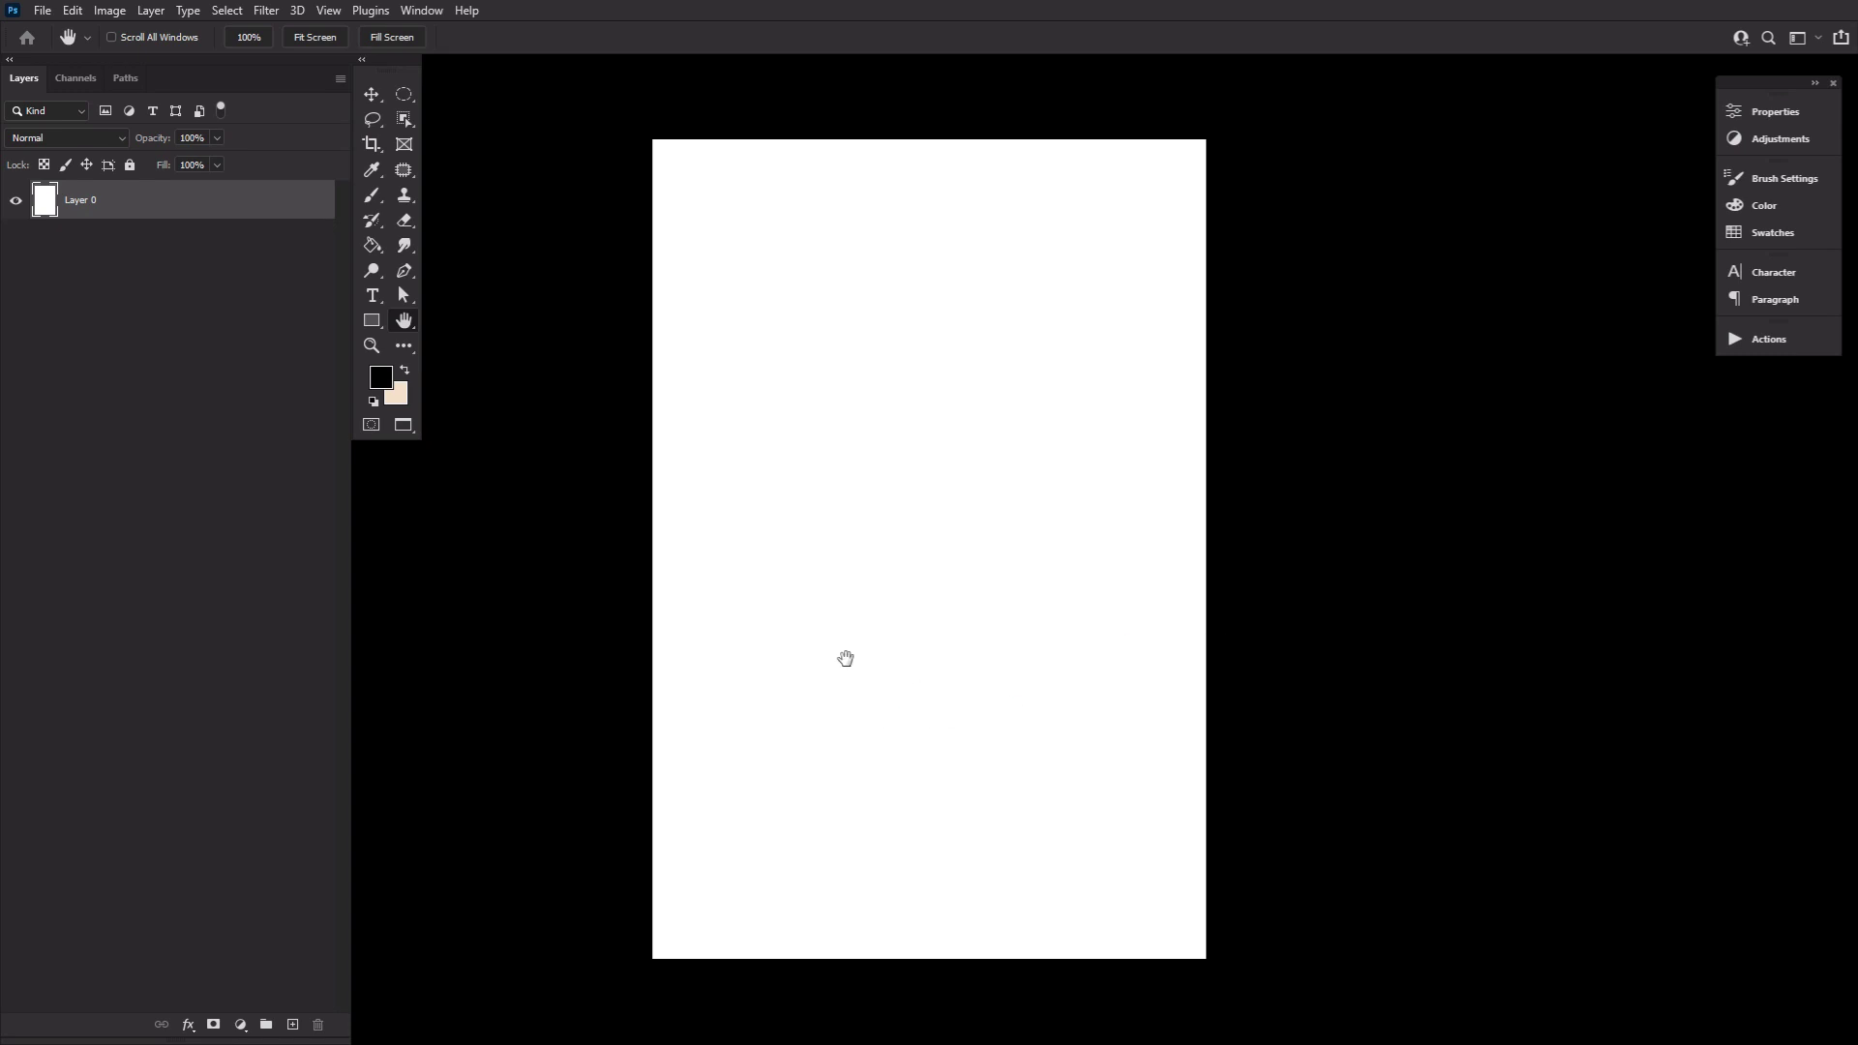
Step: Place the sunset sand-dunes photo, scale it to about 278% so it overfills the canvas width, and move it lower on the canvas
left_click_drag(931, 450, 928, 251)
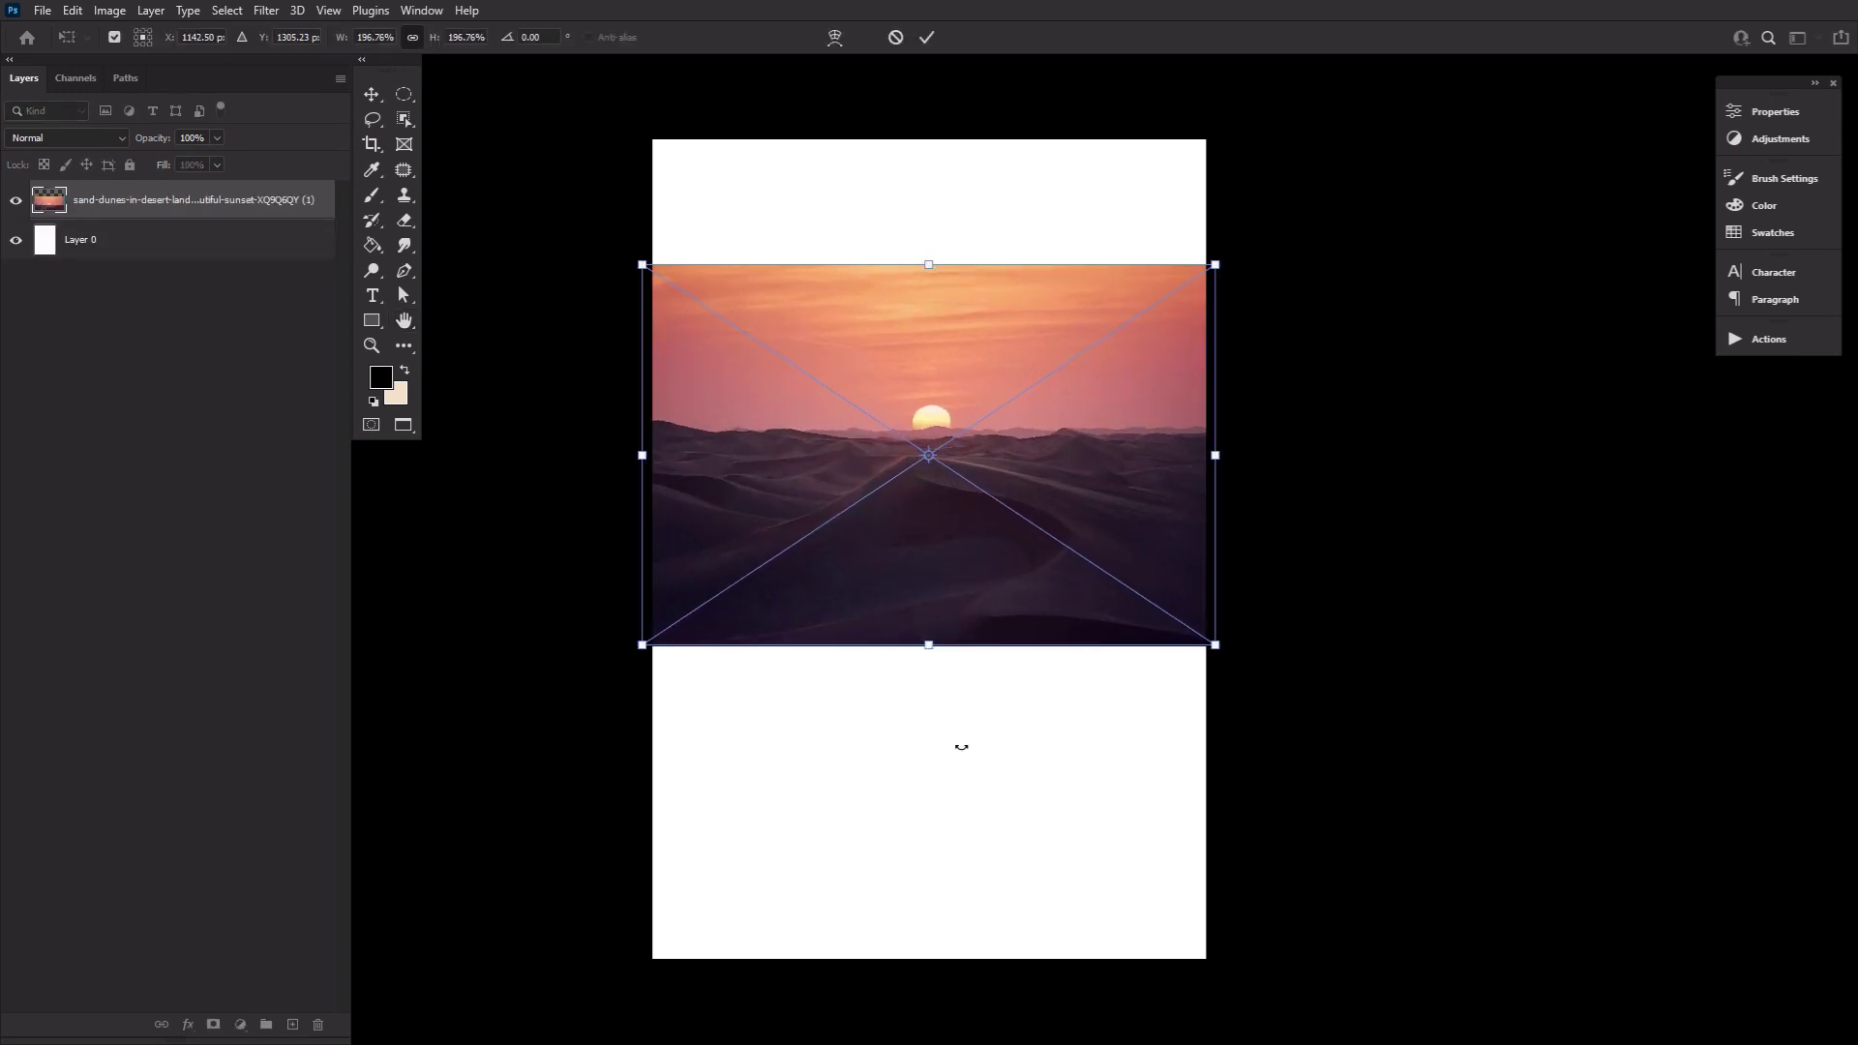
left_click_drag(921, 656, 929, 800)
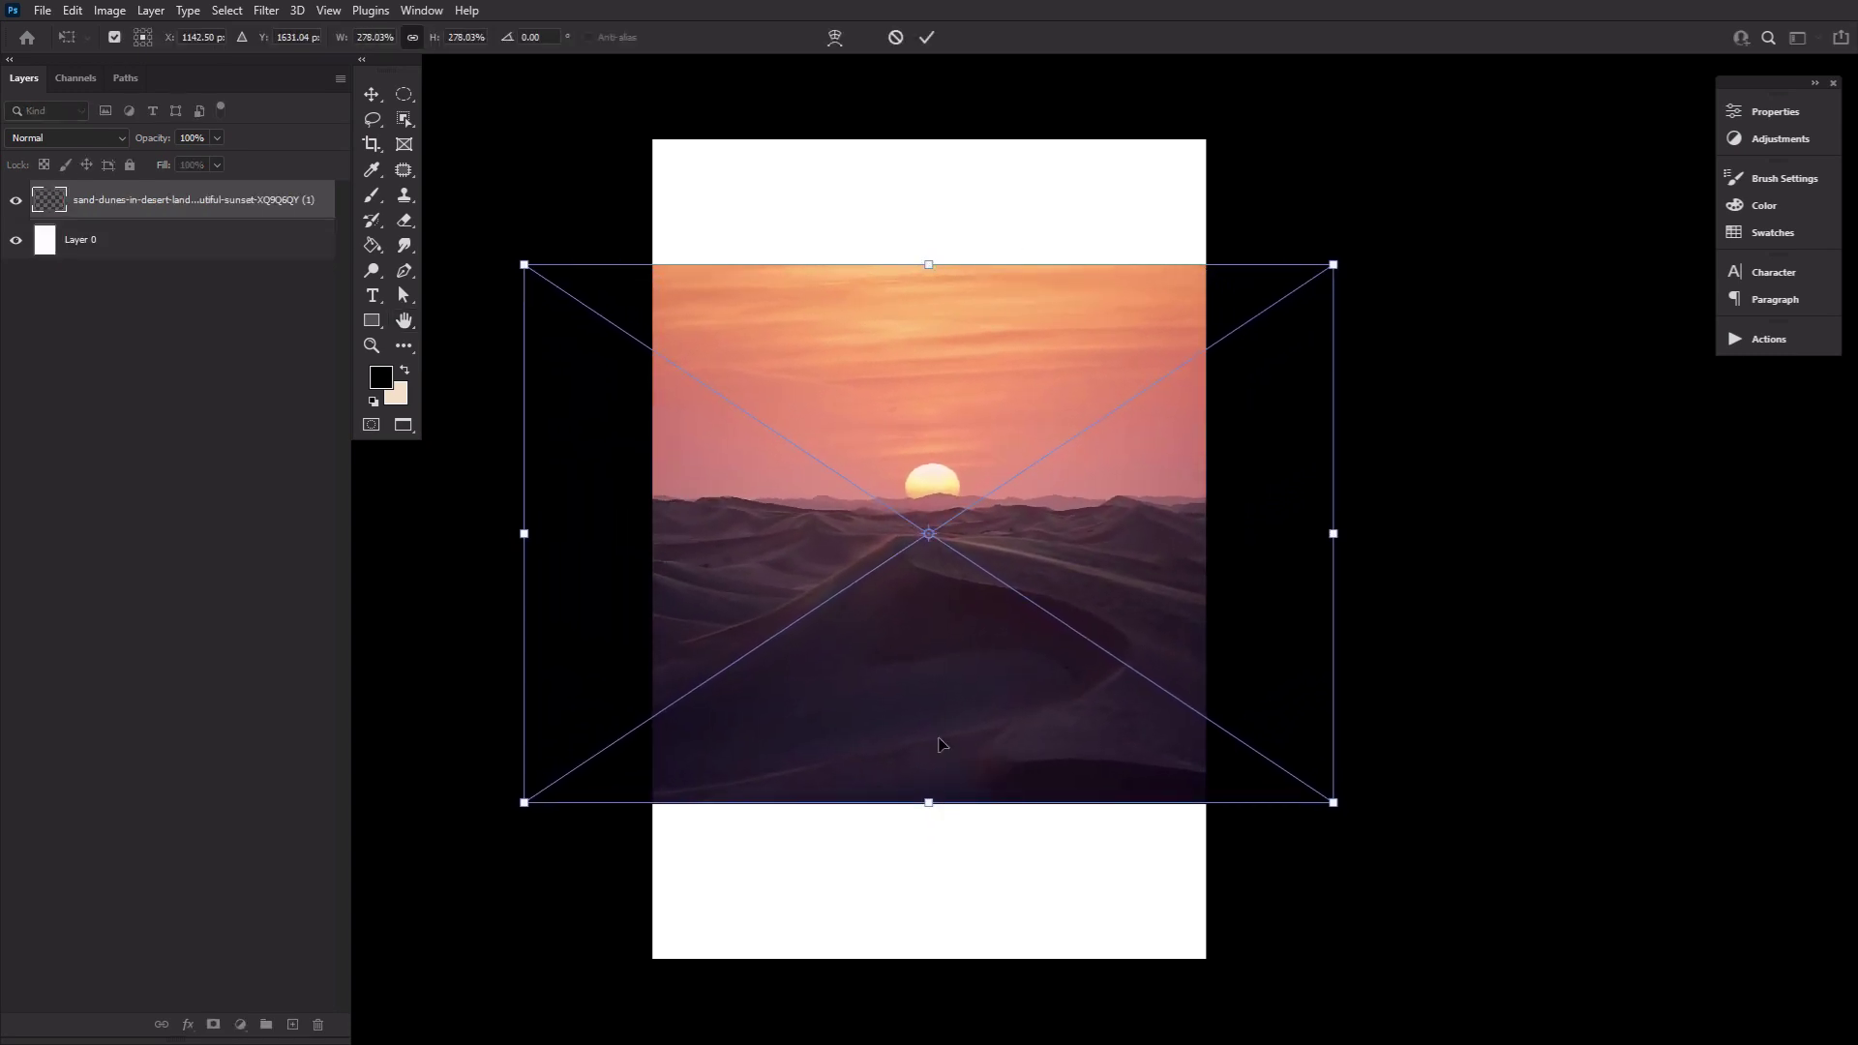
left_click_drag(996, 591, 997, 685)
left_click(927, 37)
key("h")
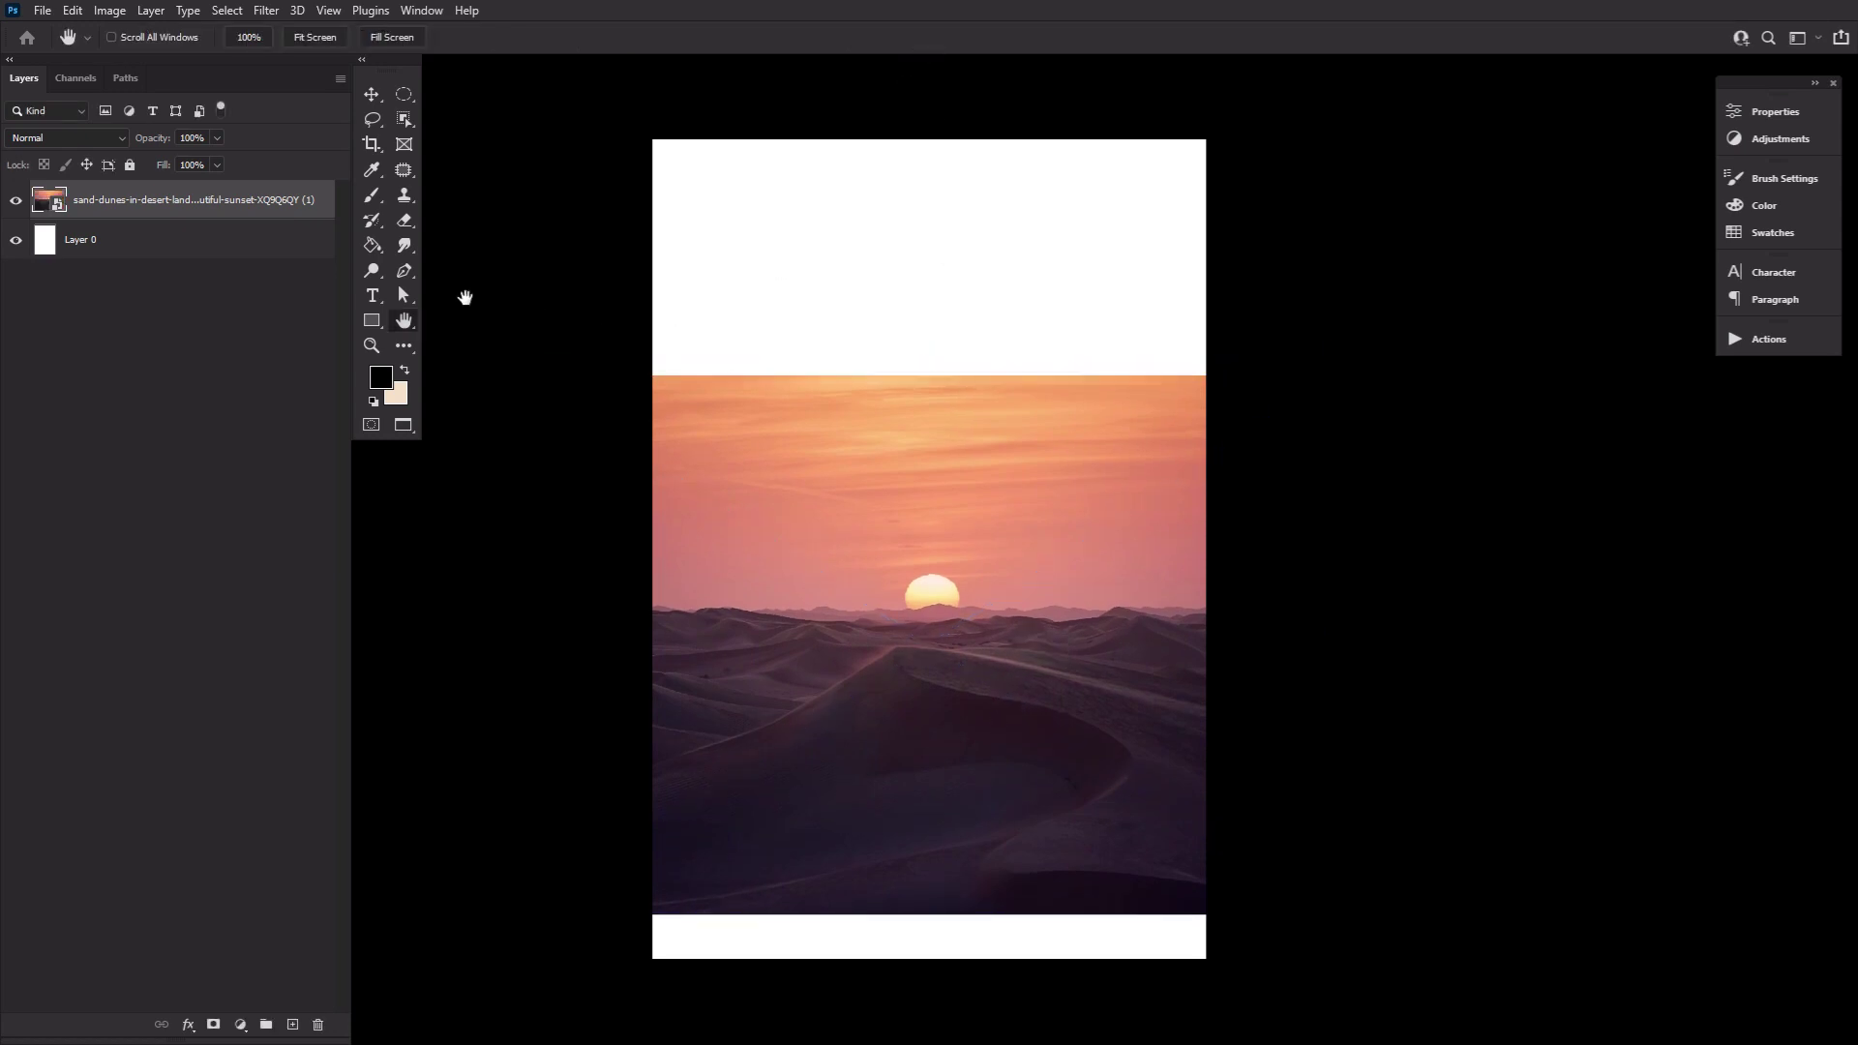
Step: Apply a Hue/Saturation adjustment to the sunset dunes layer with hue -4 and saturation 27
left_click(110, 10)
mouse_move(120, 58)
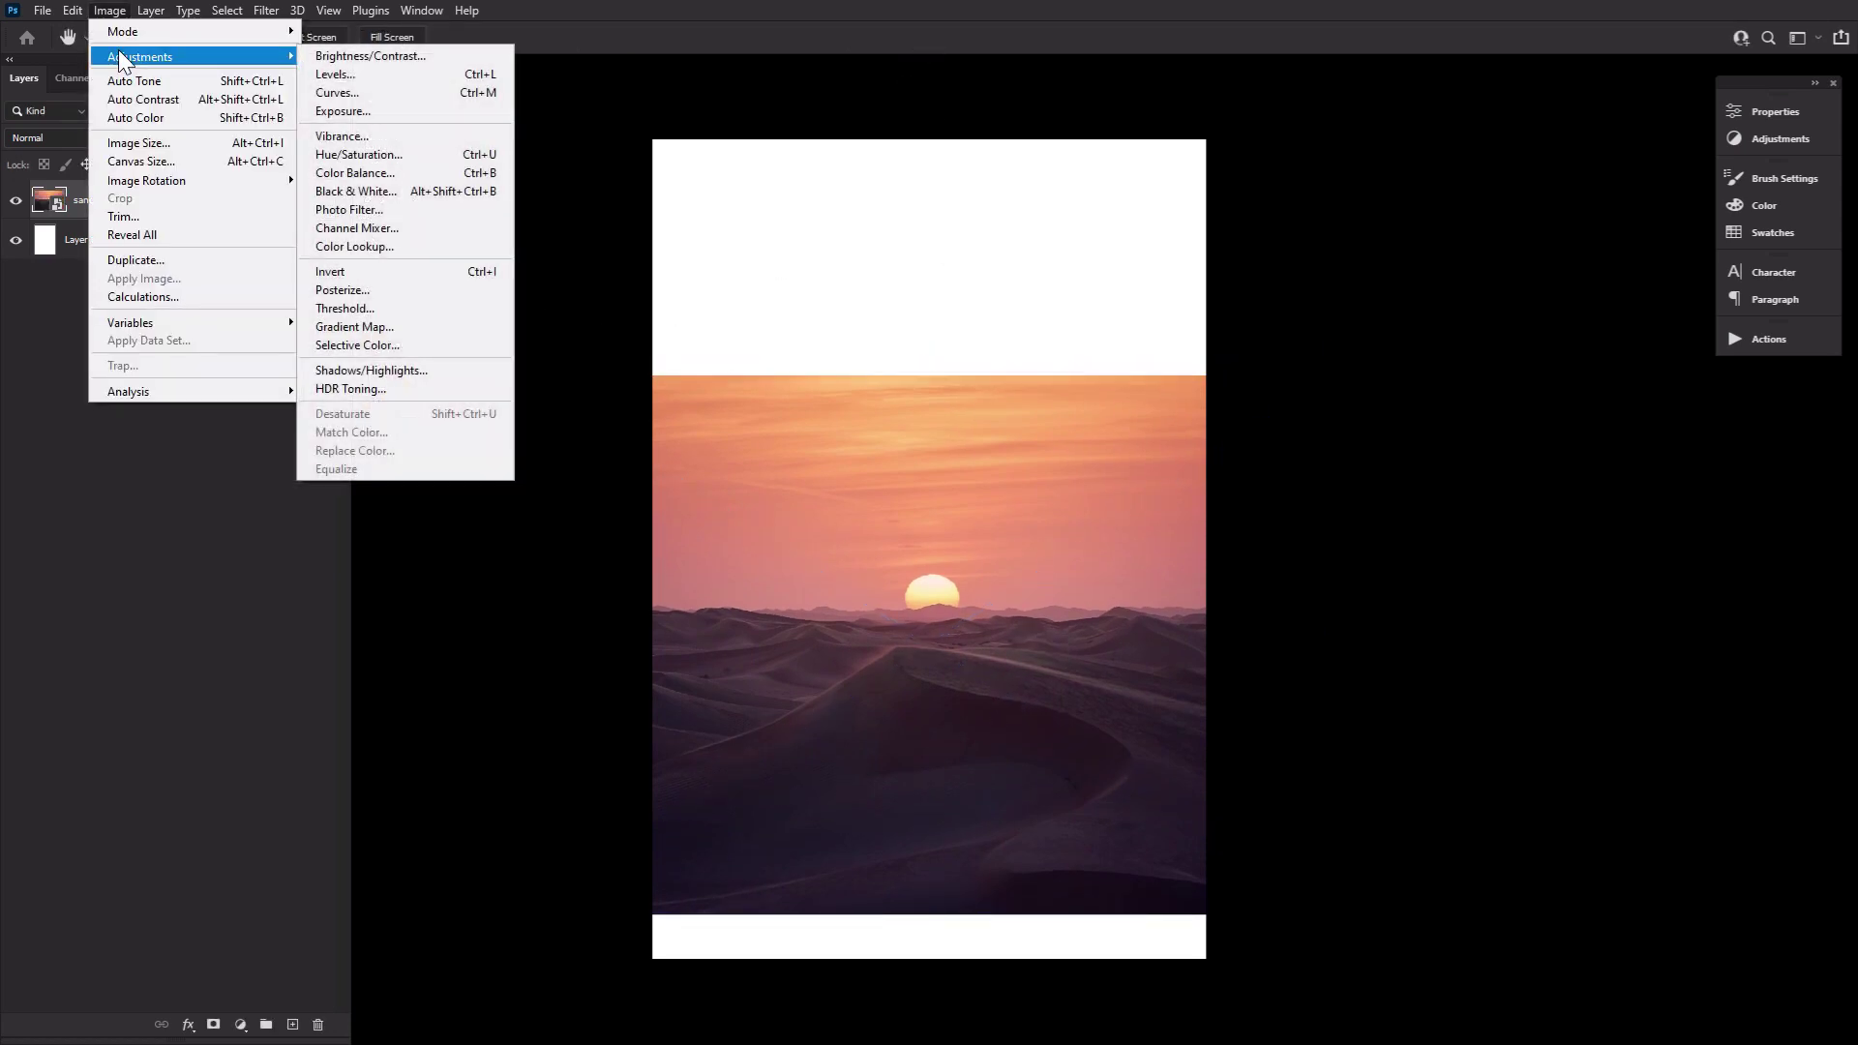
left_click(431, 154)
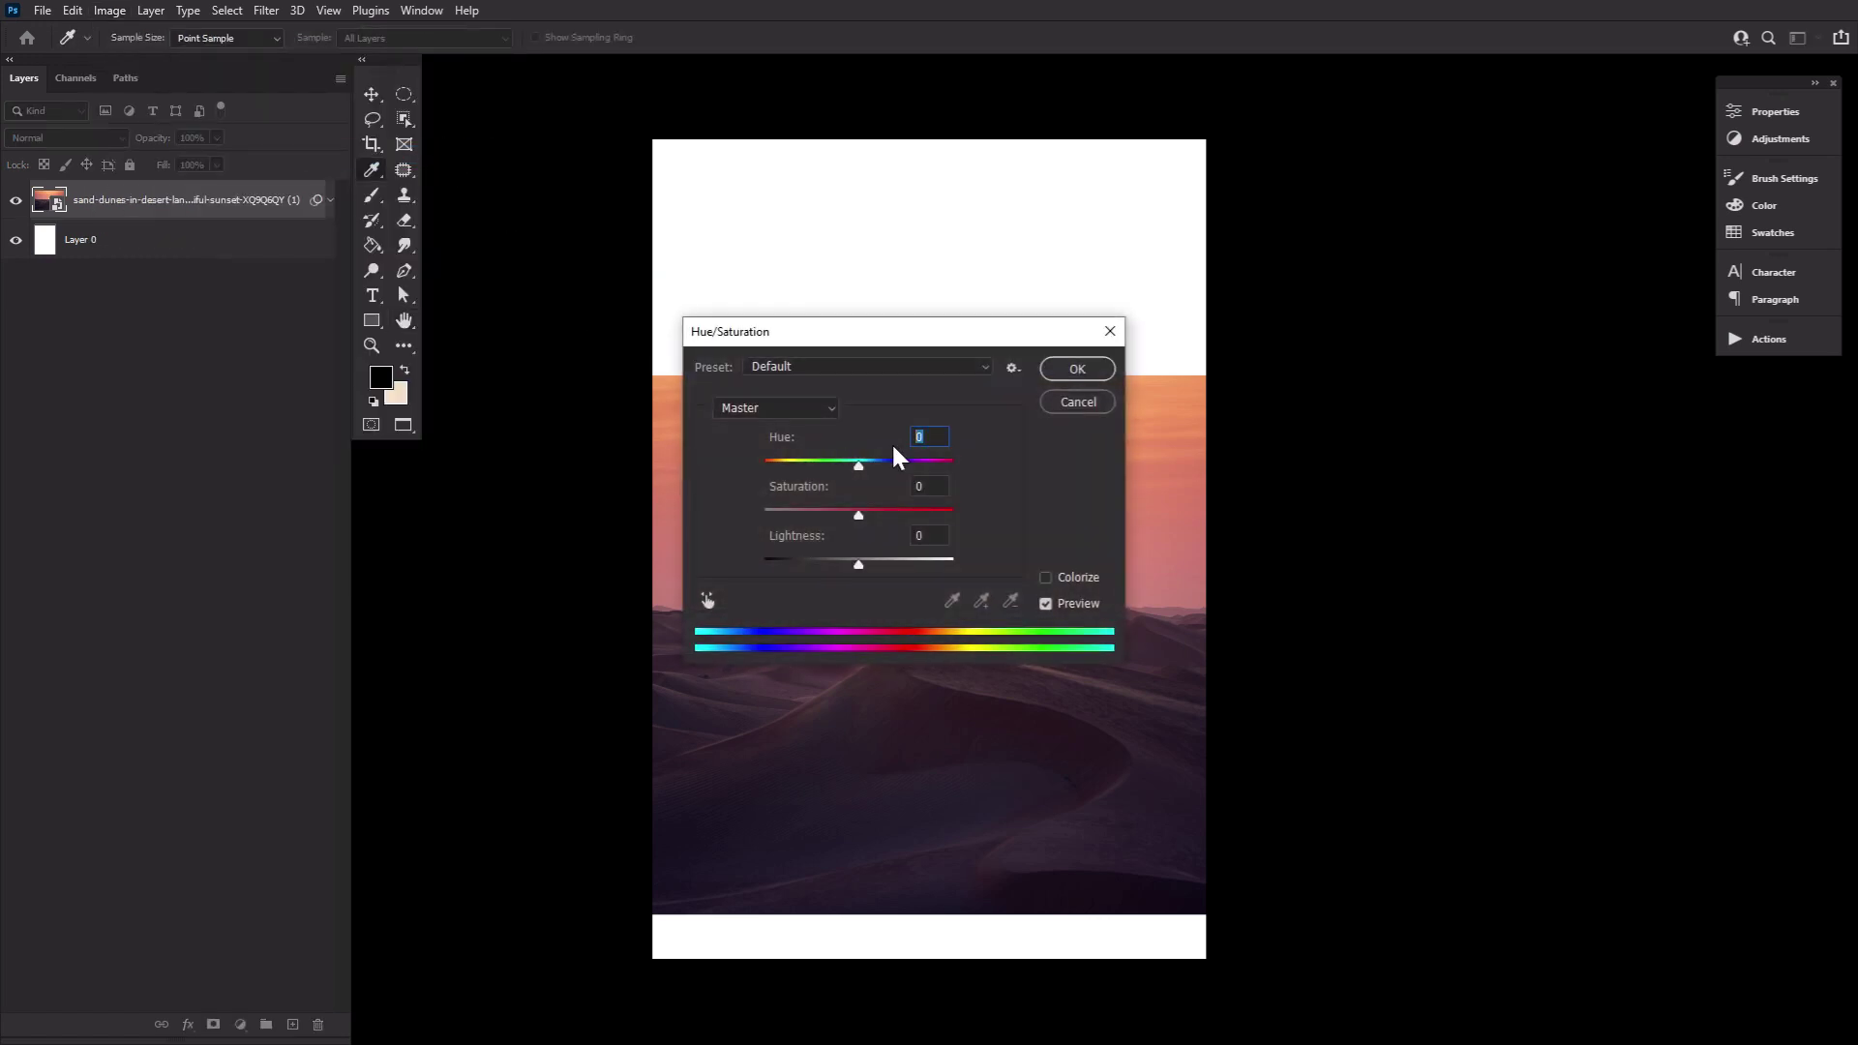
type("-4")
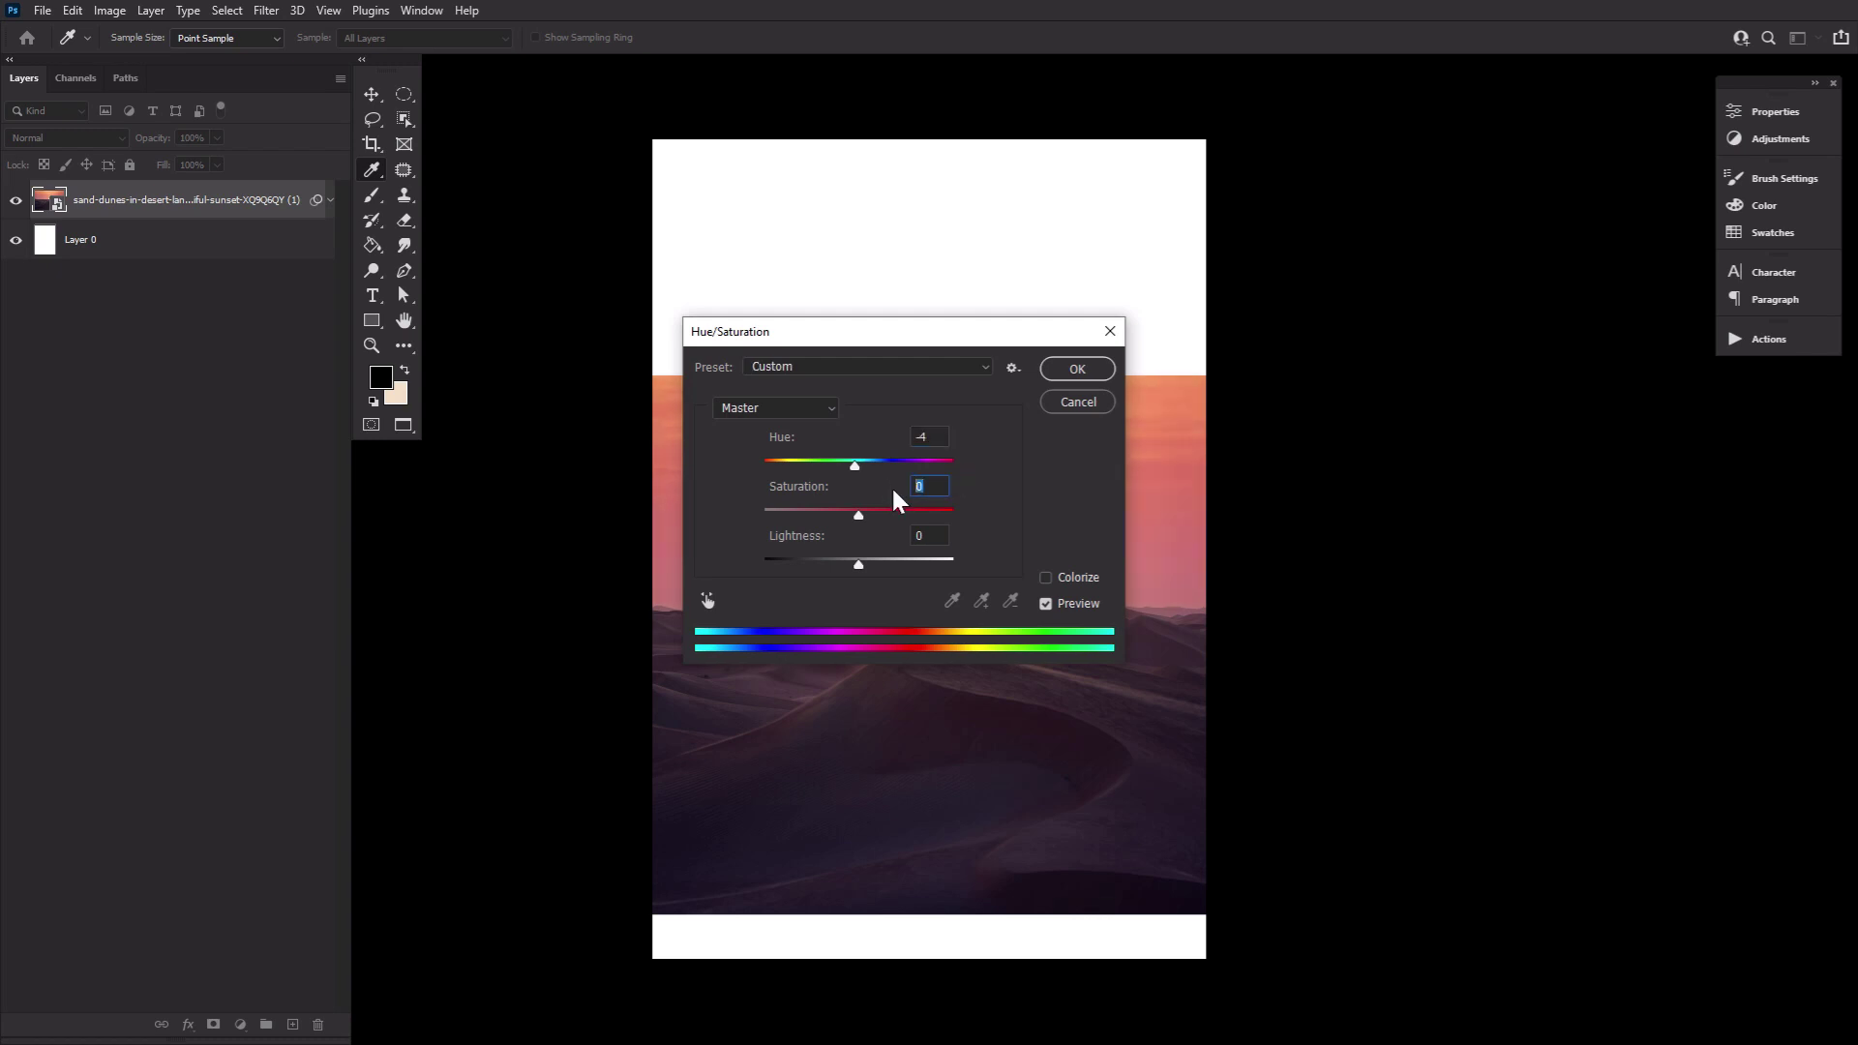
type("27")
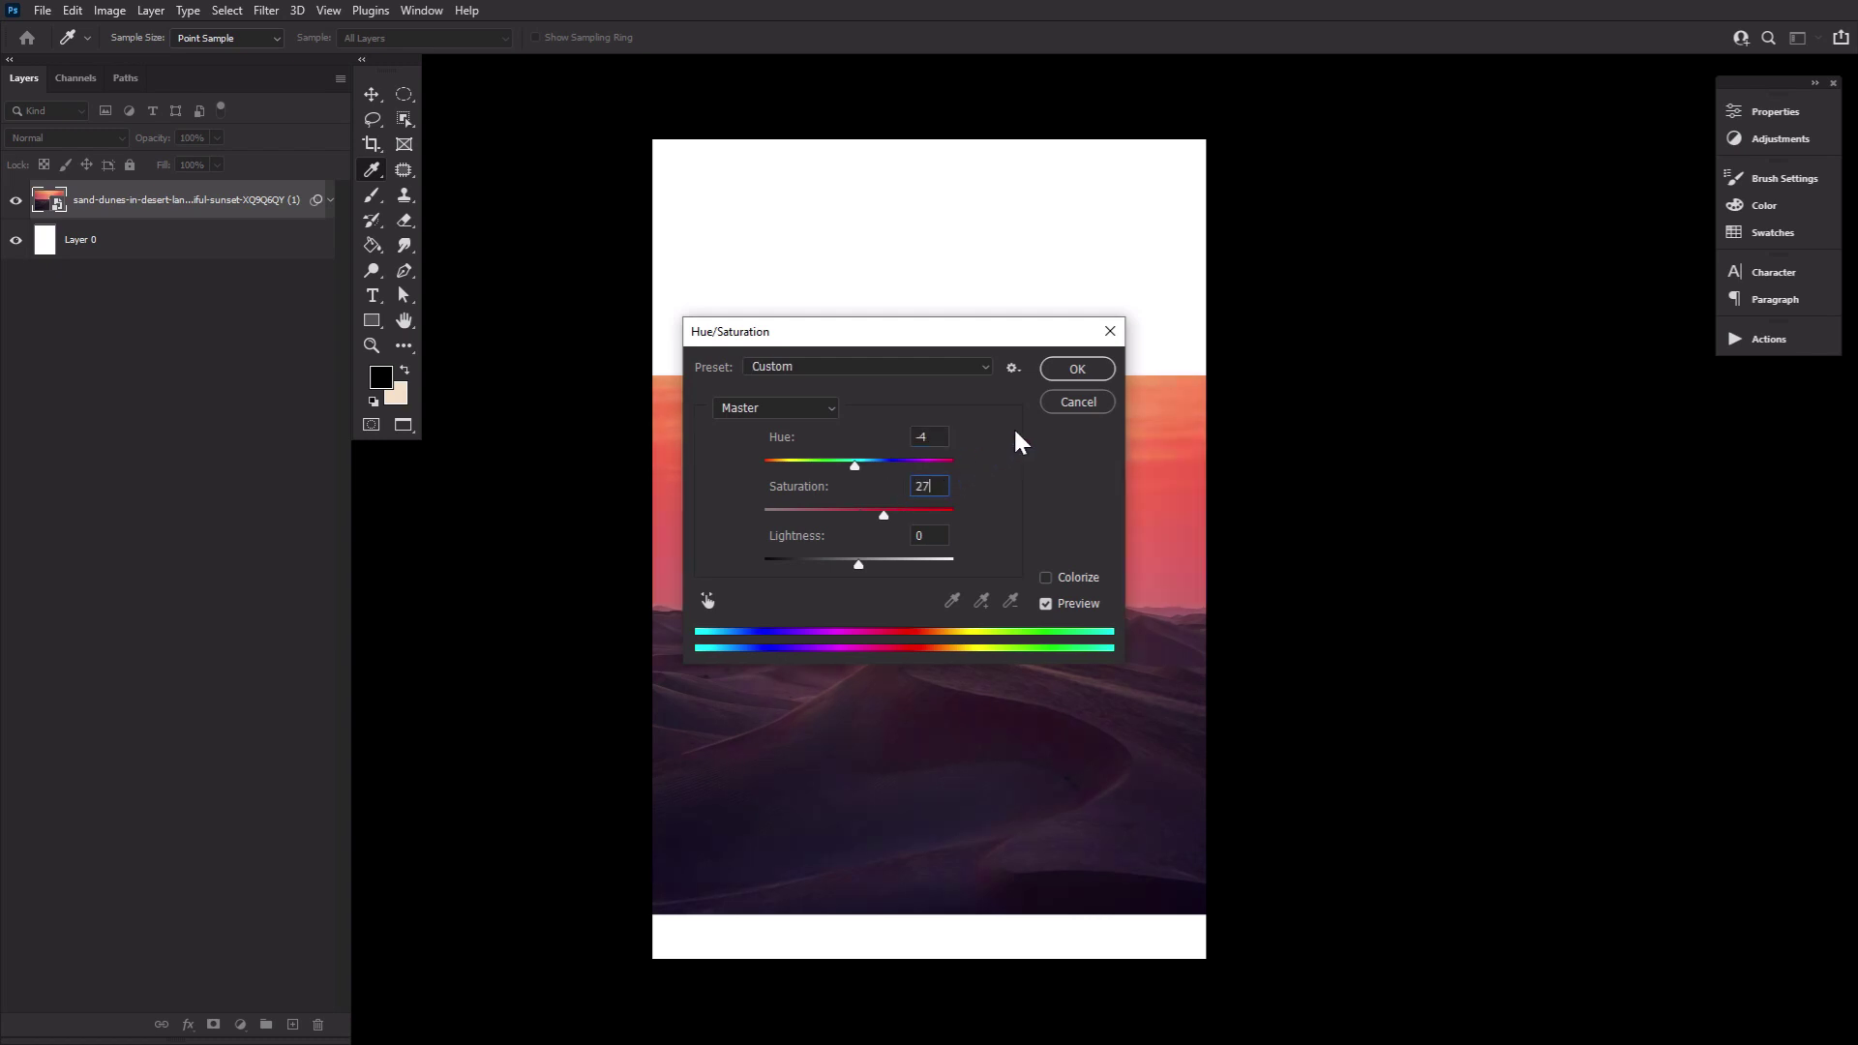
left_click(1076, 370)
key("h")
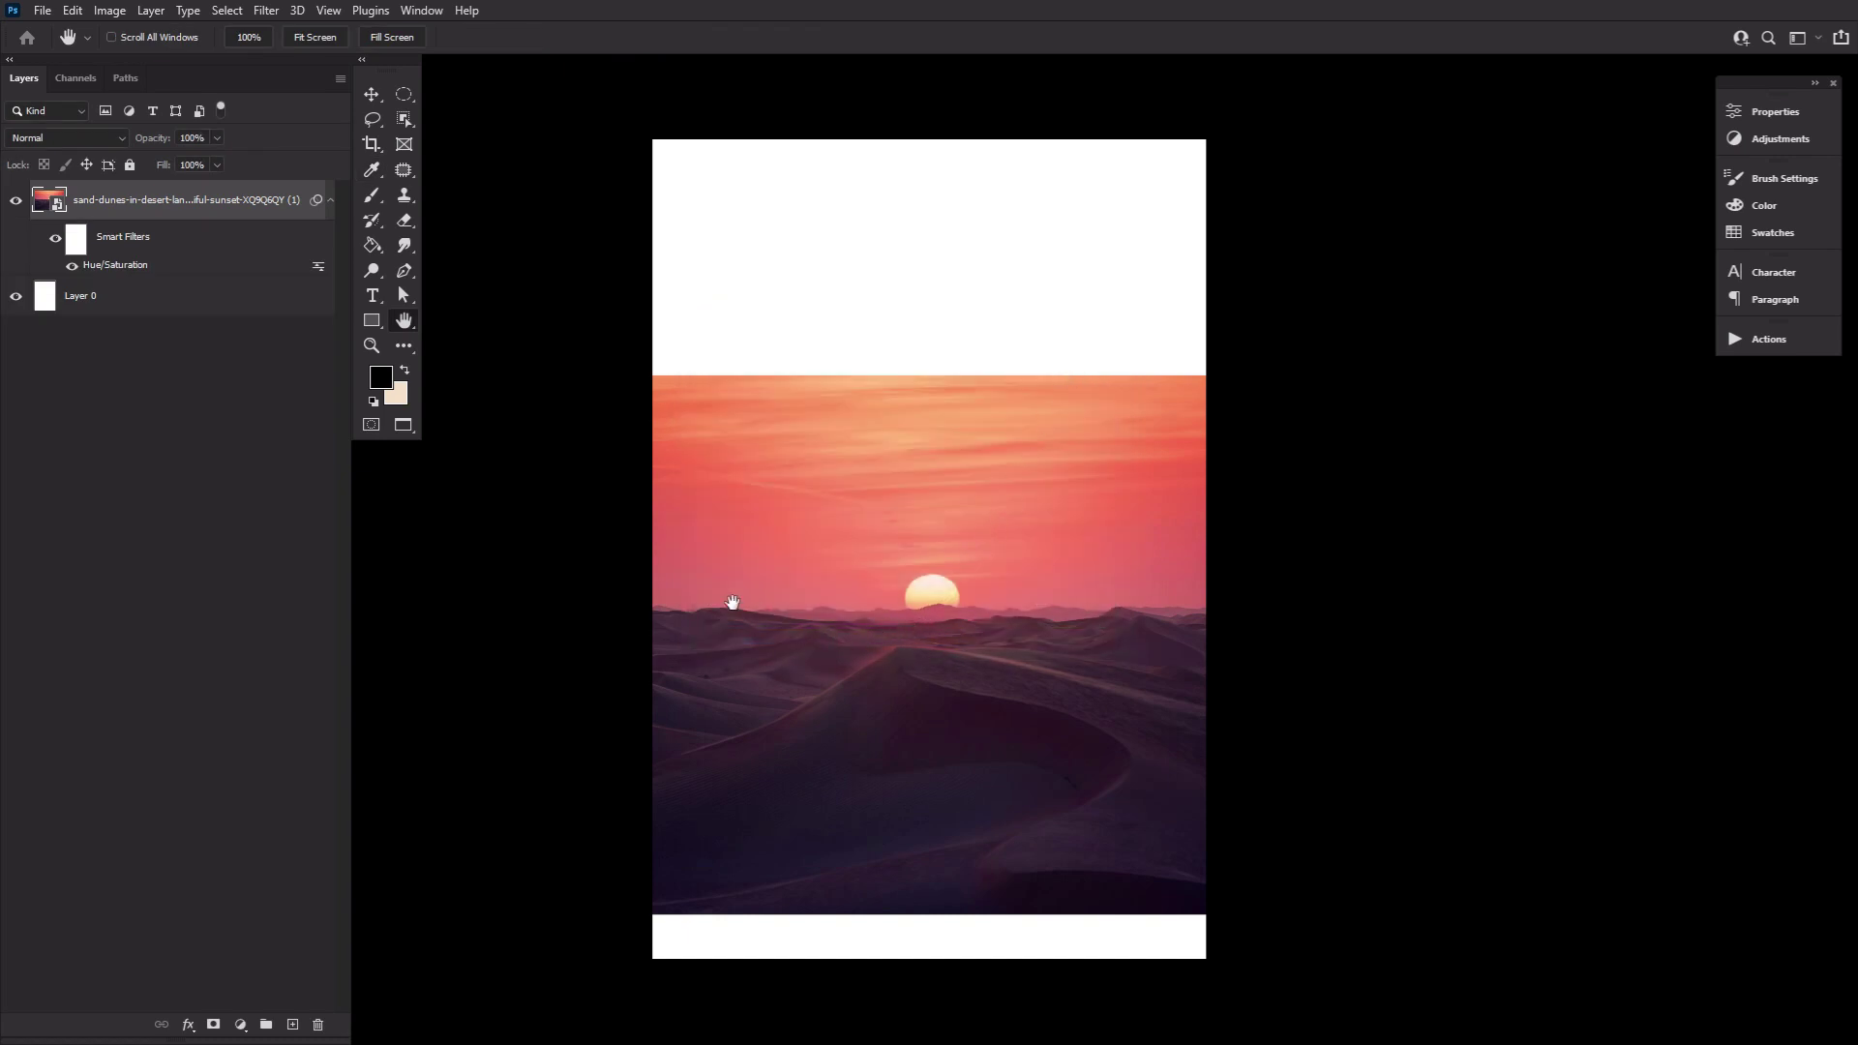
Step: Add a layer mask to the sunset dunes layer and fade its upper sky edge with a large soft black brush
left_click(214, 1025)
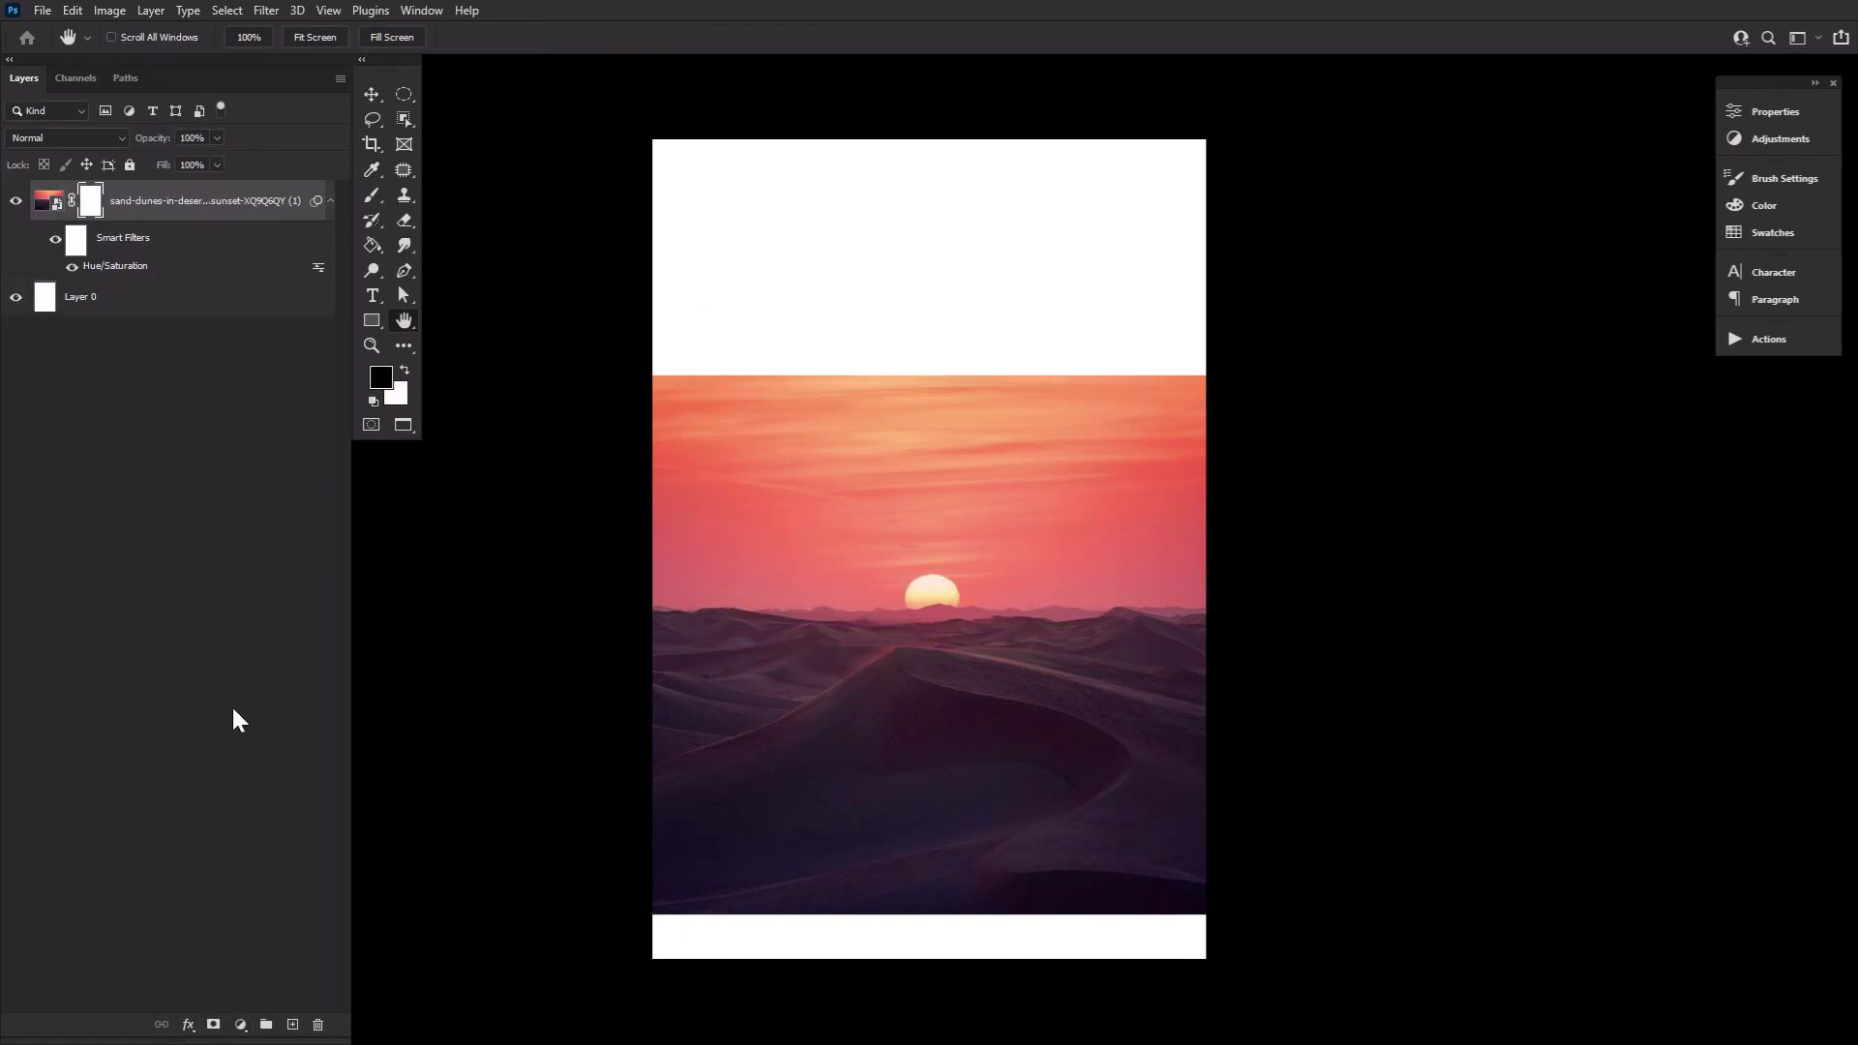
left_click(371, 196)
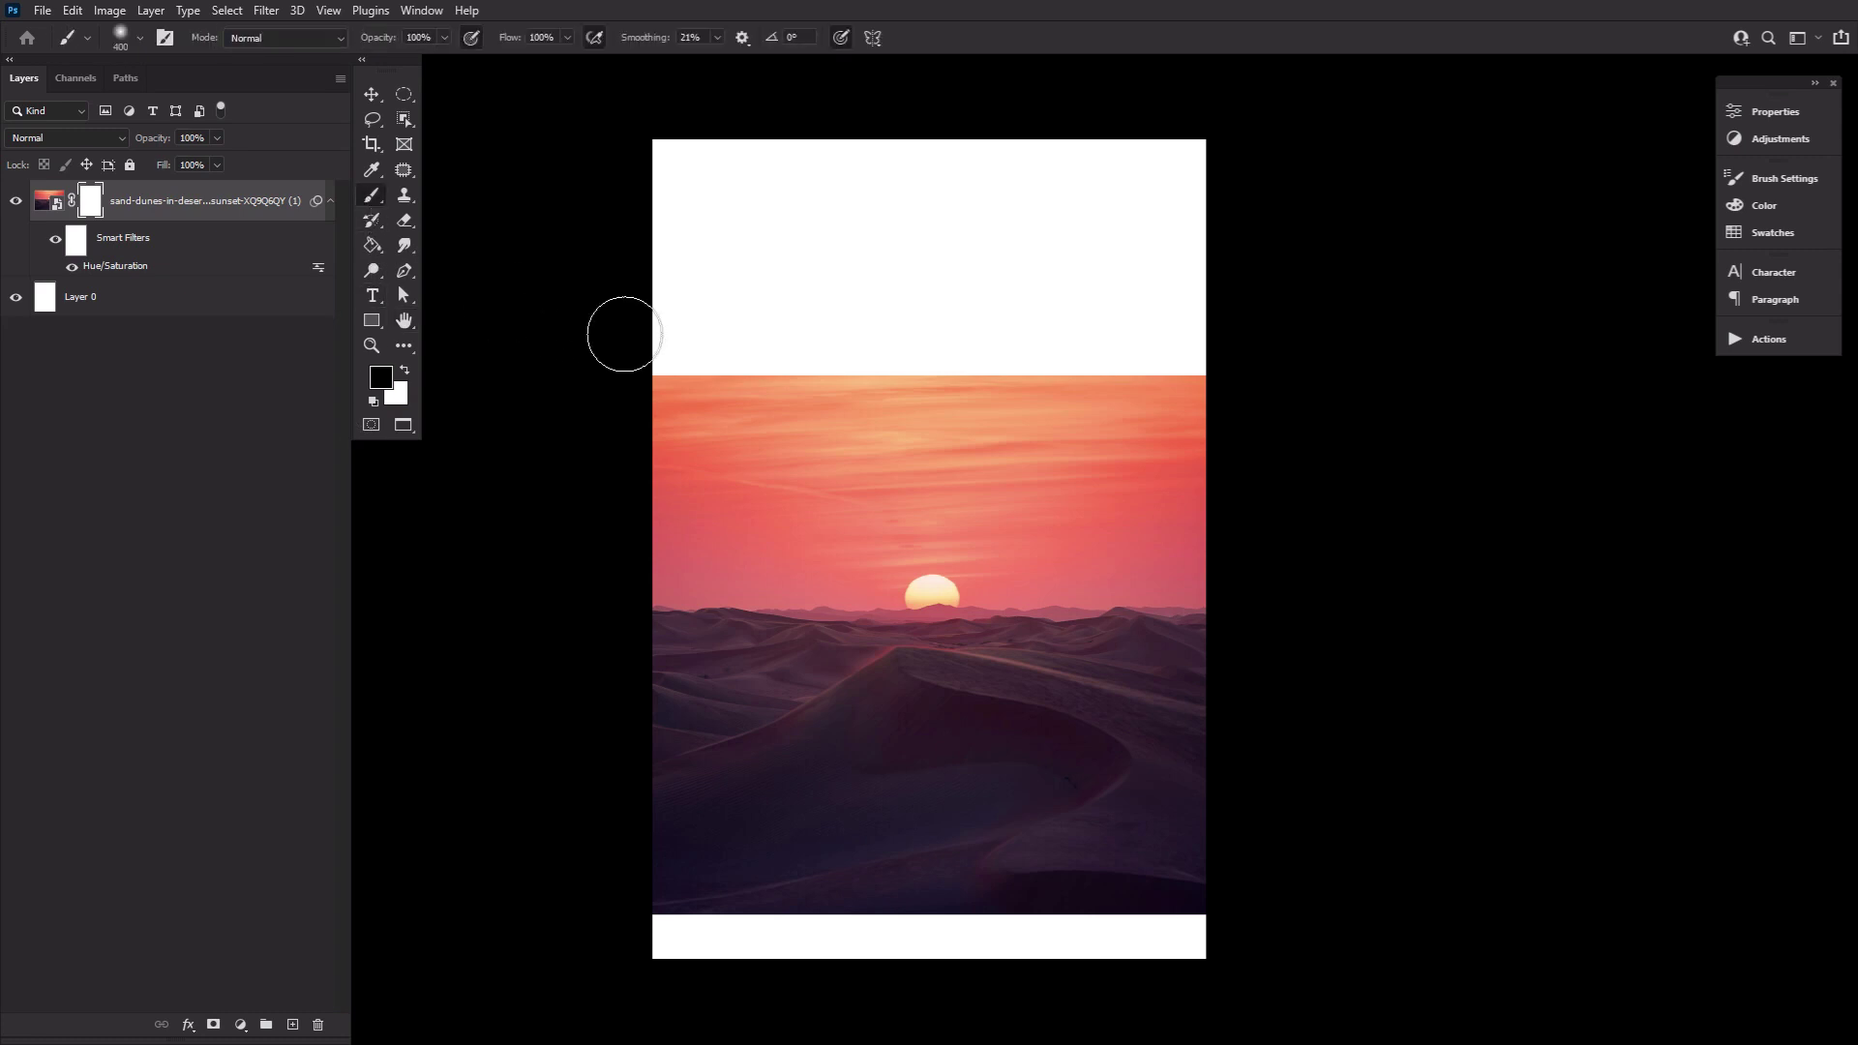
key("bracketright")
key("bracketright")
key("bracketright")
key("bracketright")
key("bracketright")
key("bracketright")
key("bracketright")
mouse_move(566, 344)
left_mouse_down()
mouse_move(967, 311)
mouse_move(1431, 307)
left_mouse_up()
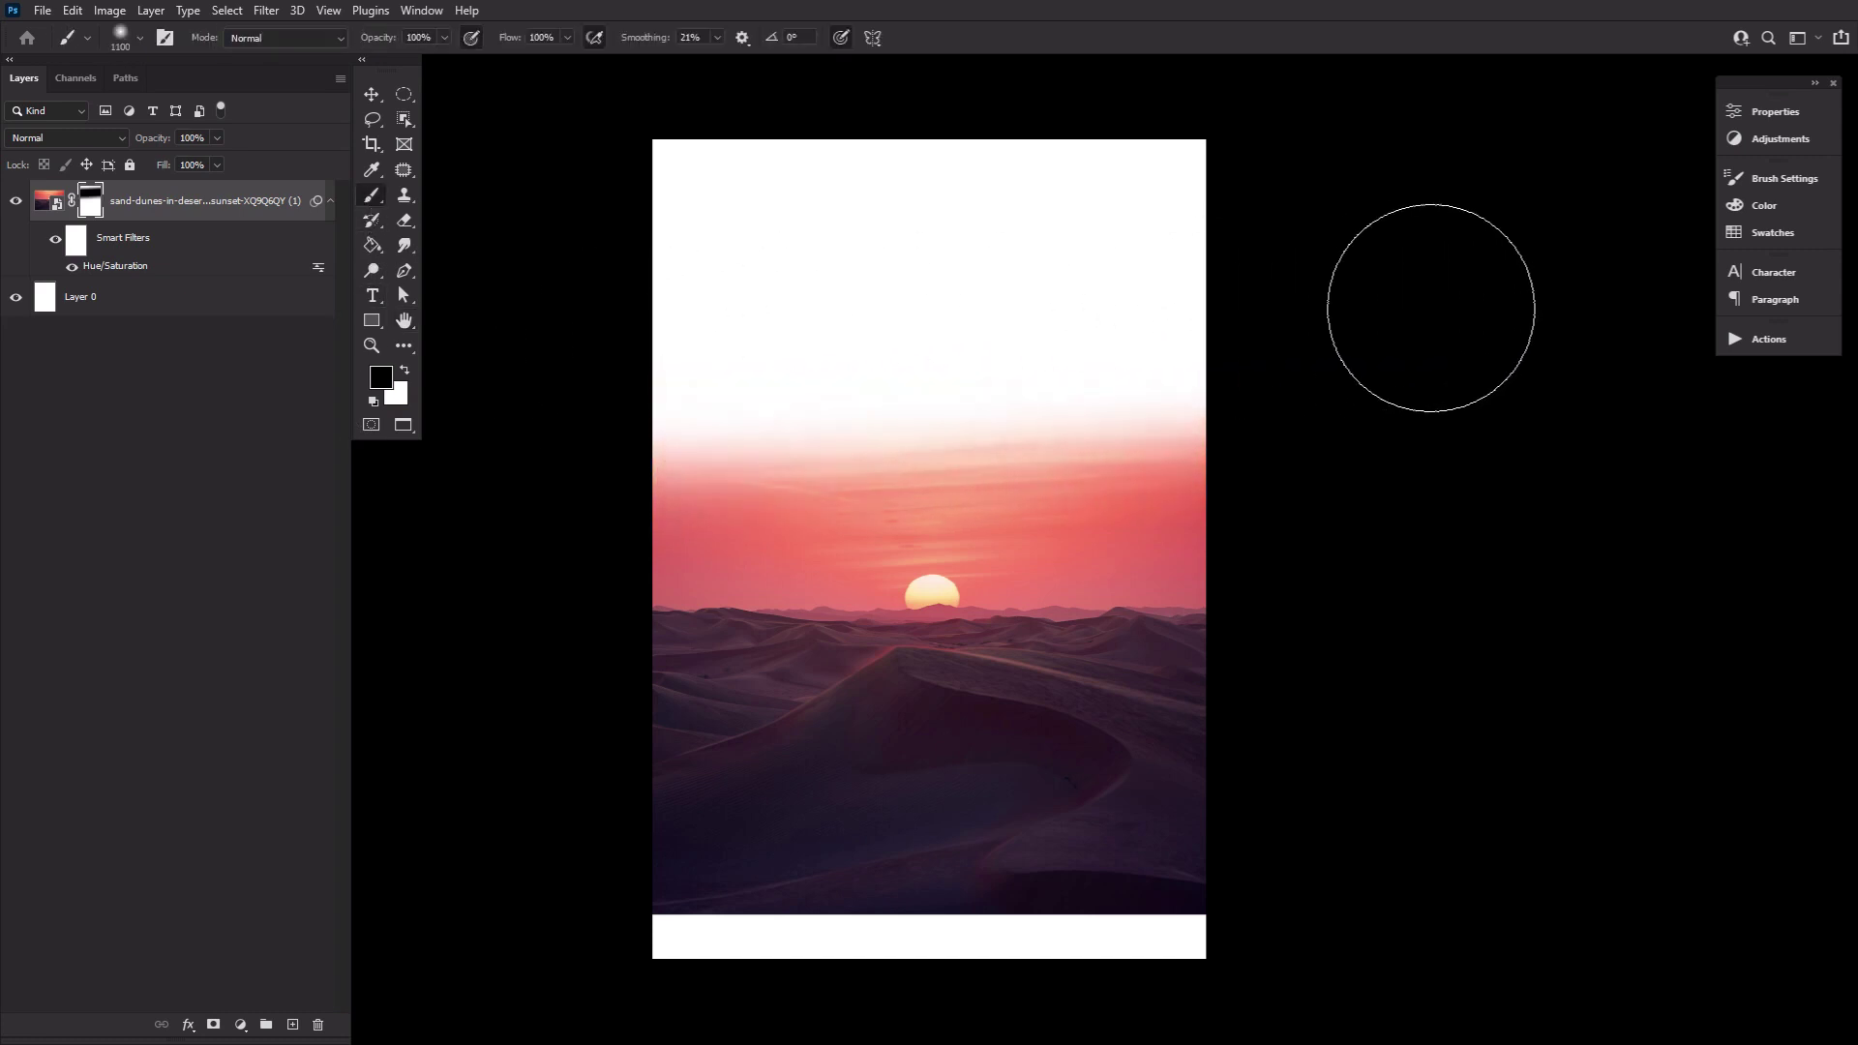
key("bracketright")
key("bracketright")
key("bracketright")
key("bracketright")
key("bracketright")
key("bracketright")
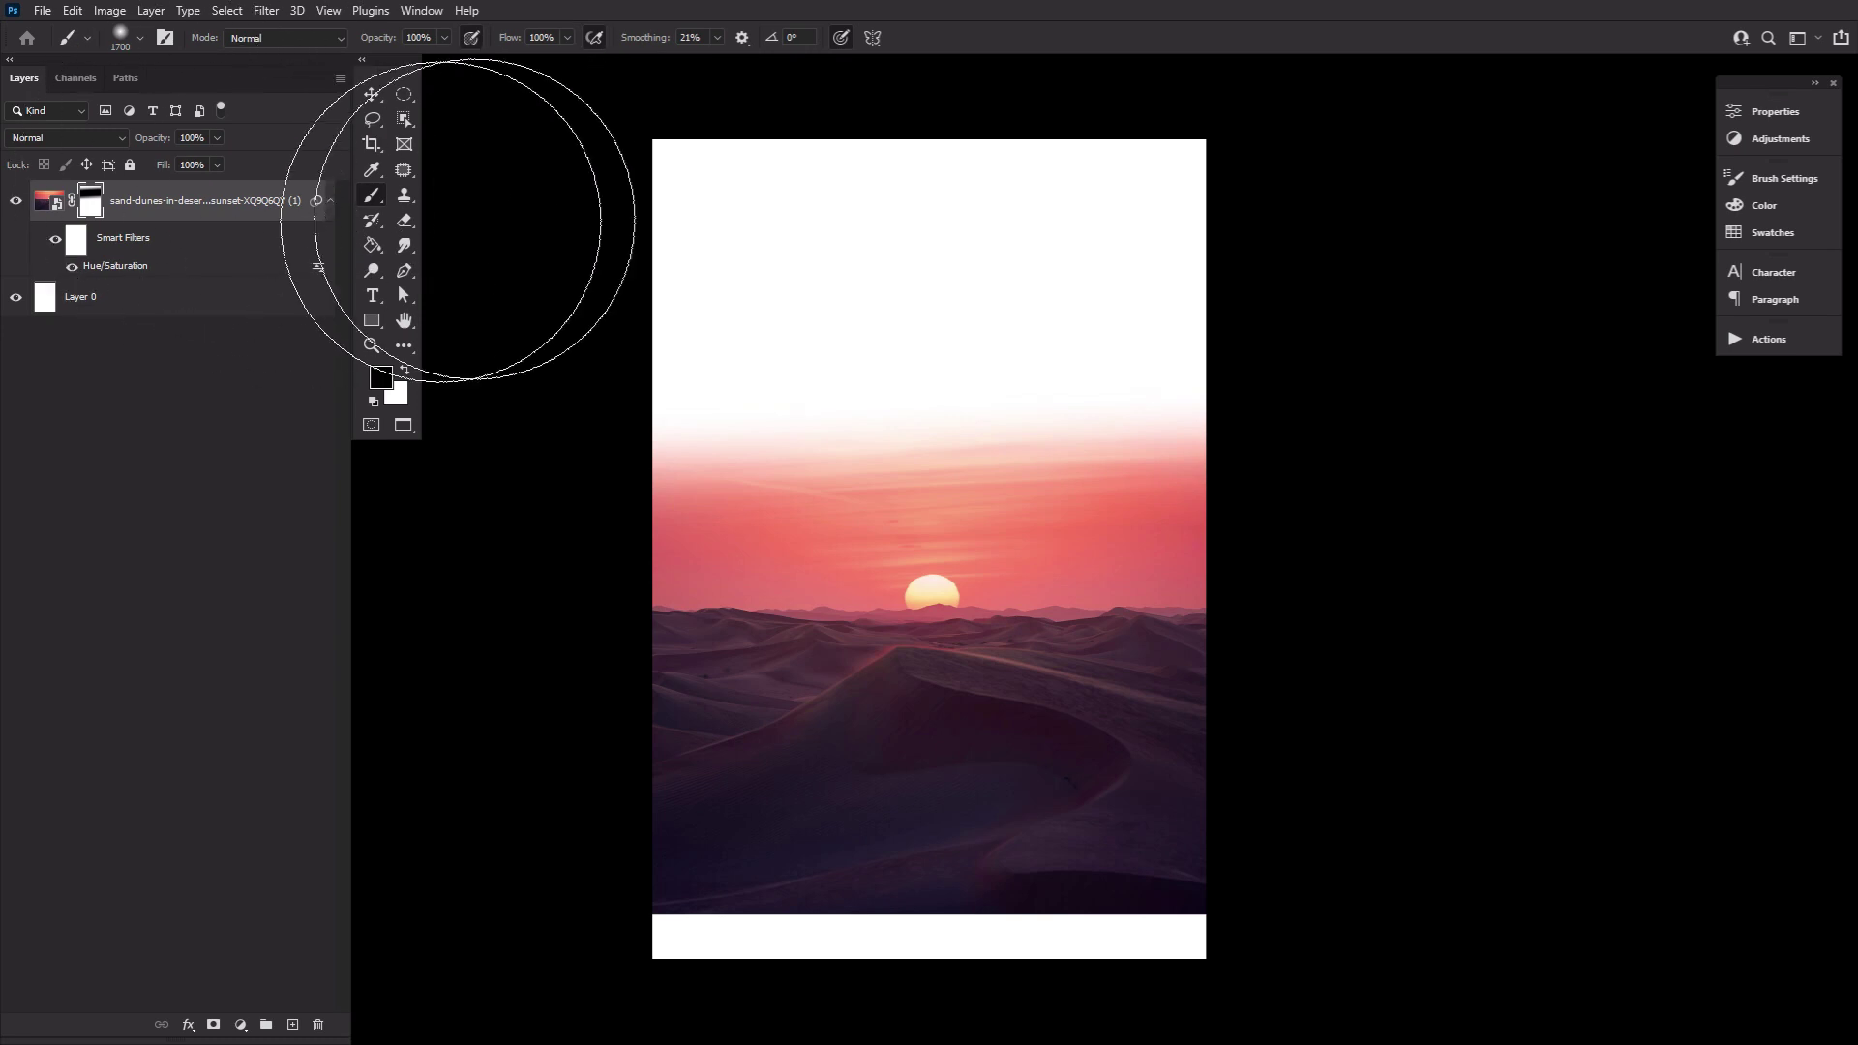
Step: Reduce the brush size to 125 px
key("bracketleft")
key("bracketleft")
key("bracketleft")
key("bracketleft")
key("bracketleft")
key("bracketleft")
key("bracketleft")
key("bracketleft")
key("bracketleft")
key("bracketleft")
key("bracketleft")
key("bracketleft")
key("bracketleft")
key("bracketleft")
key("bracketleft")
key("bracketleft")
key("bracketleft")
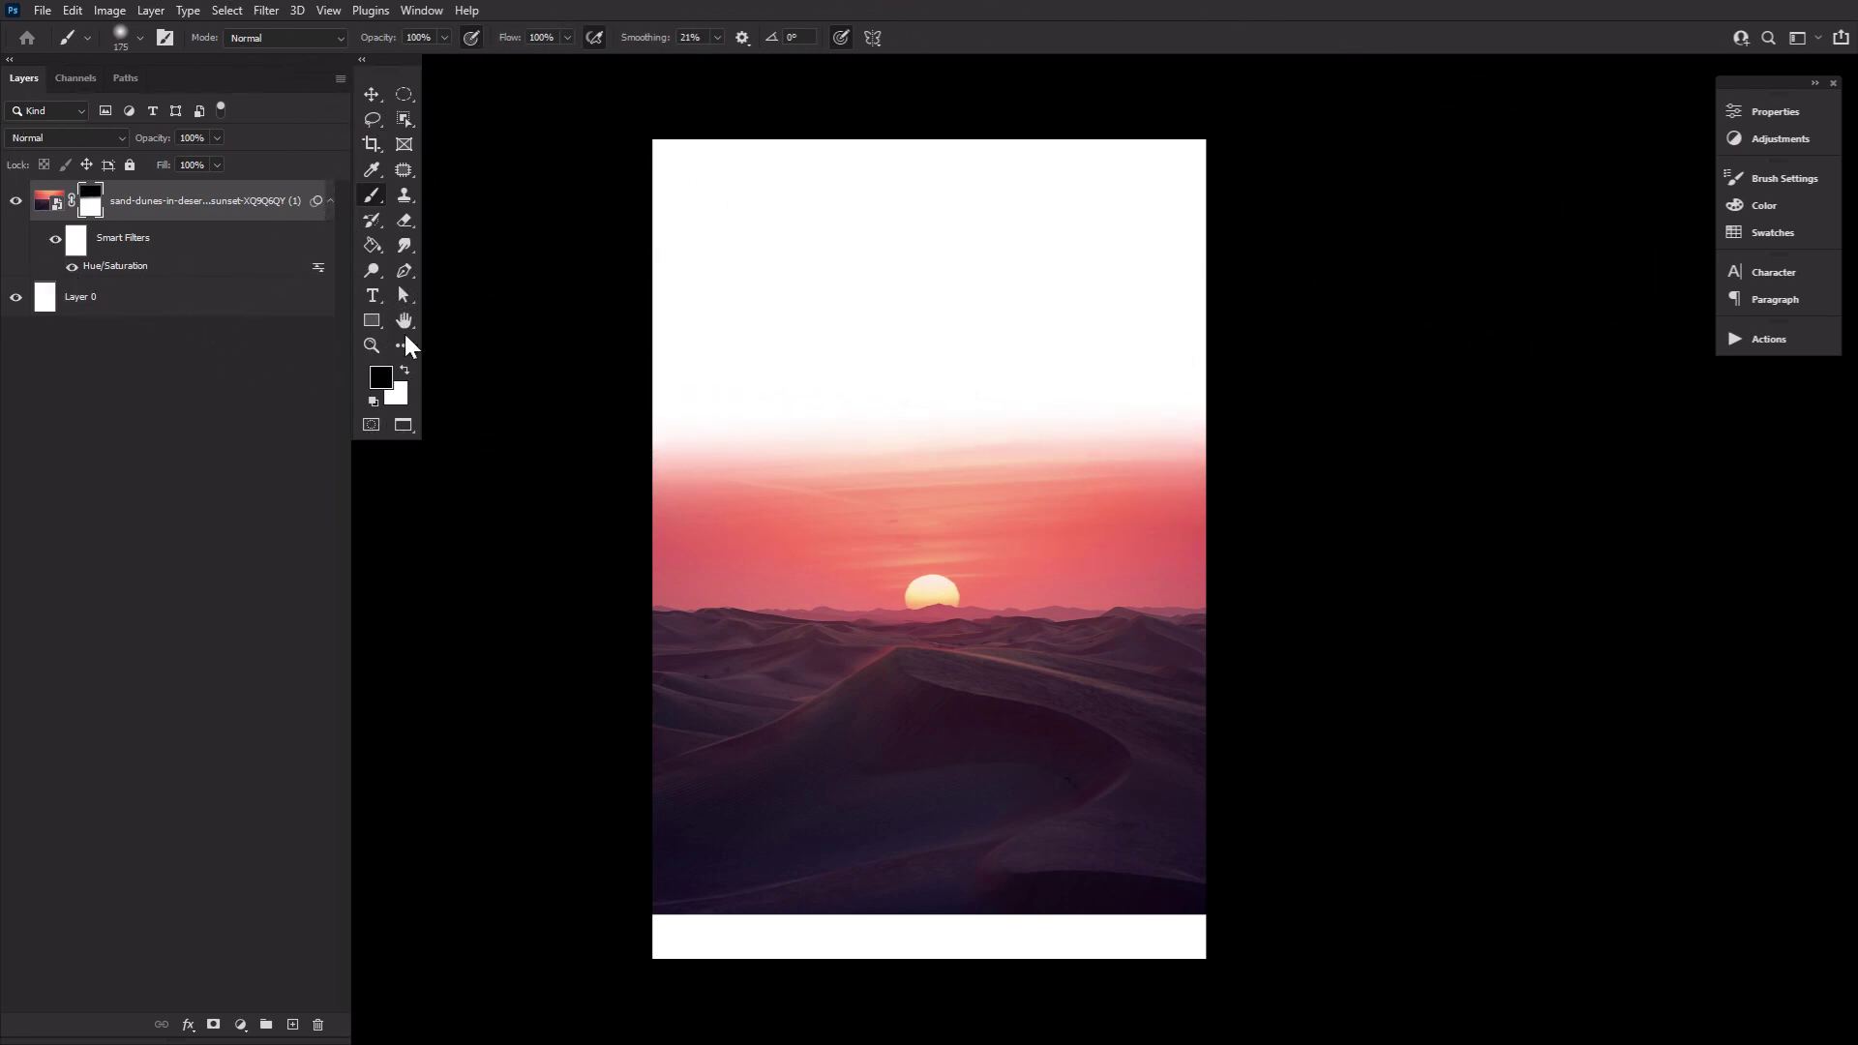
key("bracketleft")
key("bracketleft")
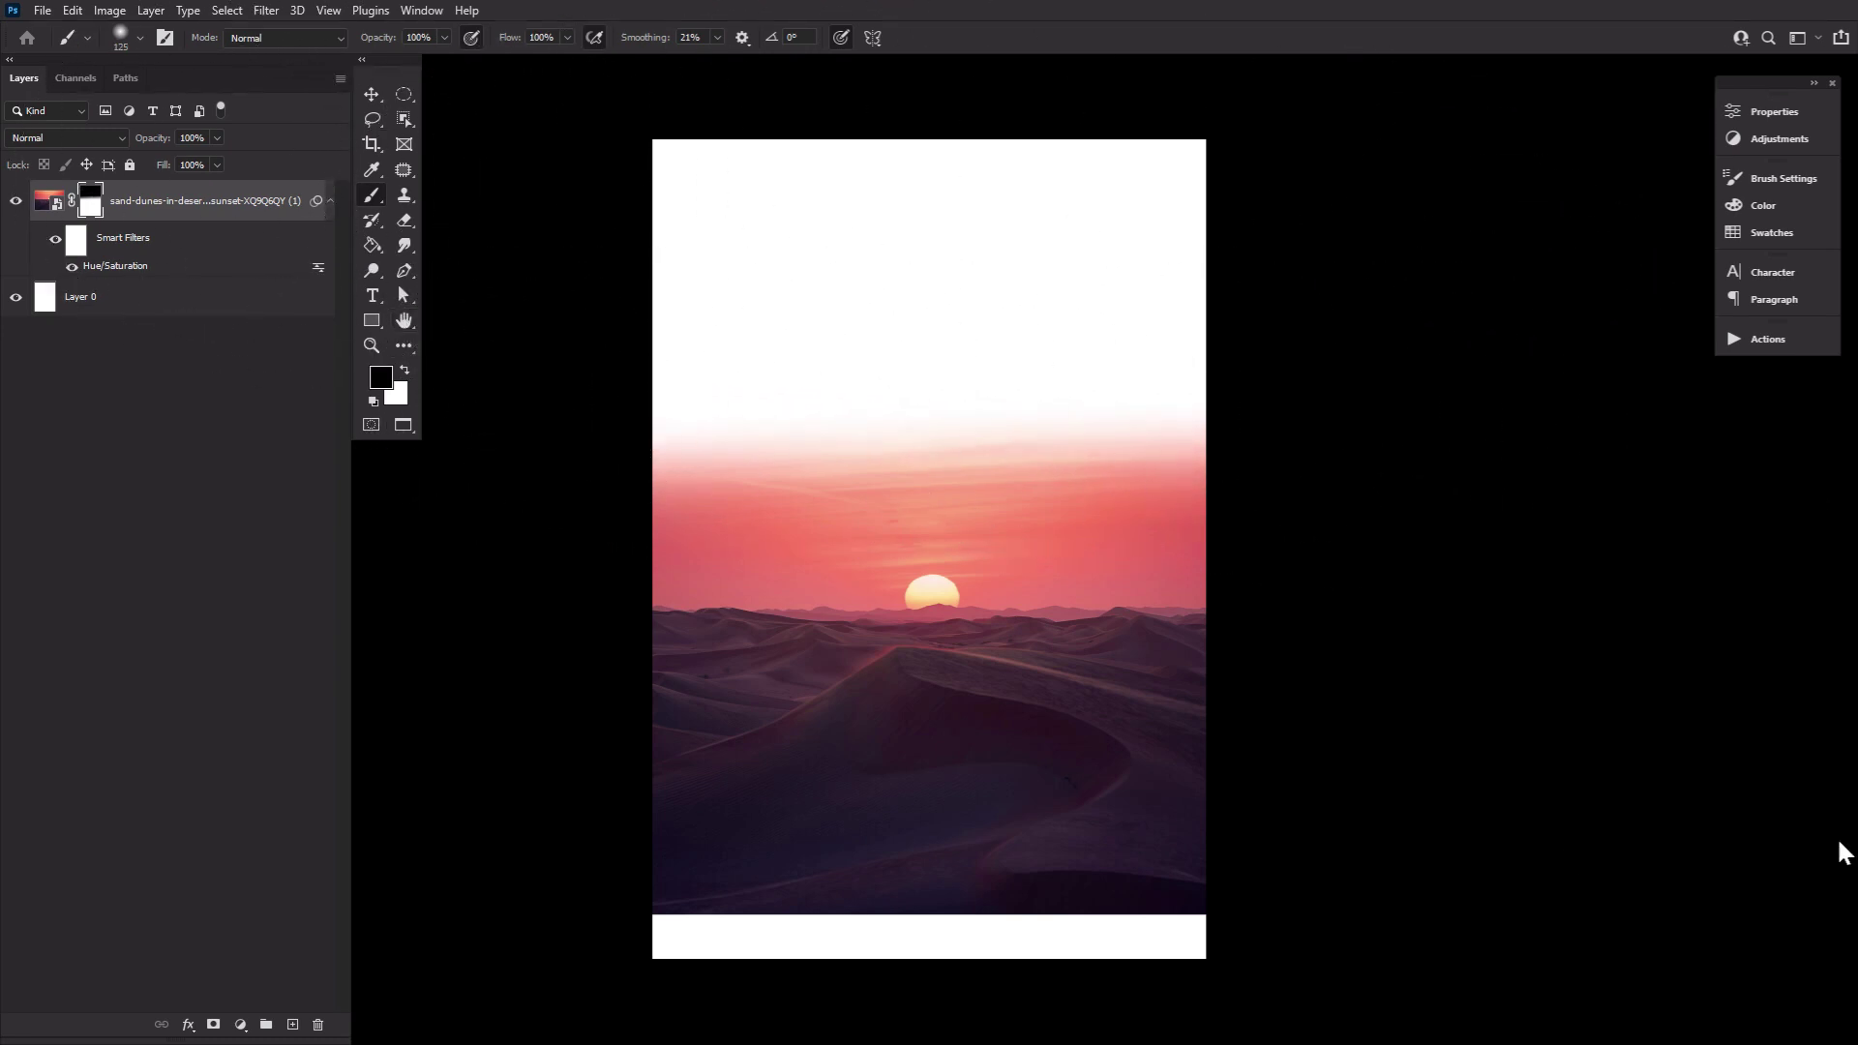
Step: Place the desert lake photo over the dunes and mask it to an object selection of its hills and water
left_click_drag(1840, 843, 929, 807)
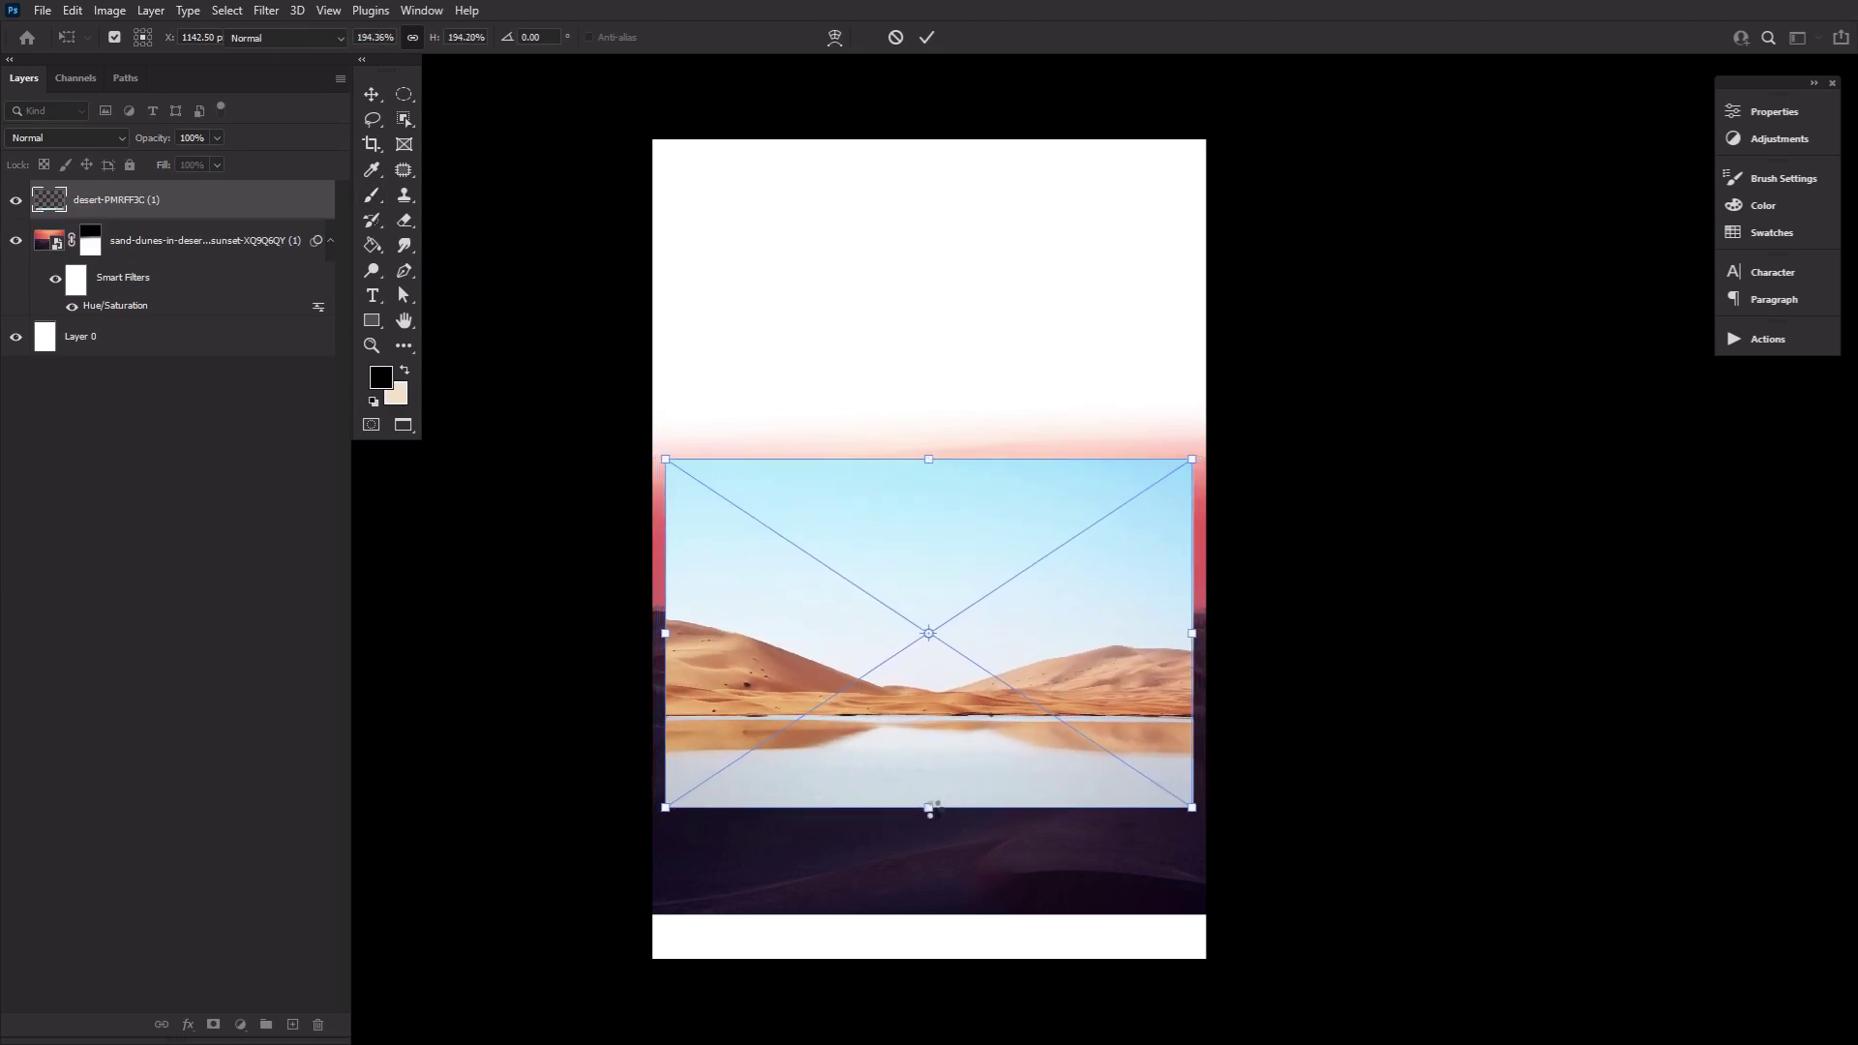
key("Return")
left_click(404, 119)
left_click_drag(1280, 887, 613, 618)
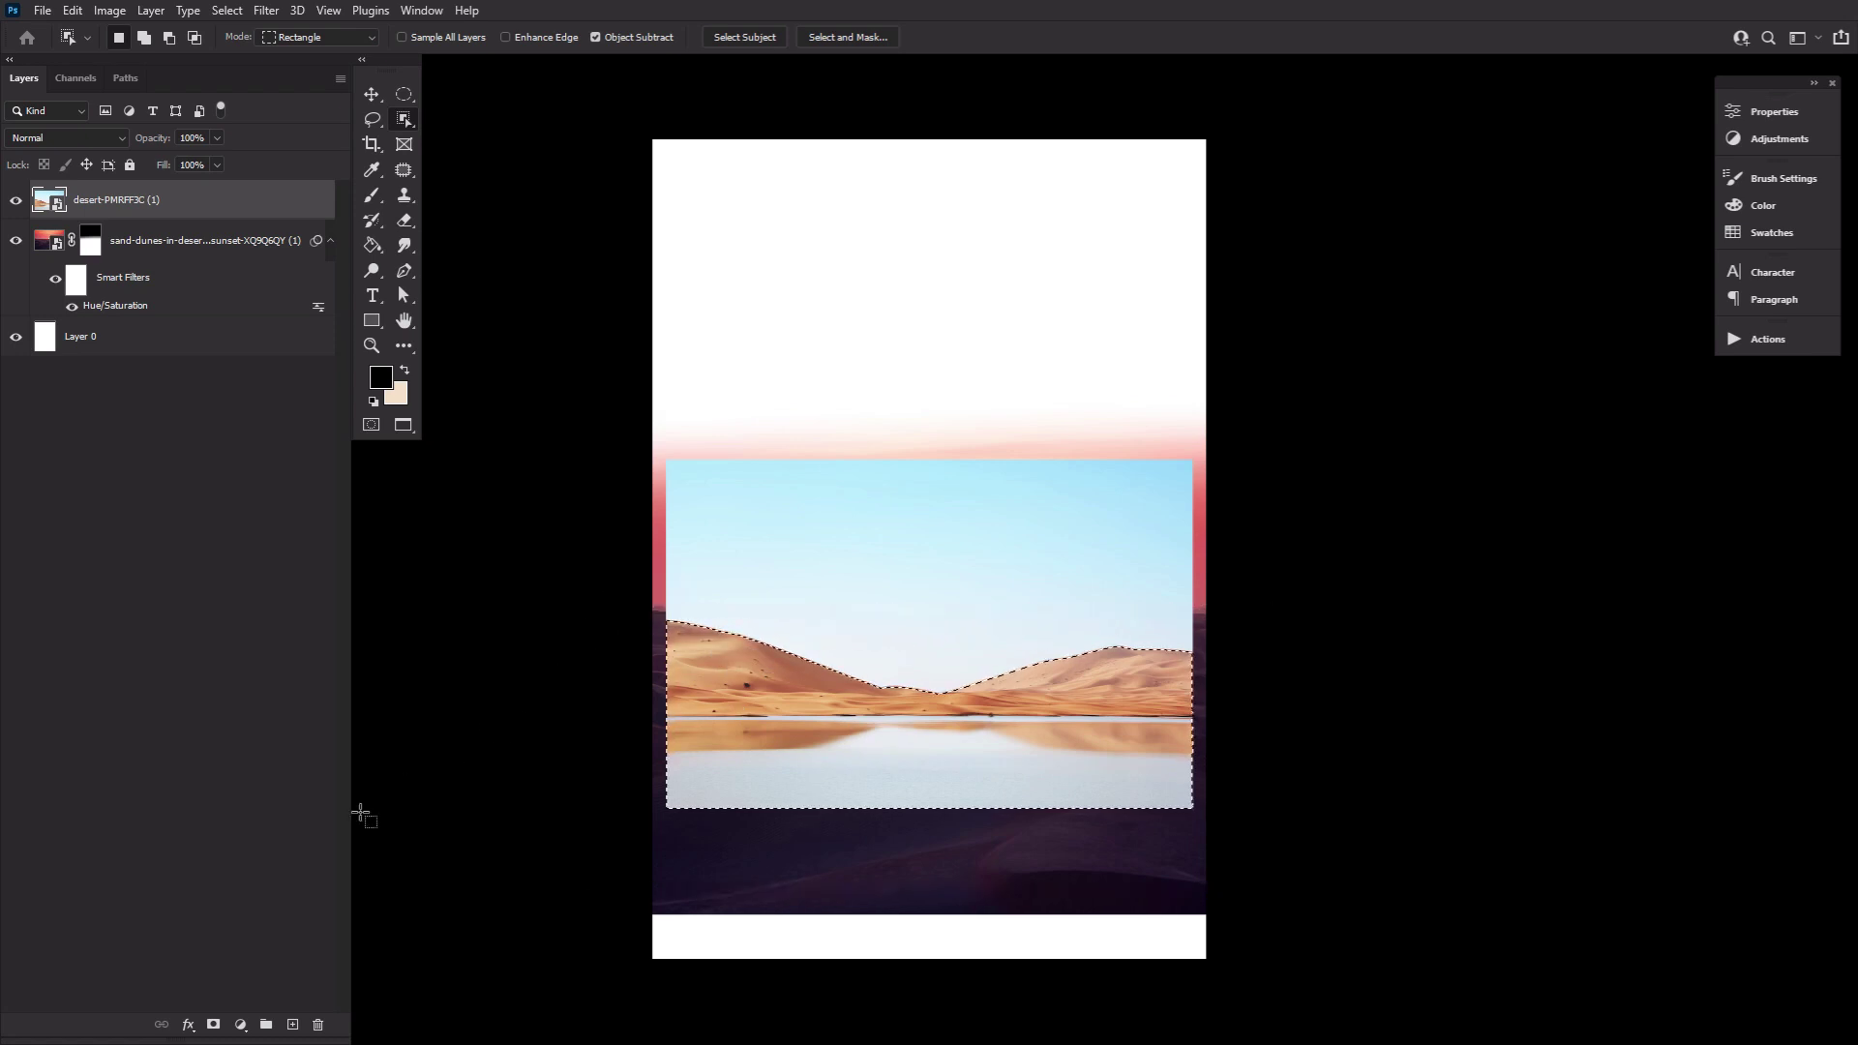
left_click(213, 1024)
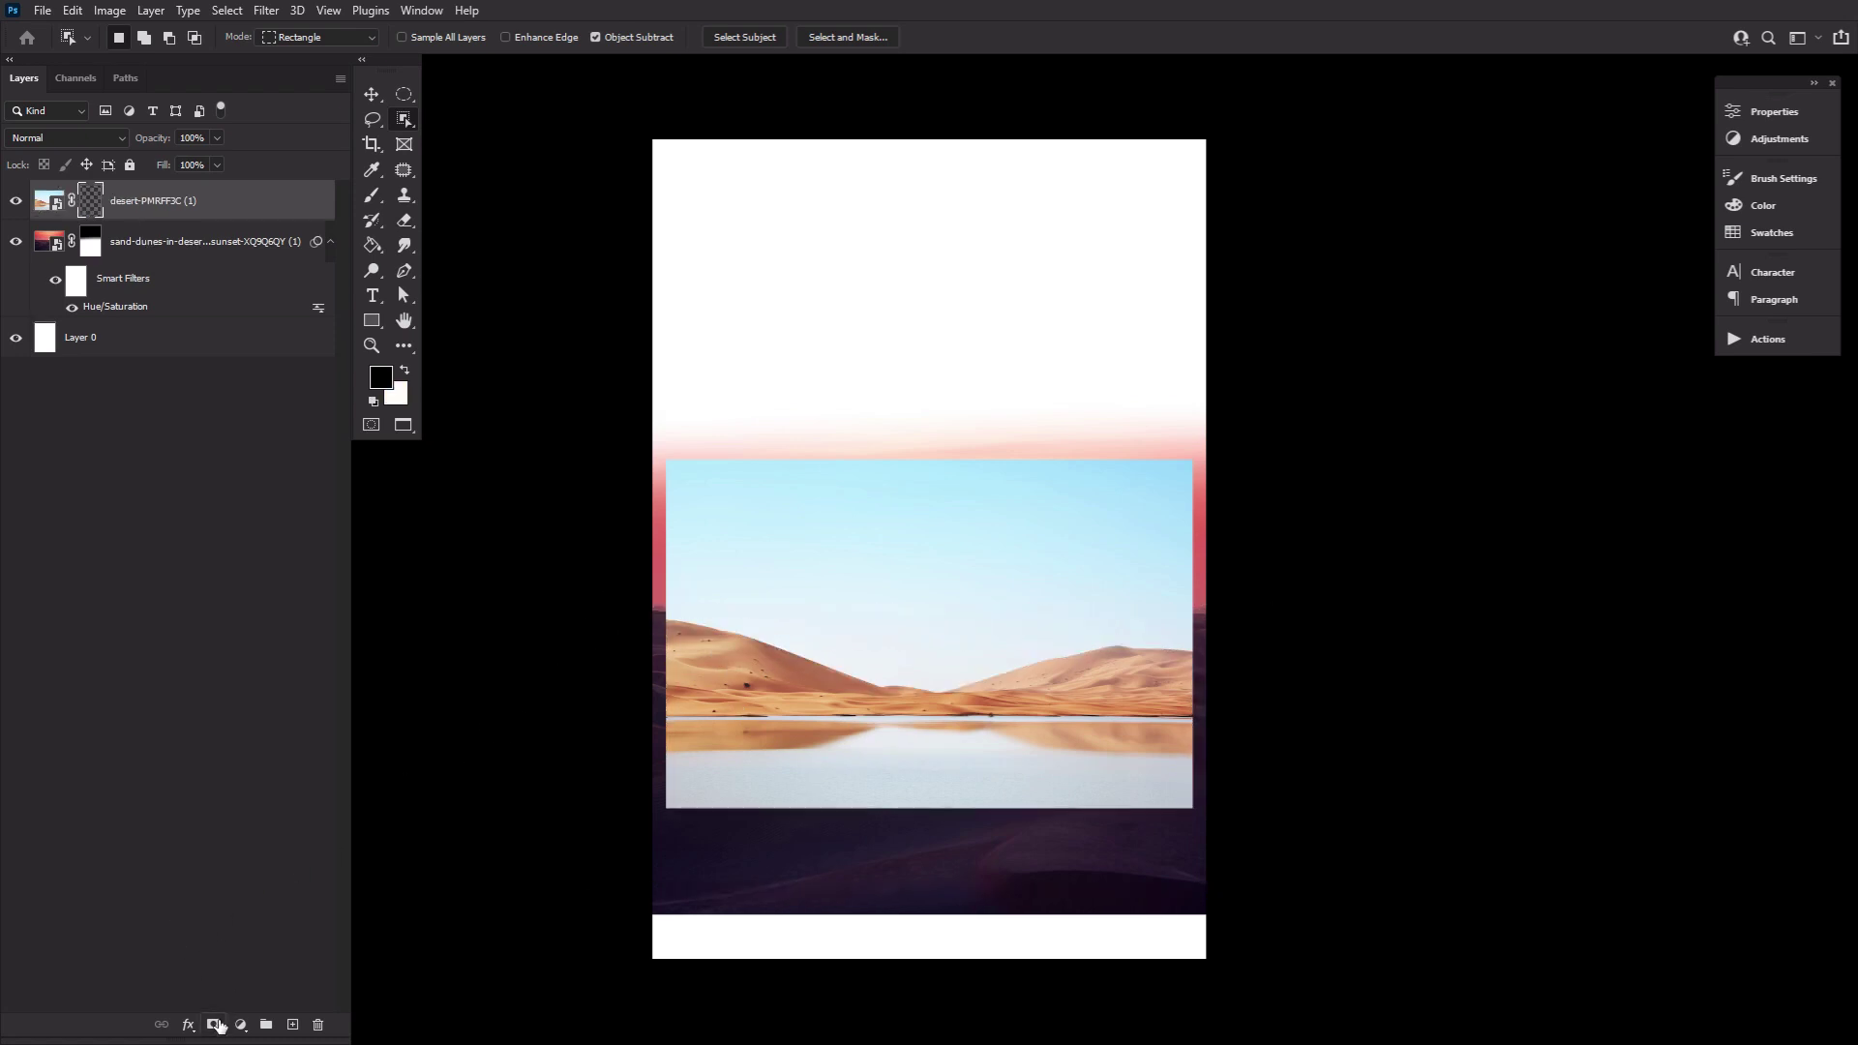
Step: Refine the edge of the desert lake layer's mask in Select and Mask, adjusting its feather, contrast and edge shift
double_click(89, 207)
left_click(1627, 329)
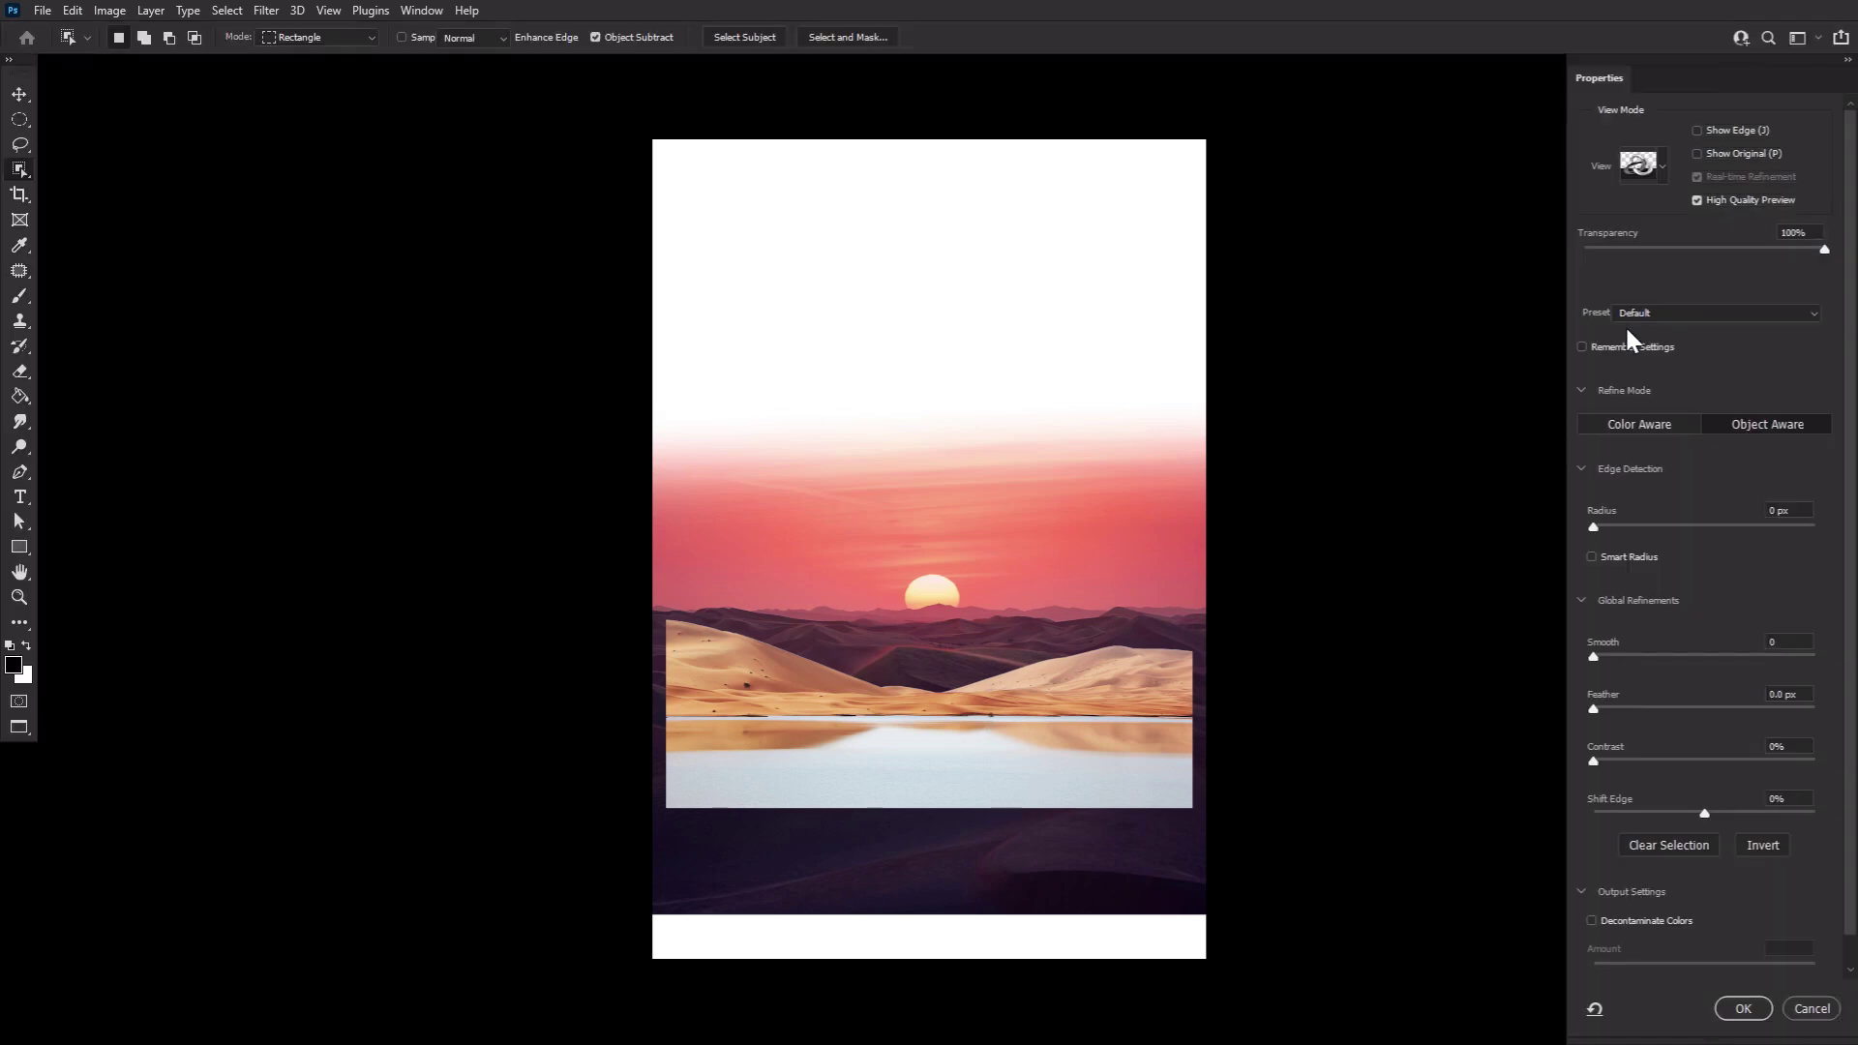
left_click_drag(1592, 708, 1680, 812)
left_click(20, 245)
left_click(992, 689)
left_click(991, 687)
left_click(987, 684)
left_click(981, 684)
left_click(752, 687)
left_click_drag(1617, 709, 1709, 760)
left_click(1742, 1009)
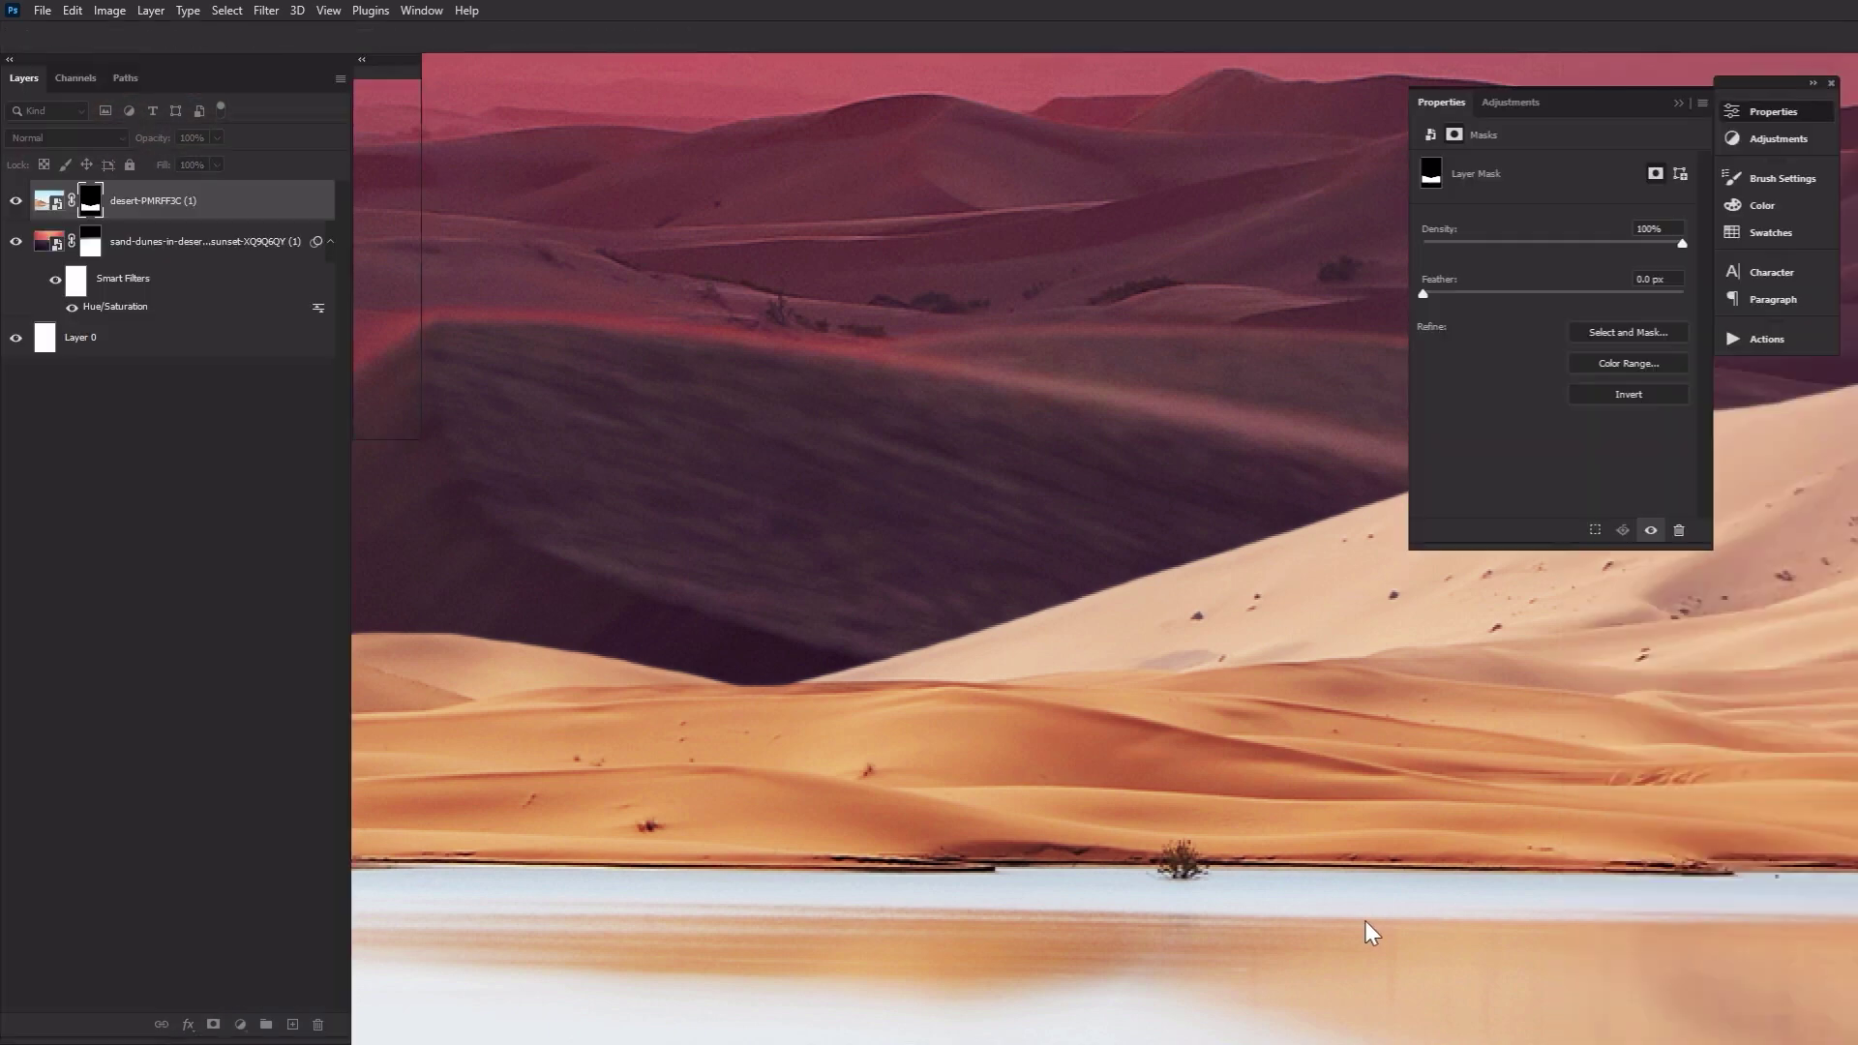
Step: Enlarge the desert lake layer beyond the canvas width and position its hills just below the setting sun
double_click(373, 347)
left_click(371, 94)
left_click_drag(915, 821, 917, 977)
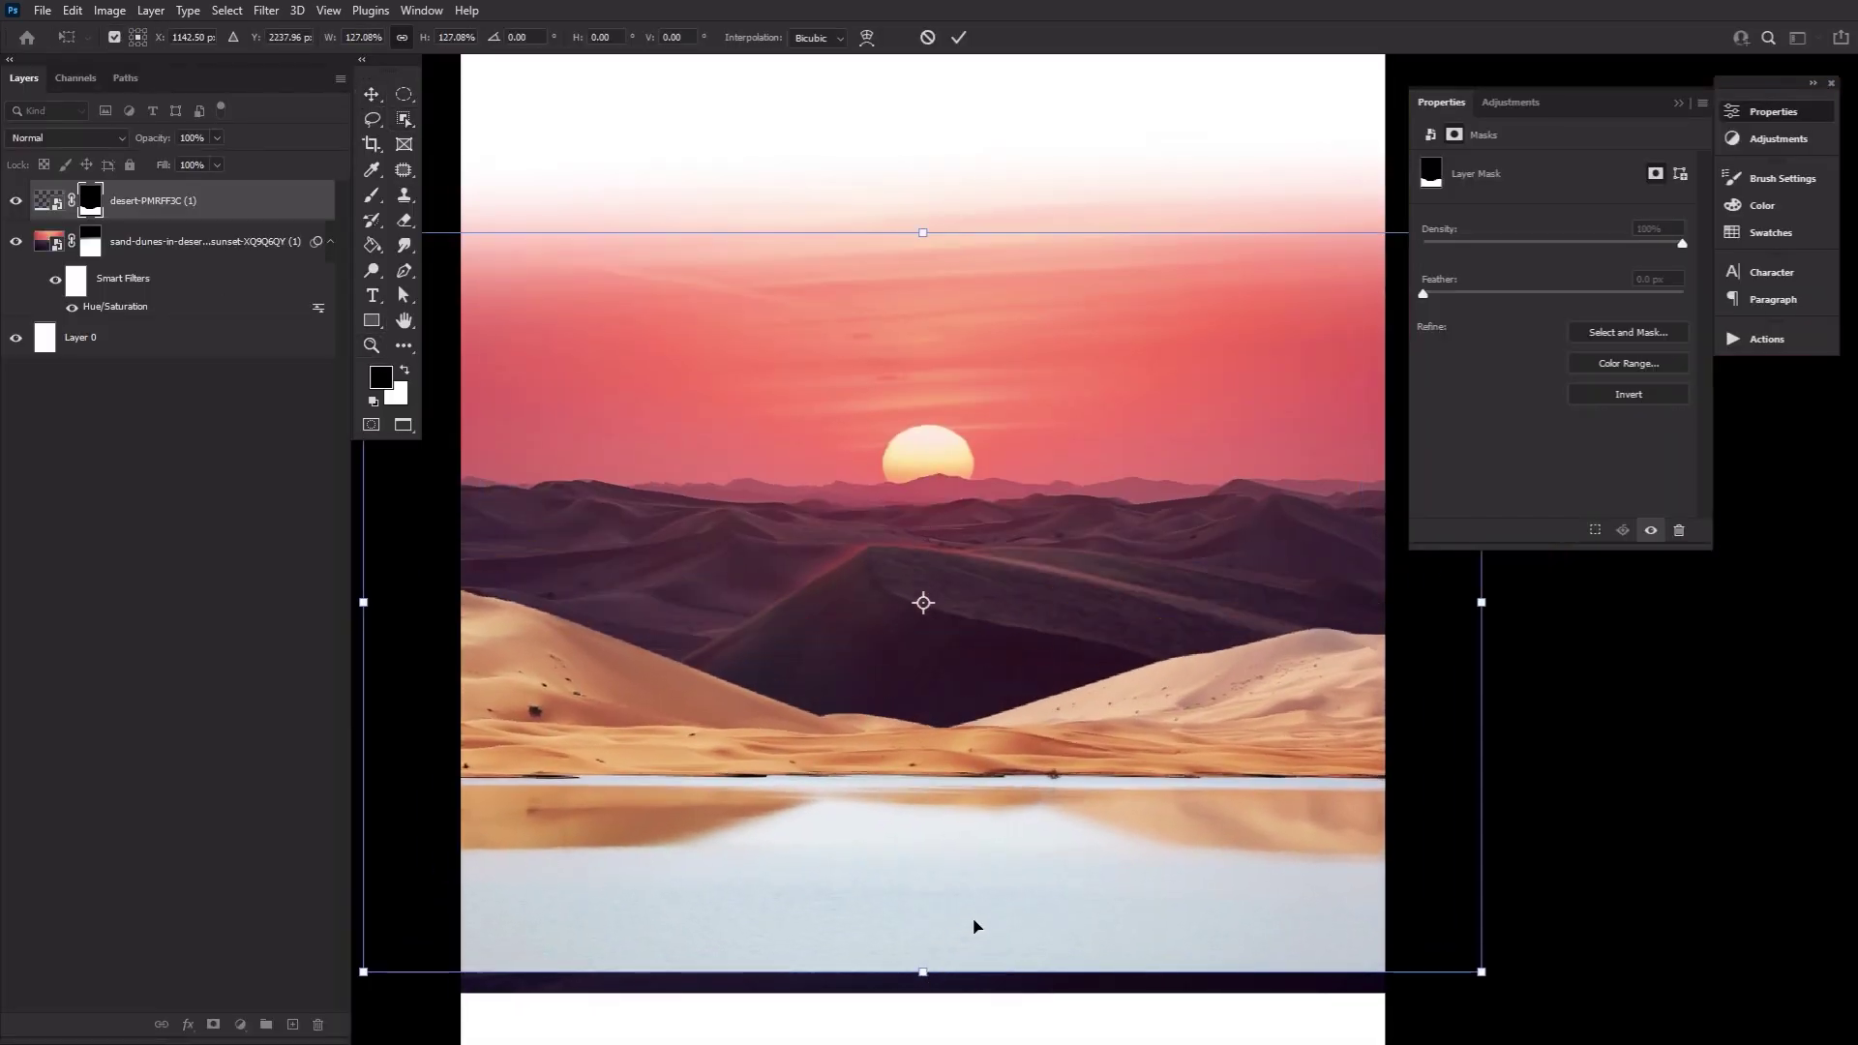
left_click_drag(973, 922, 993, 820)
left_click_drag(942, 868, 994, 812)
key("Return")
key("z")
left_click_drag(966, 685, 900, 693)
left_click(371, 96)
left_click_drag(1081, 607, 1115, 595)
left_click_drag(1045, 675, 1048, 677)
left_click_drag(946, 857, 947, 881)
left_click_drag(962, 843, 962, 828)
key("Return")
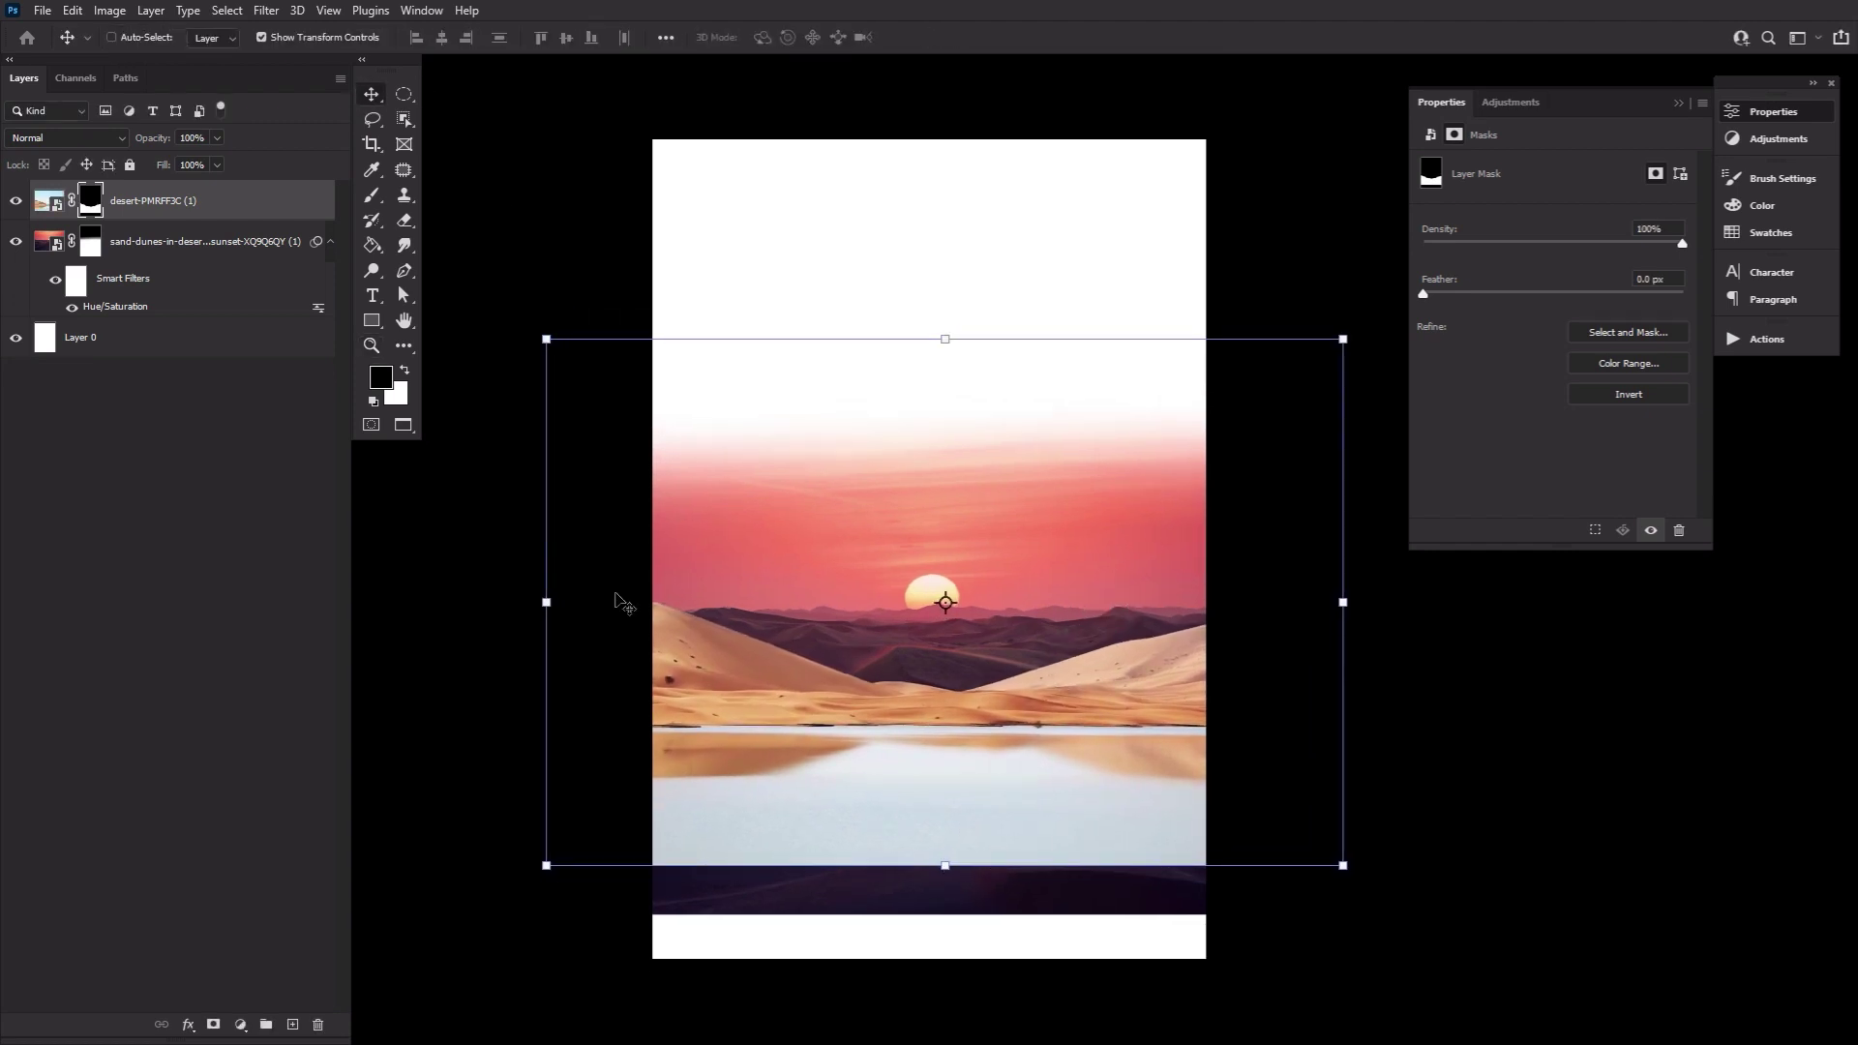
Step: Add a Brightness/Contrast adjustment clipped to the desert lake layer with brightness -127 and contrast 46
left_click(405, 320)
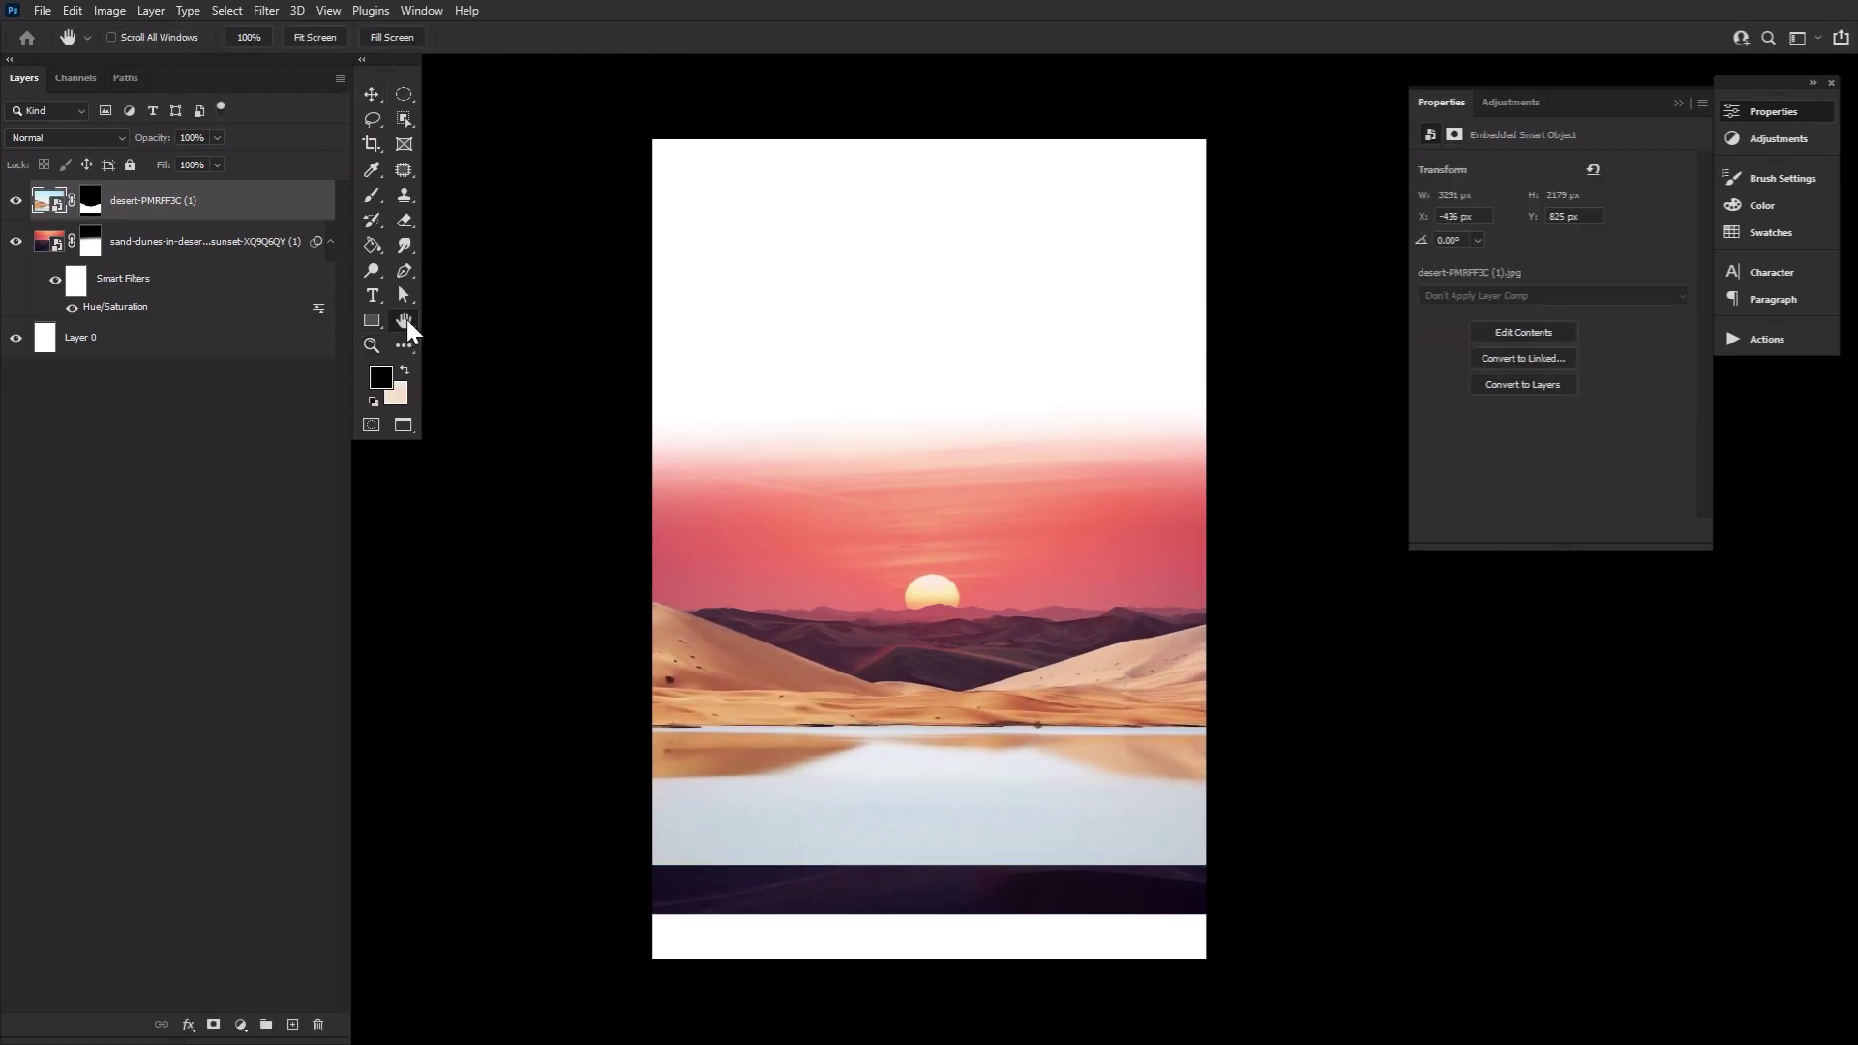
left_click(1745, 137)
left_click(1460, 146)
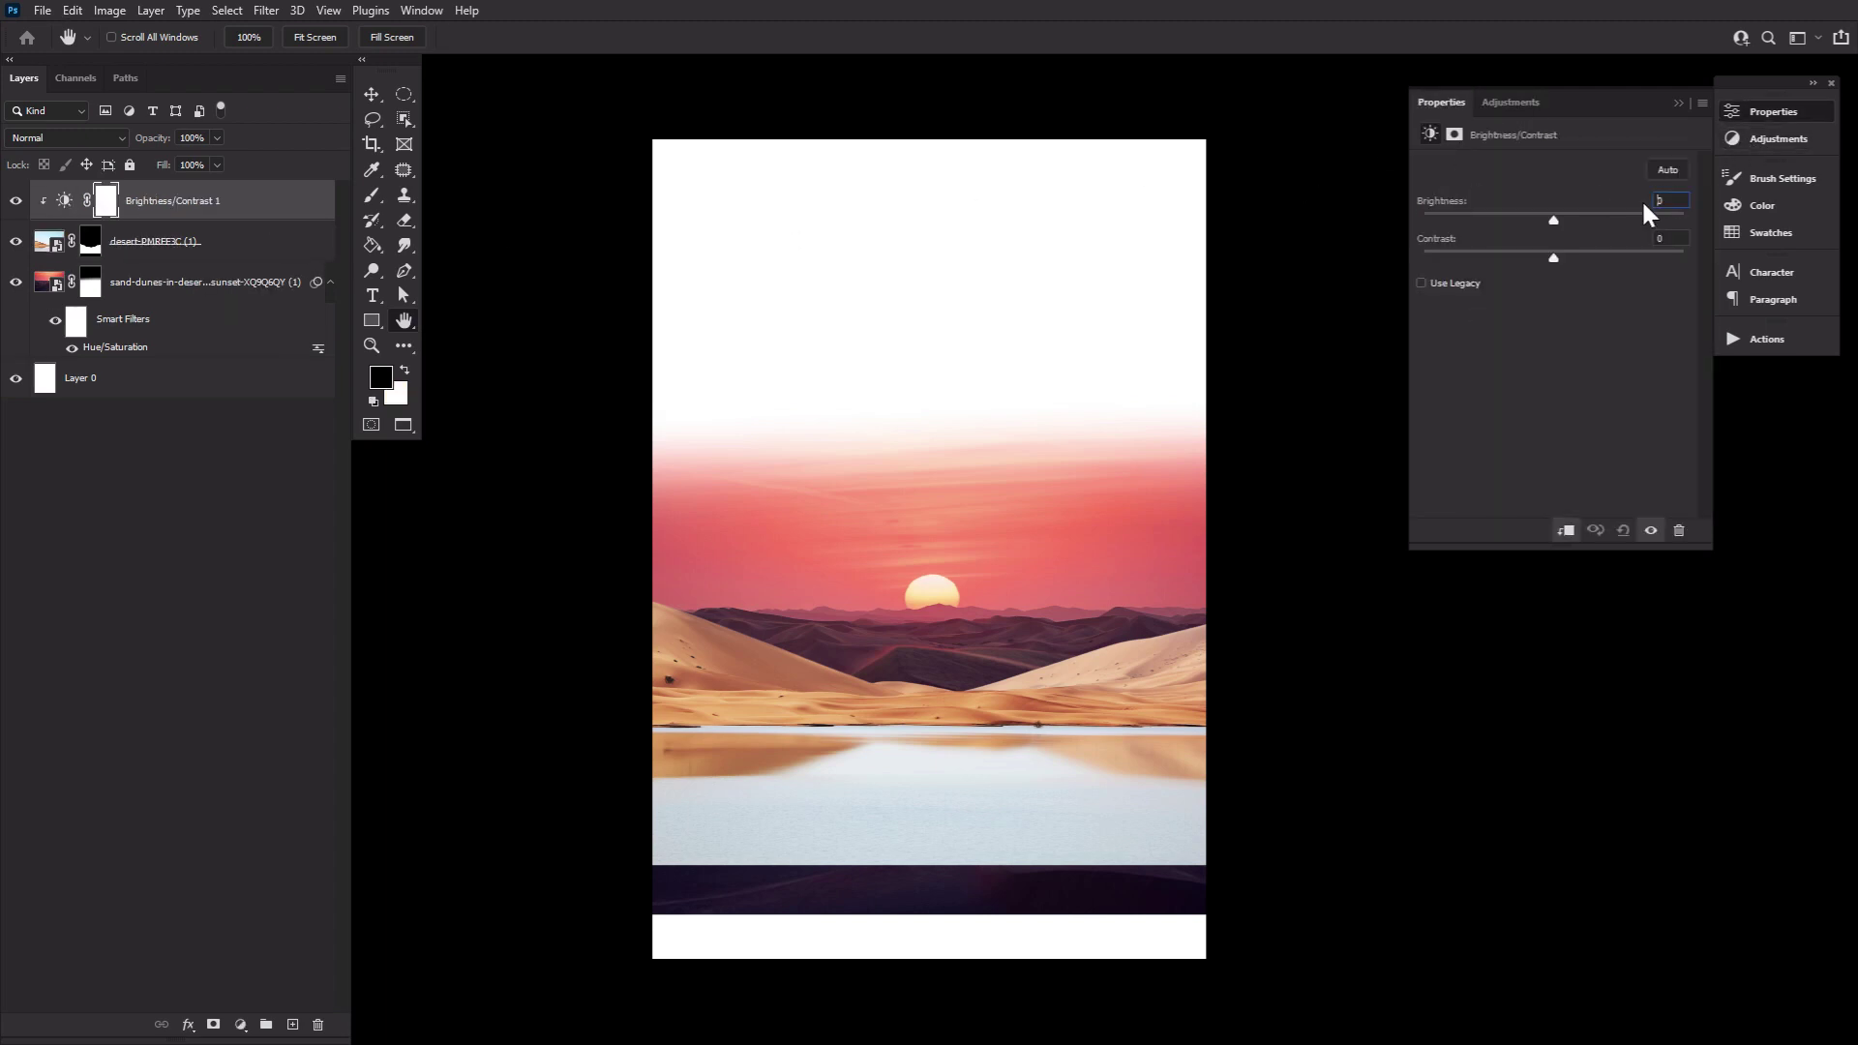
type("-127")
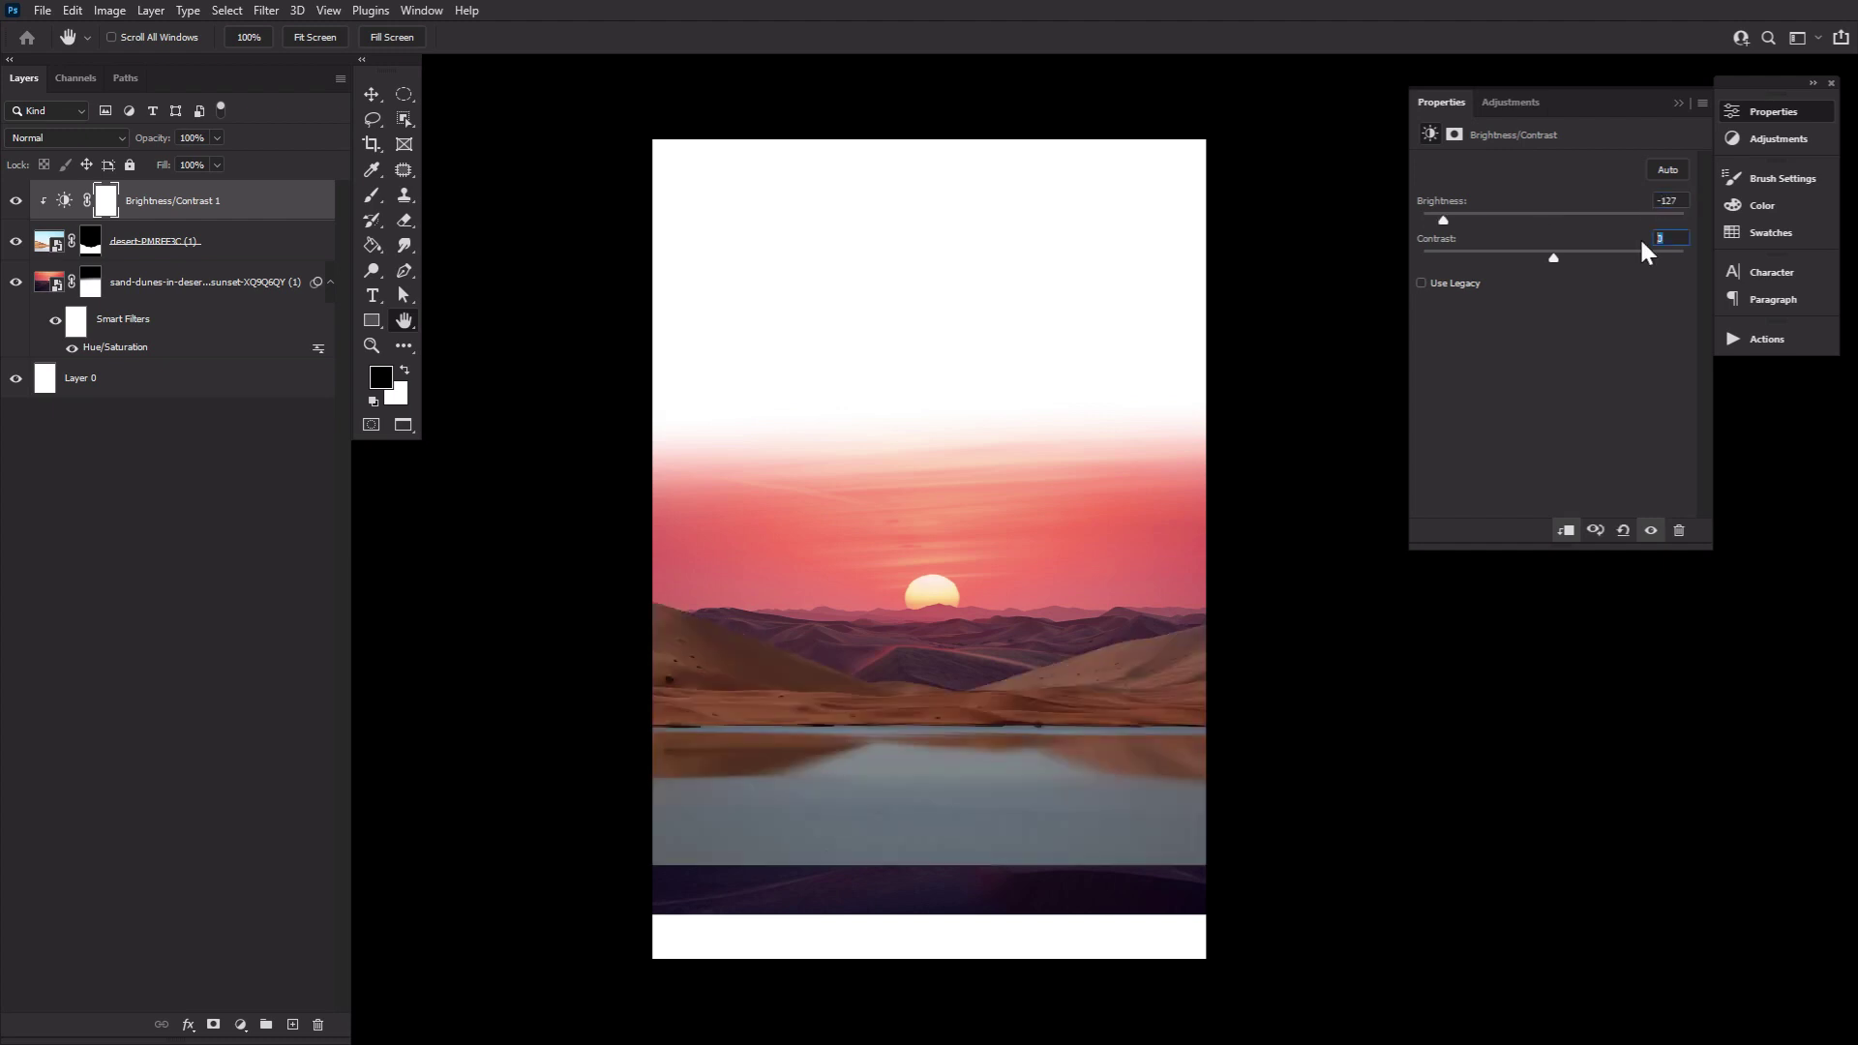
type("46")
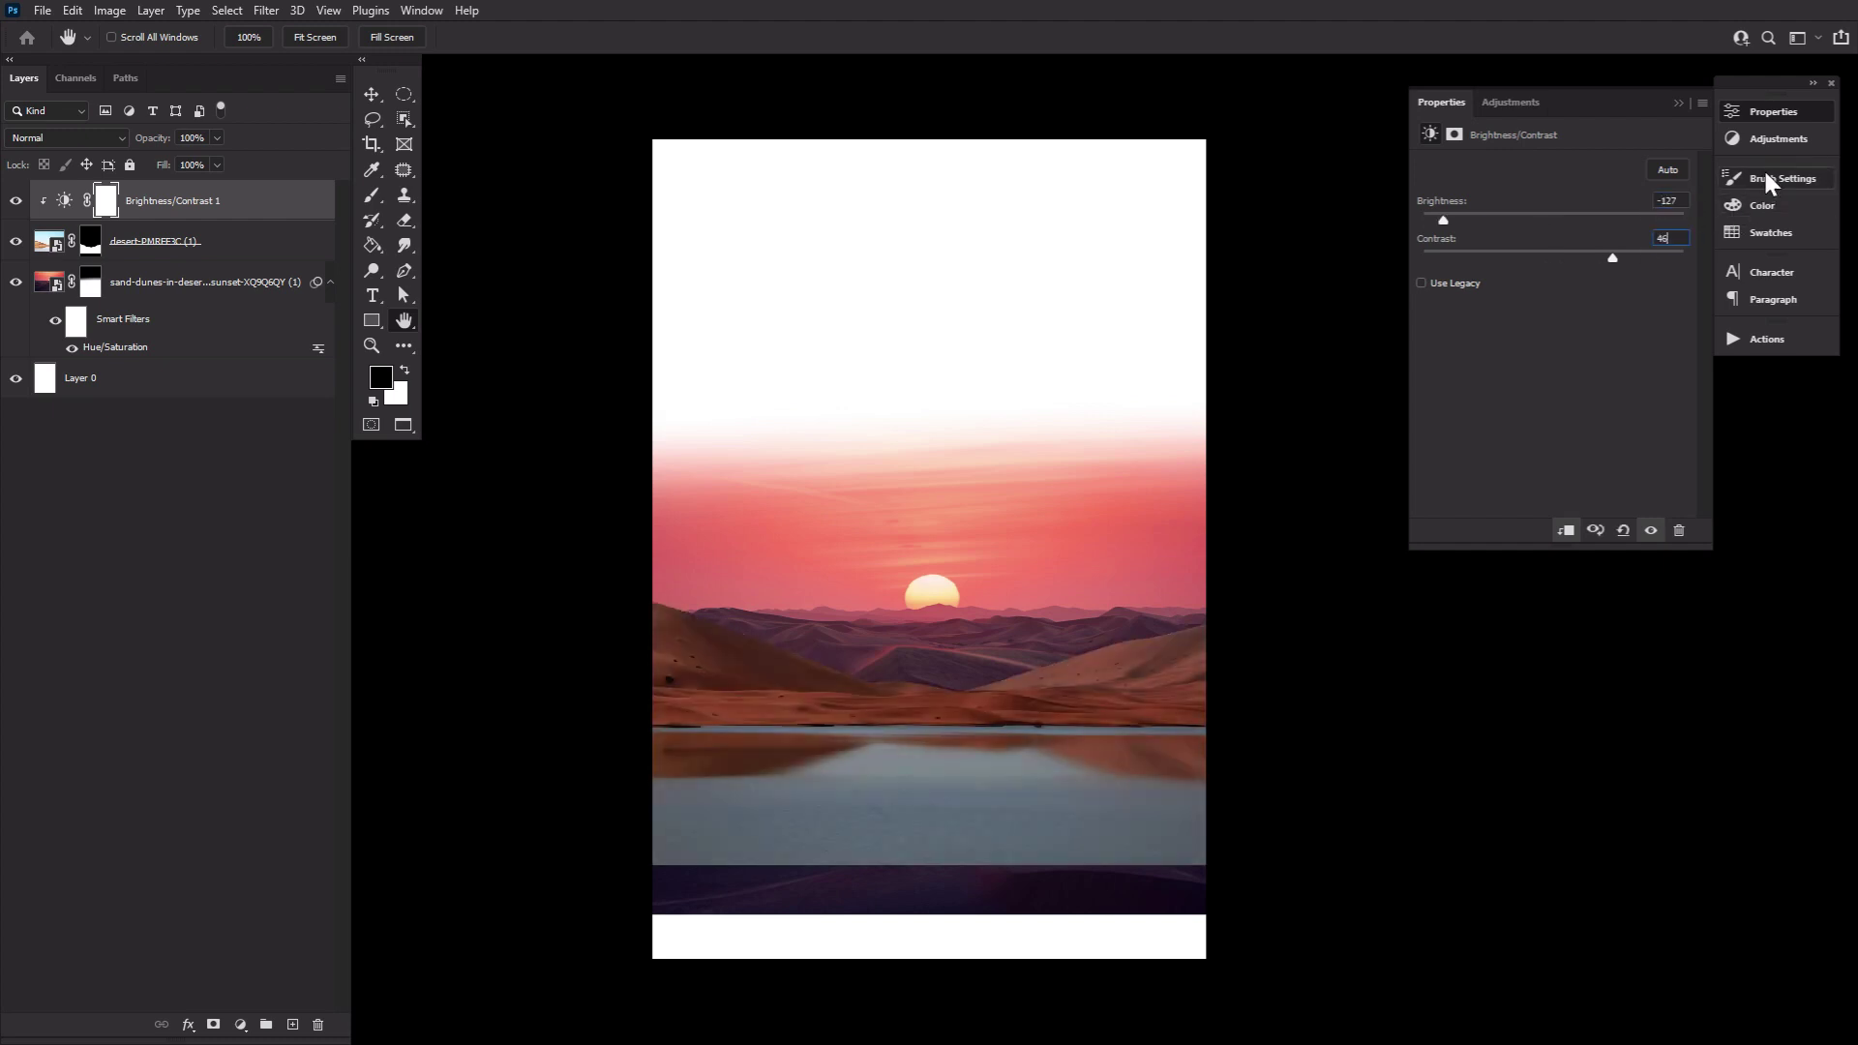
Step: Add a black-to-white Gradient Map adjustment and clip it to the desert lake layer
left_click(1761, 138)
left_click(1557, 196)
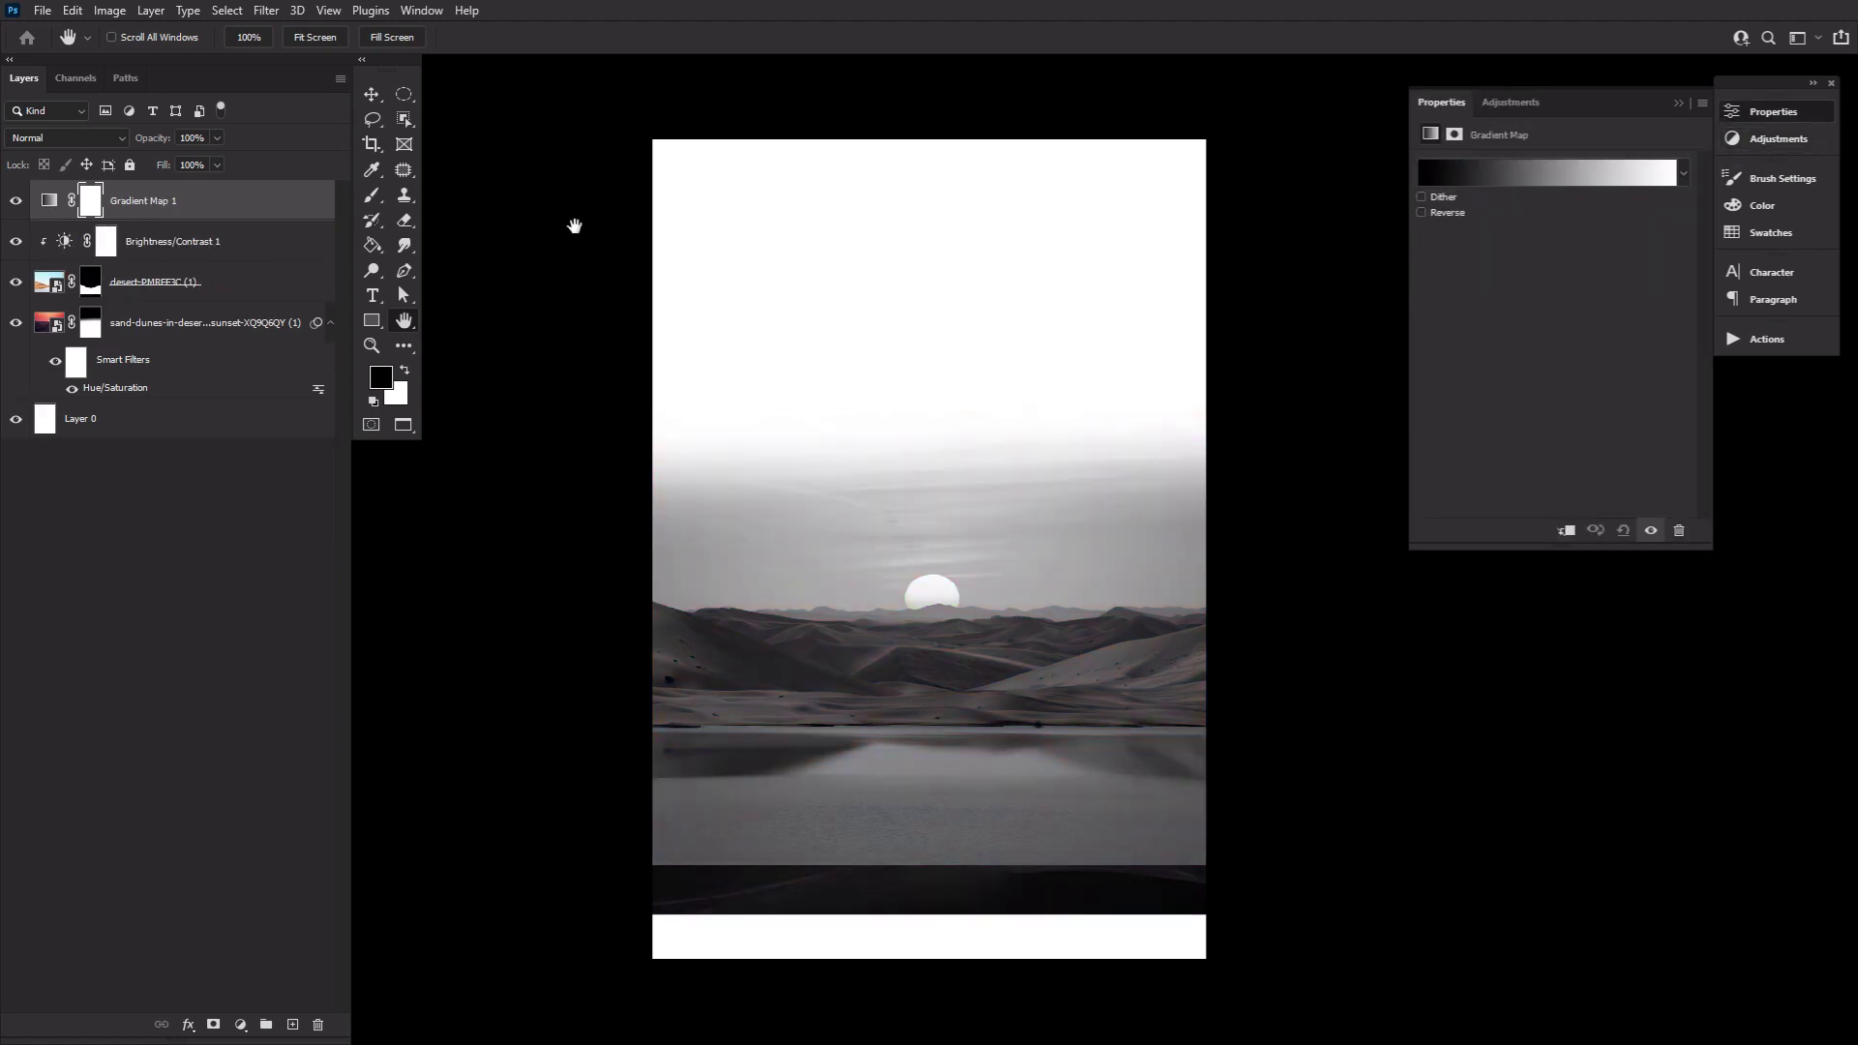
left_click(201, 215, "alt")
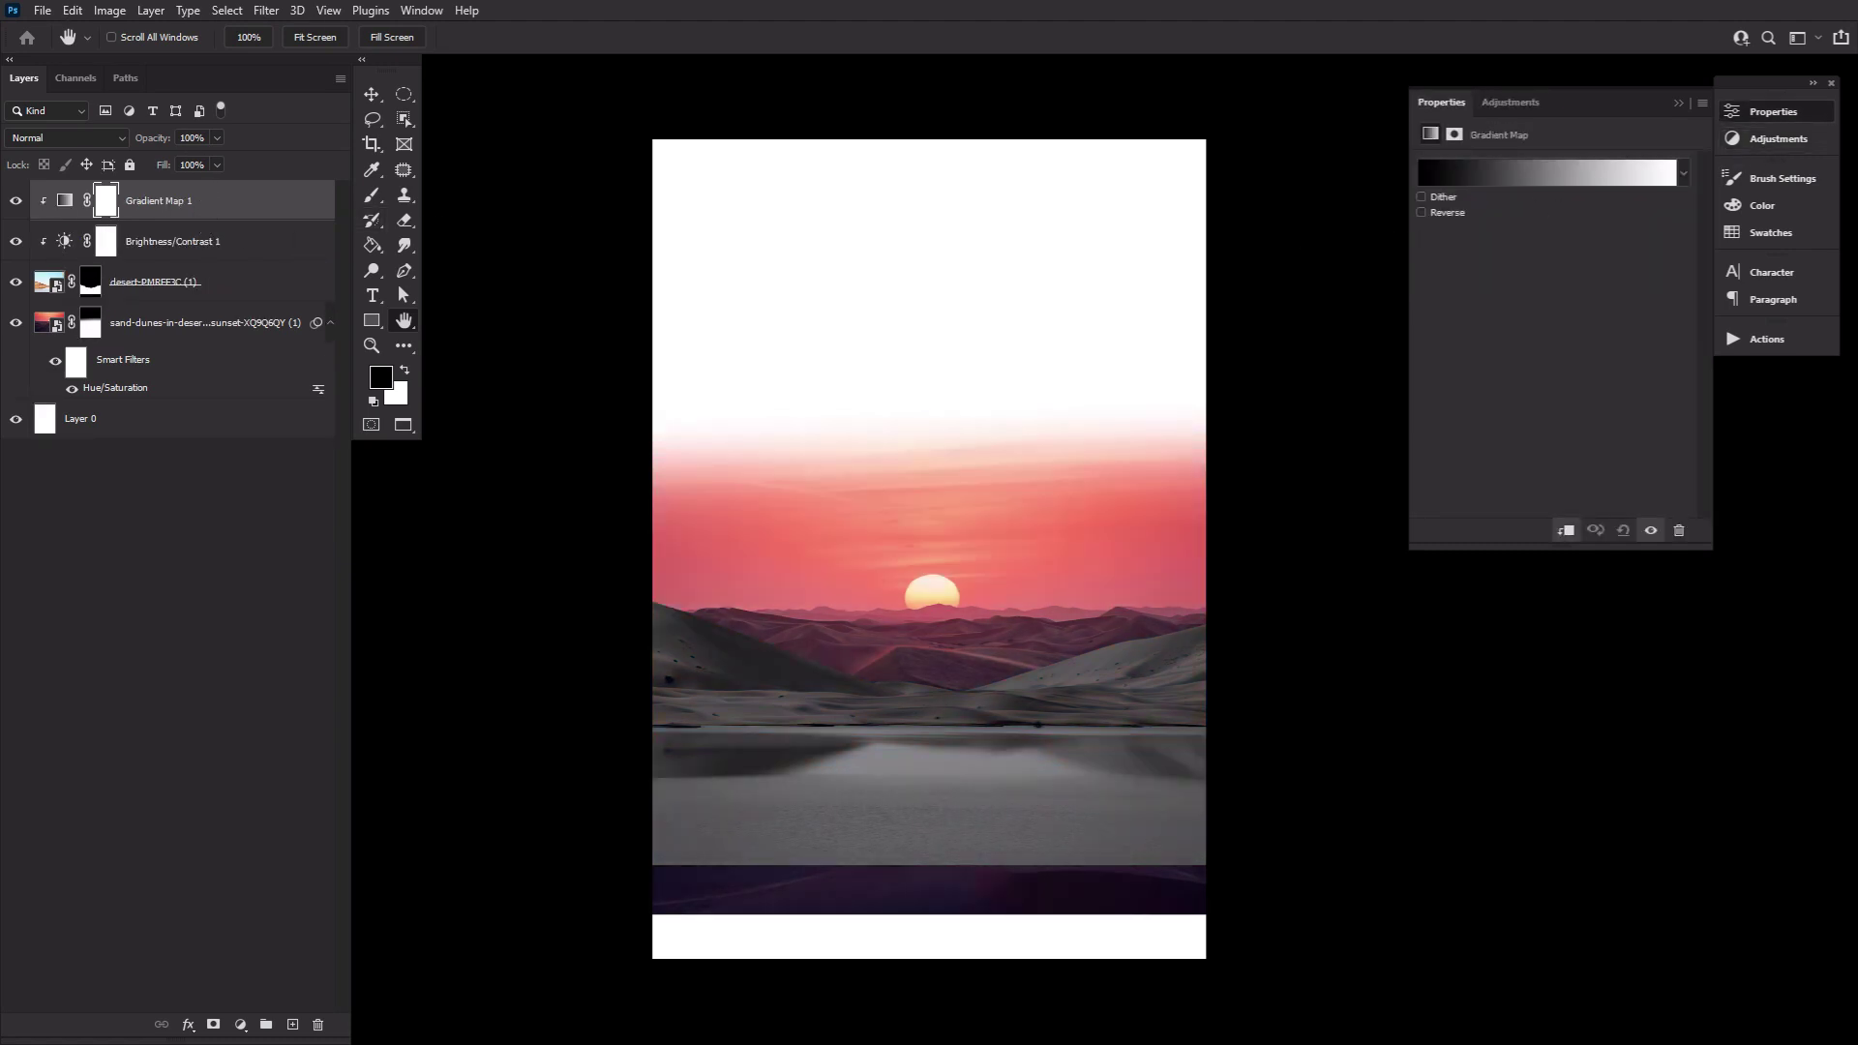
Step: Add a clipped Selective Color adjustment at 78% opacity: Reds cyan +64, magenta +27, yellow +19; Neutrals cyan +28, magenta +17, yellow -5
type("78")
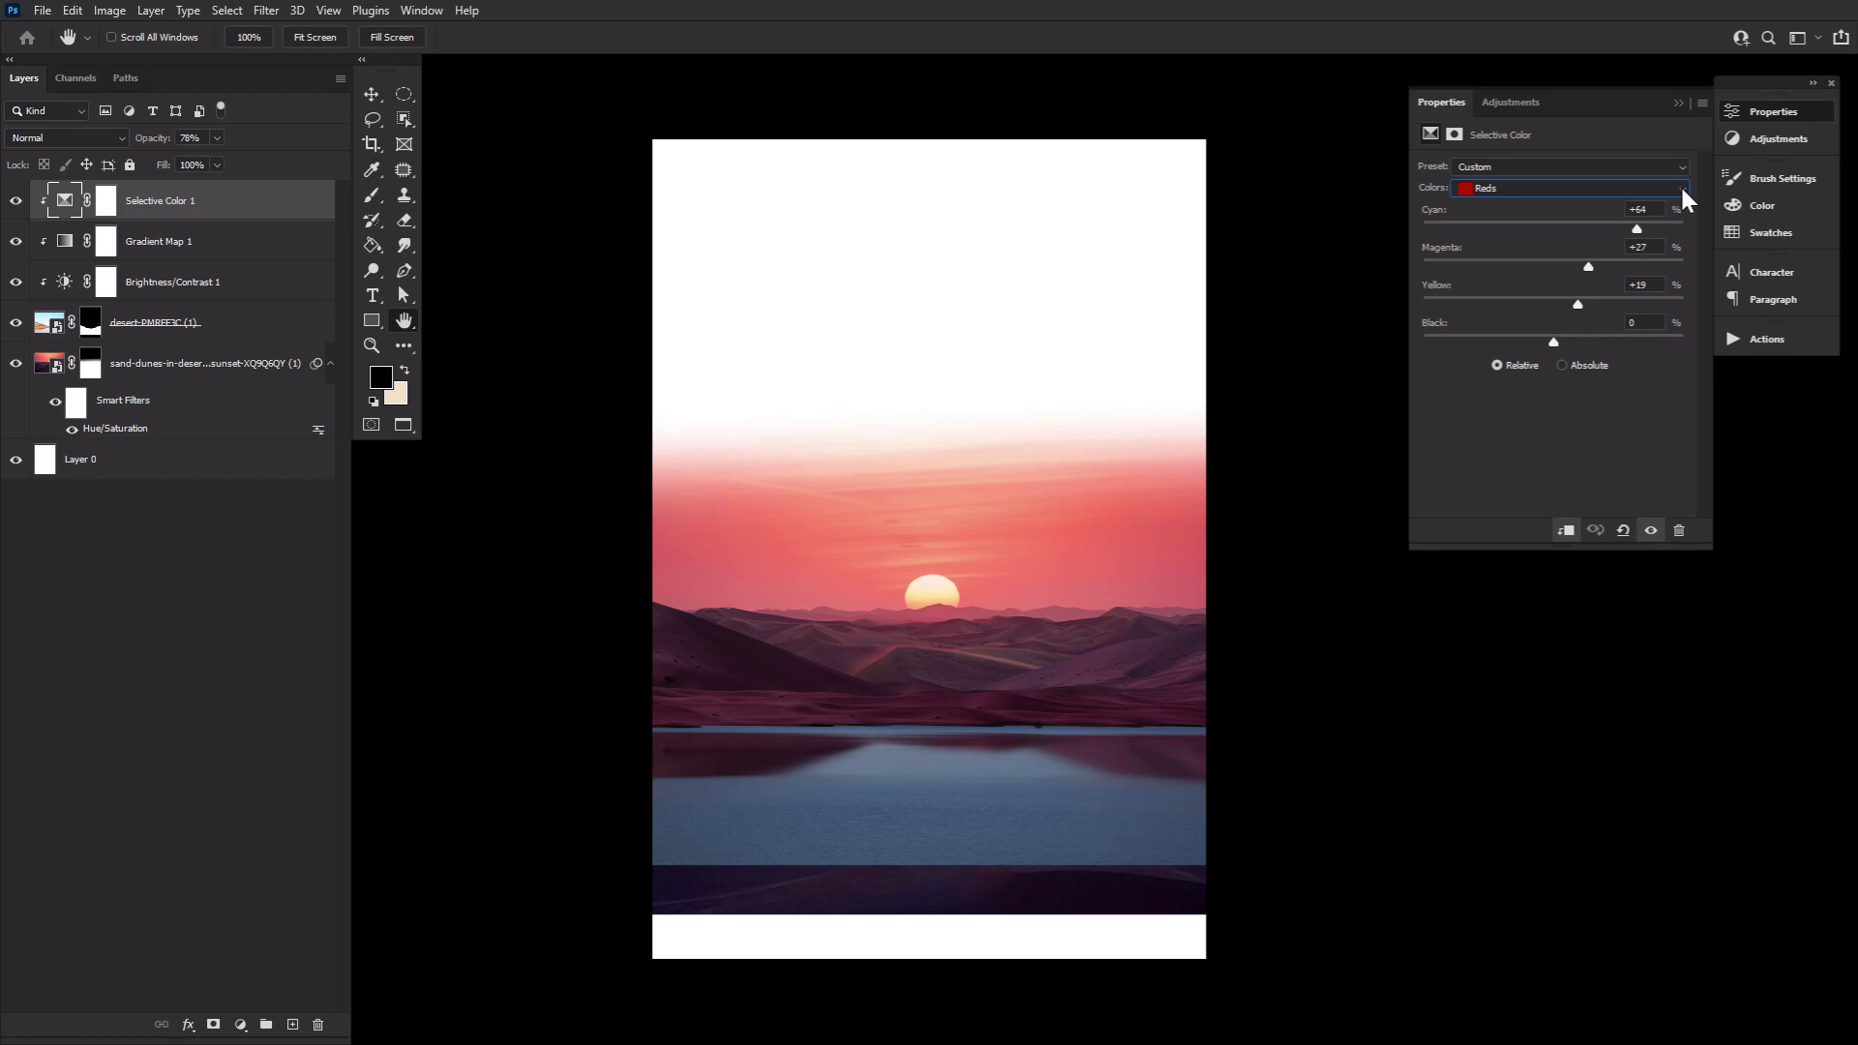
key("Down")
left_click(1682, 189)
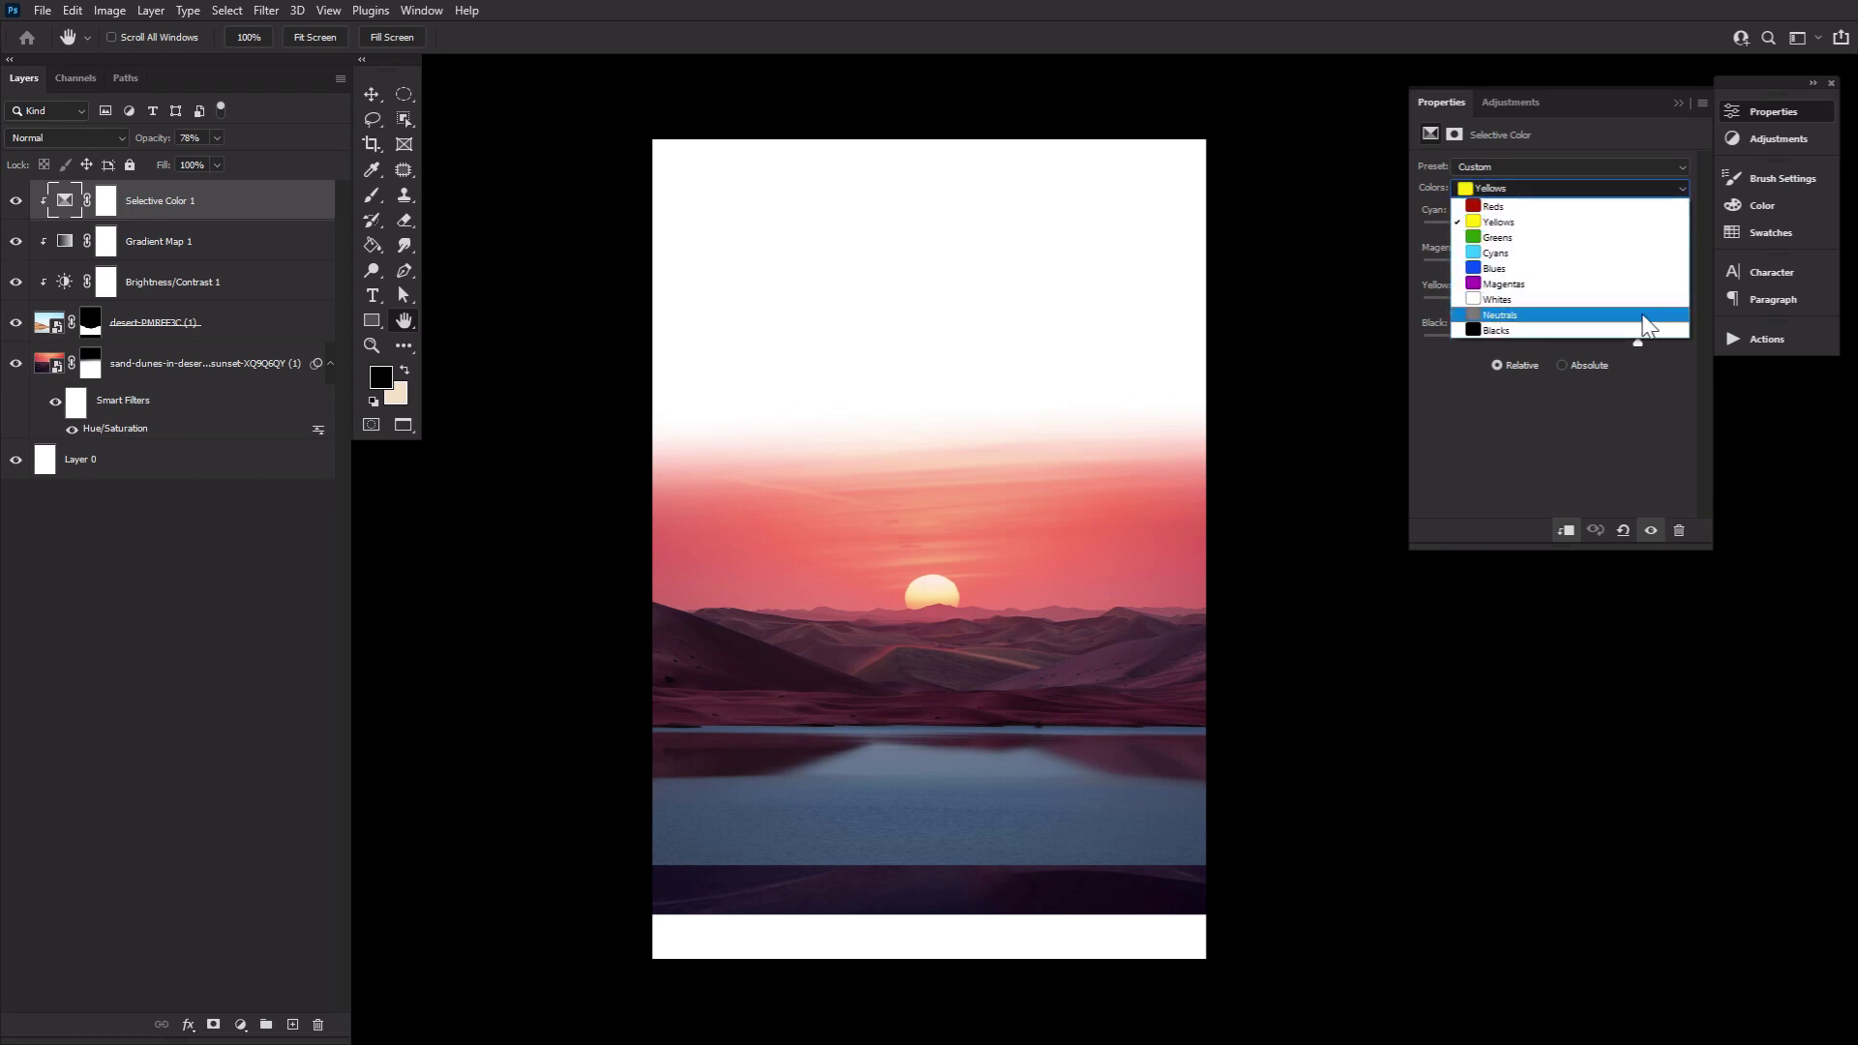
left_click(1642, 320)
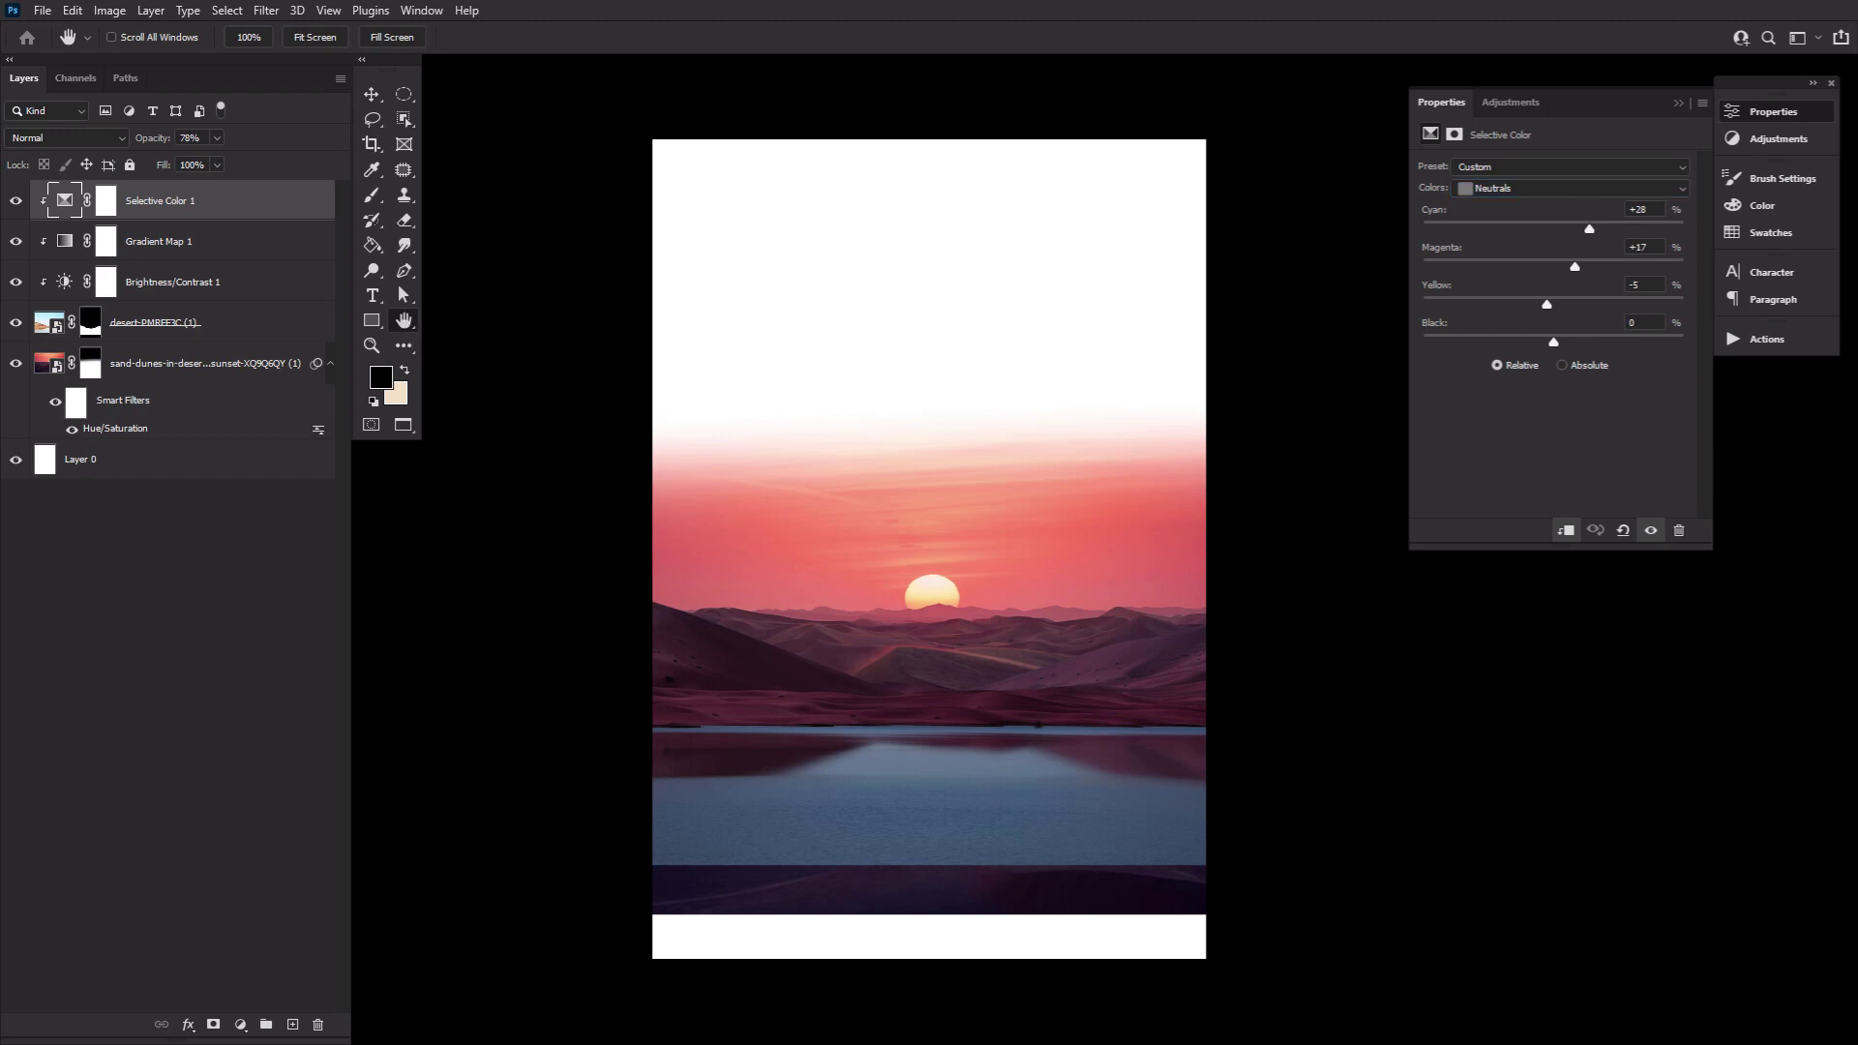
Step: Place the minimal desert sunset photo over the lower canvas and mask out its sky, leaving the foreground dunes
left_click_drag(714, 1044, 985, 949)
key("Return")
left_click(405, 119)
left_click_drag(581, 426, 1291, 861)
left_click(213, 1024)
key("ctrl+i")
Step: Enlarge the foreground dunes layer and raise it so it covers the lake
key("v")
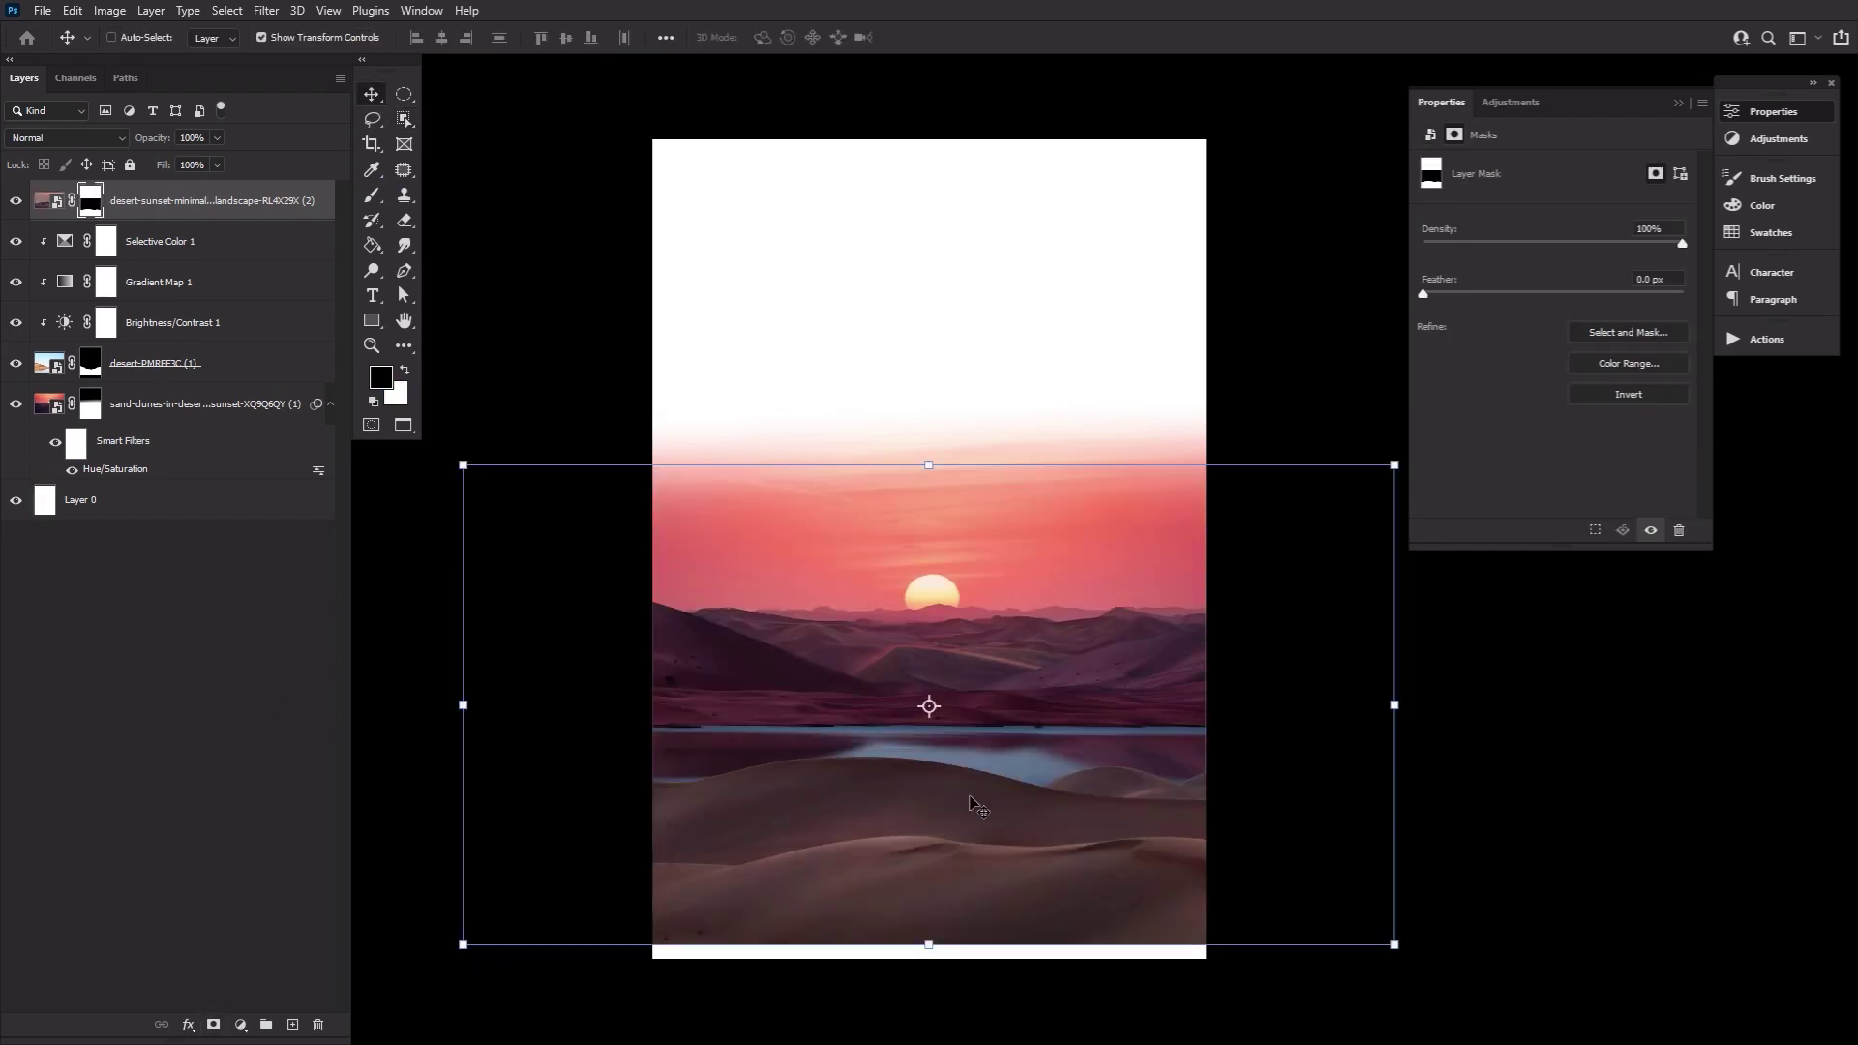
left_click_drag(969, 798, 969, 738)
left_click_drag(1394, 885, 1485, 931)
left_click_drag(987, 876, 1002, 813)
key("Return")
Step: Refine the edge of the foreground dunes' mask in Select and Mask, adjusting its feather, contrast and edge shift
key("z")
left_click_drag(1143, 747, 1843, 24)
left_click_drag(980, 652, 1559, 288)
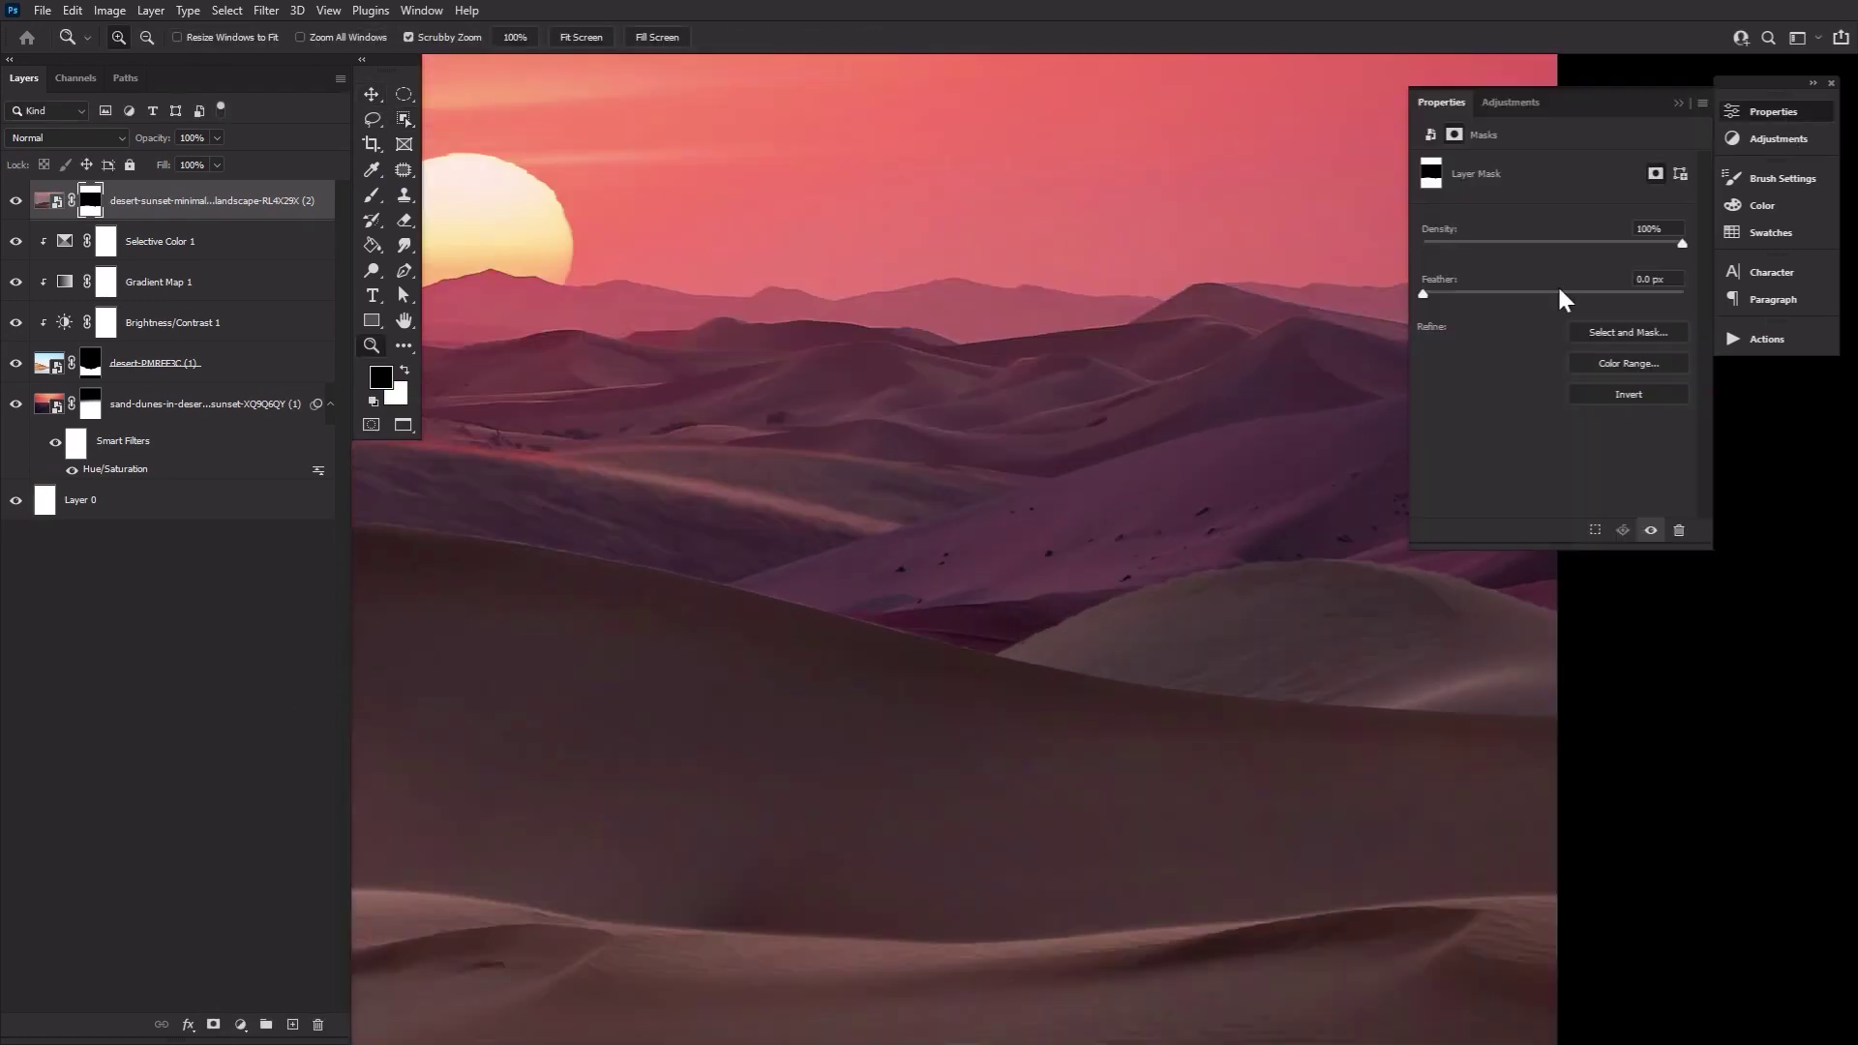
left_click(1627, 332)
left_click_drag(1594, 709, 1646, 709)
left_click_drag(1594, 761, 1651, 711)
left_click(1683, 812)
left_click_drag(1699, 762, 1692, 811)
left_click(1747, 1006)
left_click_drag(1164, 661, 863, 522)
left_click(1781, 116)
left_click(404, 320)
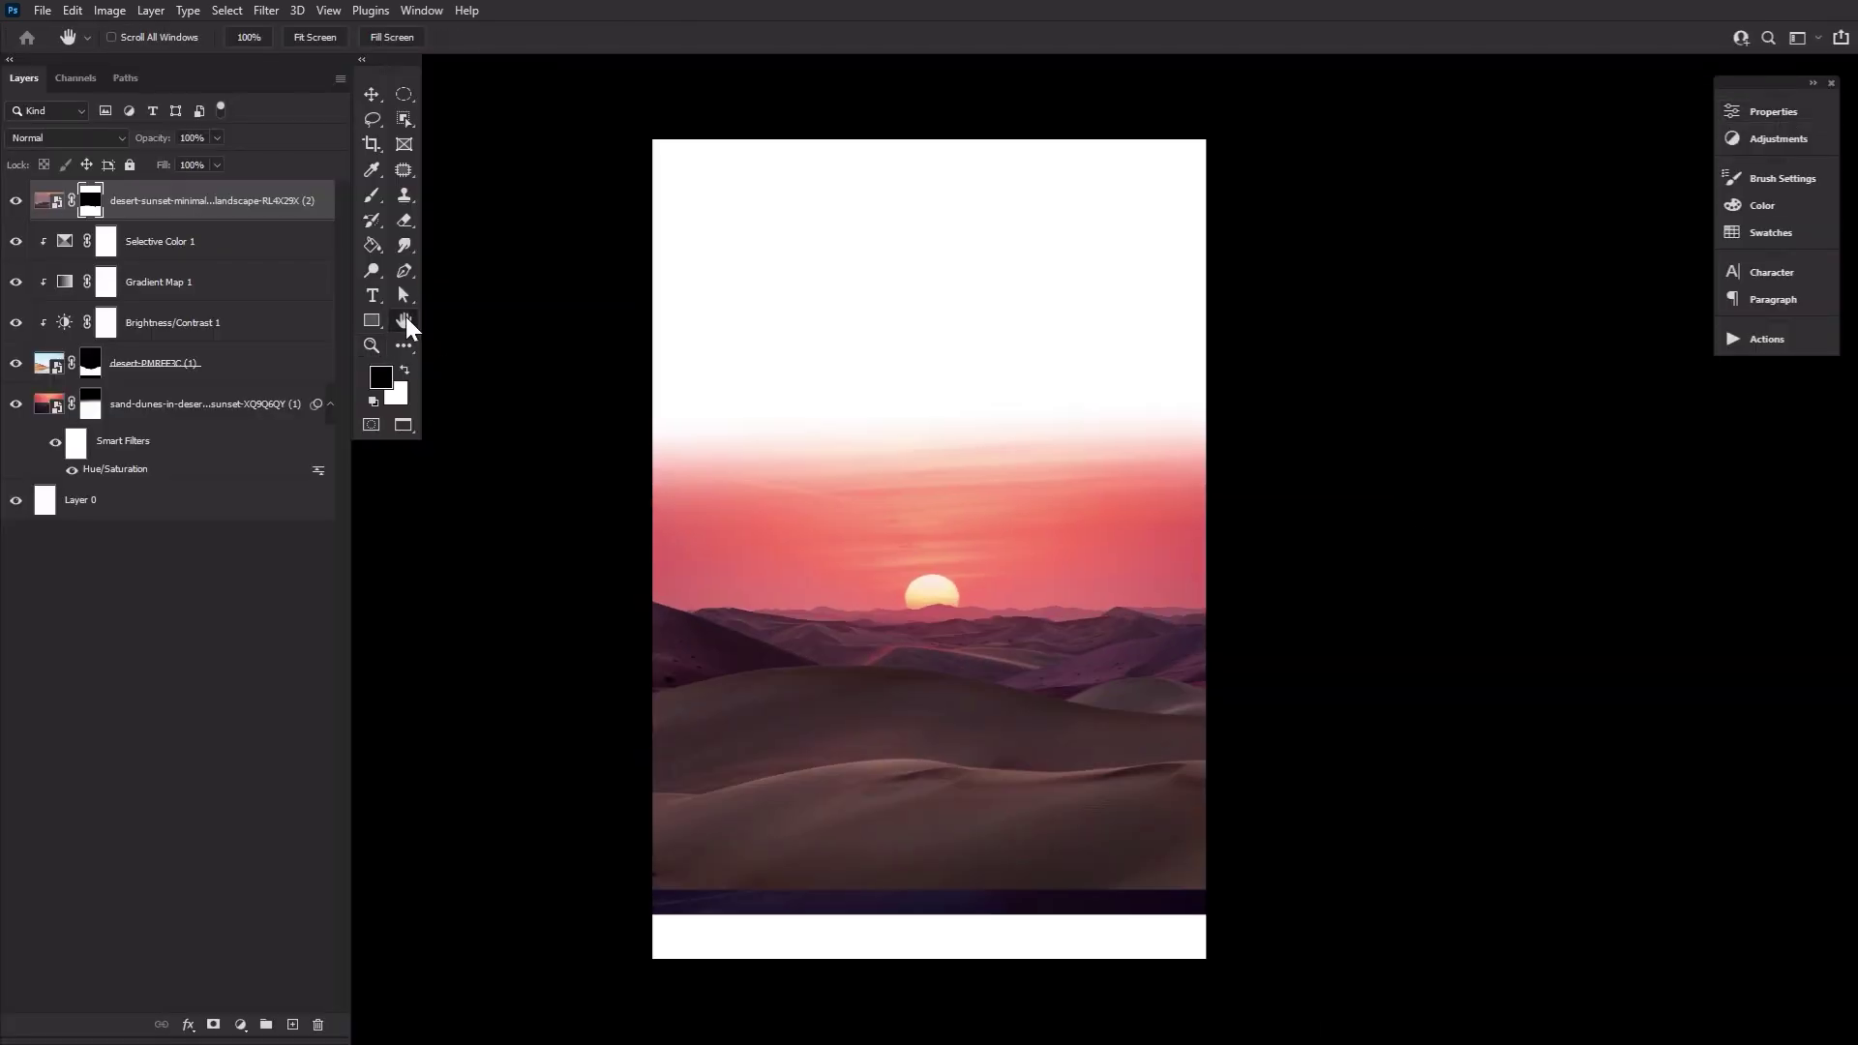
Step: Apply a Brightness/Contrast adjustment with contrast 65 to the foreground dunes layer
left_click(43, 201)
left_click(109, 10)
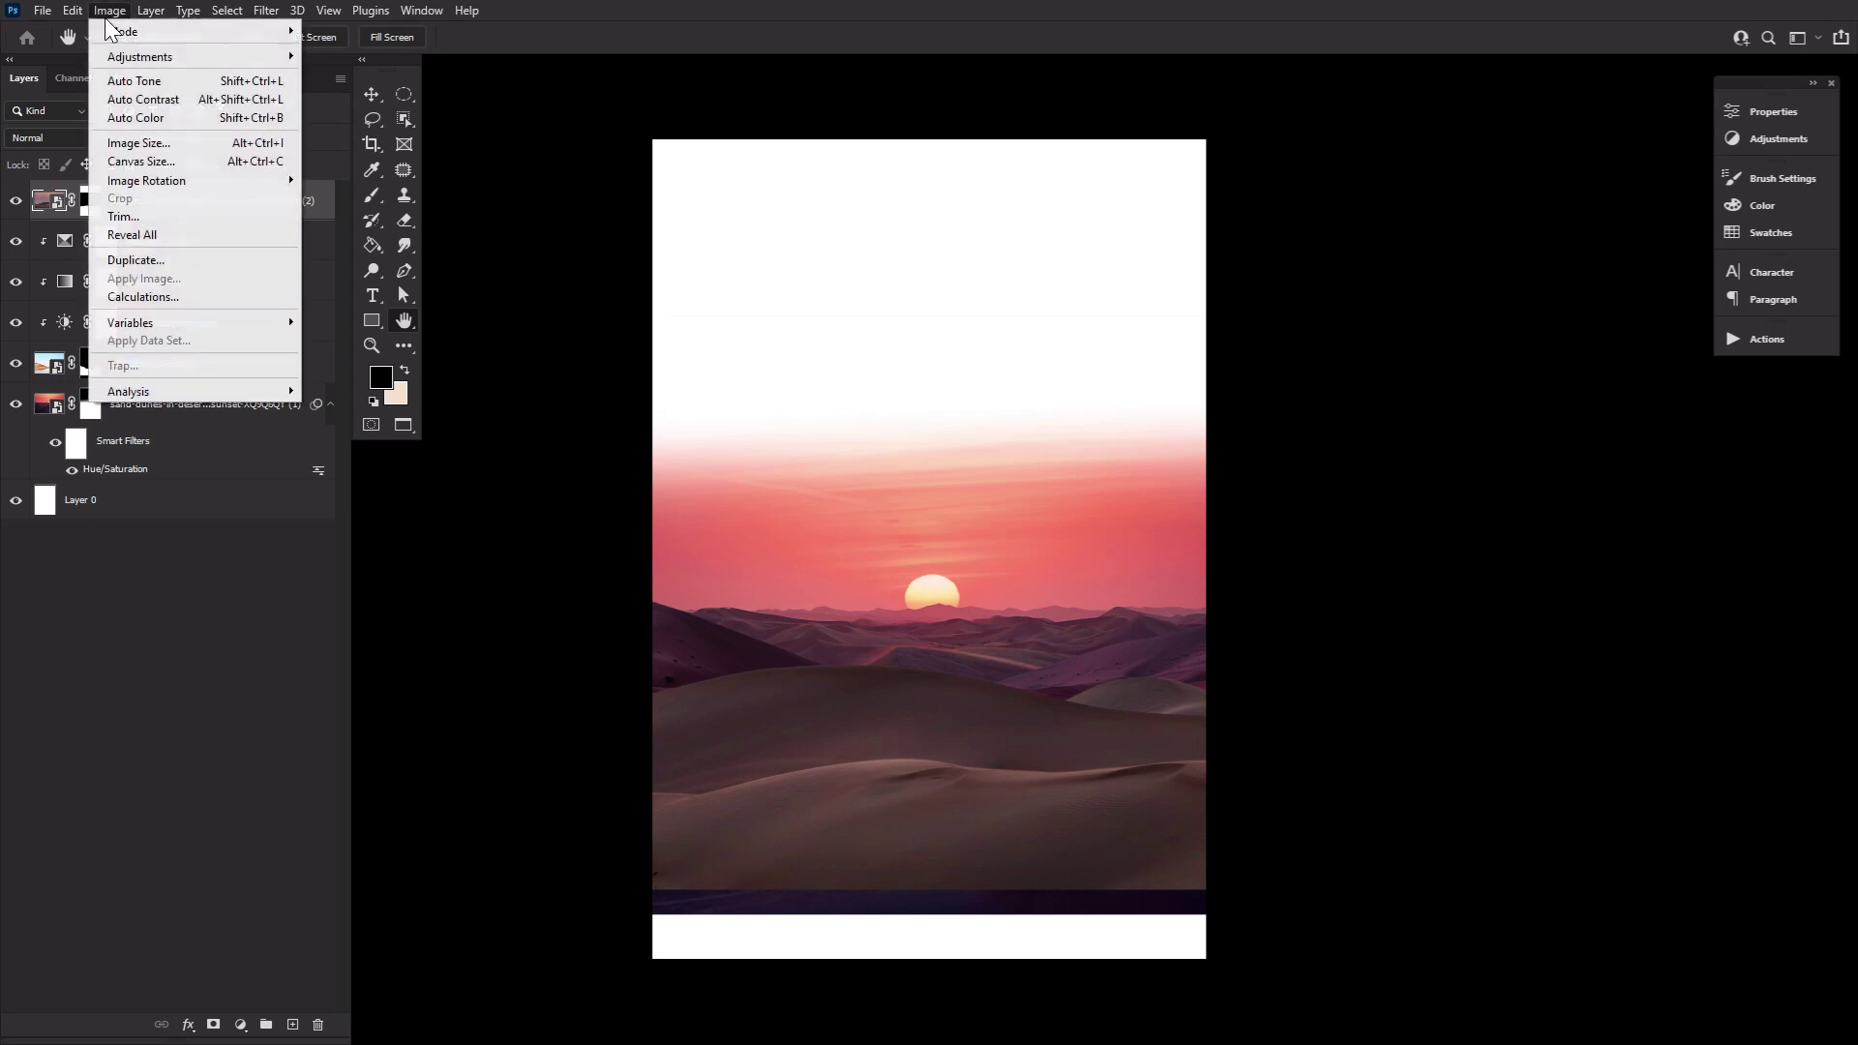
mouse_move(162, 58)
left_click(337, 59)
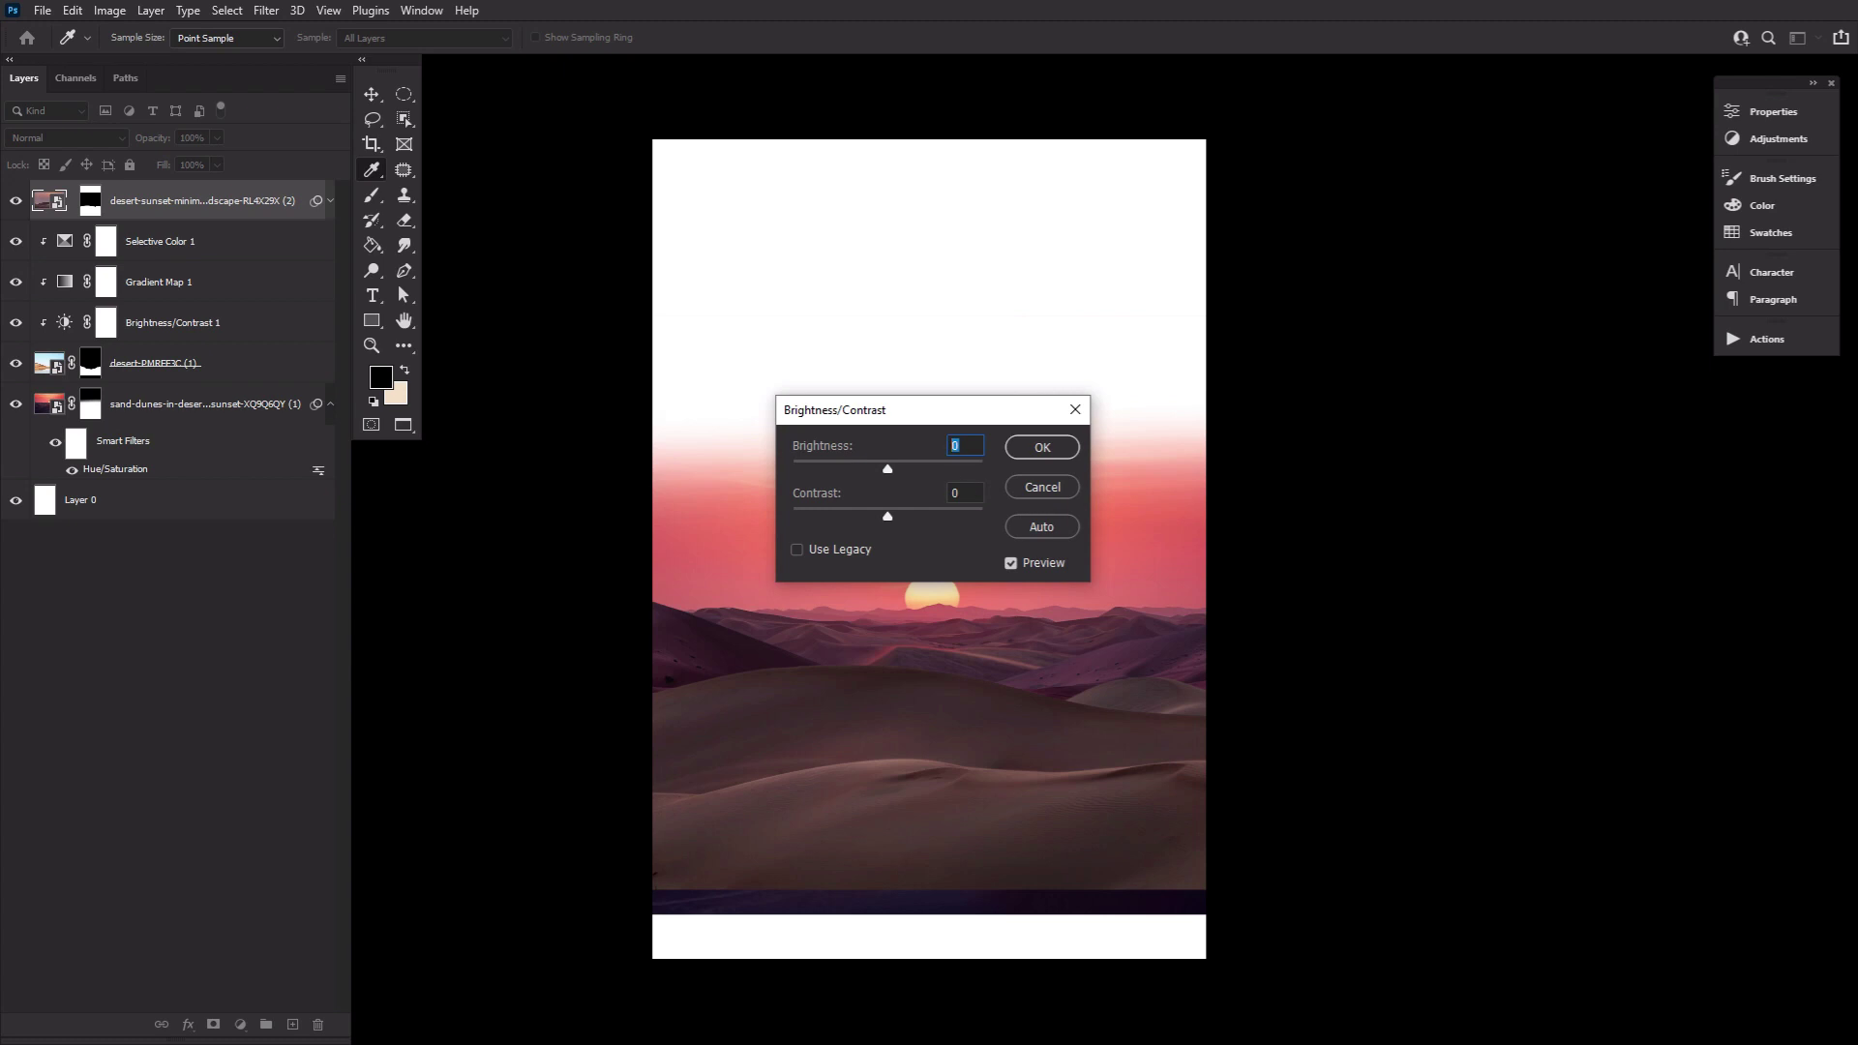
key("Tab")
type("65")
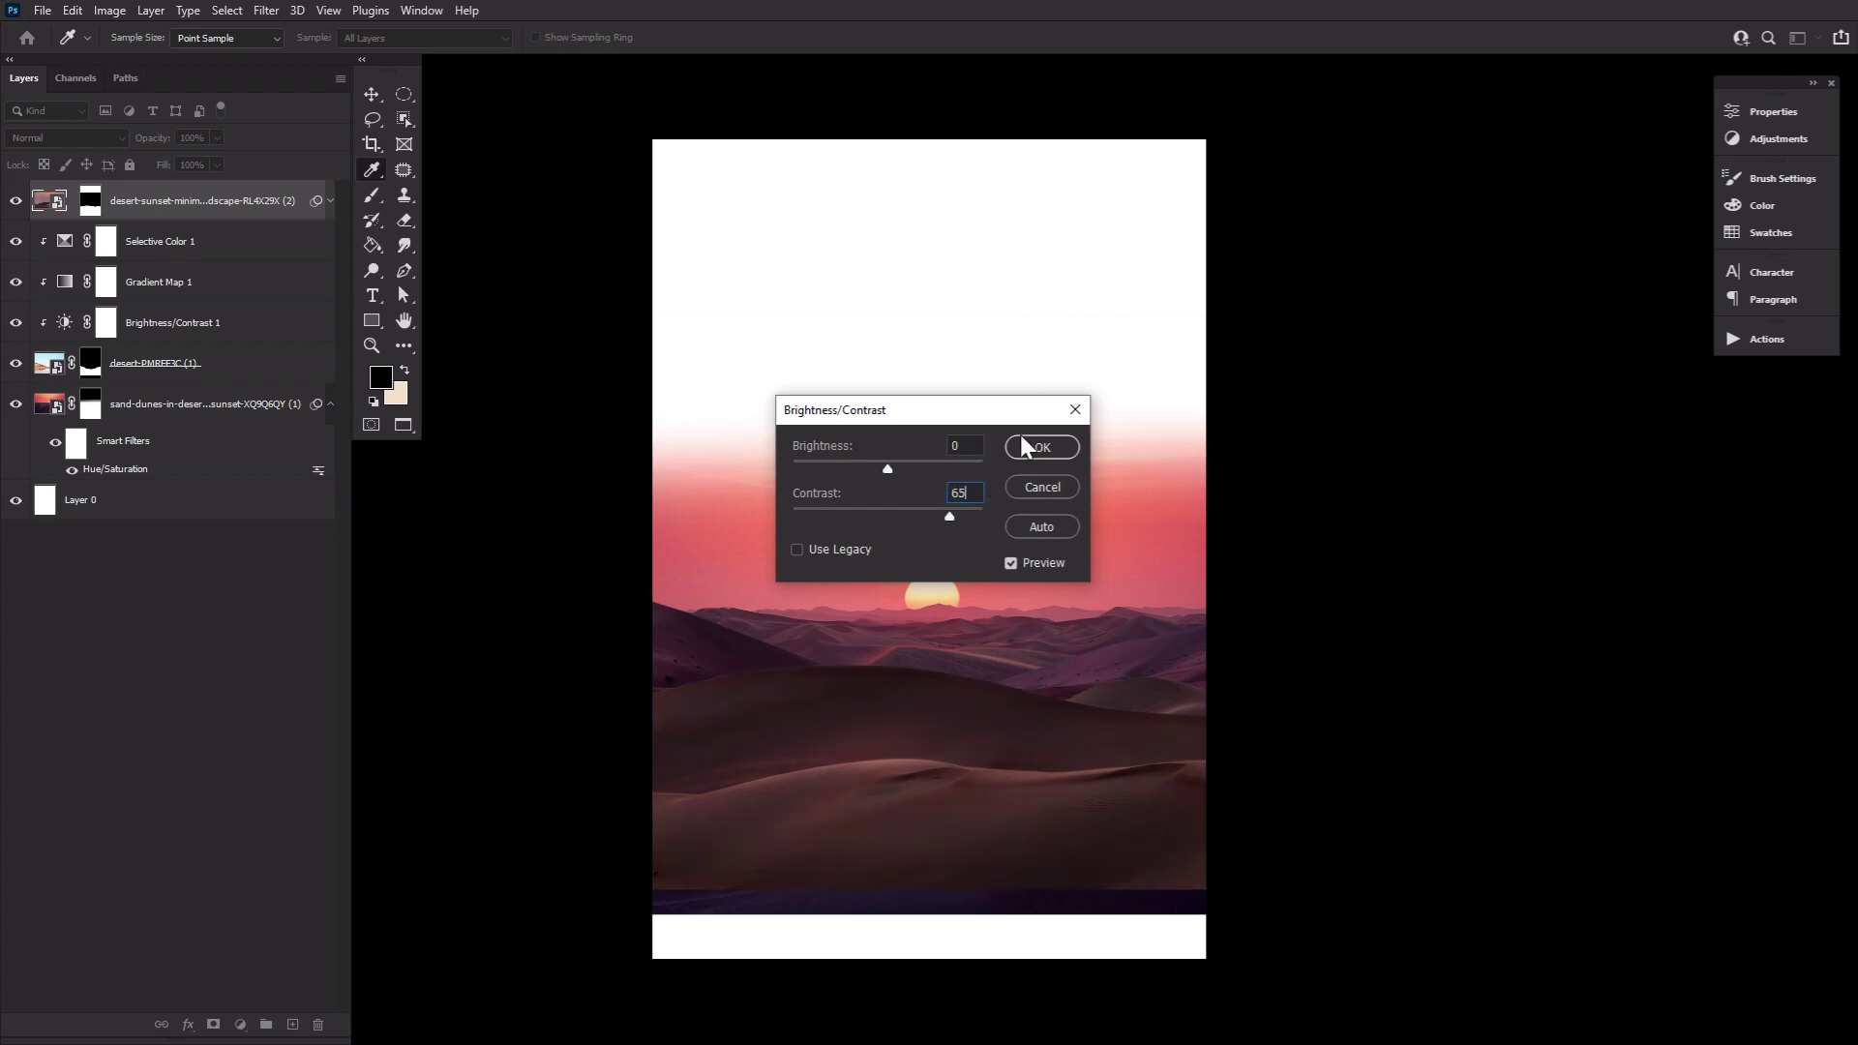
left_click(1026, 445)
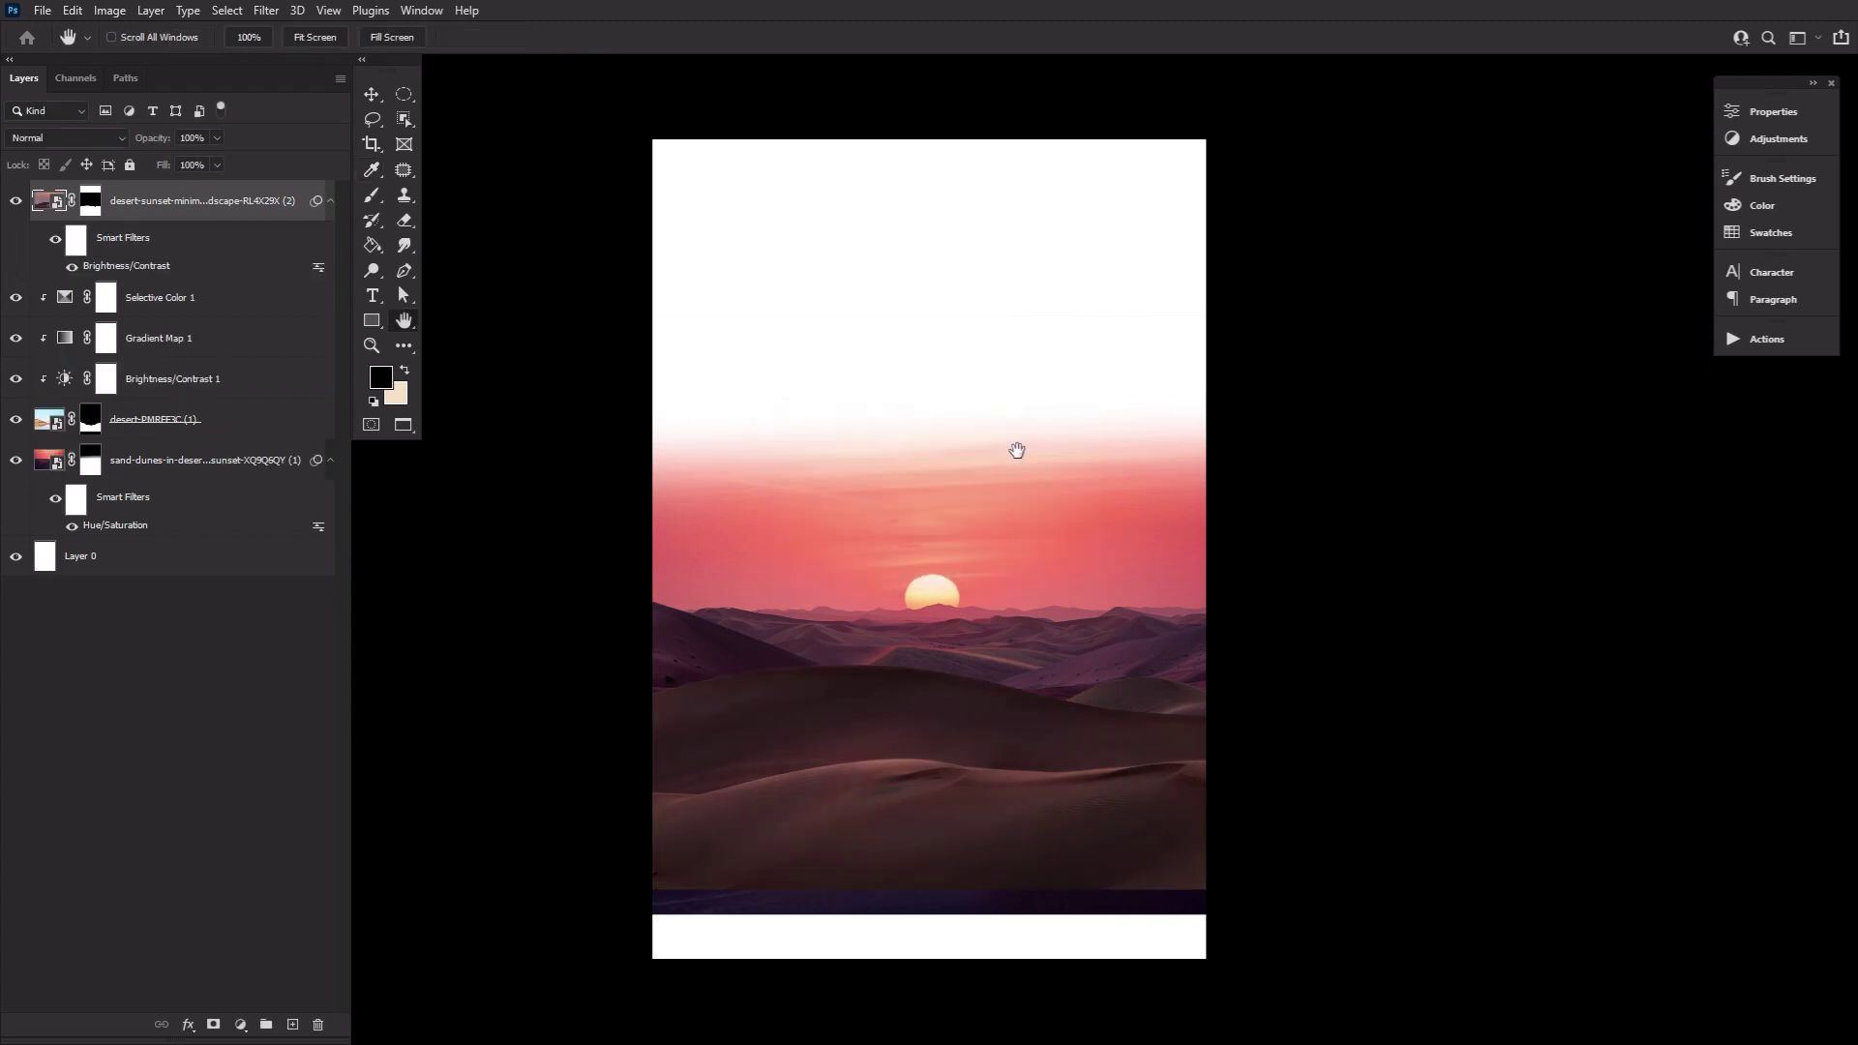
Step: Group all the desert layers above the white background layer and name the group "sand"
left_click(214, 469, "shift")
key("ctrl+g")
double_click(96, 193)
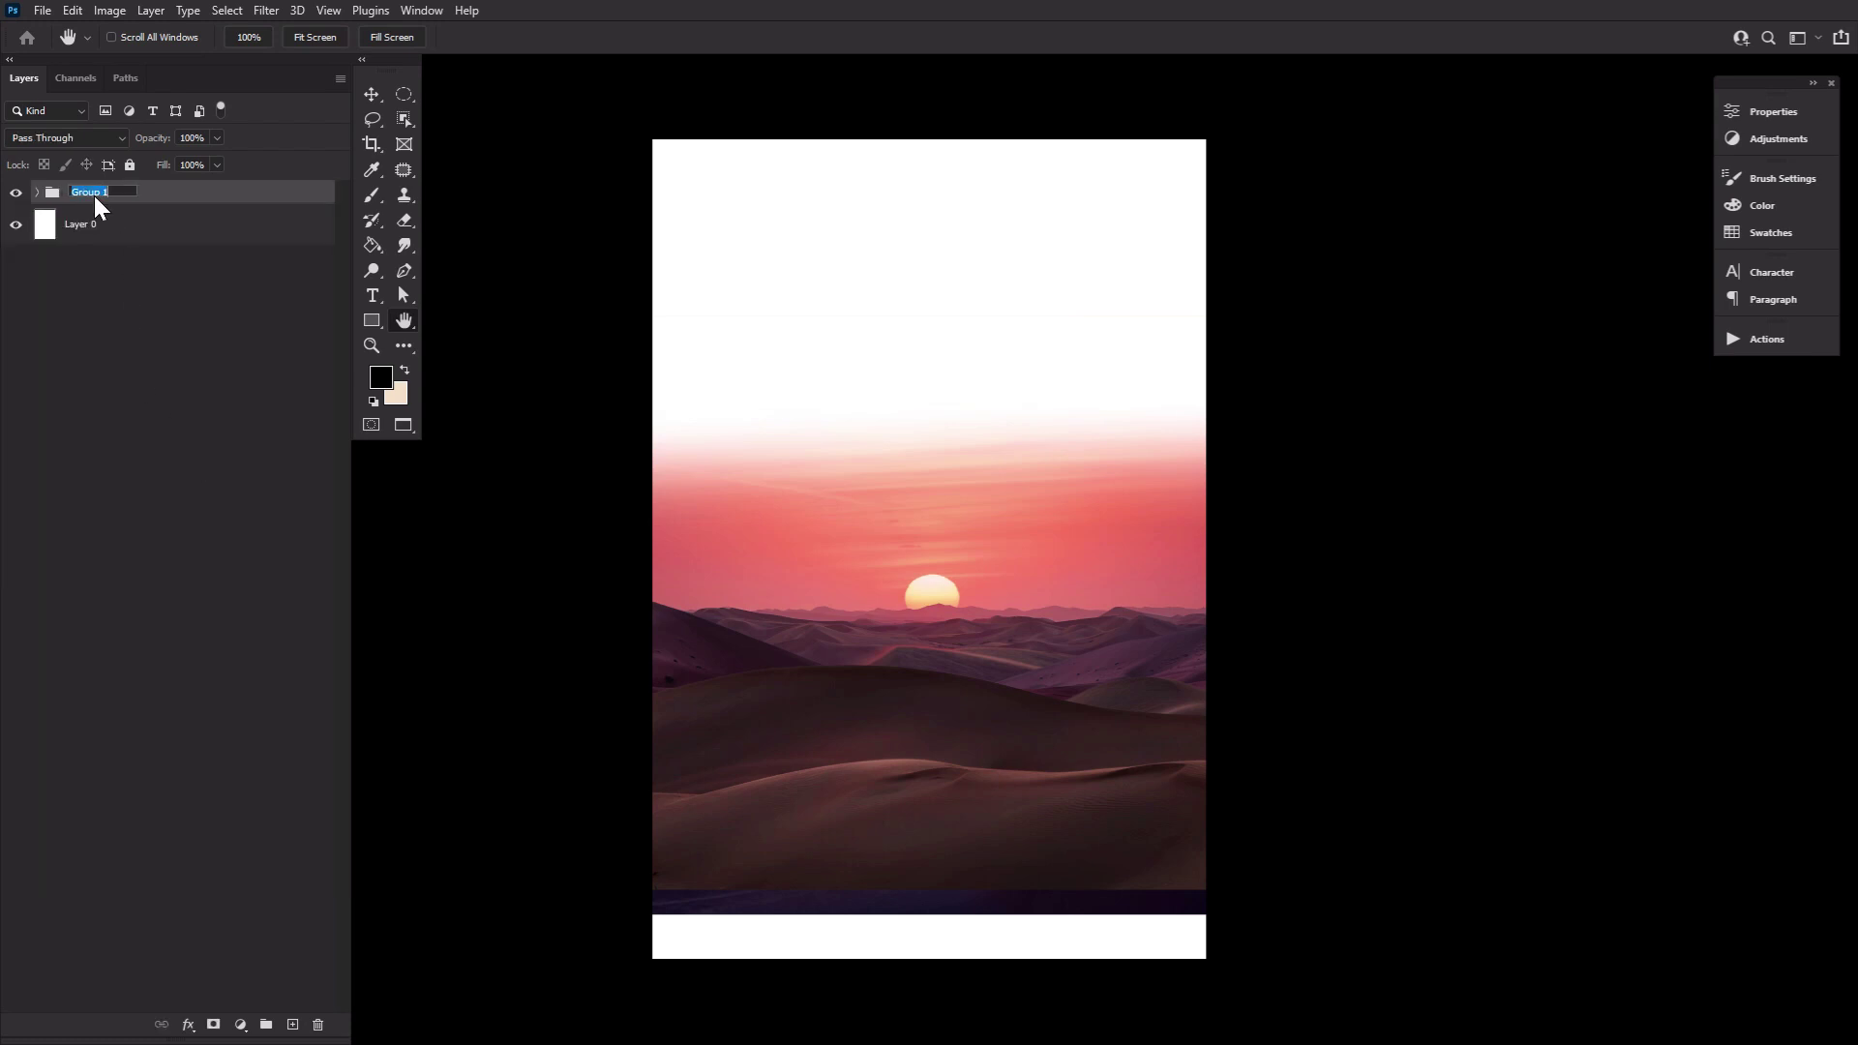
type("sand")
key("Return")
Step: Duplicate the sand-dunes sunset layer out of the sand group to just below it, and delete the copy's layer mask
left_click(38, 193)
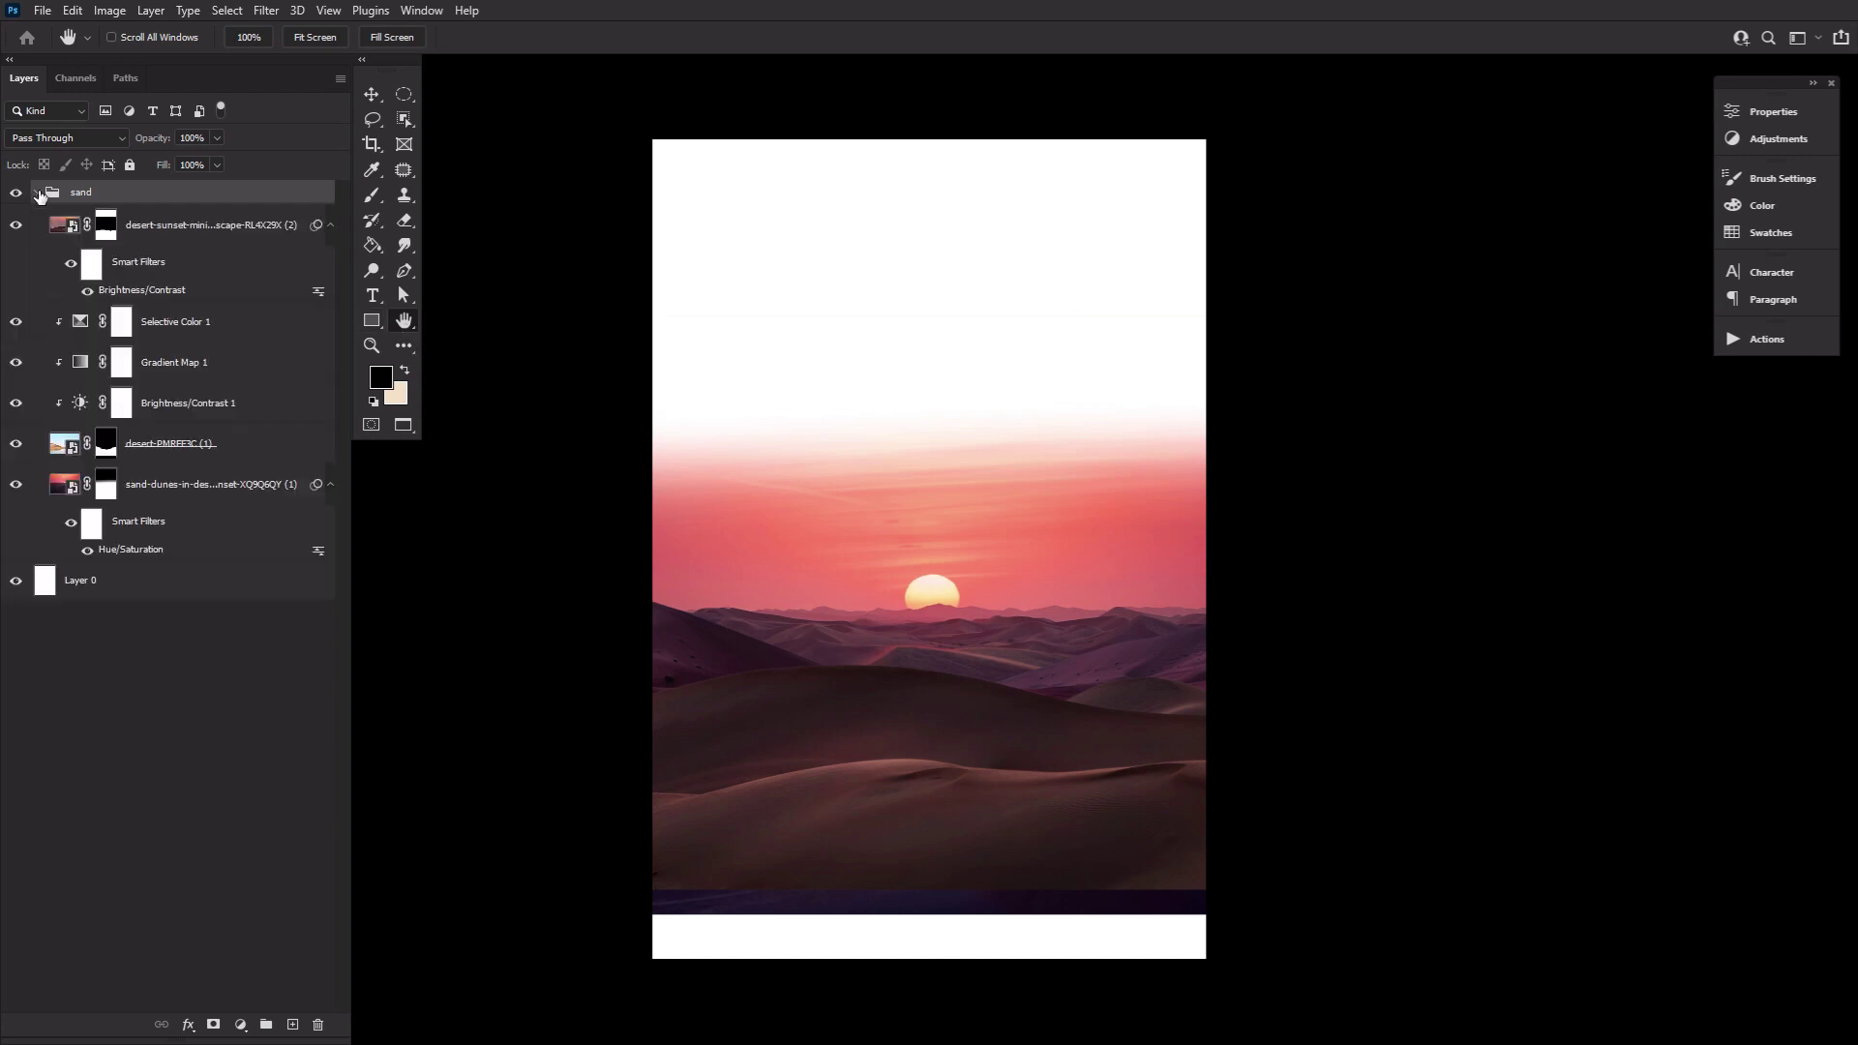
left_click(192, 488)
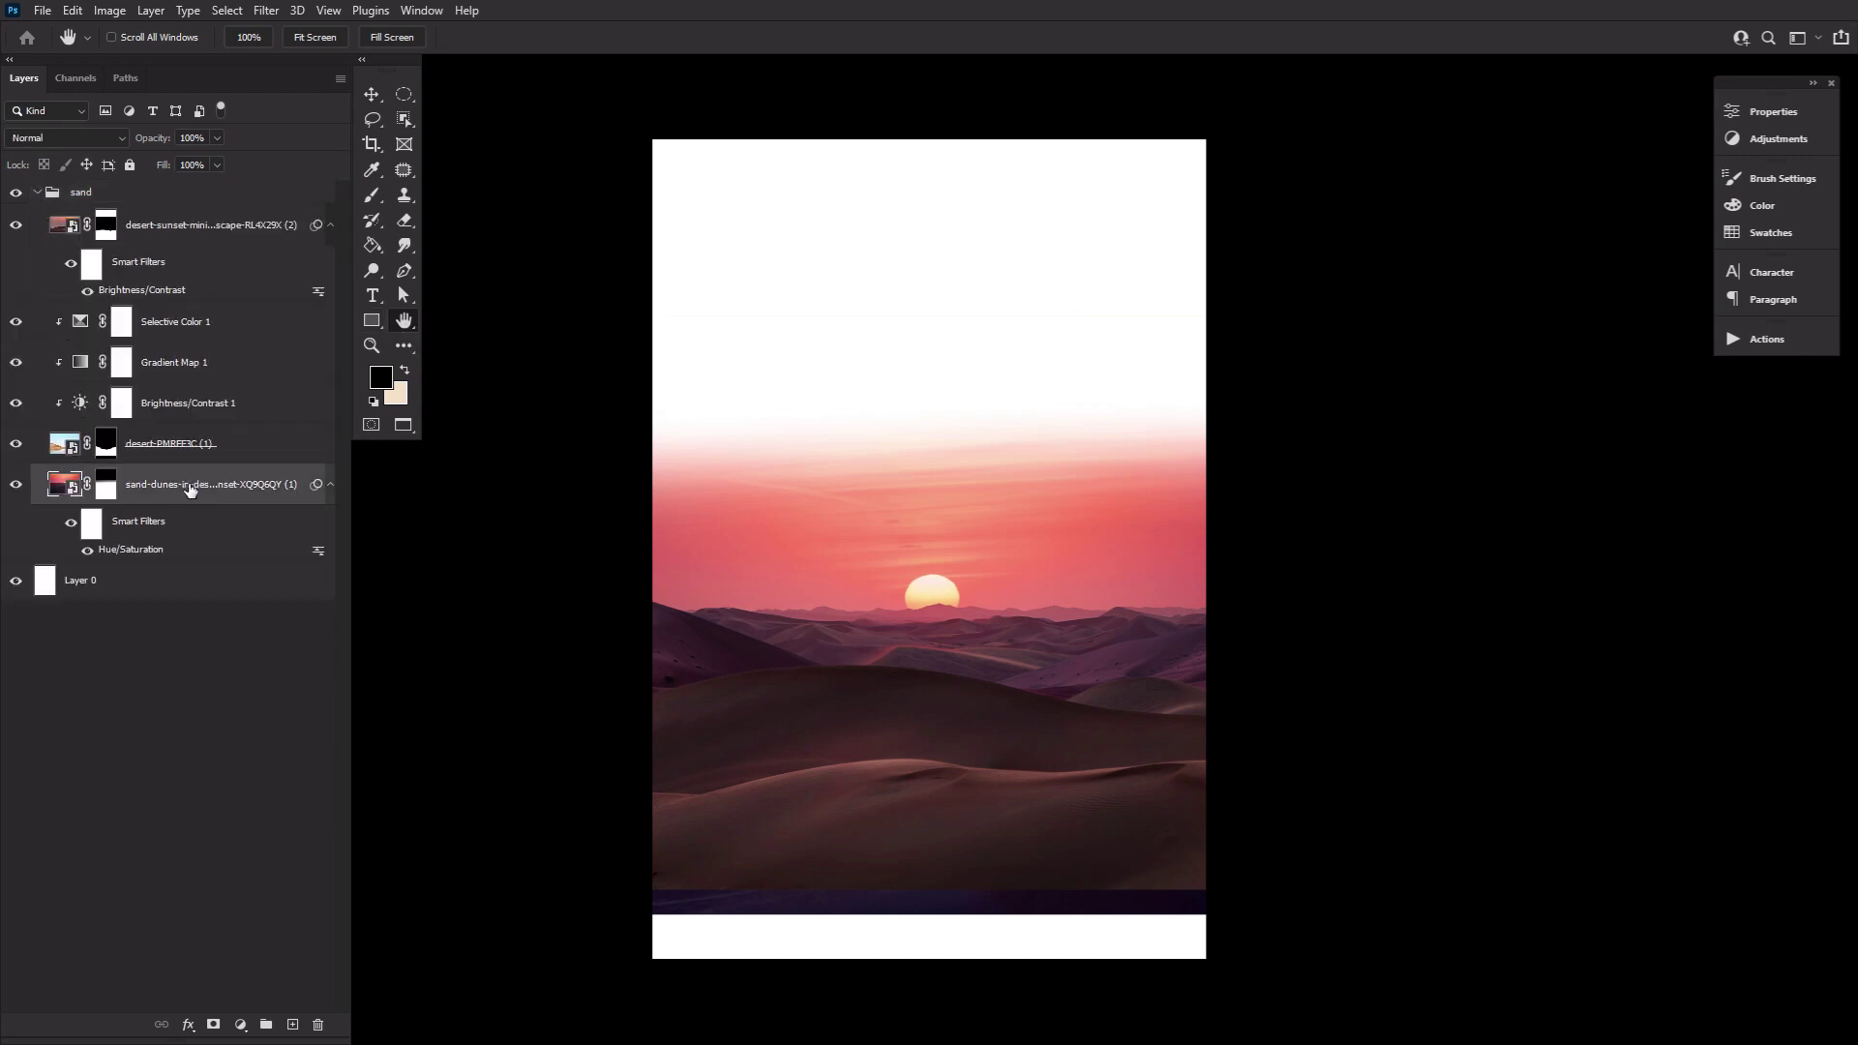
left_click_drag(255, 498, 272, 569)
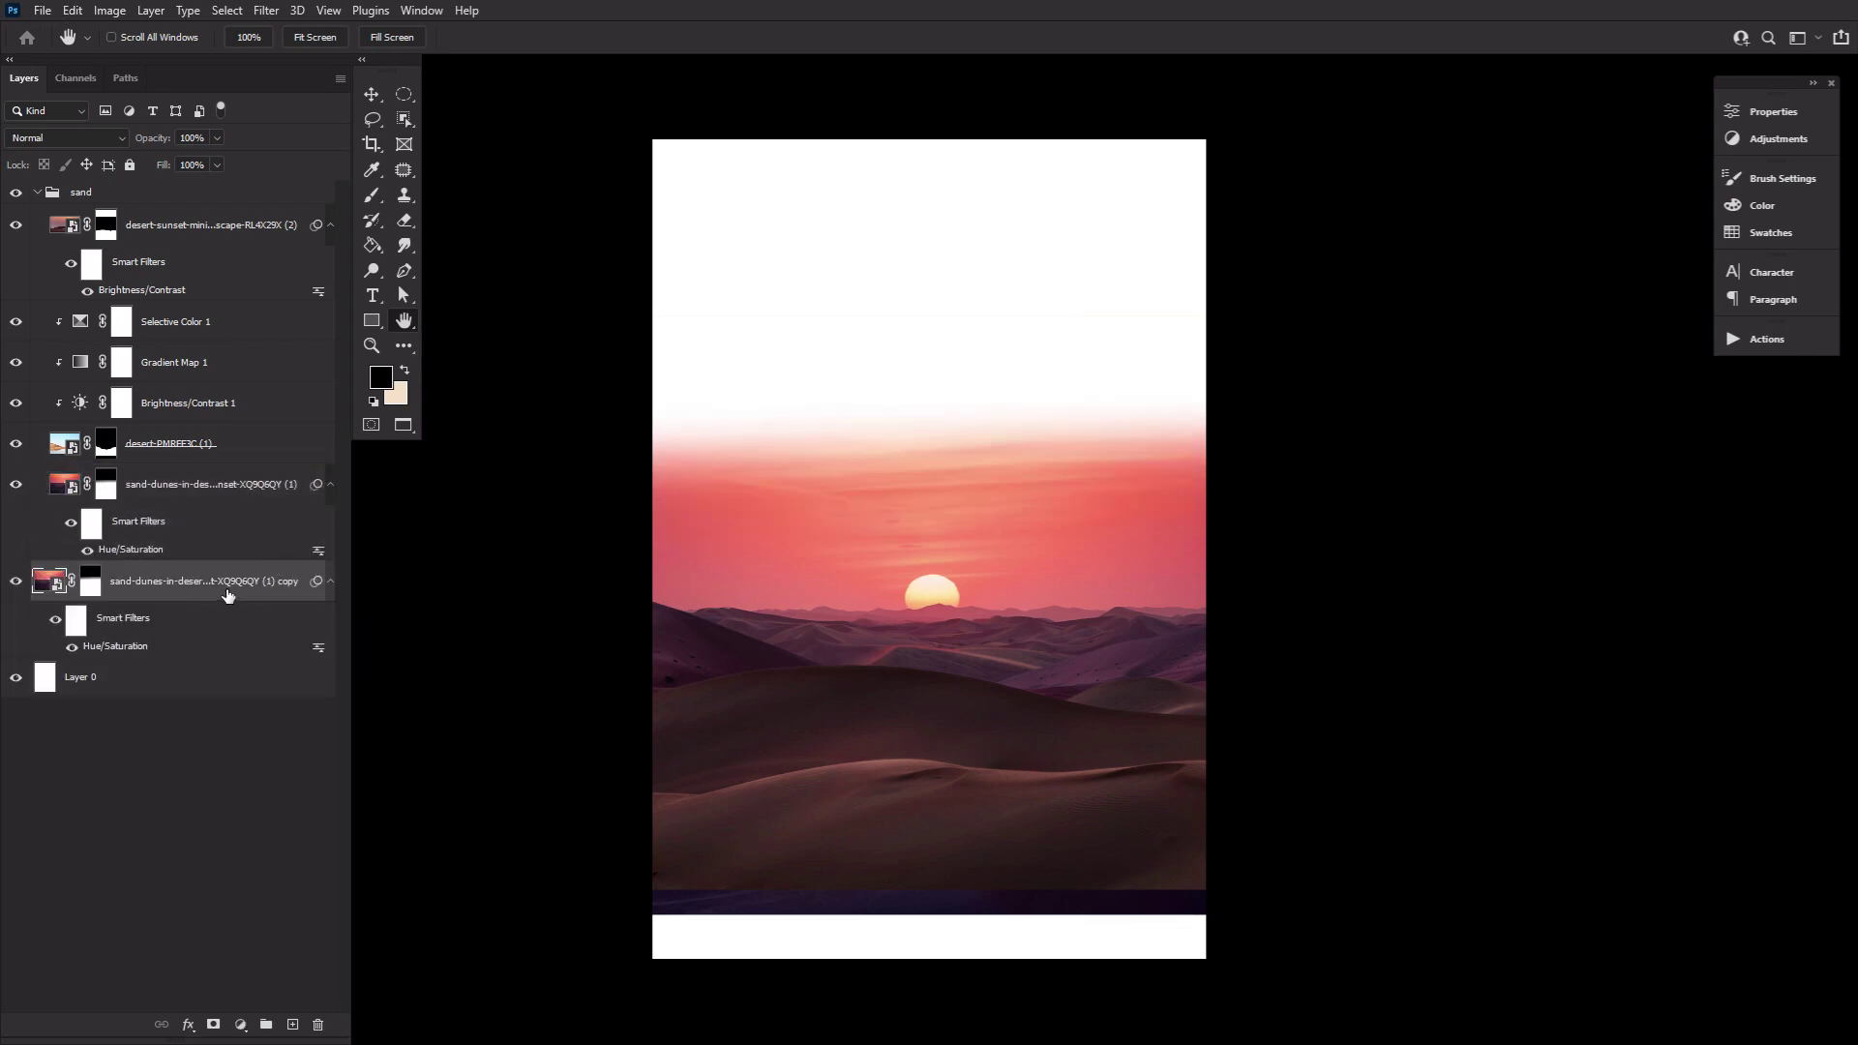
left_click(40, 192)
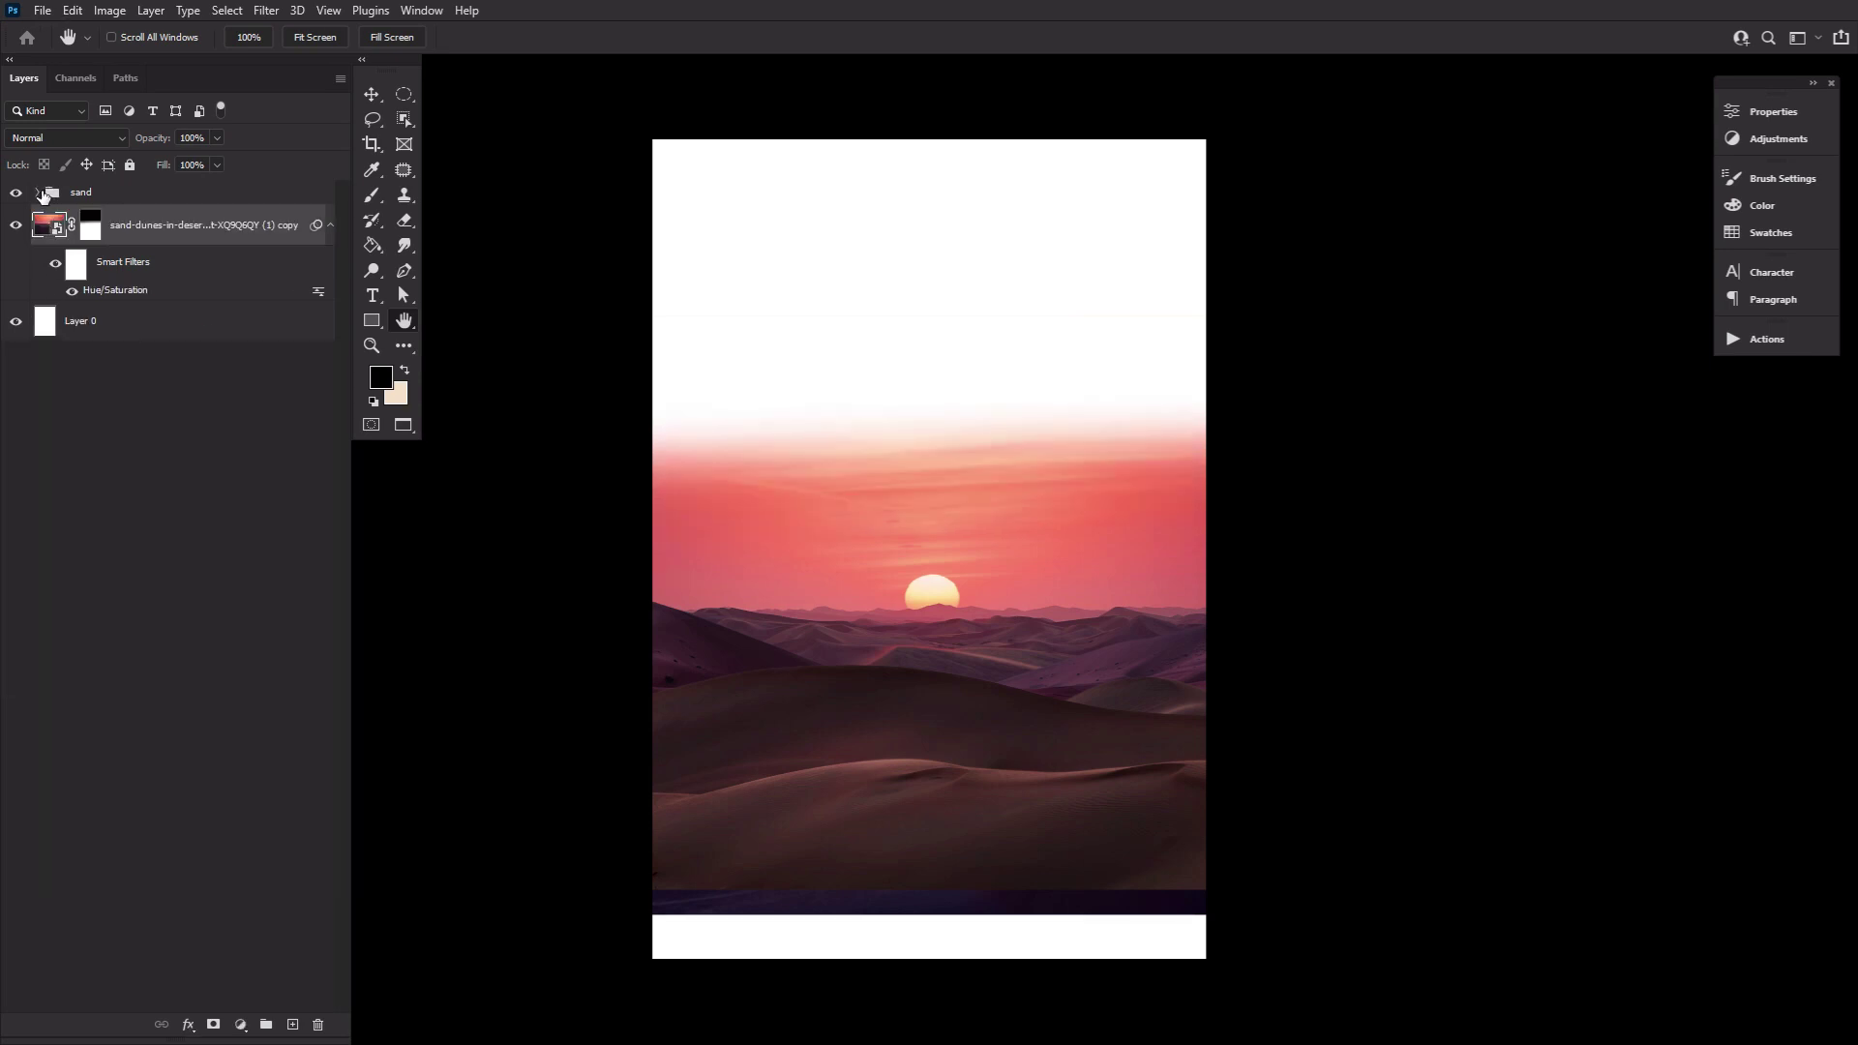
right_click(93, 230)
left_click(114, 254)
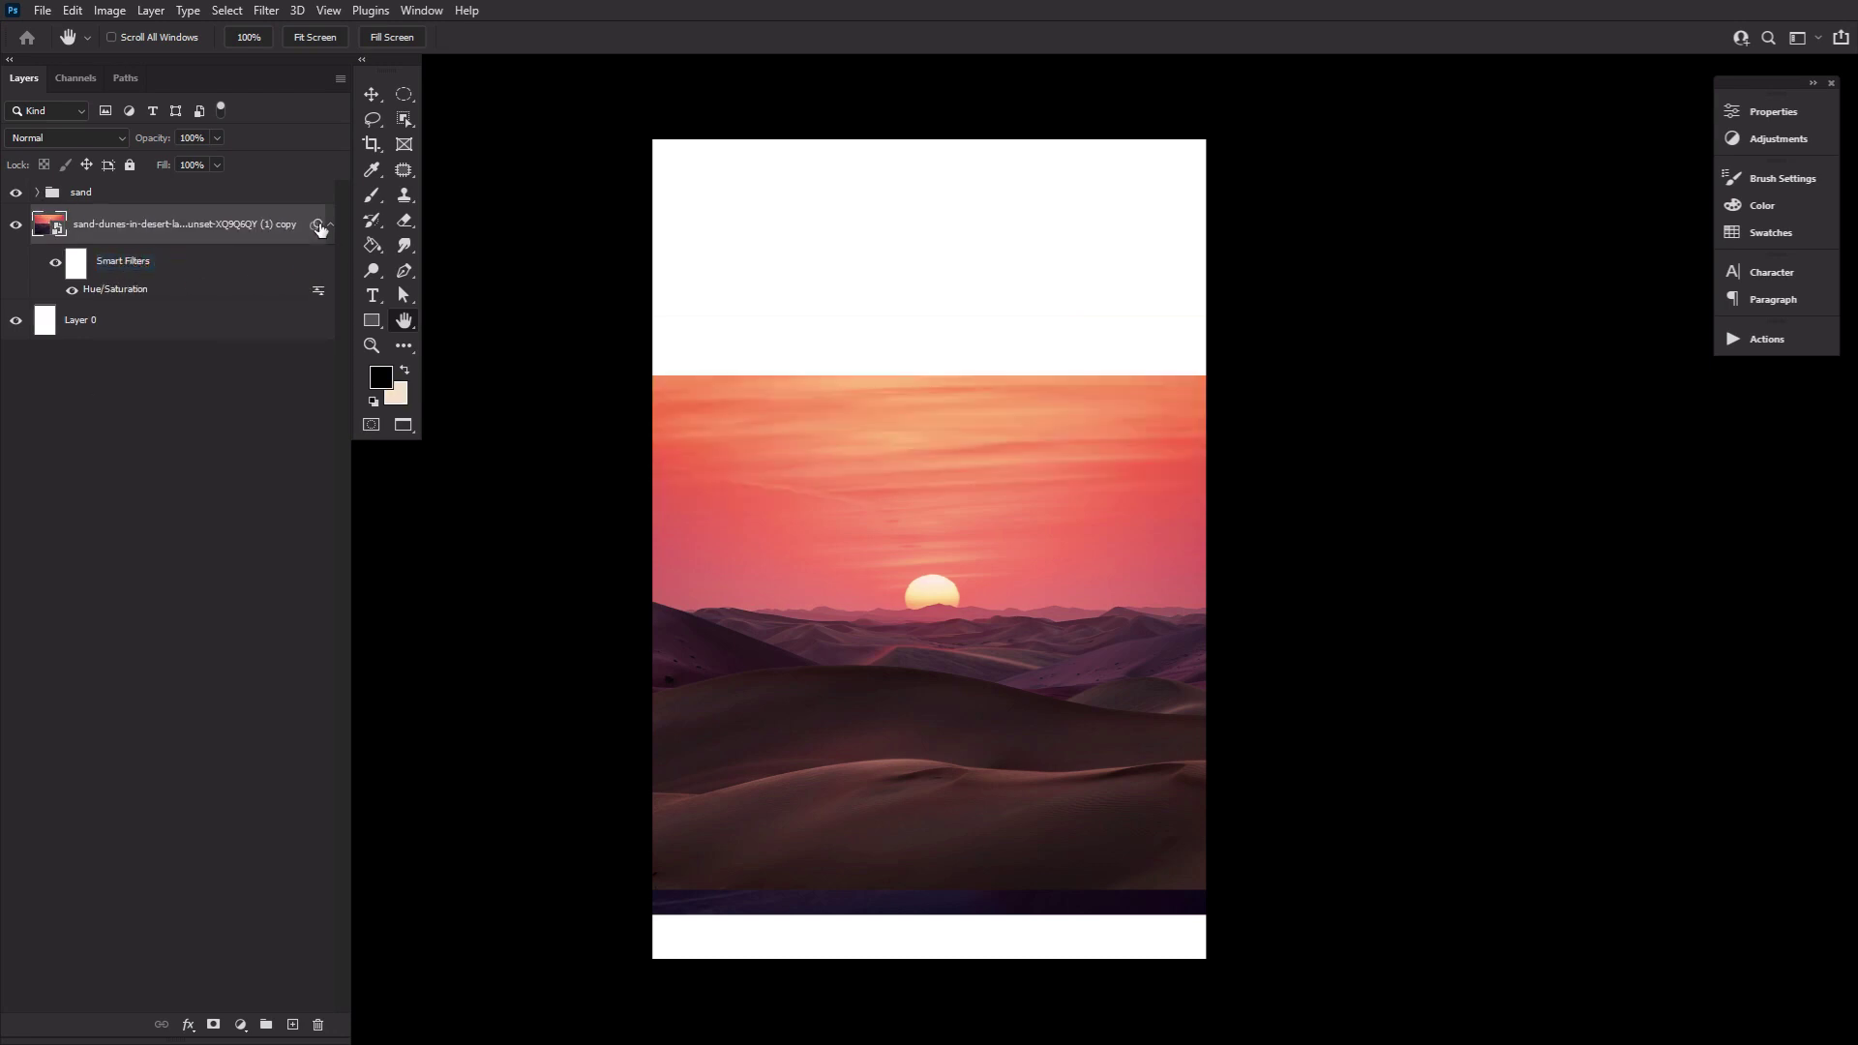
Step: Enlarge and reposition the copied sunset layer so its sky fills the canvas and its own sun hides behind the sand group
key("ctrl+t")
left_click_drag(919, 374, 916, 140)
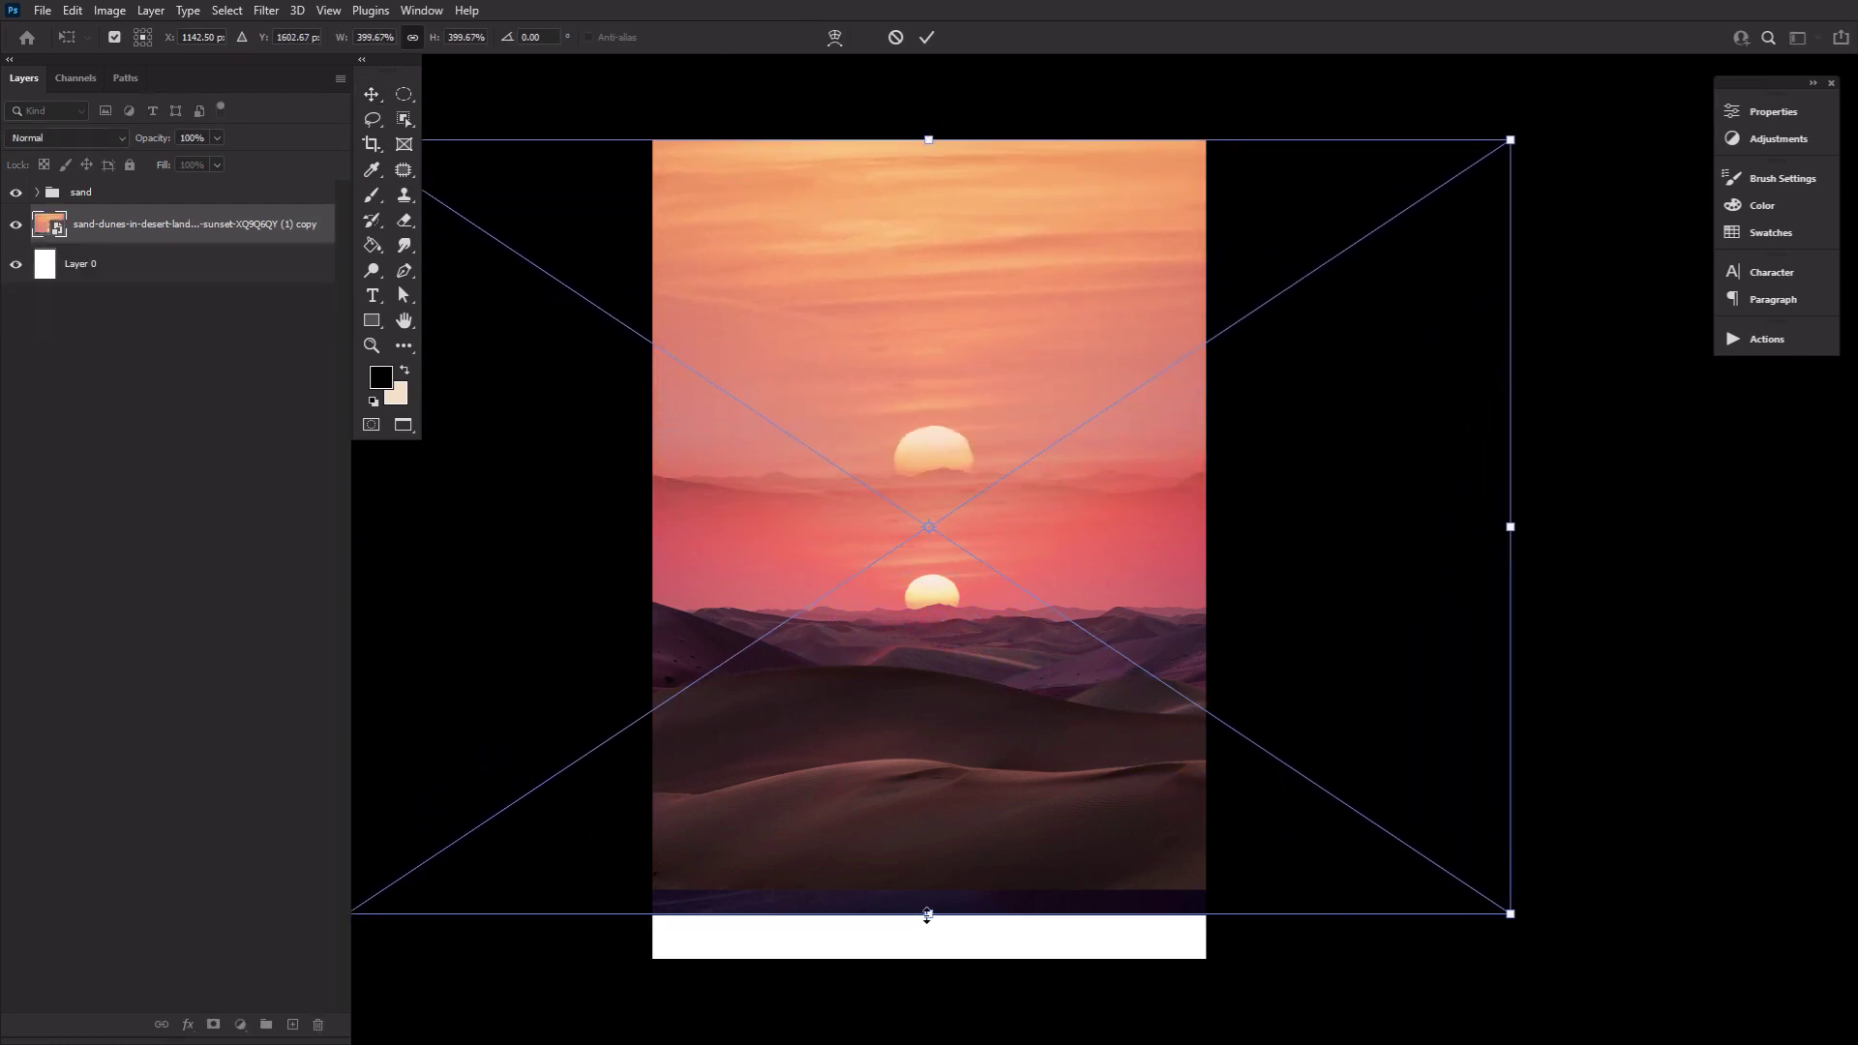
left_click_drag(927, 914, 1150, 1039)
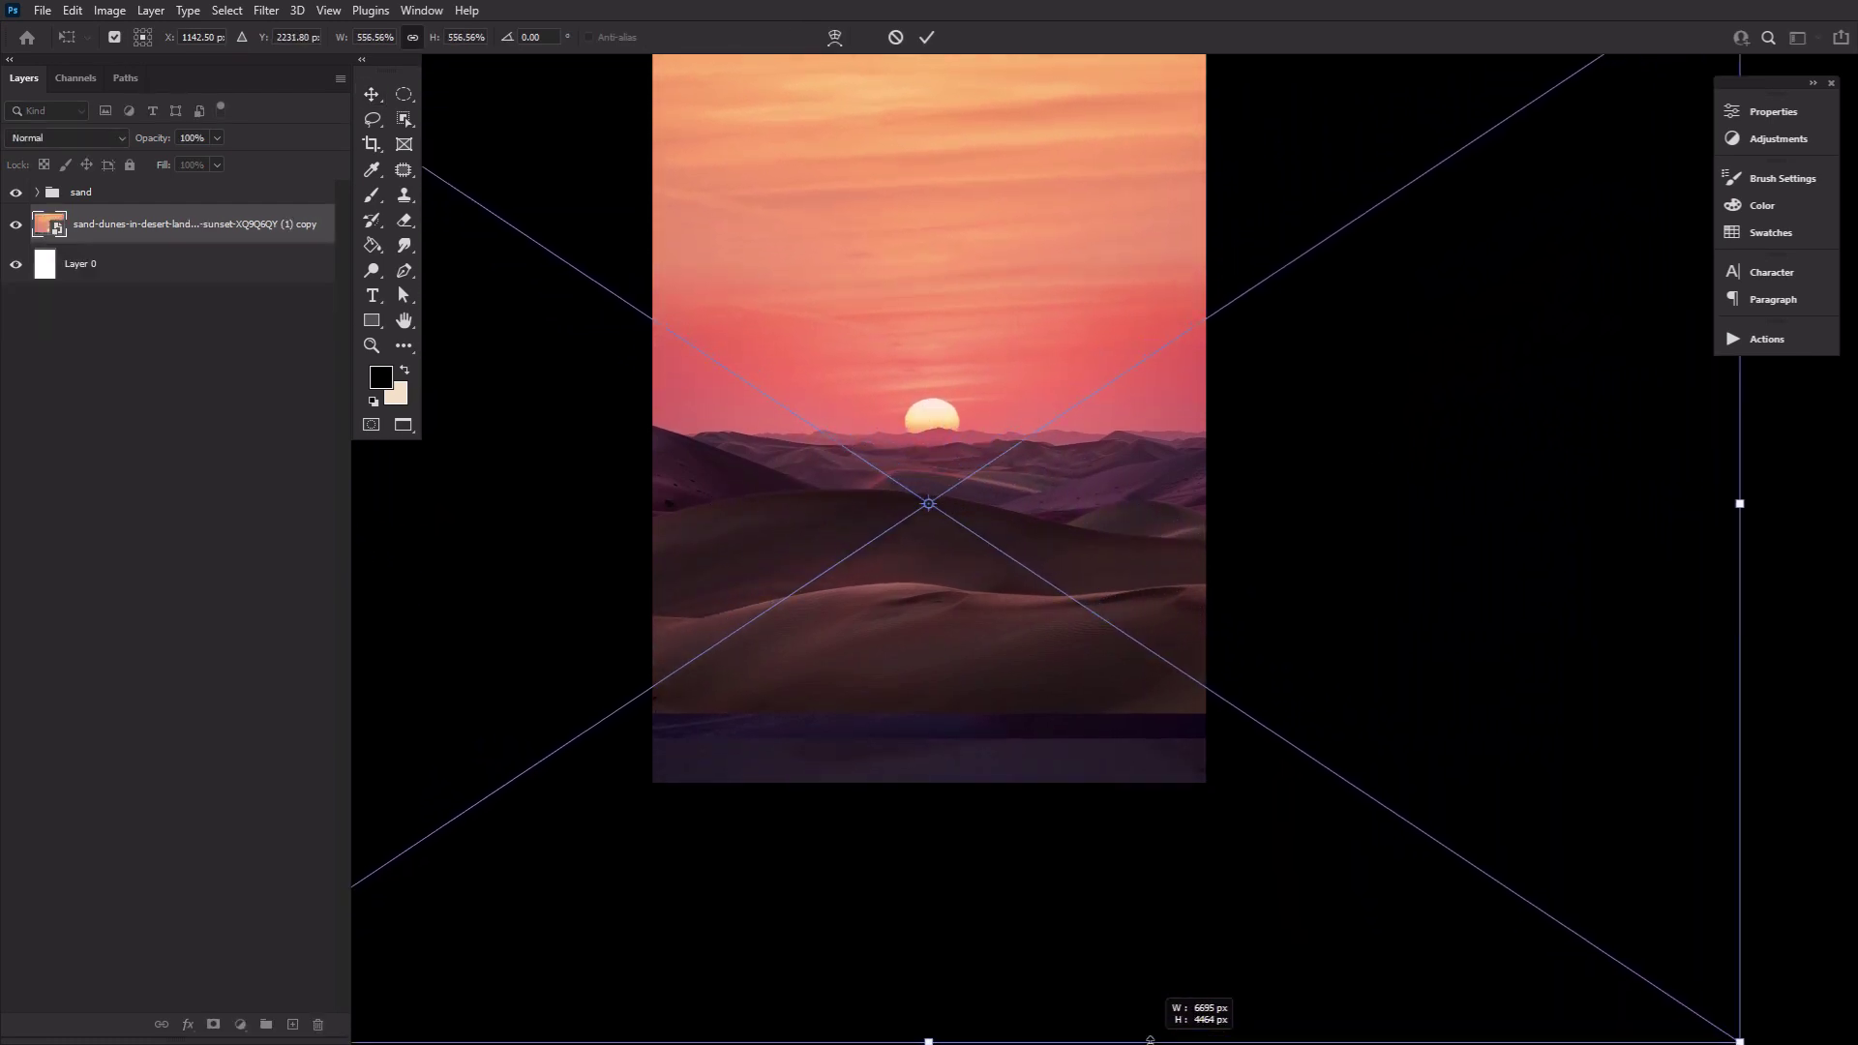
key("Return")
scroll(881, 440, "up", 5)
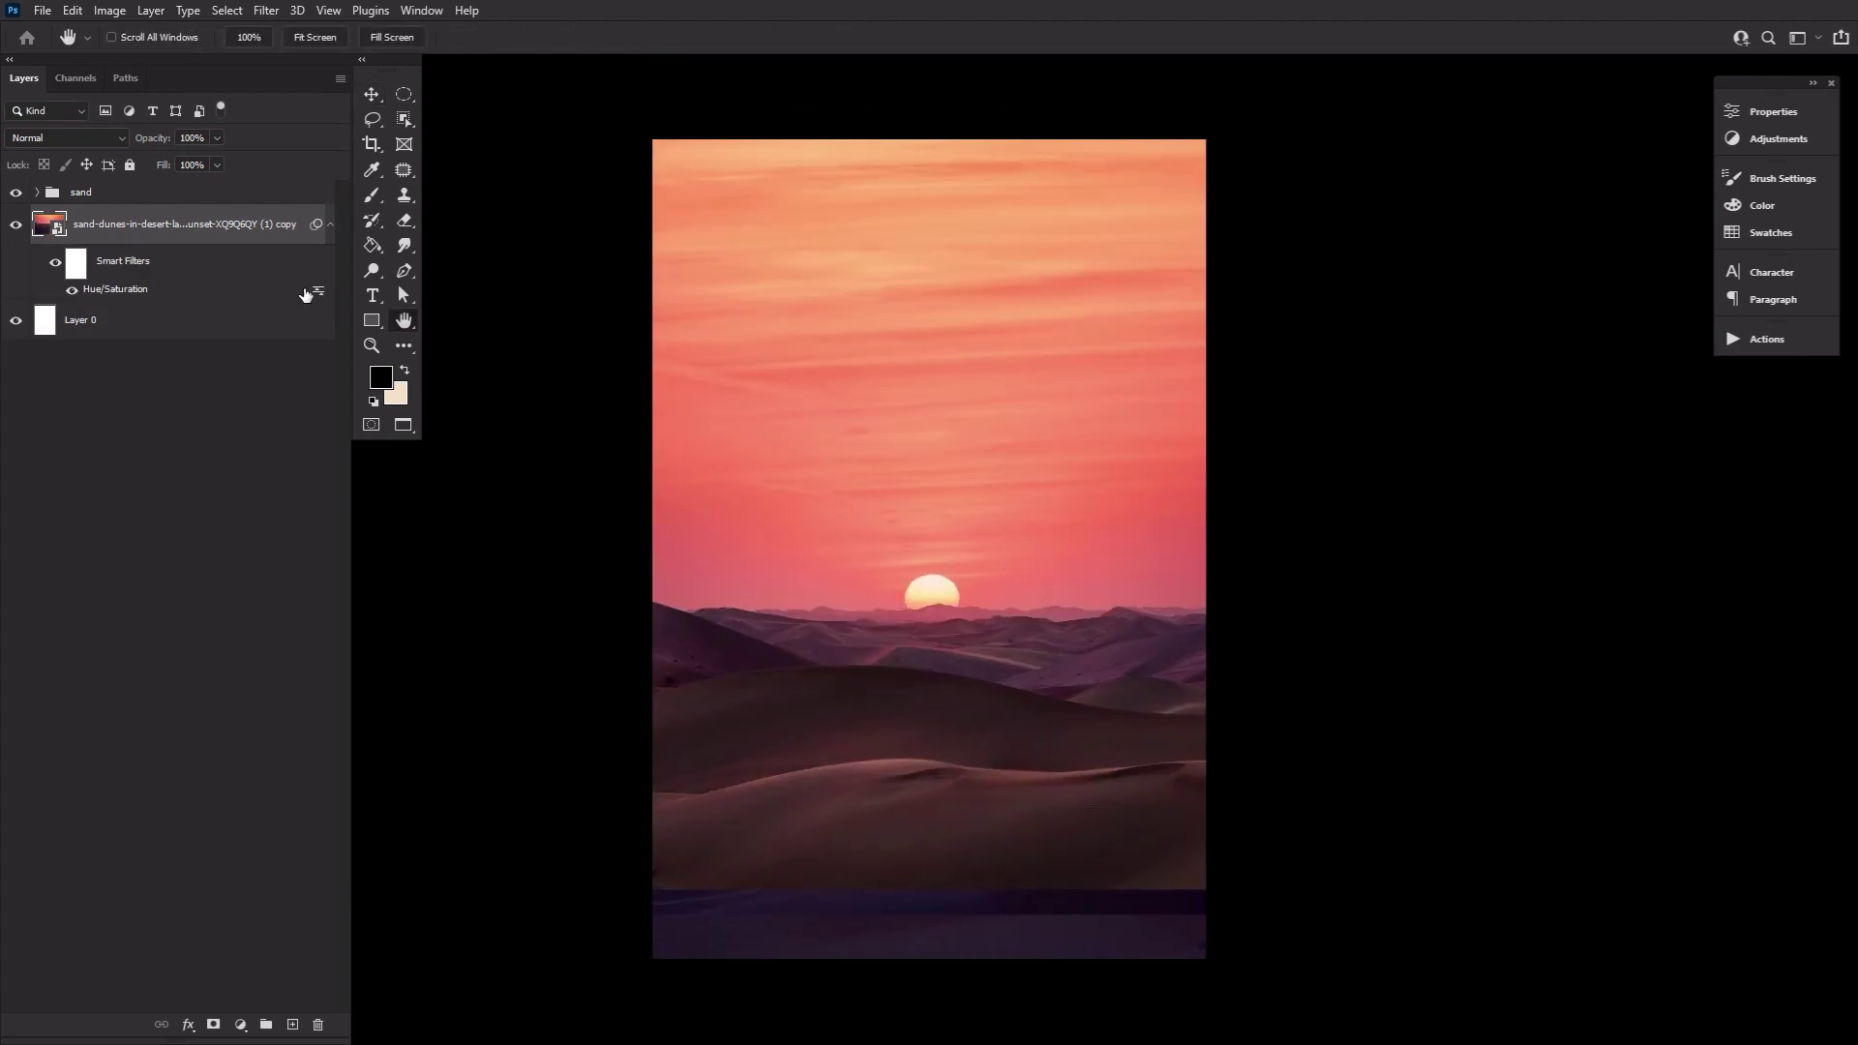
key("v")
left_click_drag(792, 303, 676, 303)
left_click_drag(807, 140, 807, 96)
left_click_drag(887, 297, 909, 419)
key("Return")
left_click(406, 319)
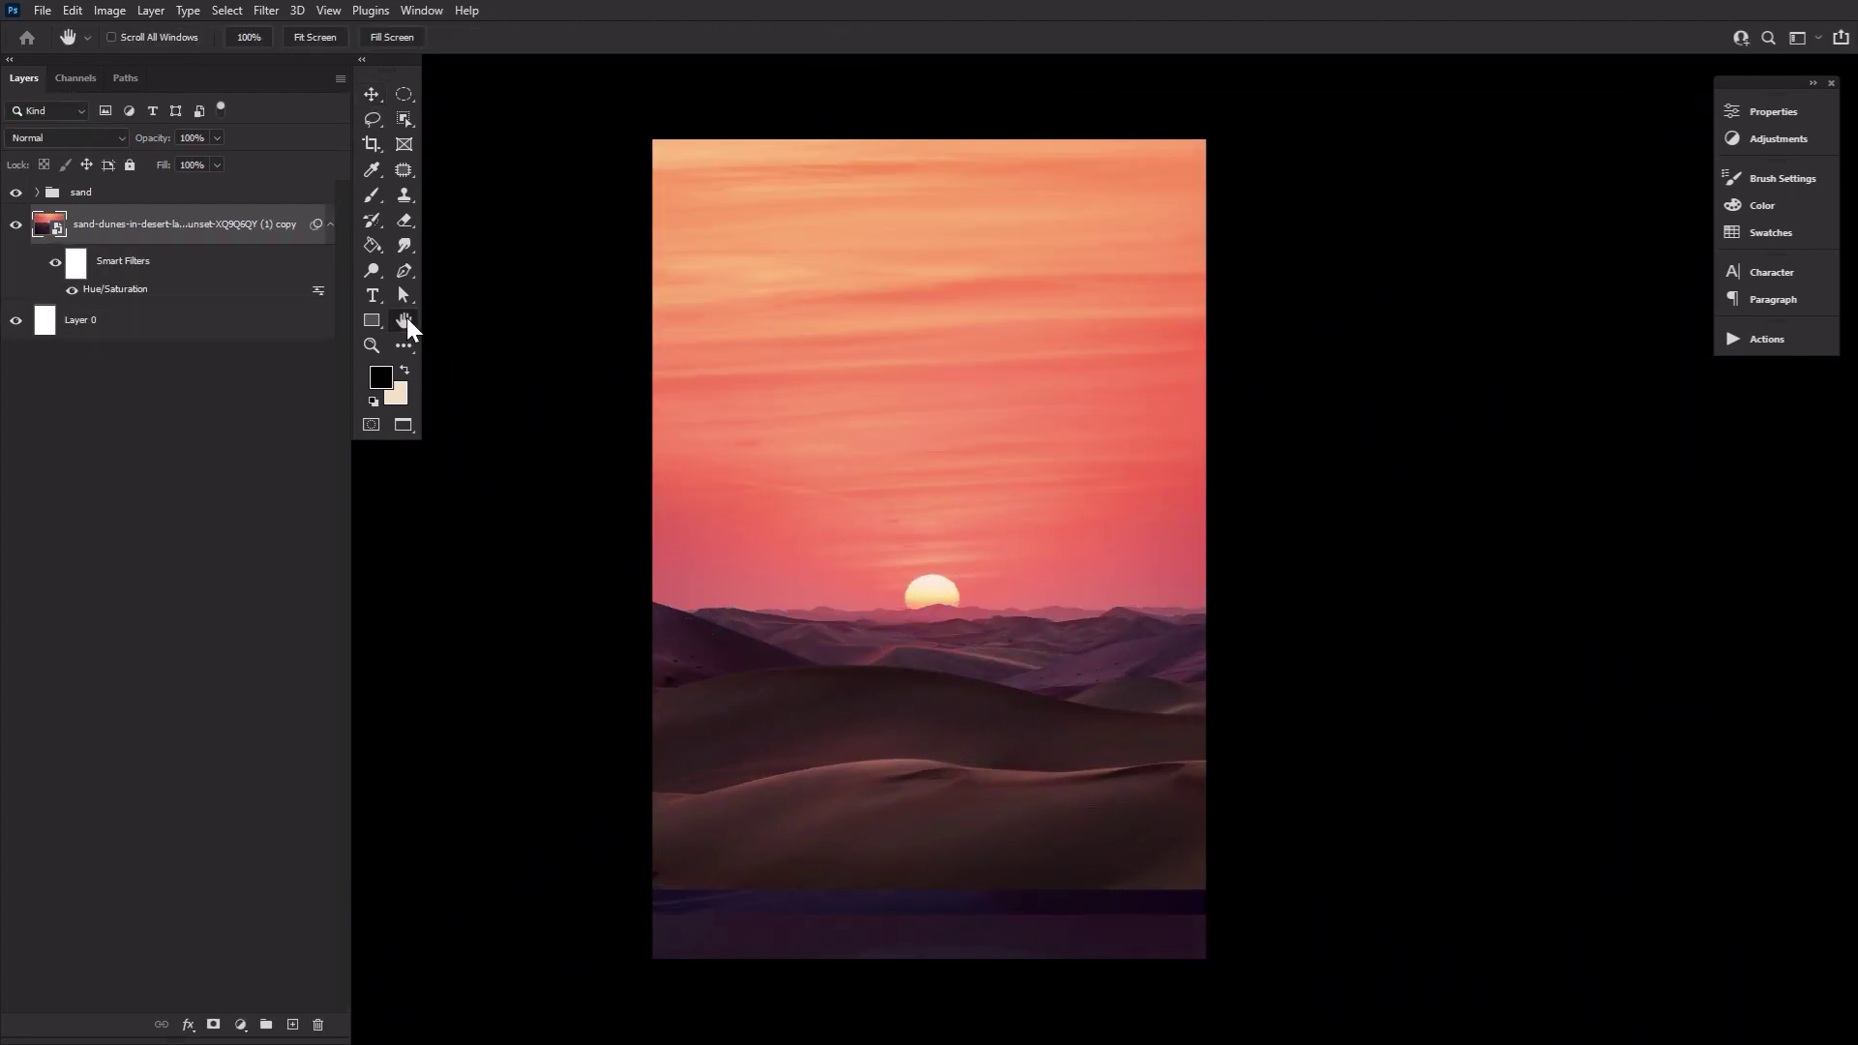
Step: Apply a 24 px Field Blur to the enlarged sunset sky layer
left_click(266, 10)
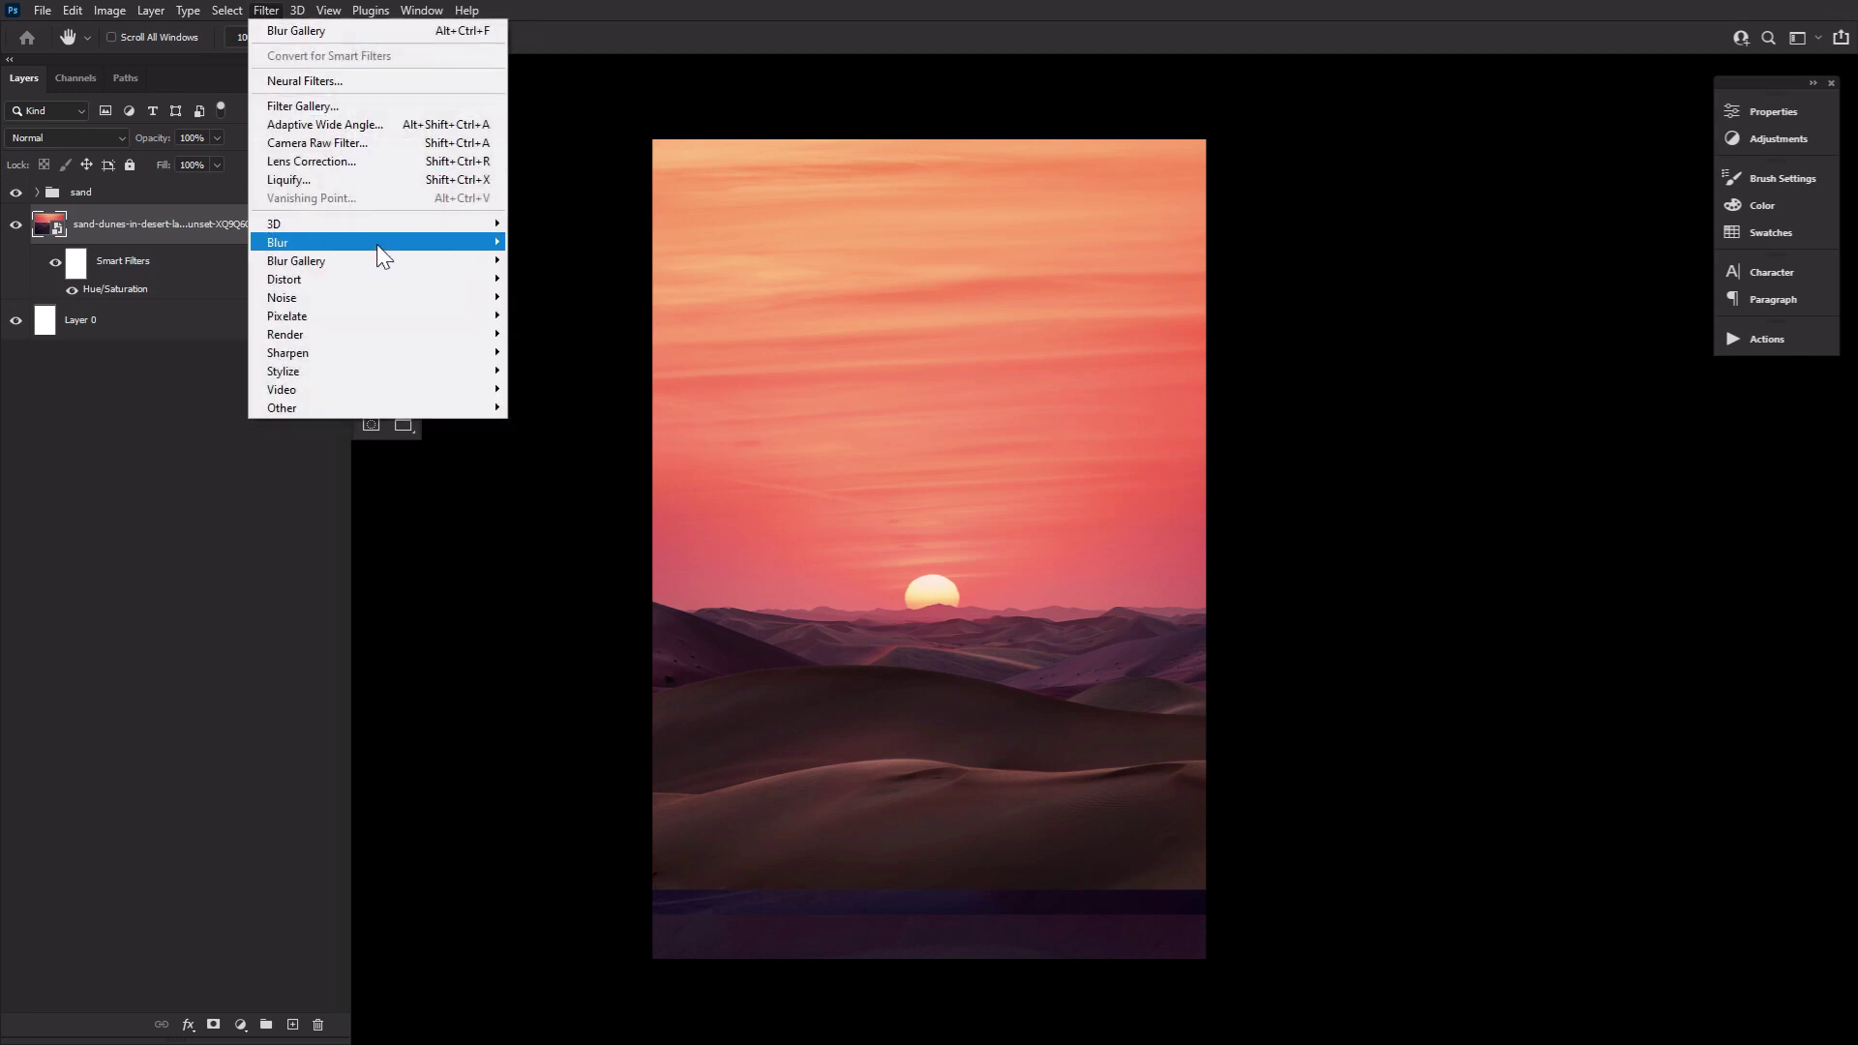
mouse_move(379, 260)
left_click(540, 261)
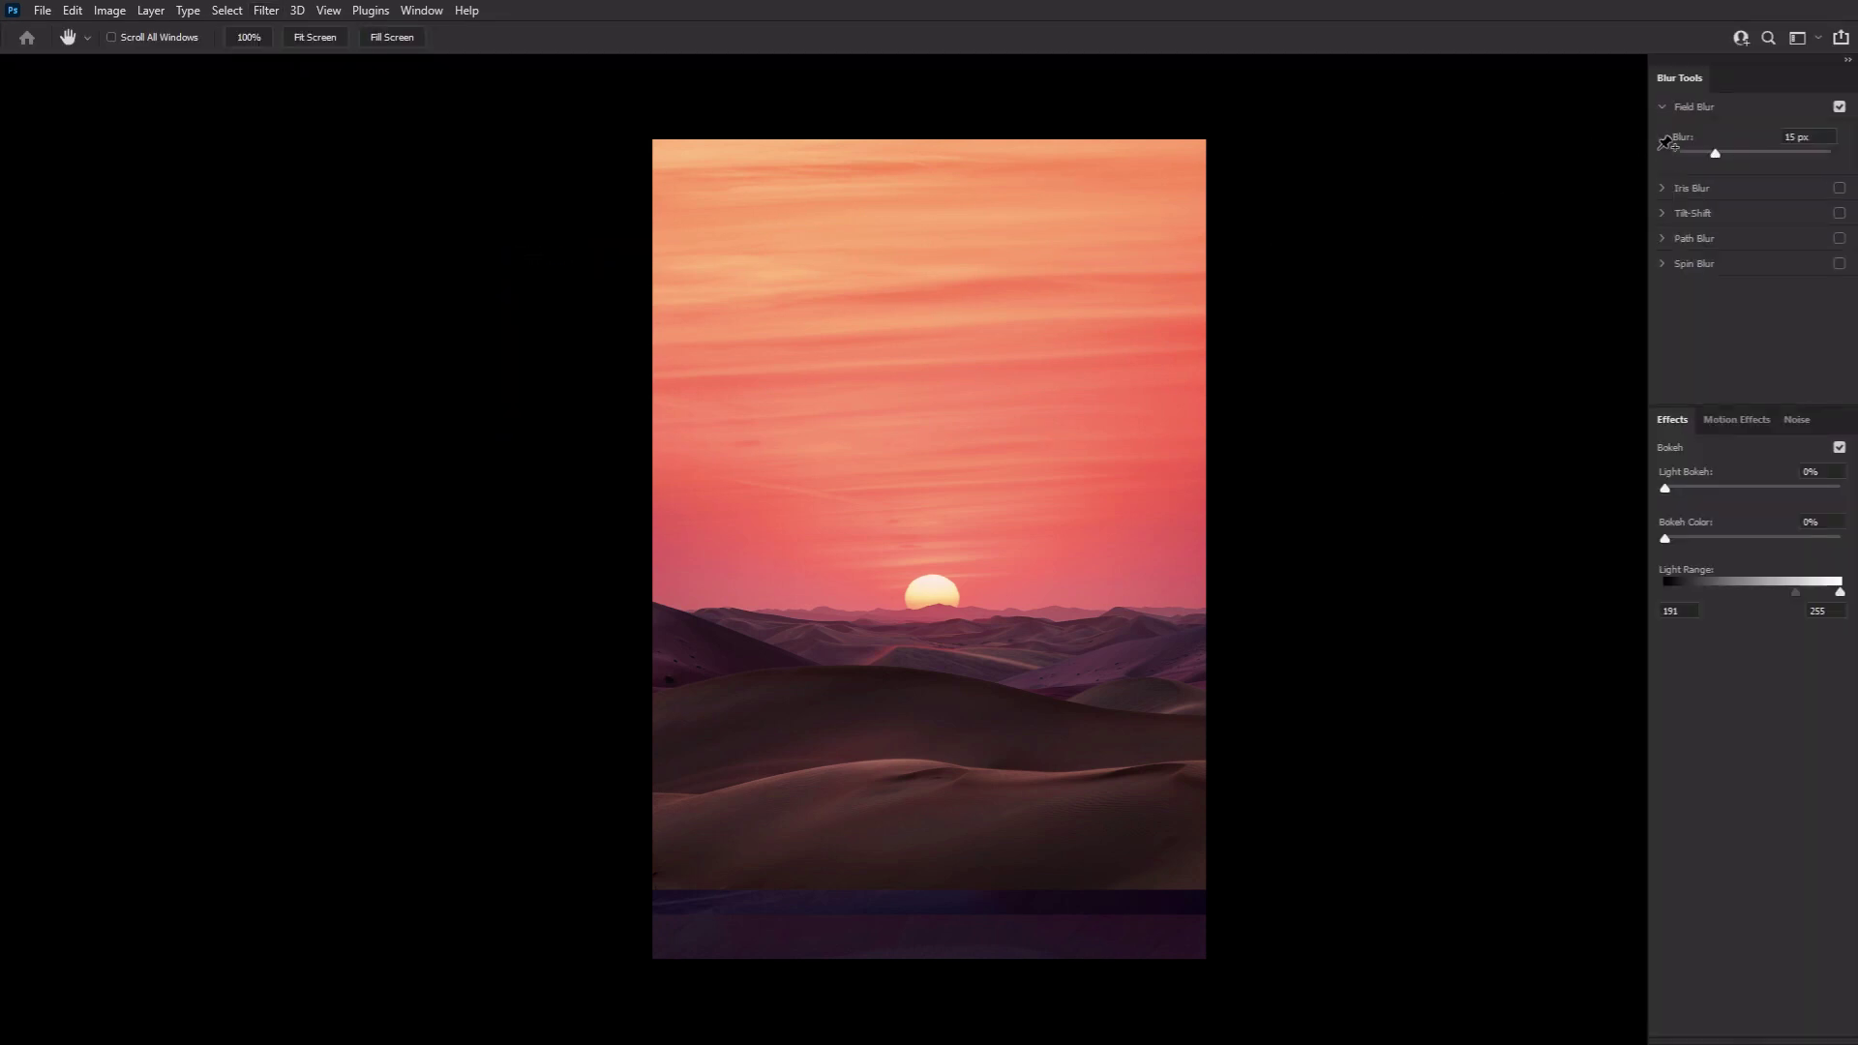
type("24")
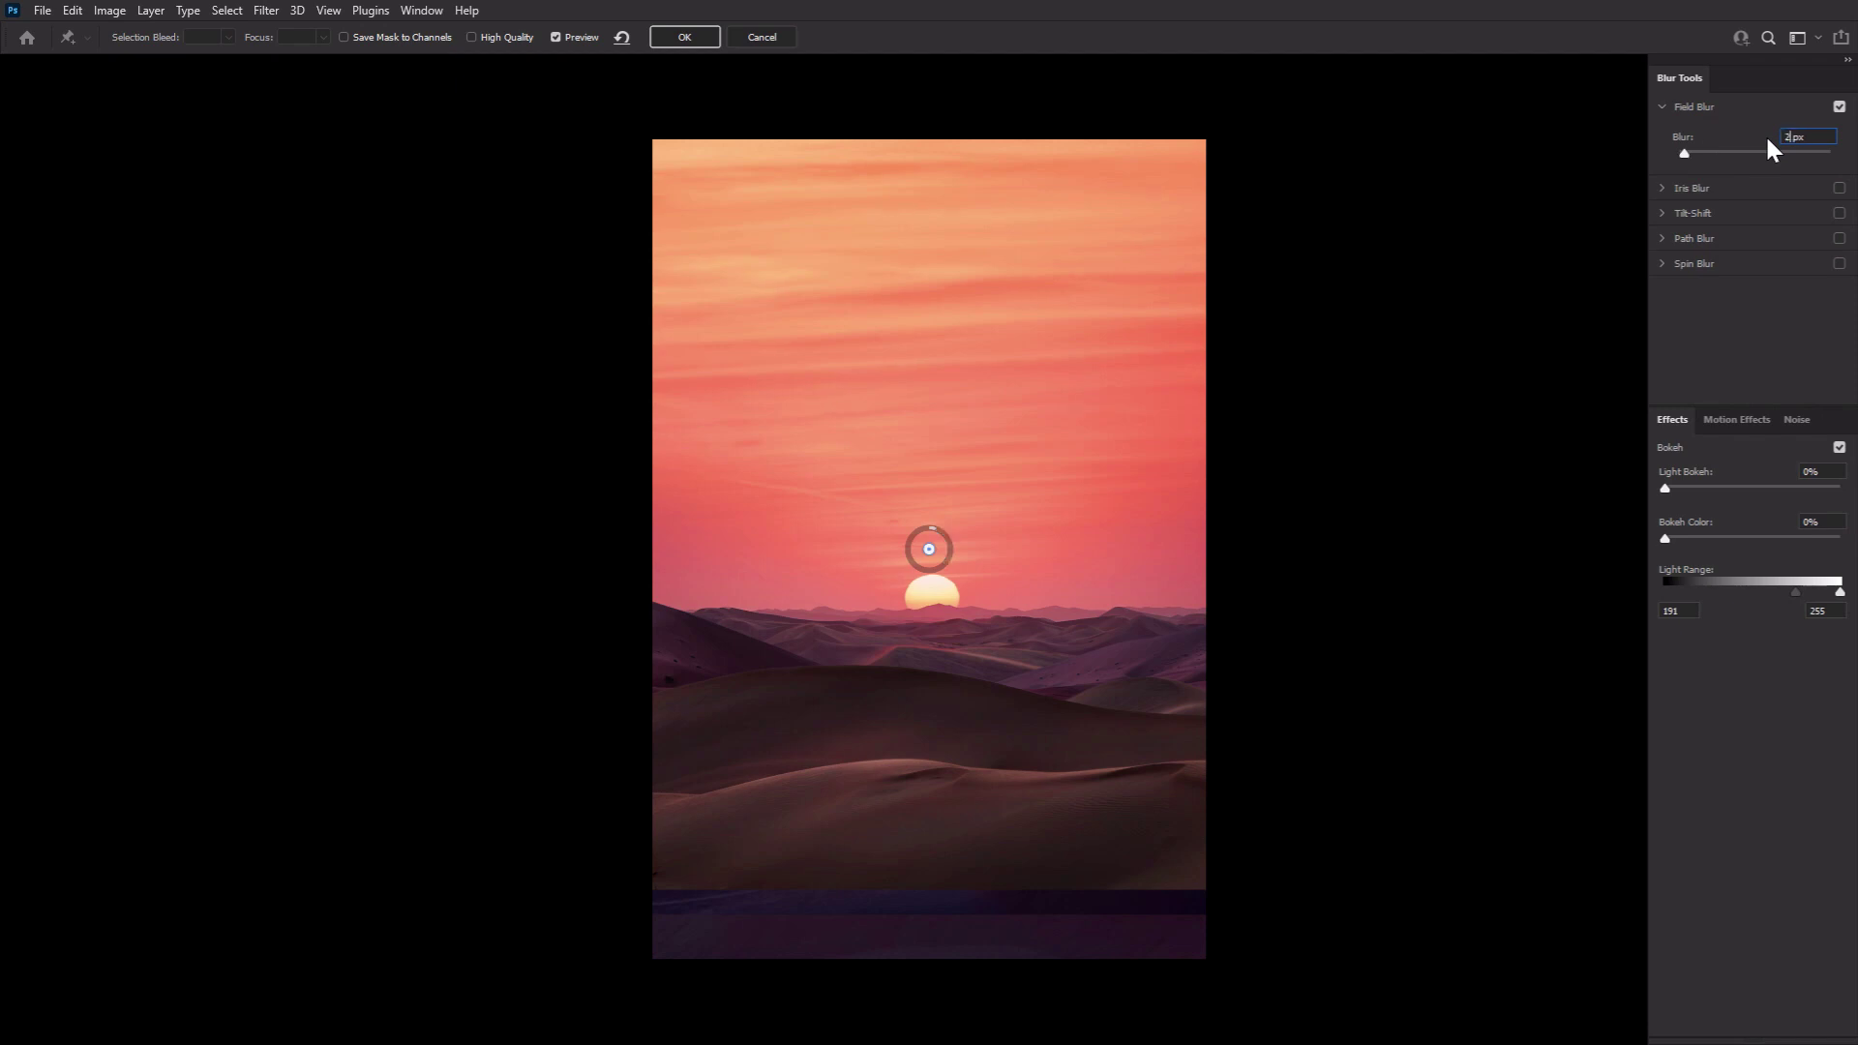
left_click(684, 37)
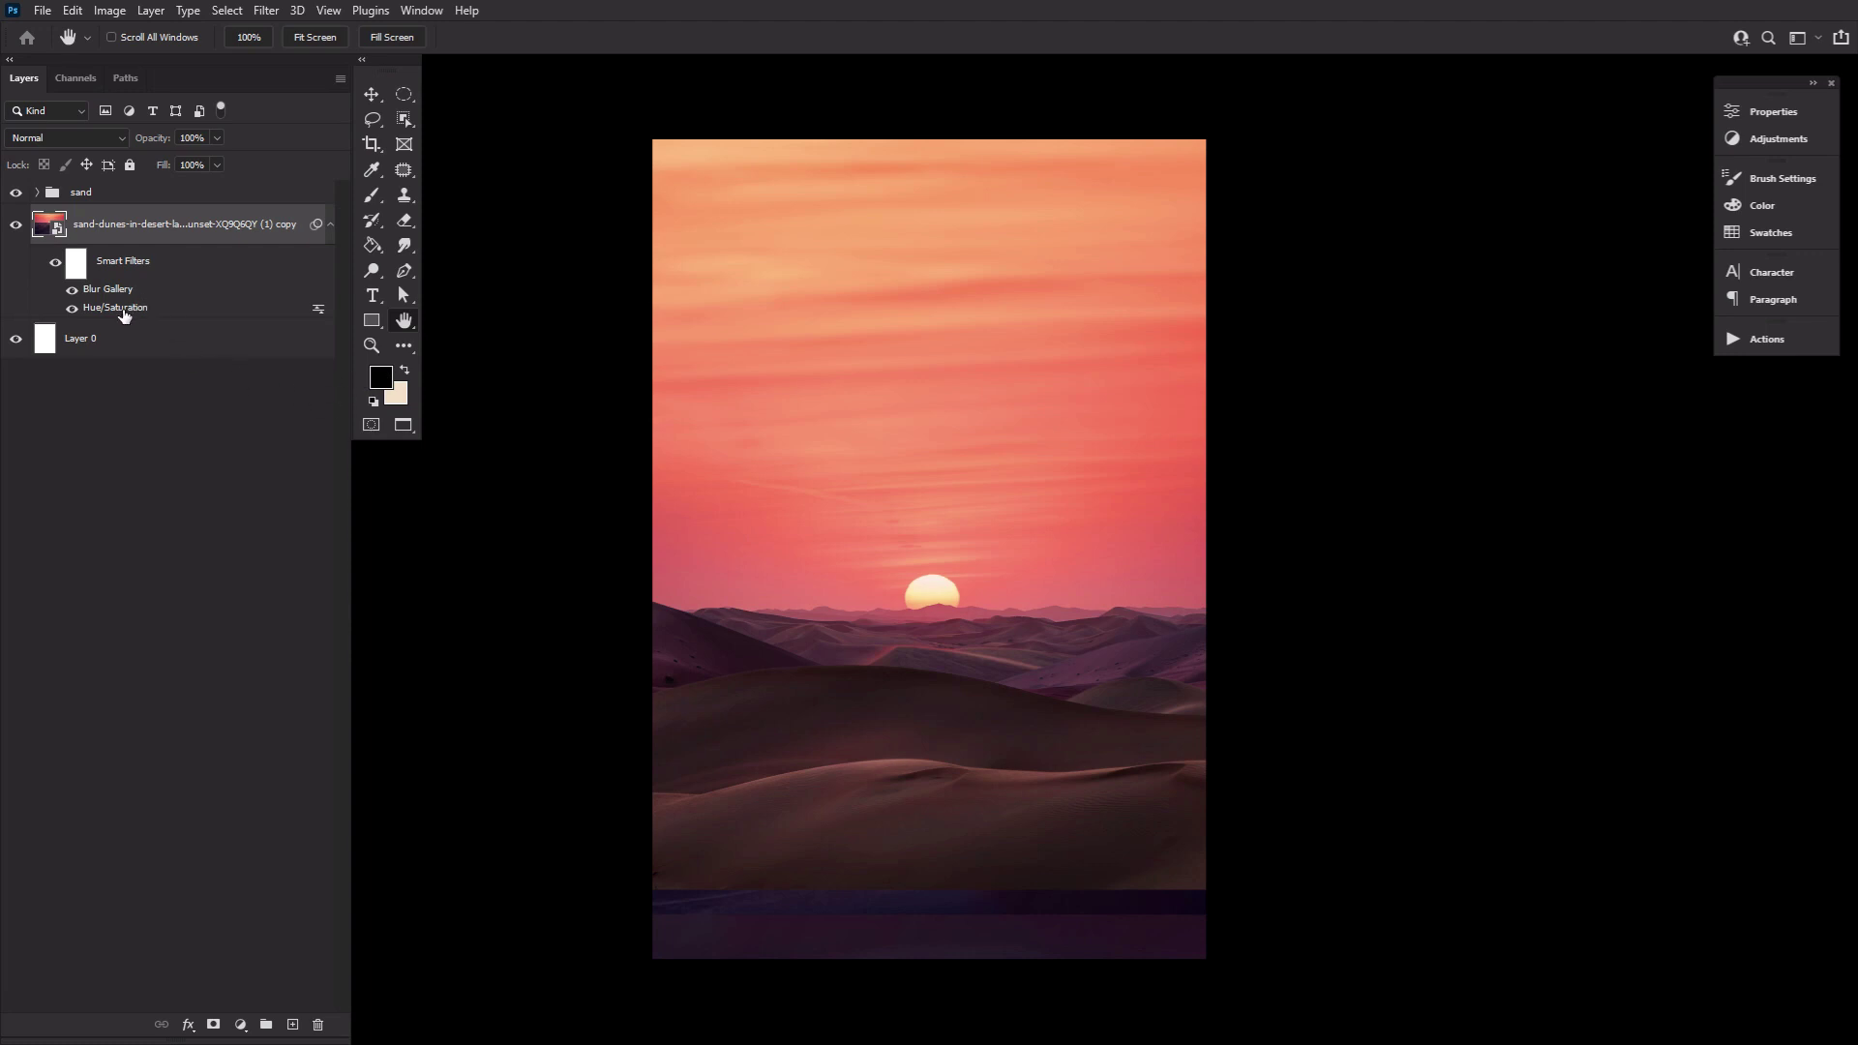
Step: Set the sky layer's Hue/Saturation filter to hue -7 and saturation +33
double_click(121, 308)
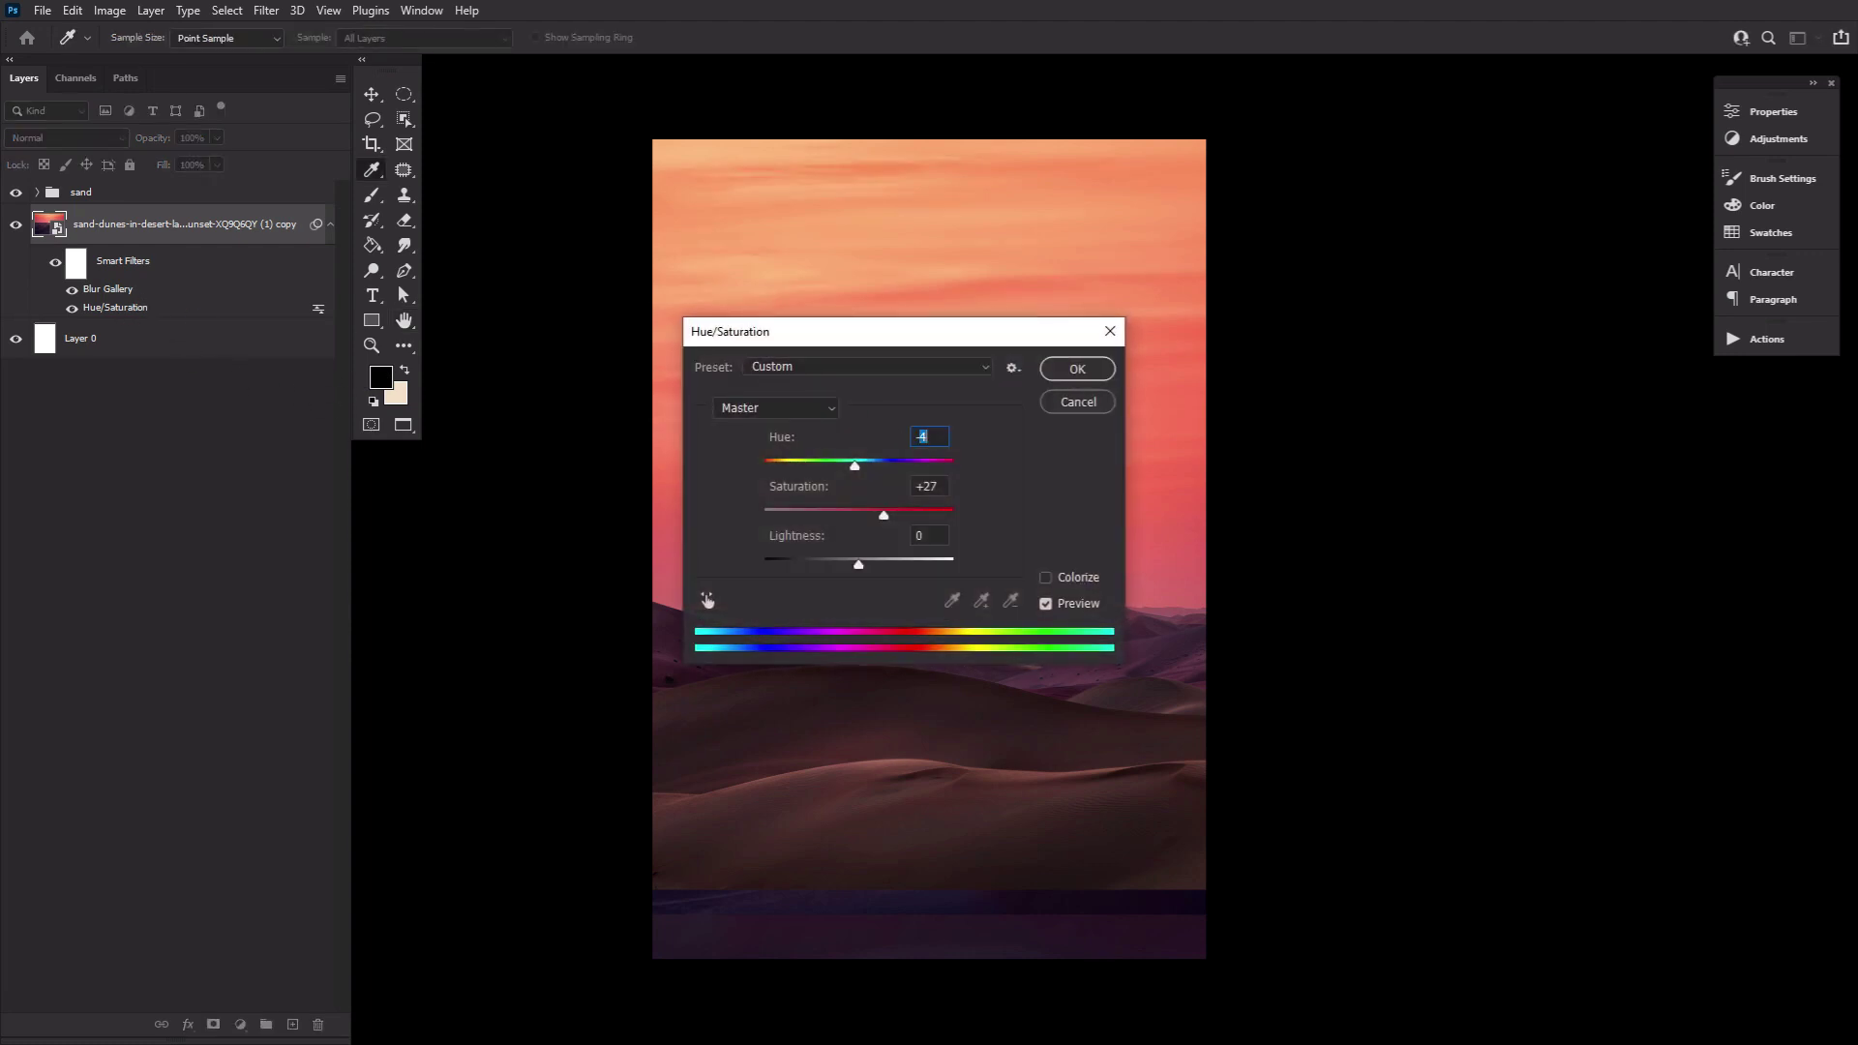
type("-7")
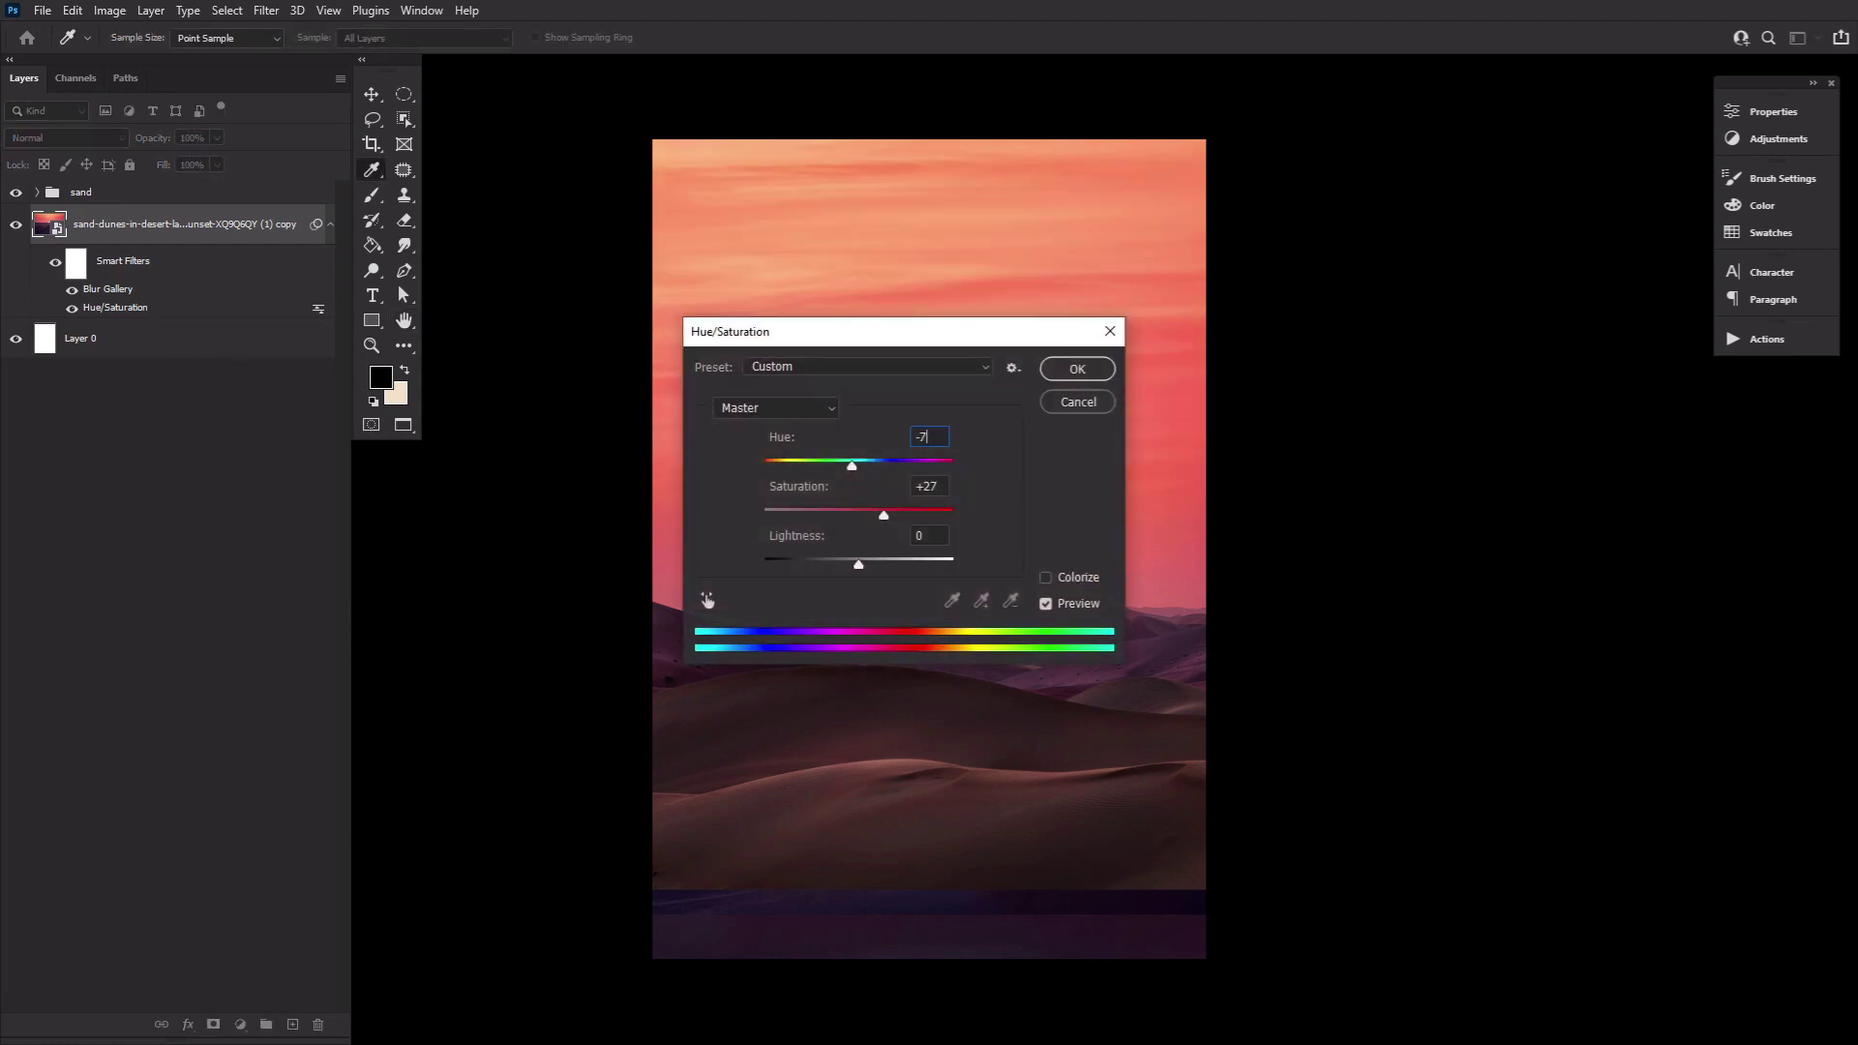
type("+33")
left_click(1076, 369)
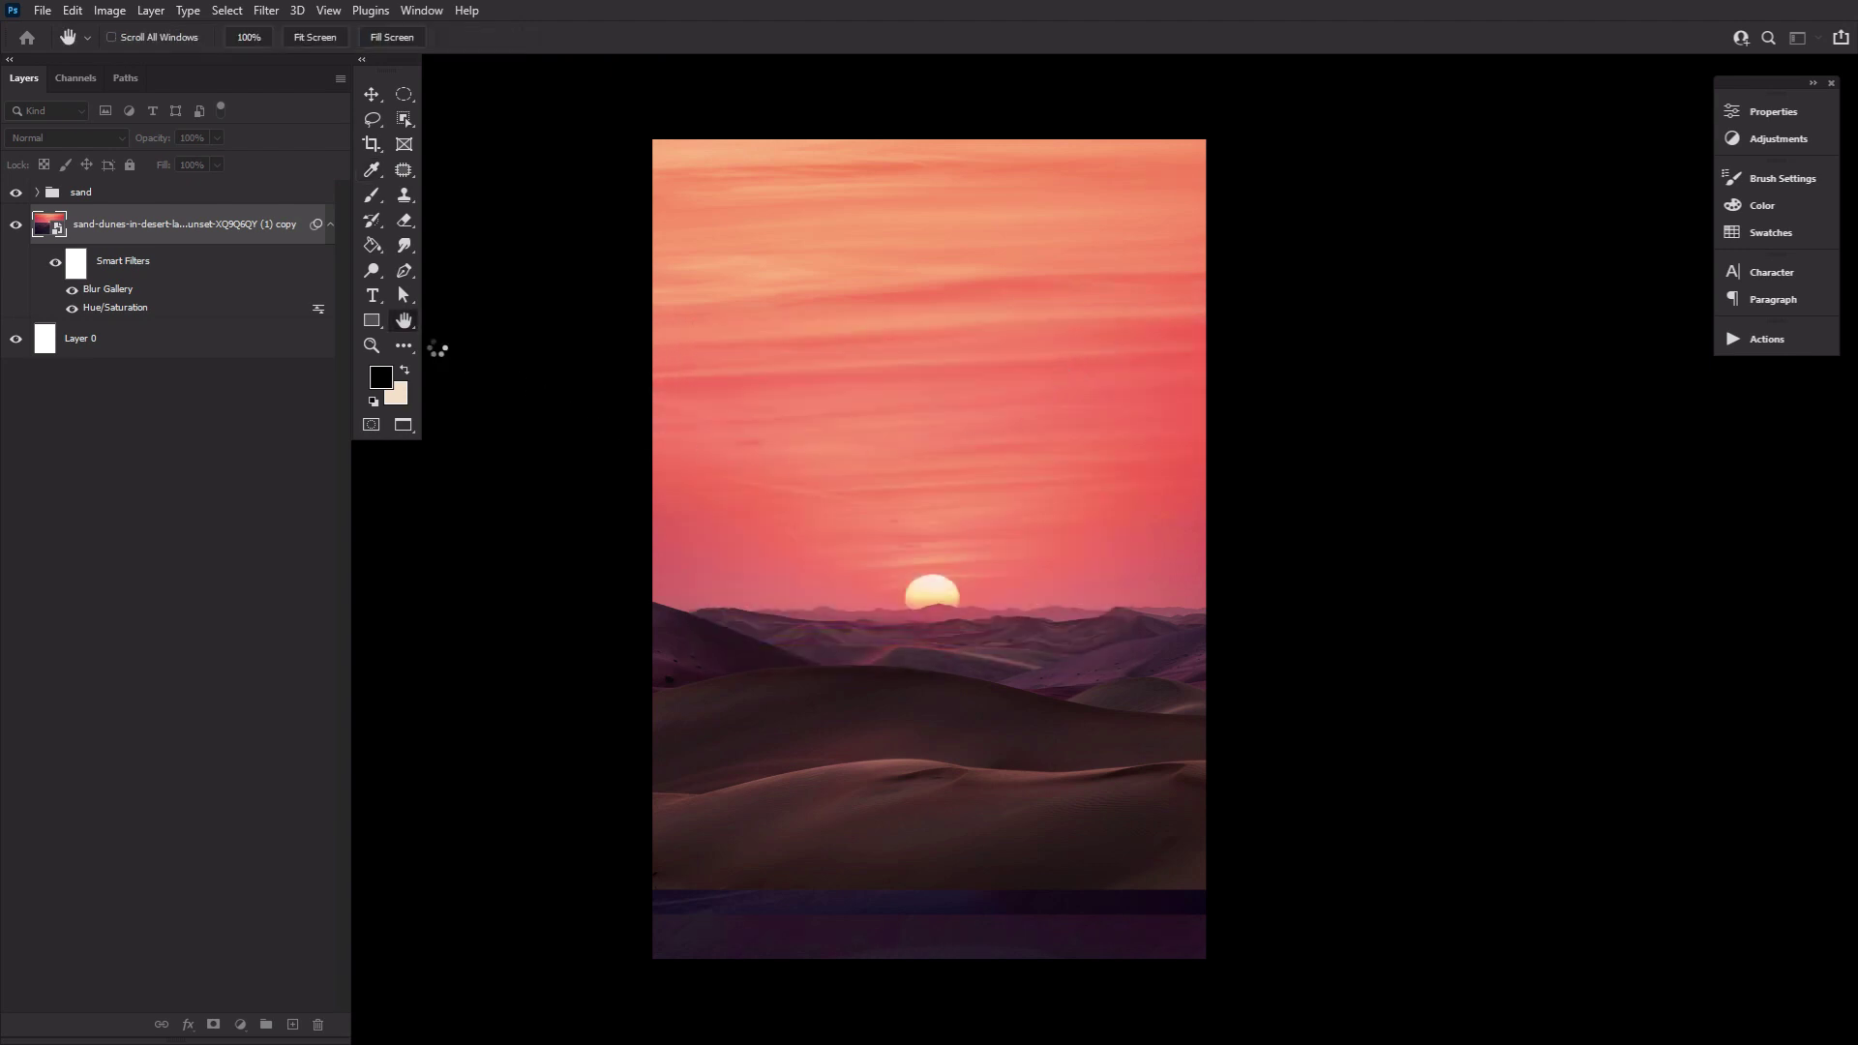
Step: Place the minimal desert sunset photo above the sand group, enlarged to about 272% with its sun in the sky area
left_click(179, 193)
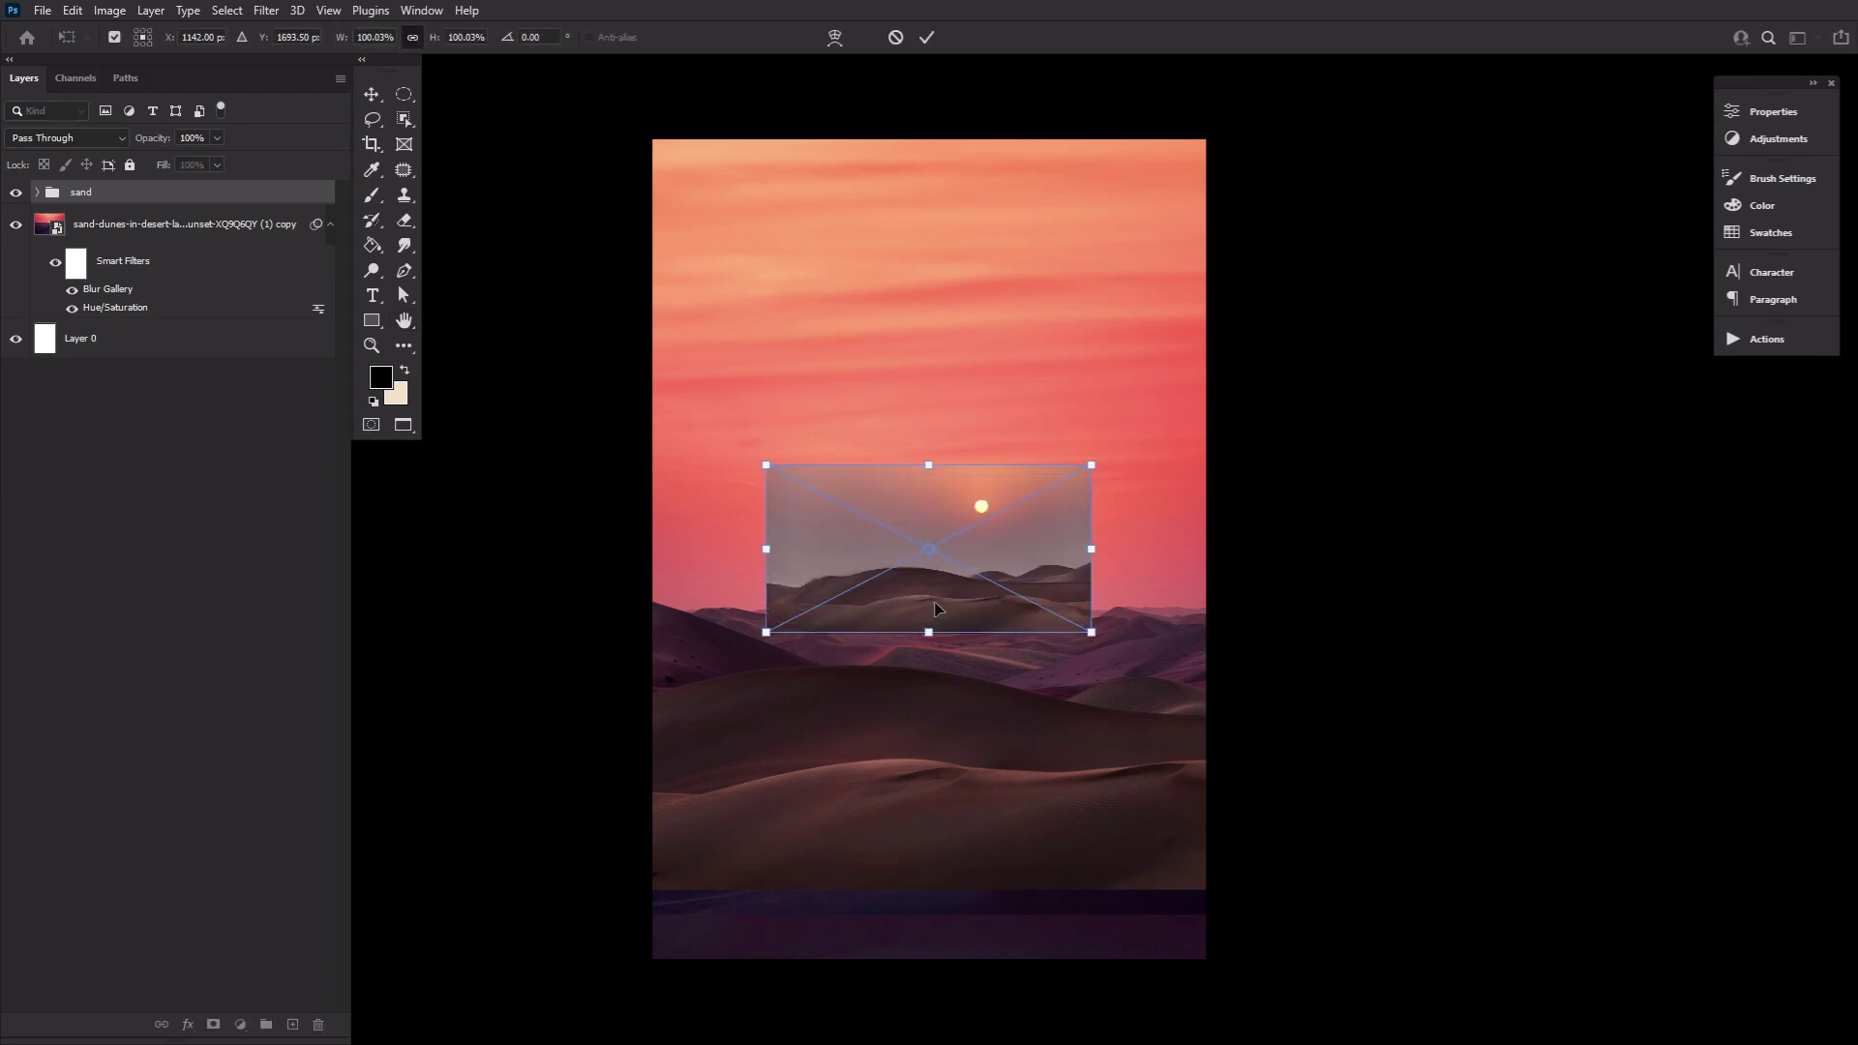
left_click_drag(931, 636, 996, 927)
left_click_drag(1070, 676, 1008, 607)
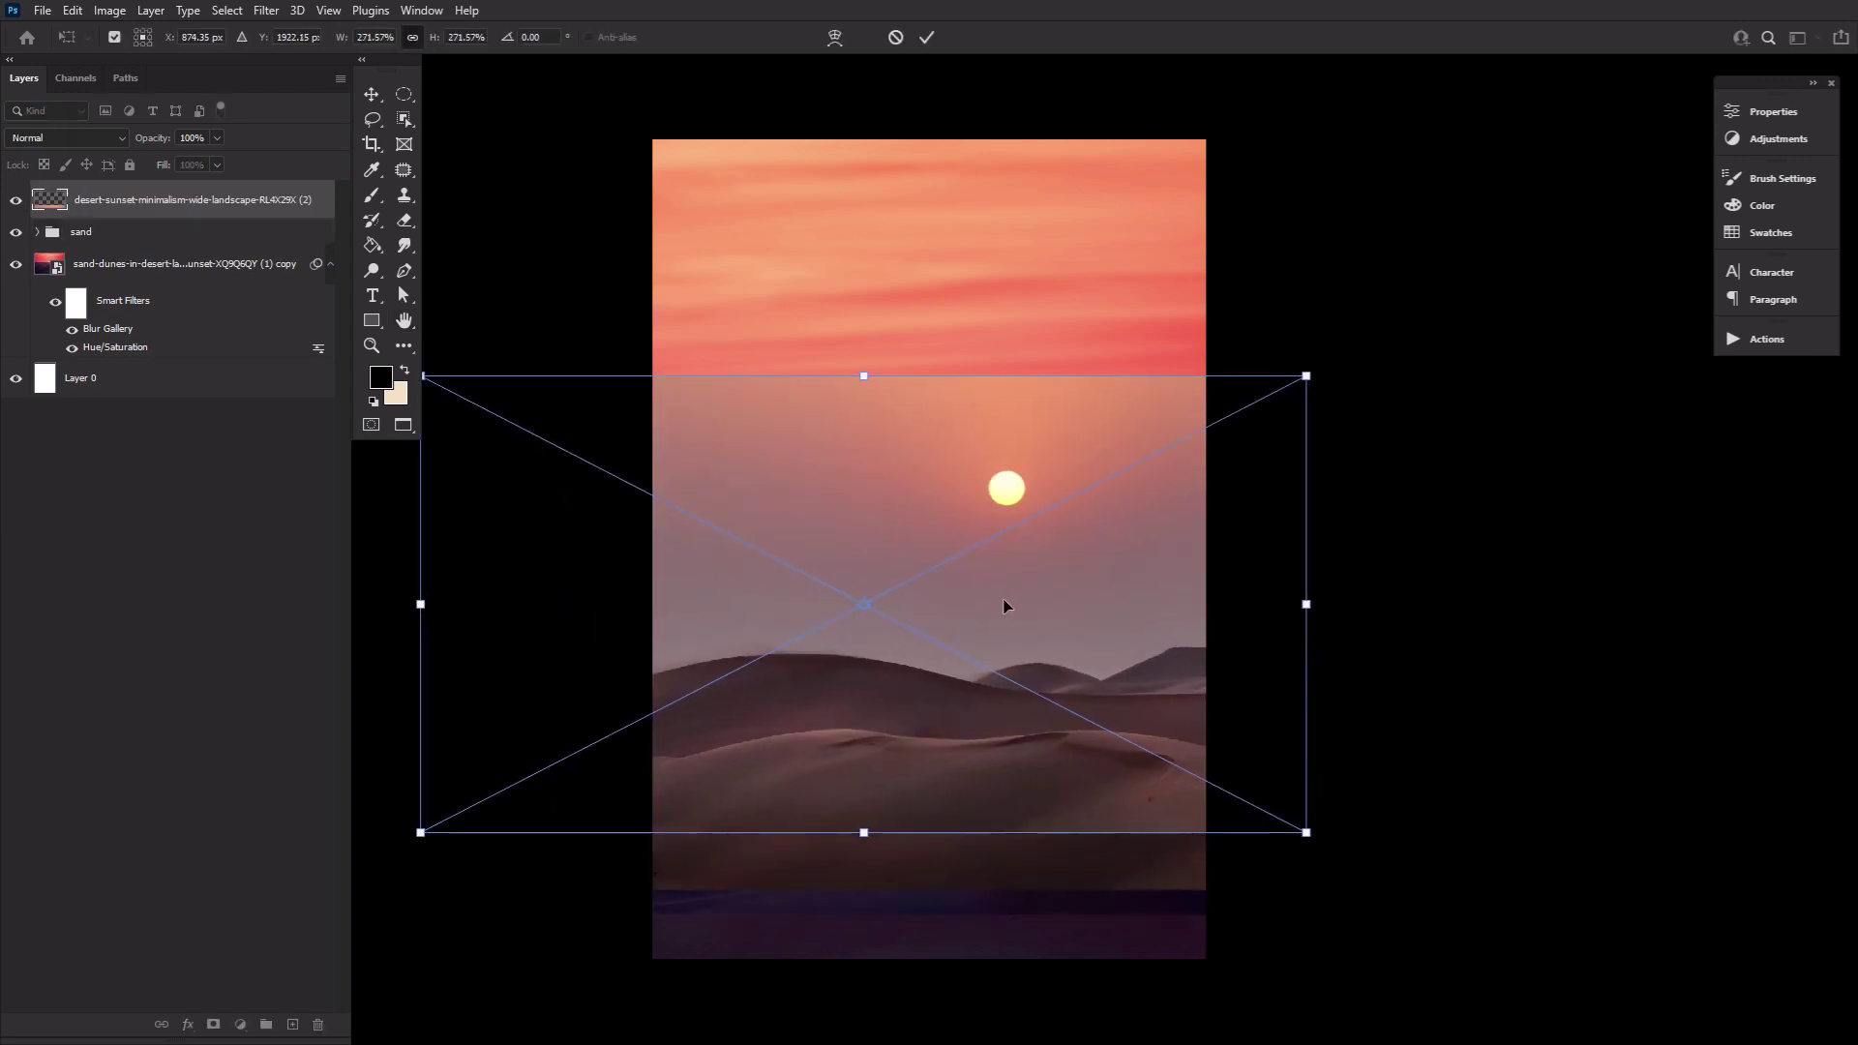
key("Return")
Step: Mask the placed photo down to its sun with a feathered elliptical selection, and set the layer's blend mode to Lighten
left_click(404, 94)
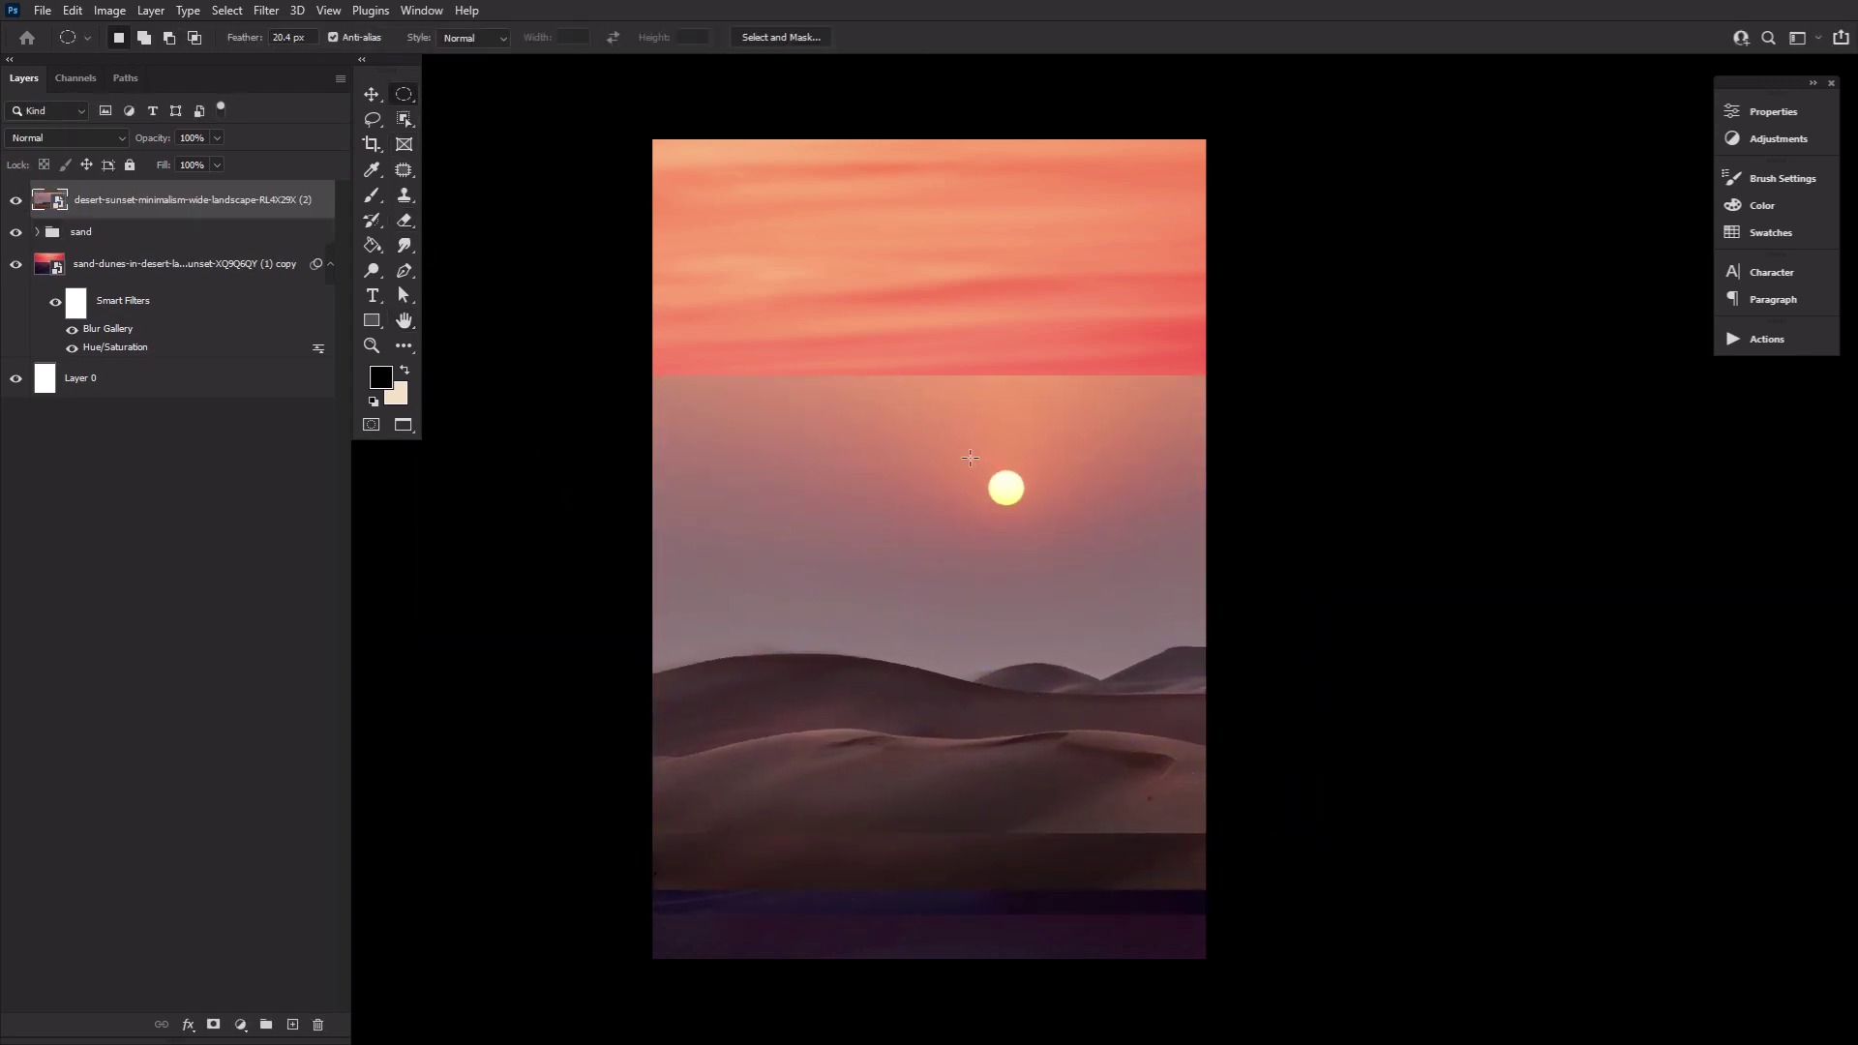
mouse_move(970, 458)
left_mouse_down()
mouse_move(1049, 526)
mouse_move(1019, 507)
left_mouse_up()
left_click(214, 1024)
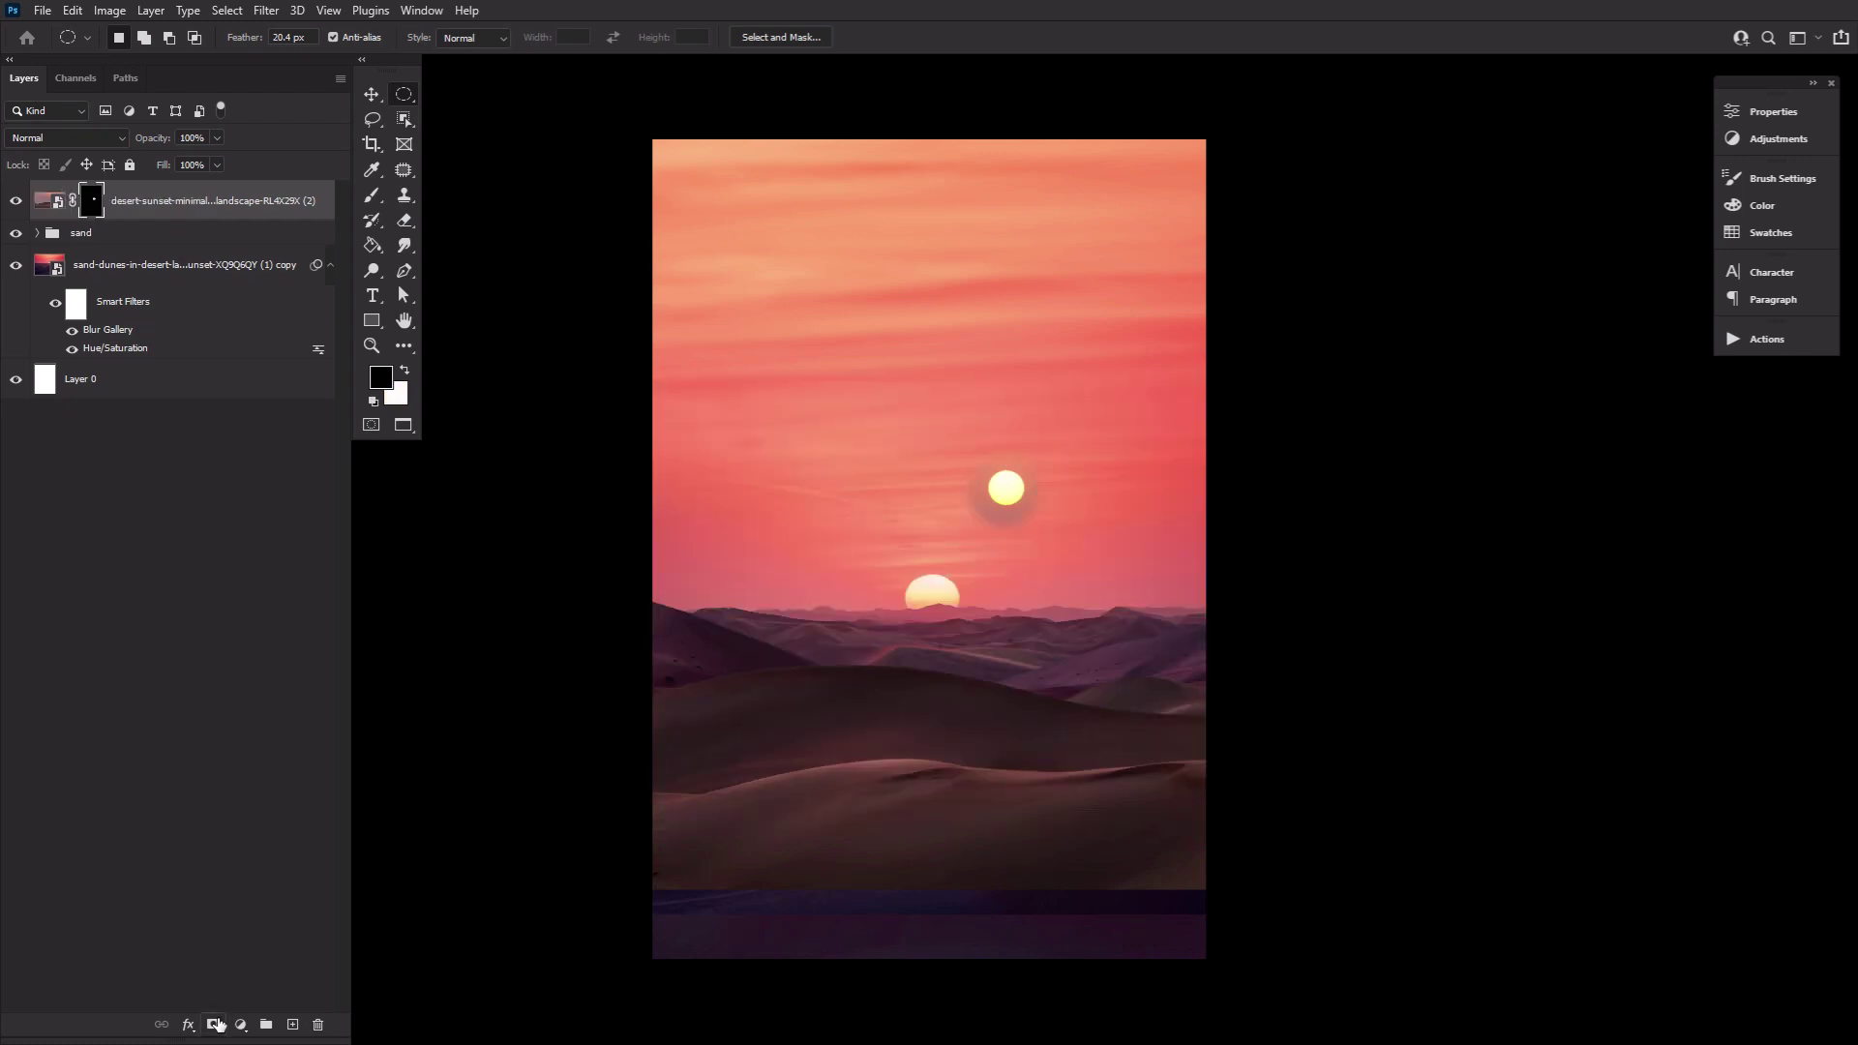
left_click(45, 200)
left_click(44, 140)
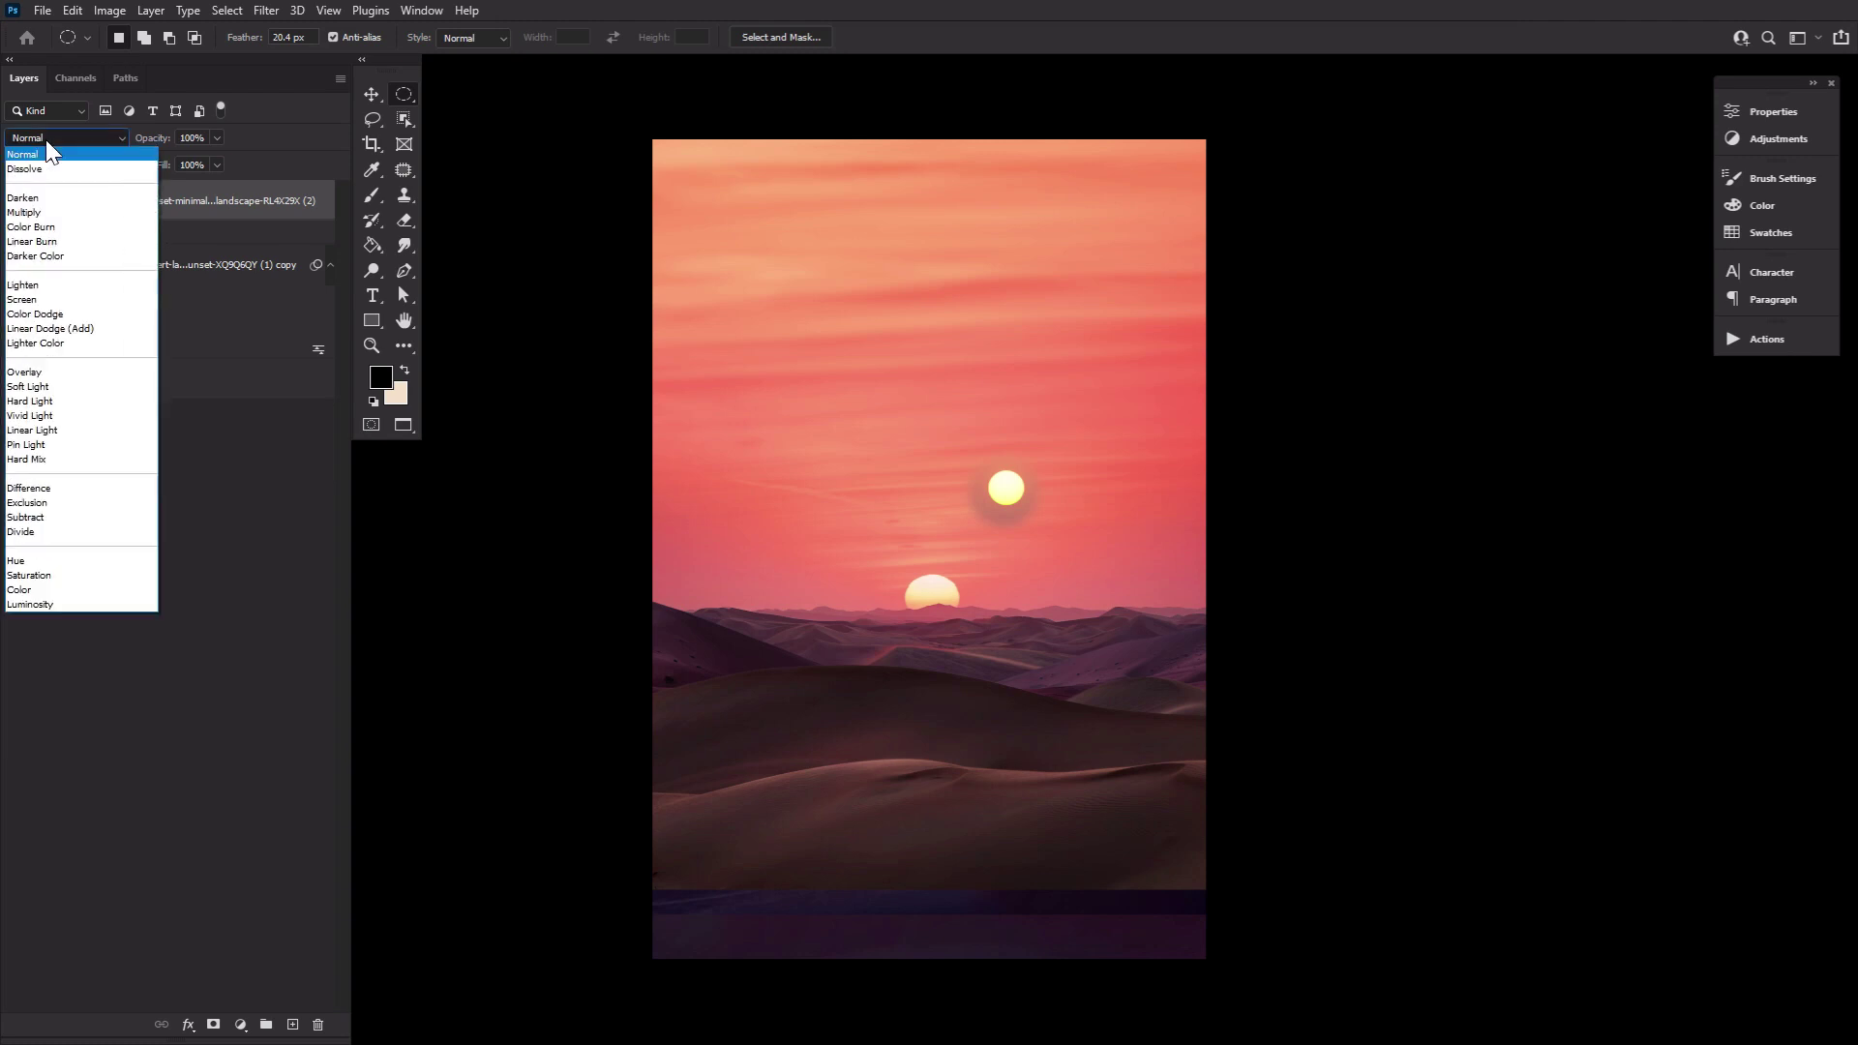
left_click(48, 285)
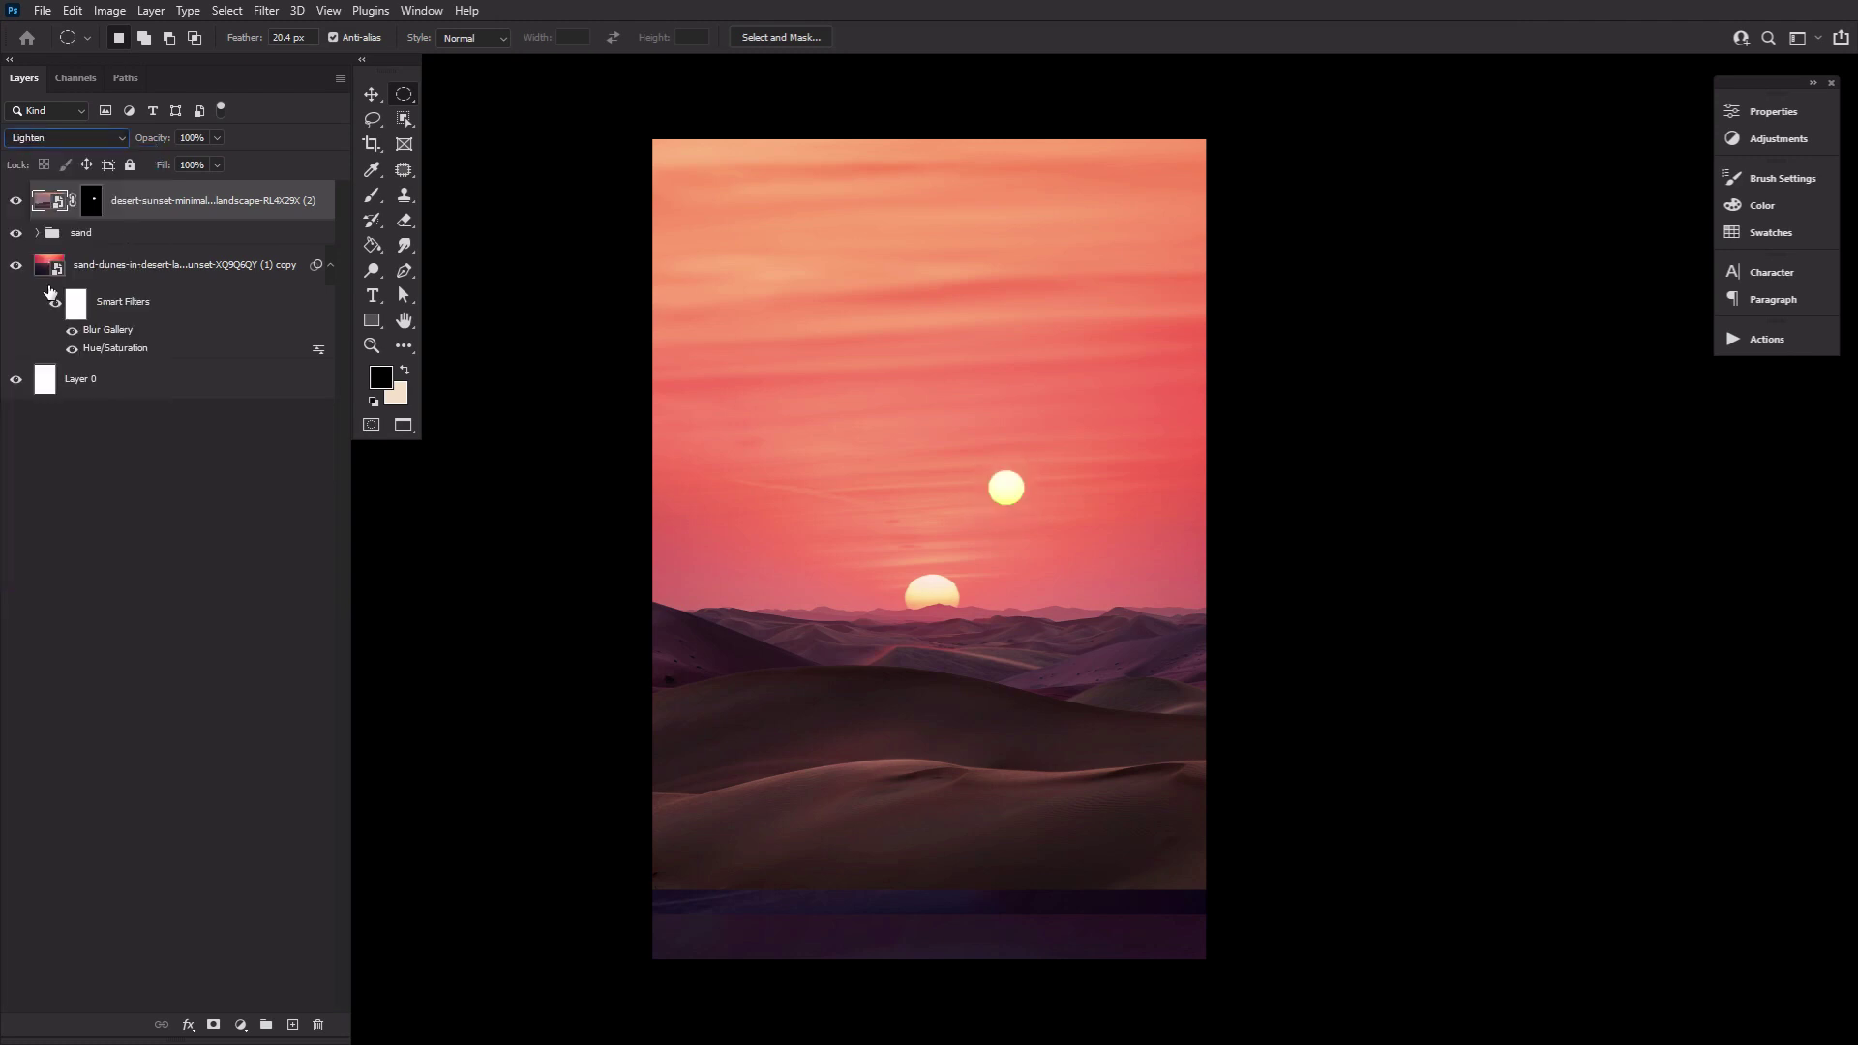
Step: Apply Brightness/Contrast to the masked sun layer with brightness -51 and contrast 27
left_click(109, 11)
mouse_move(125, 57)
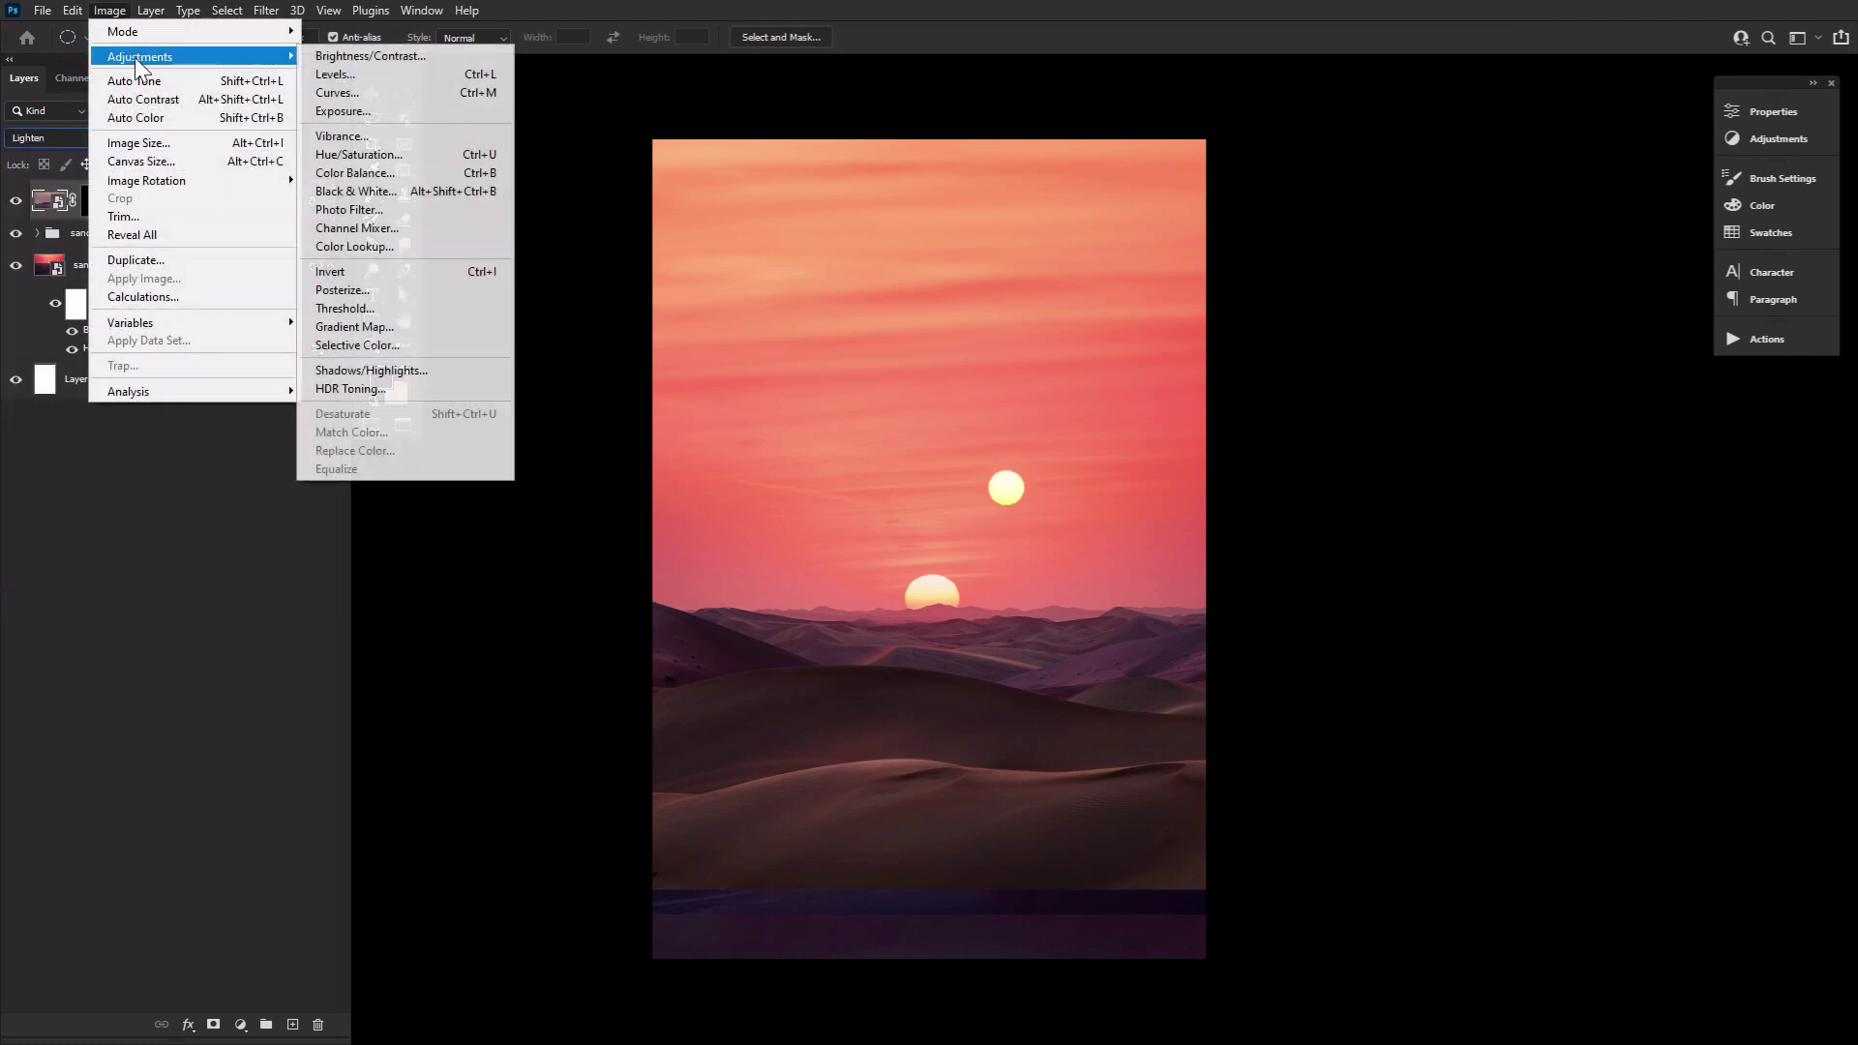
left_click(333, 54)
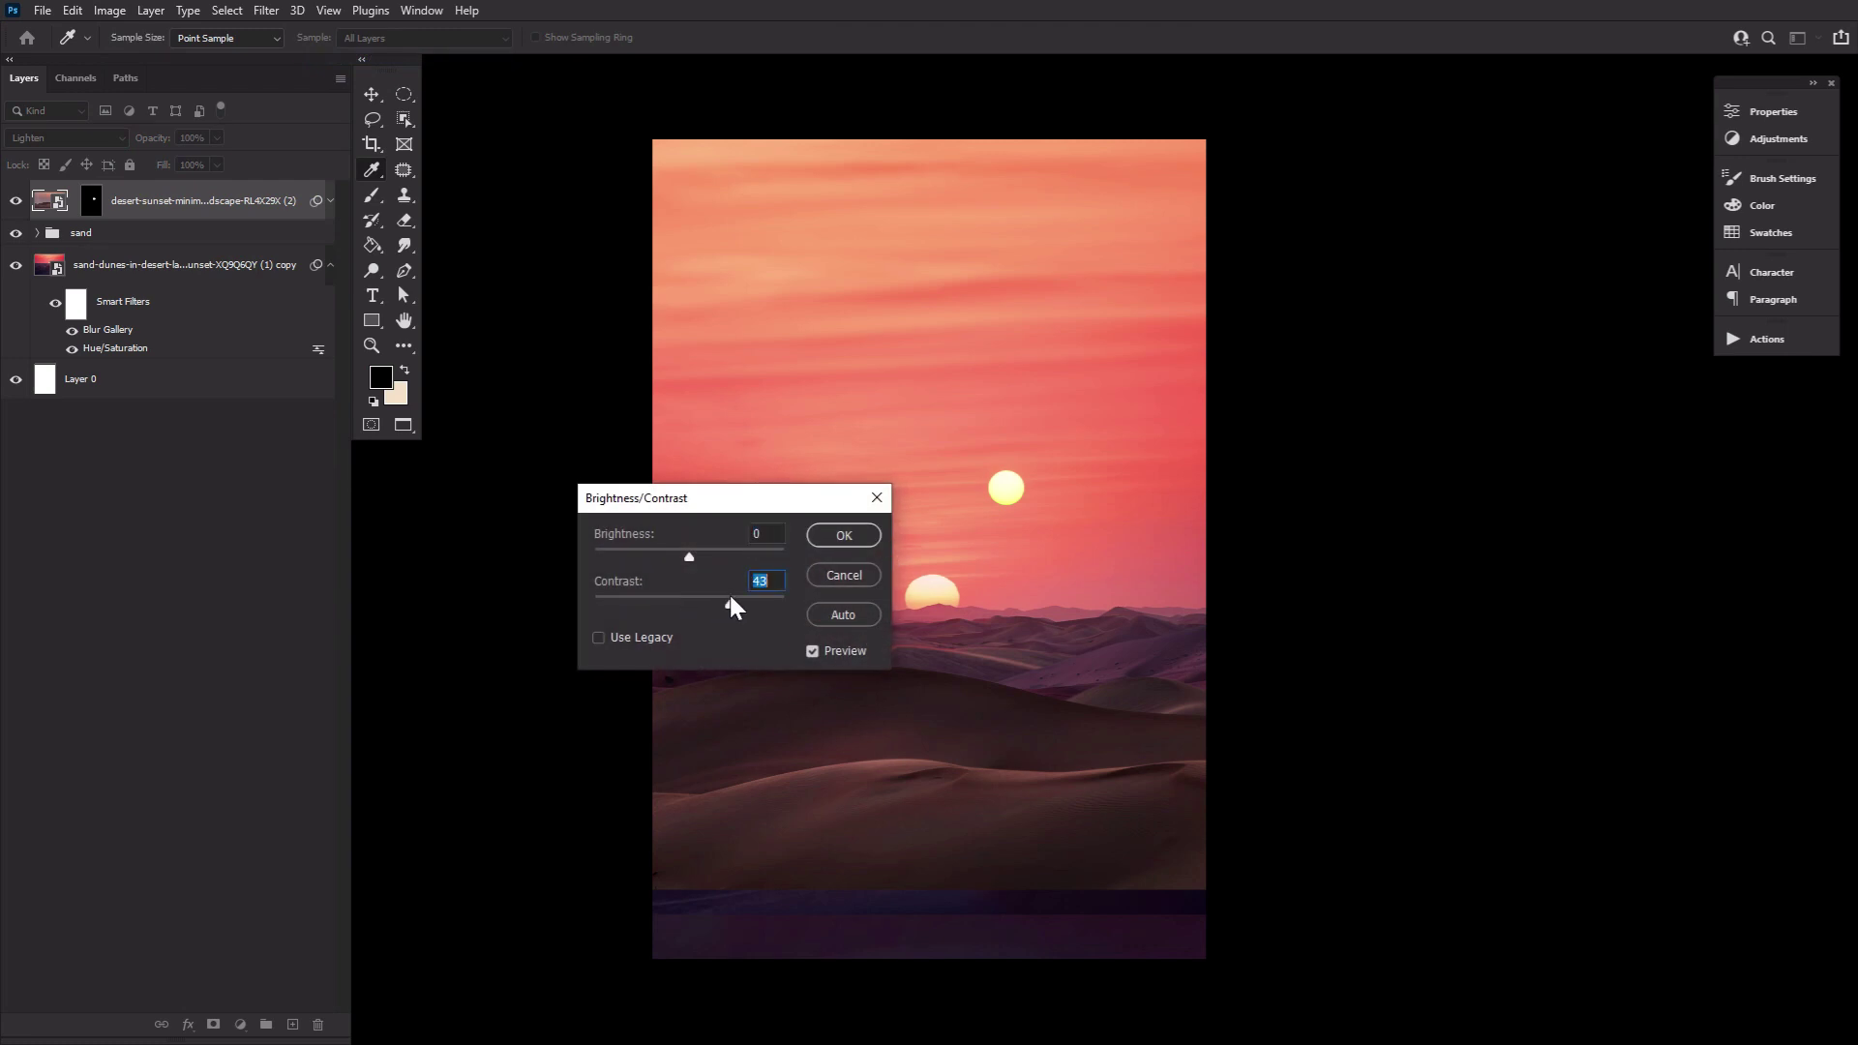
mouse_move(676, 553)
left_mouse_down()
mouse_move(617, 549)
mouse_move(658, 555)
left_mouse_up()
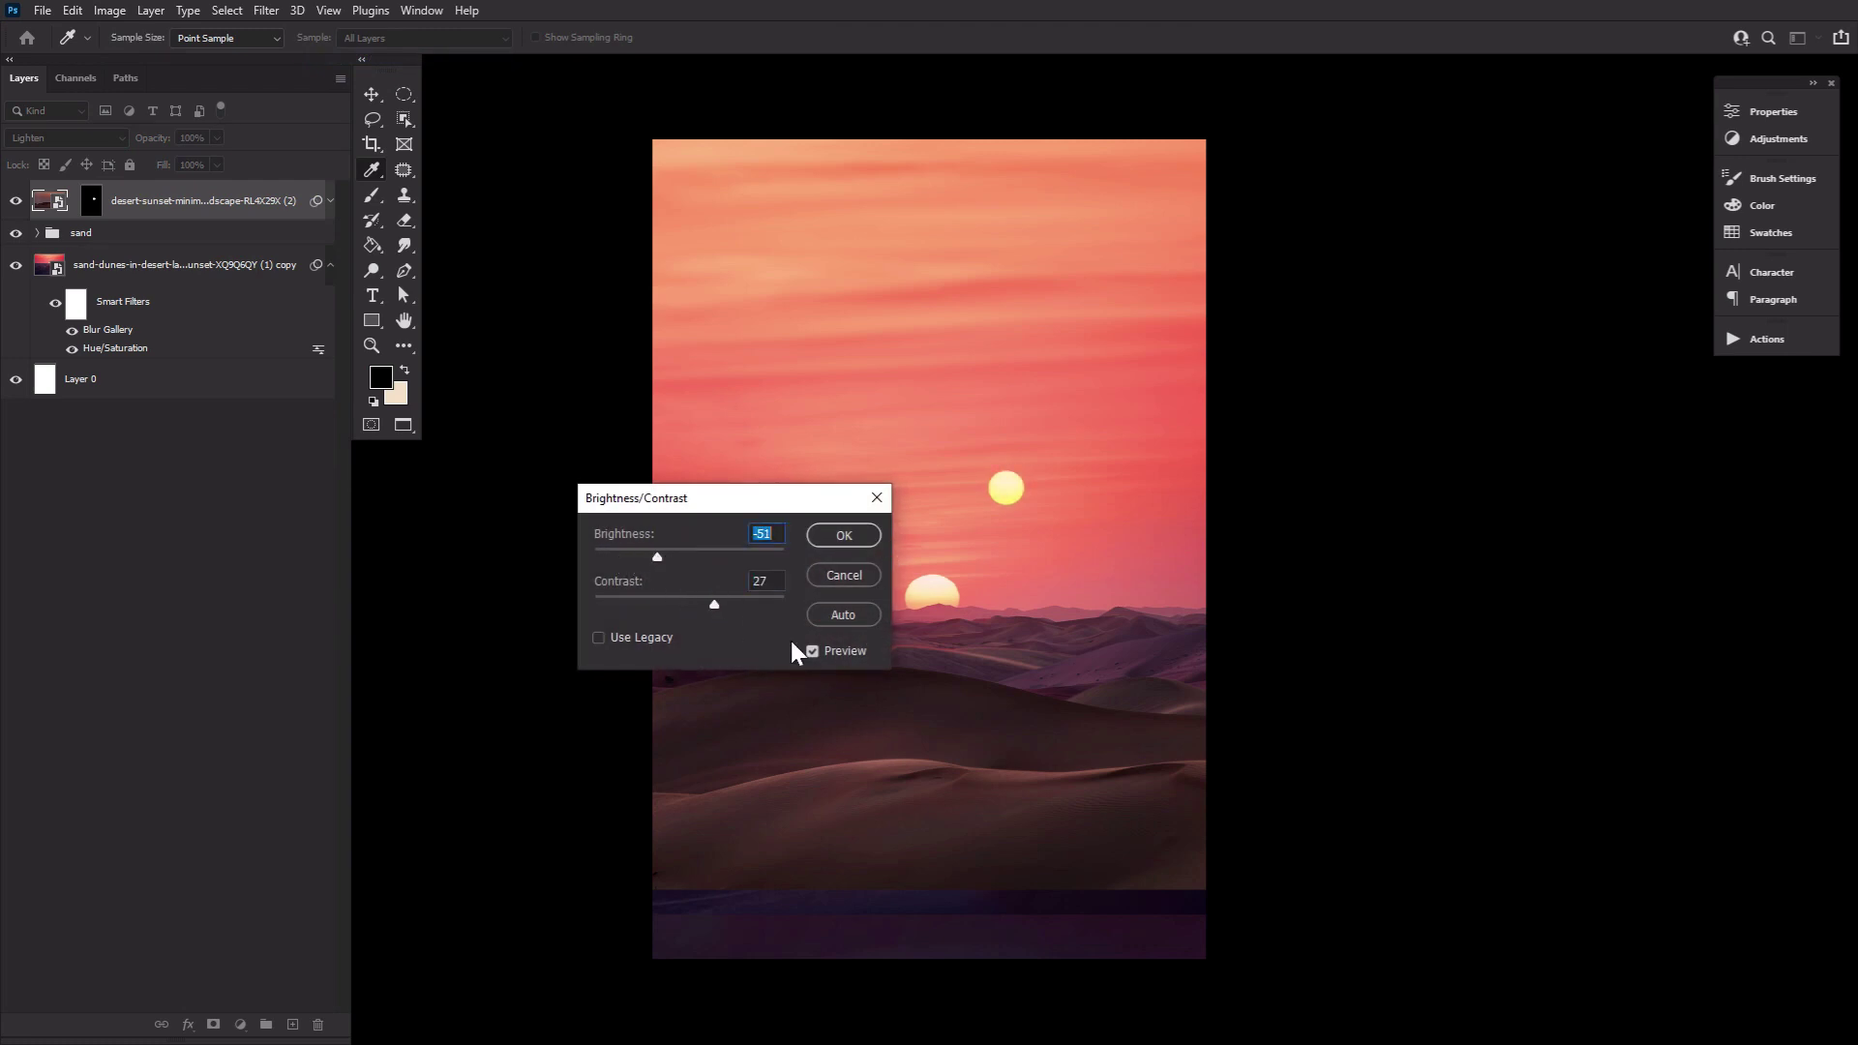
left_click(816, 648)
left_click(816, 648)
left_click(834, 533)
Step: Enlarge the masked sun slightly and move it down close to the setting sun
key("ctrl+t")
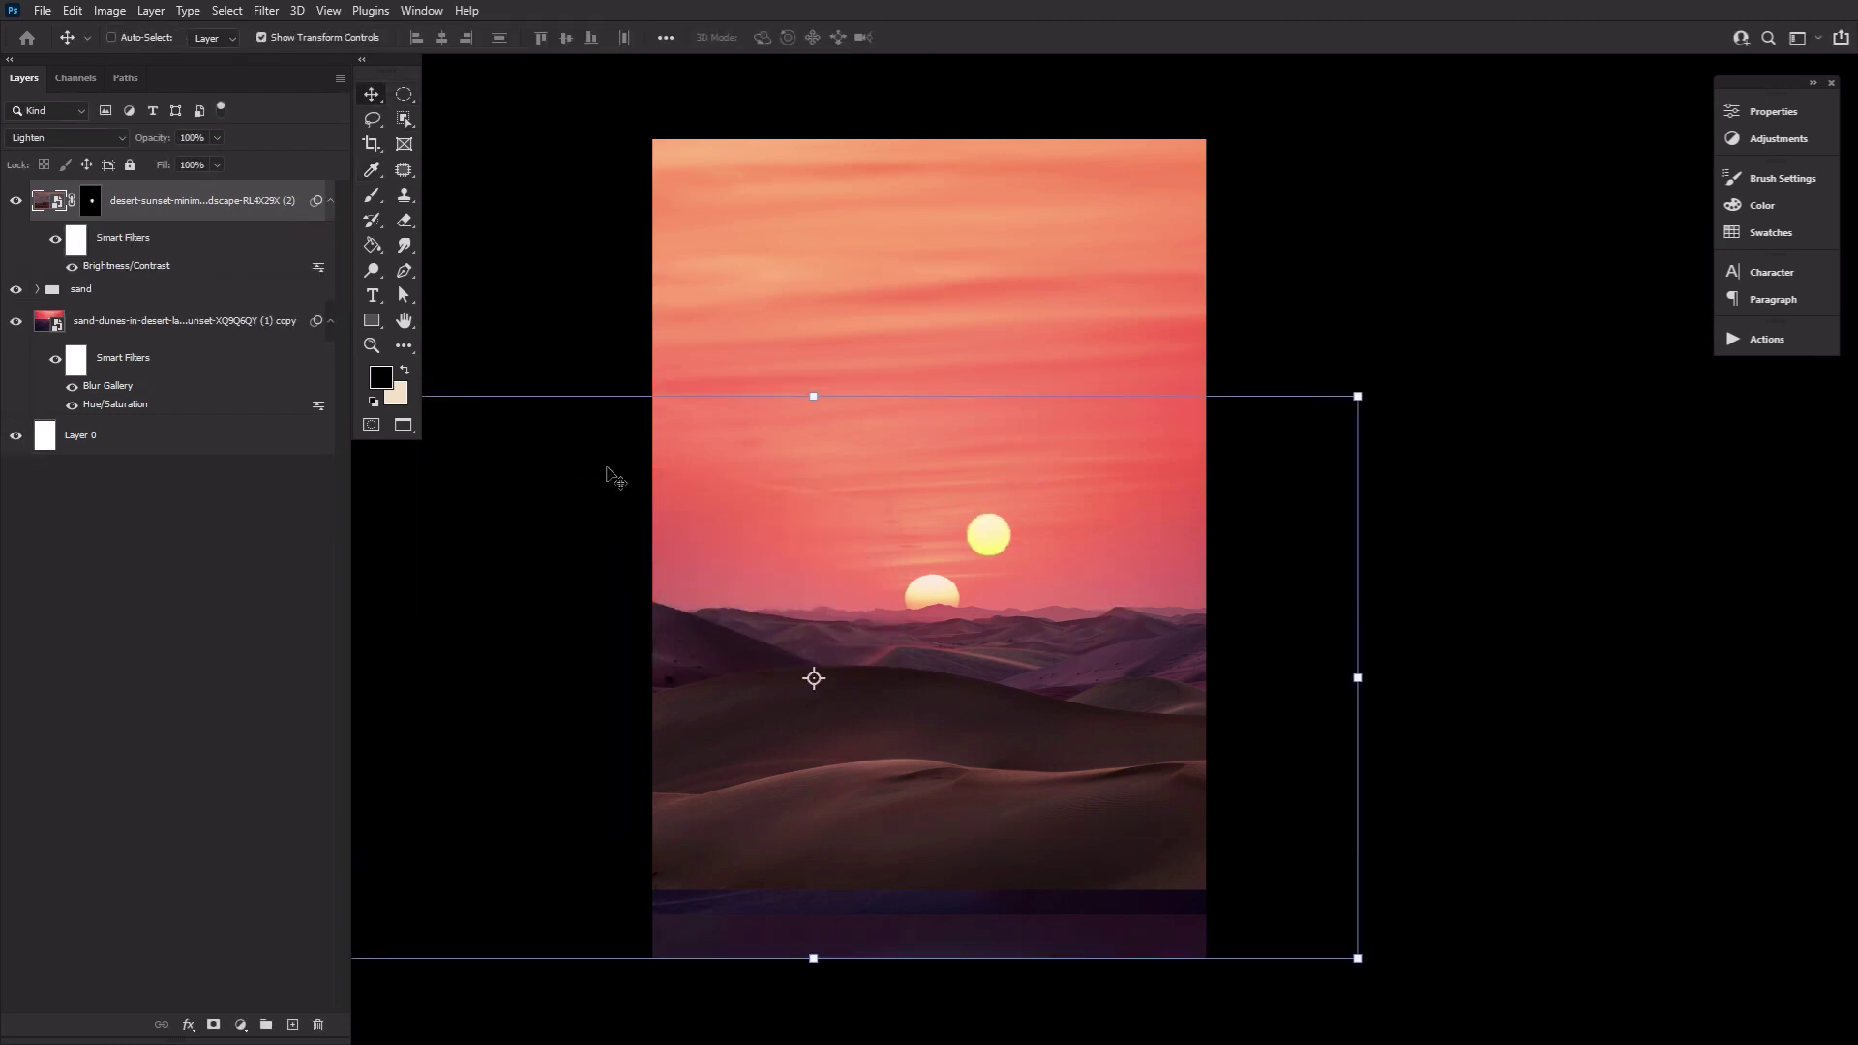
left_click(405, 325)
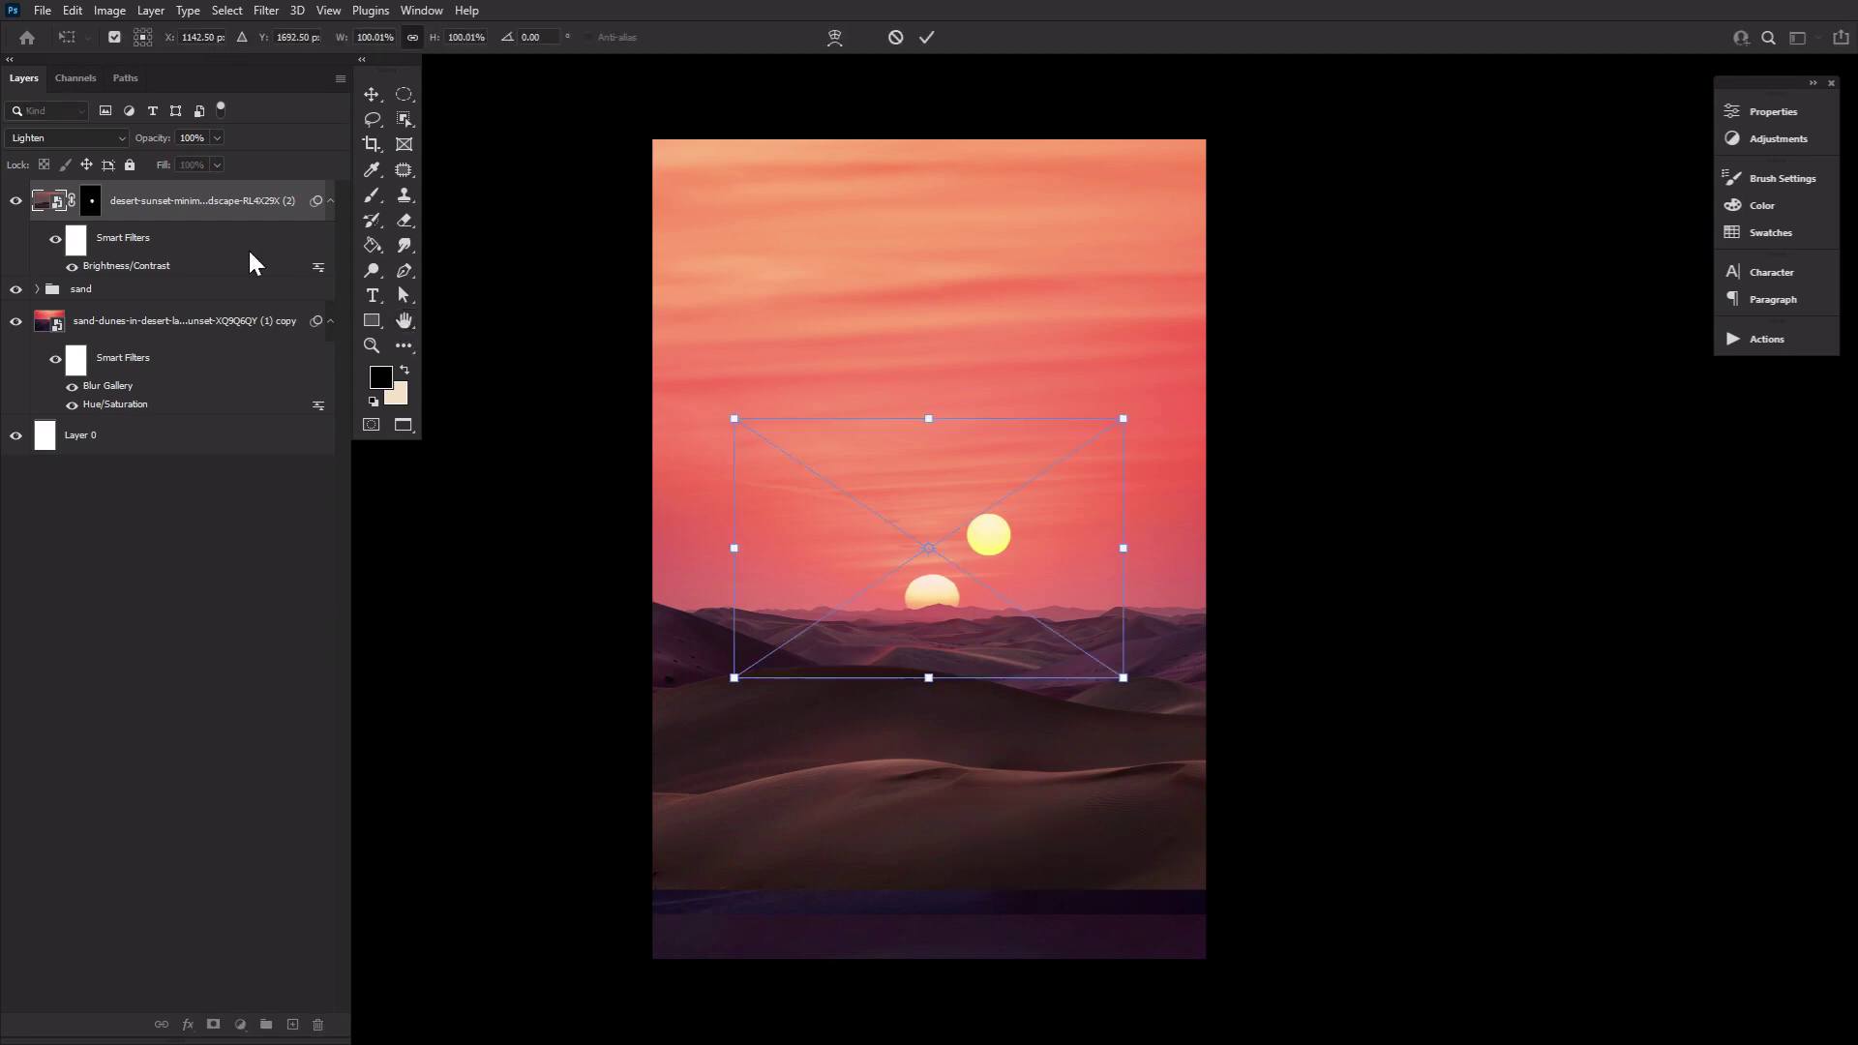
Step: Place the sun-eclipse-view flare photo as the uppermost layer and set its blend mode to Screen
left_click(66, 137)
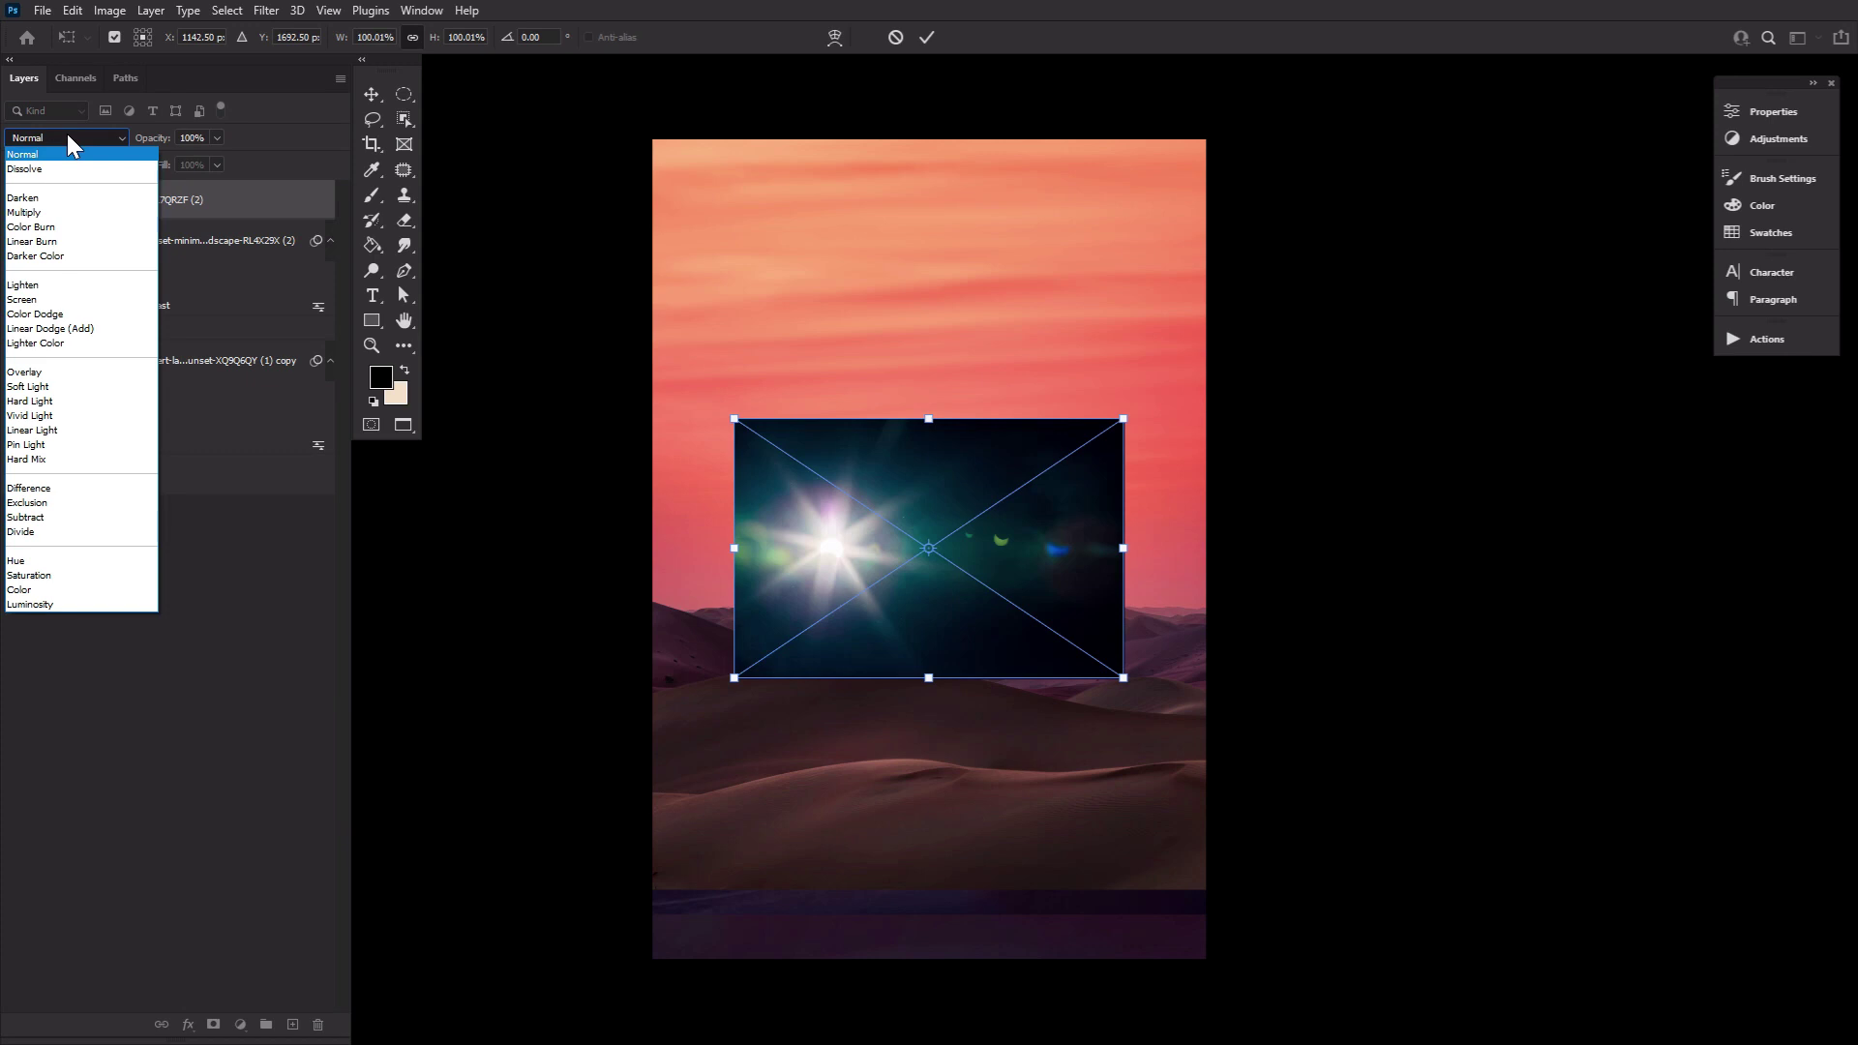
left_click(54, 300)
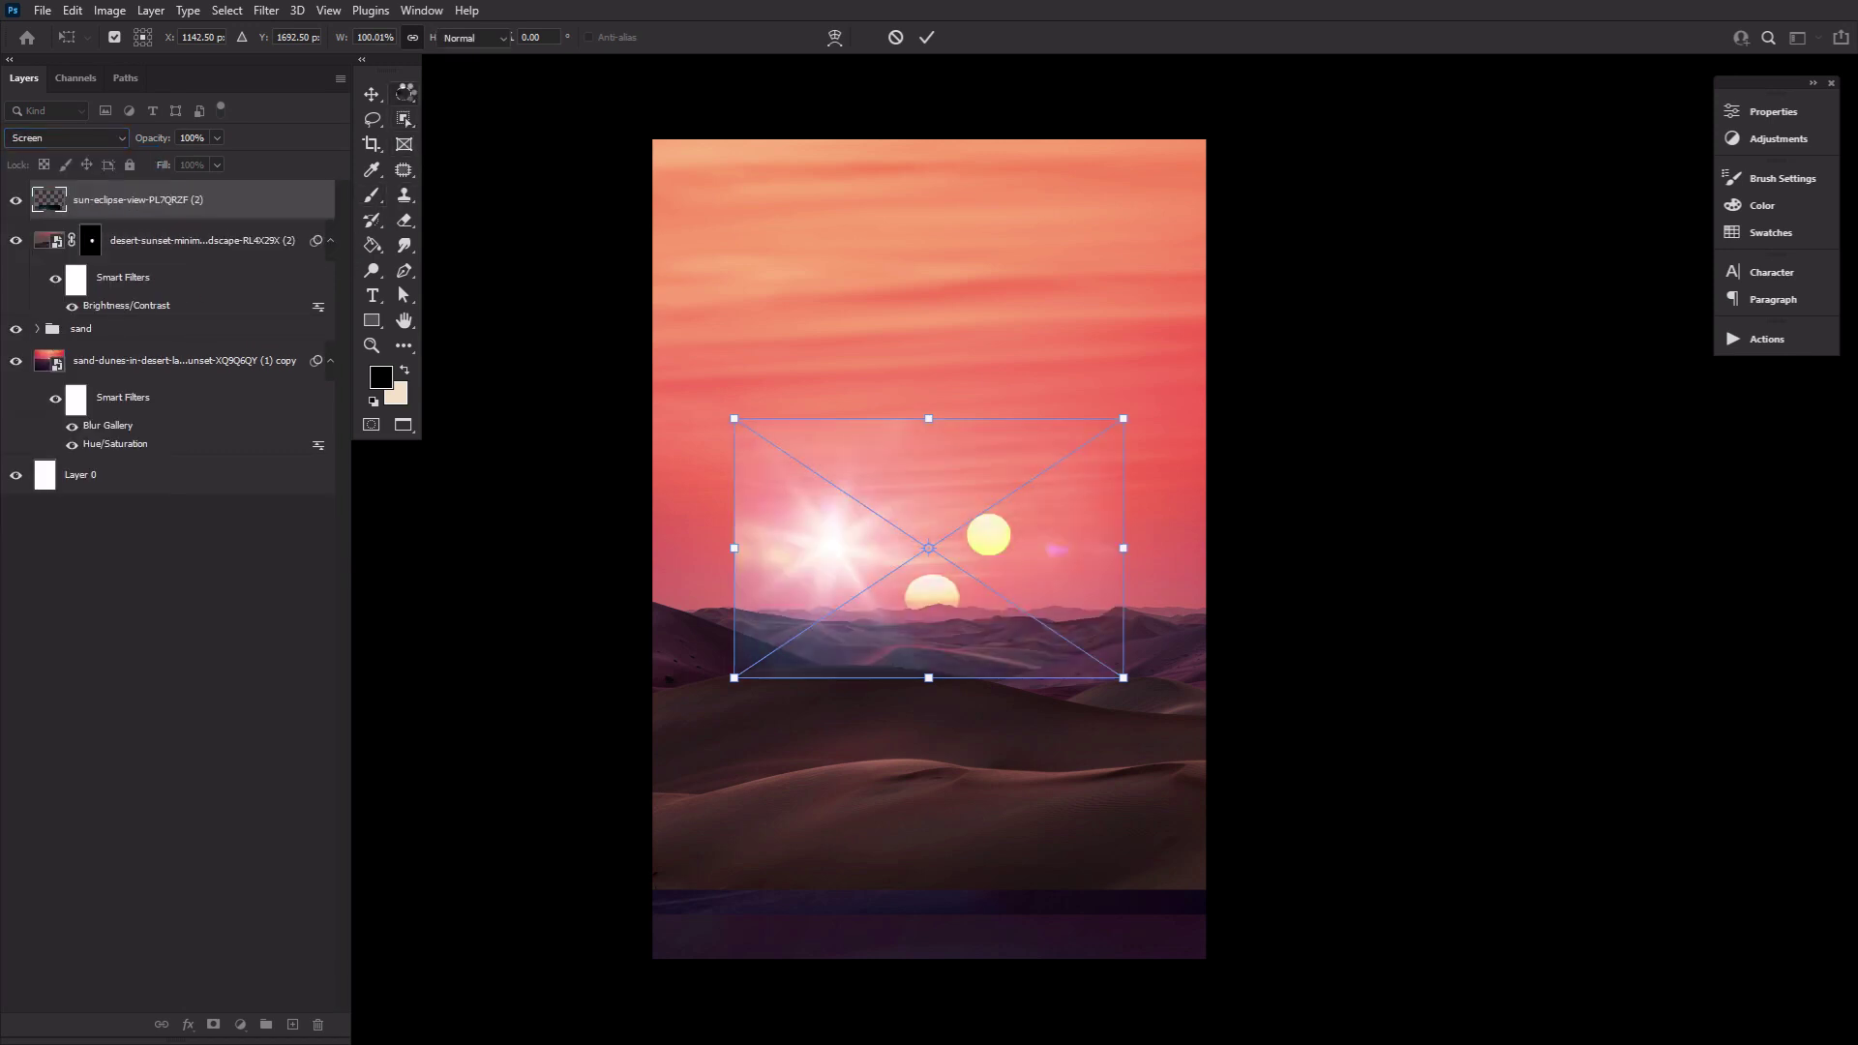
right_click(404, 93)
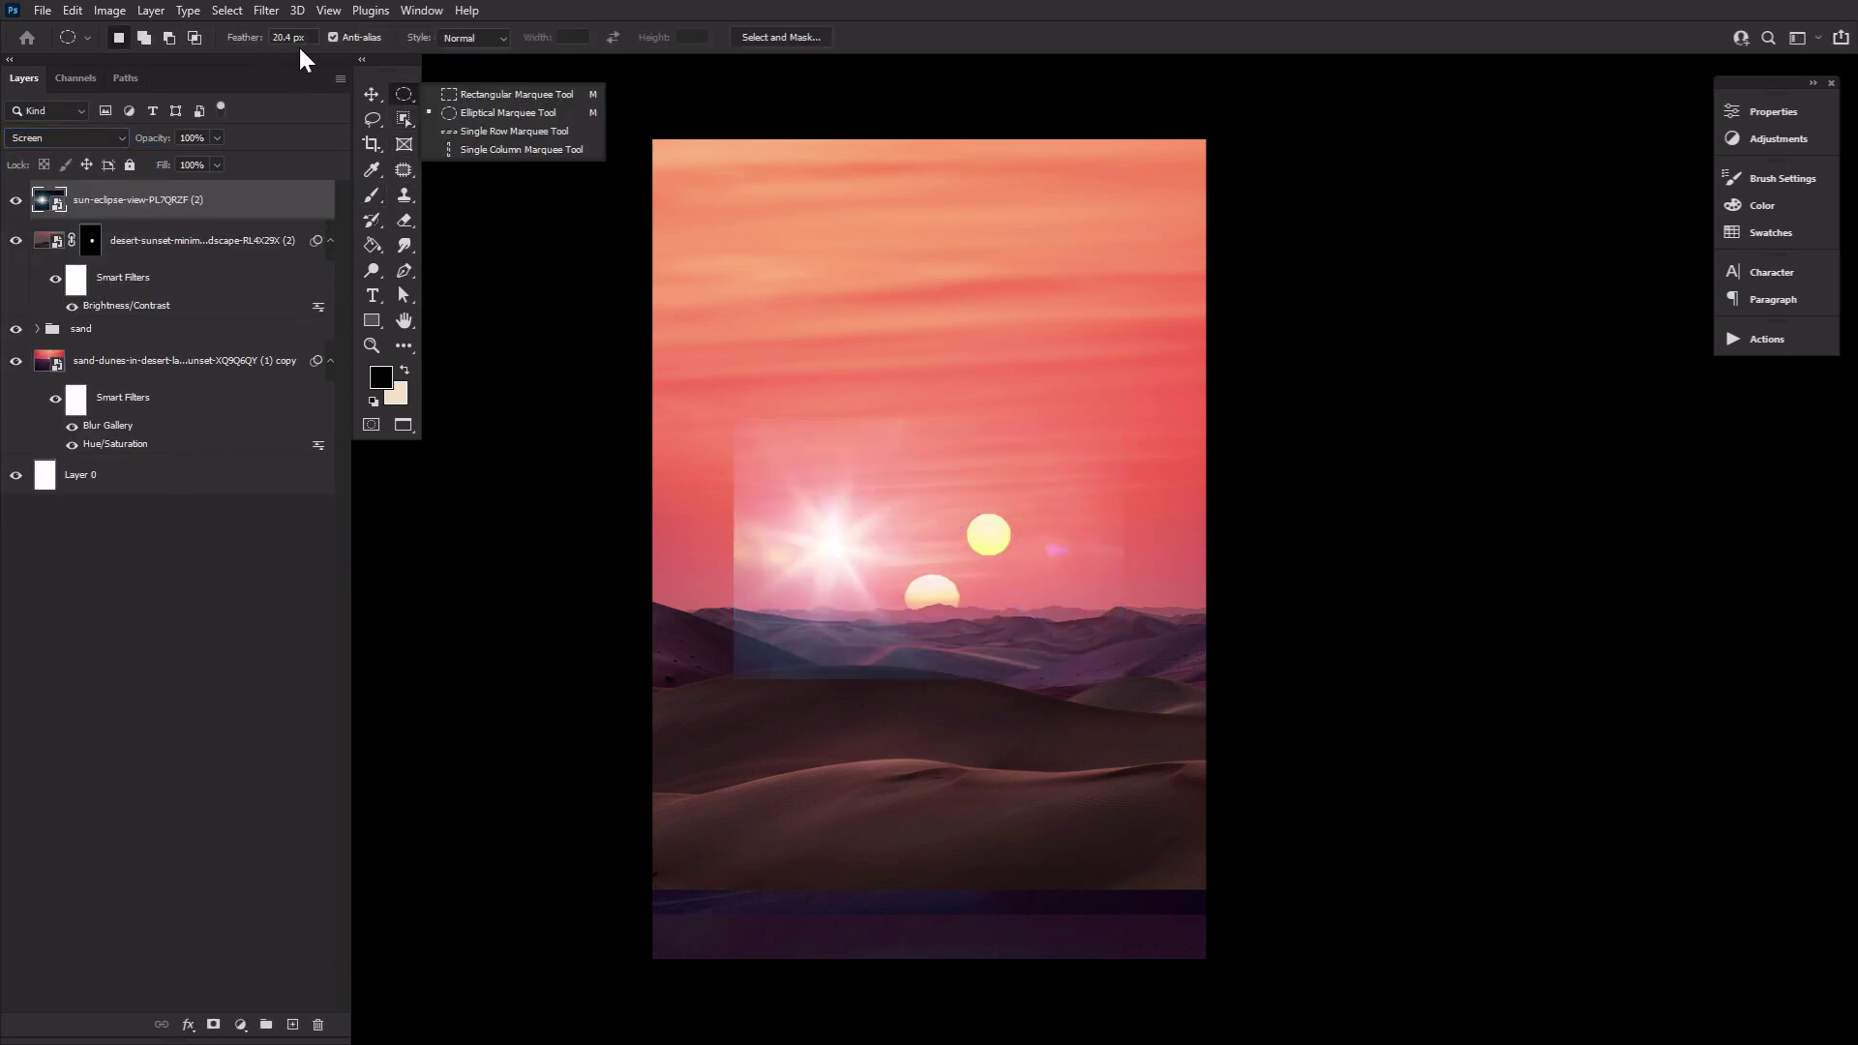
Step: Mask the sun-eclipse-view layer down to its flare with a feathered elliptical selection, and move the flare over the setting sun
left_click_drag(770, 486, 905, 611)
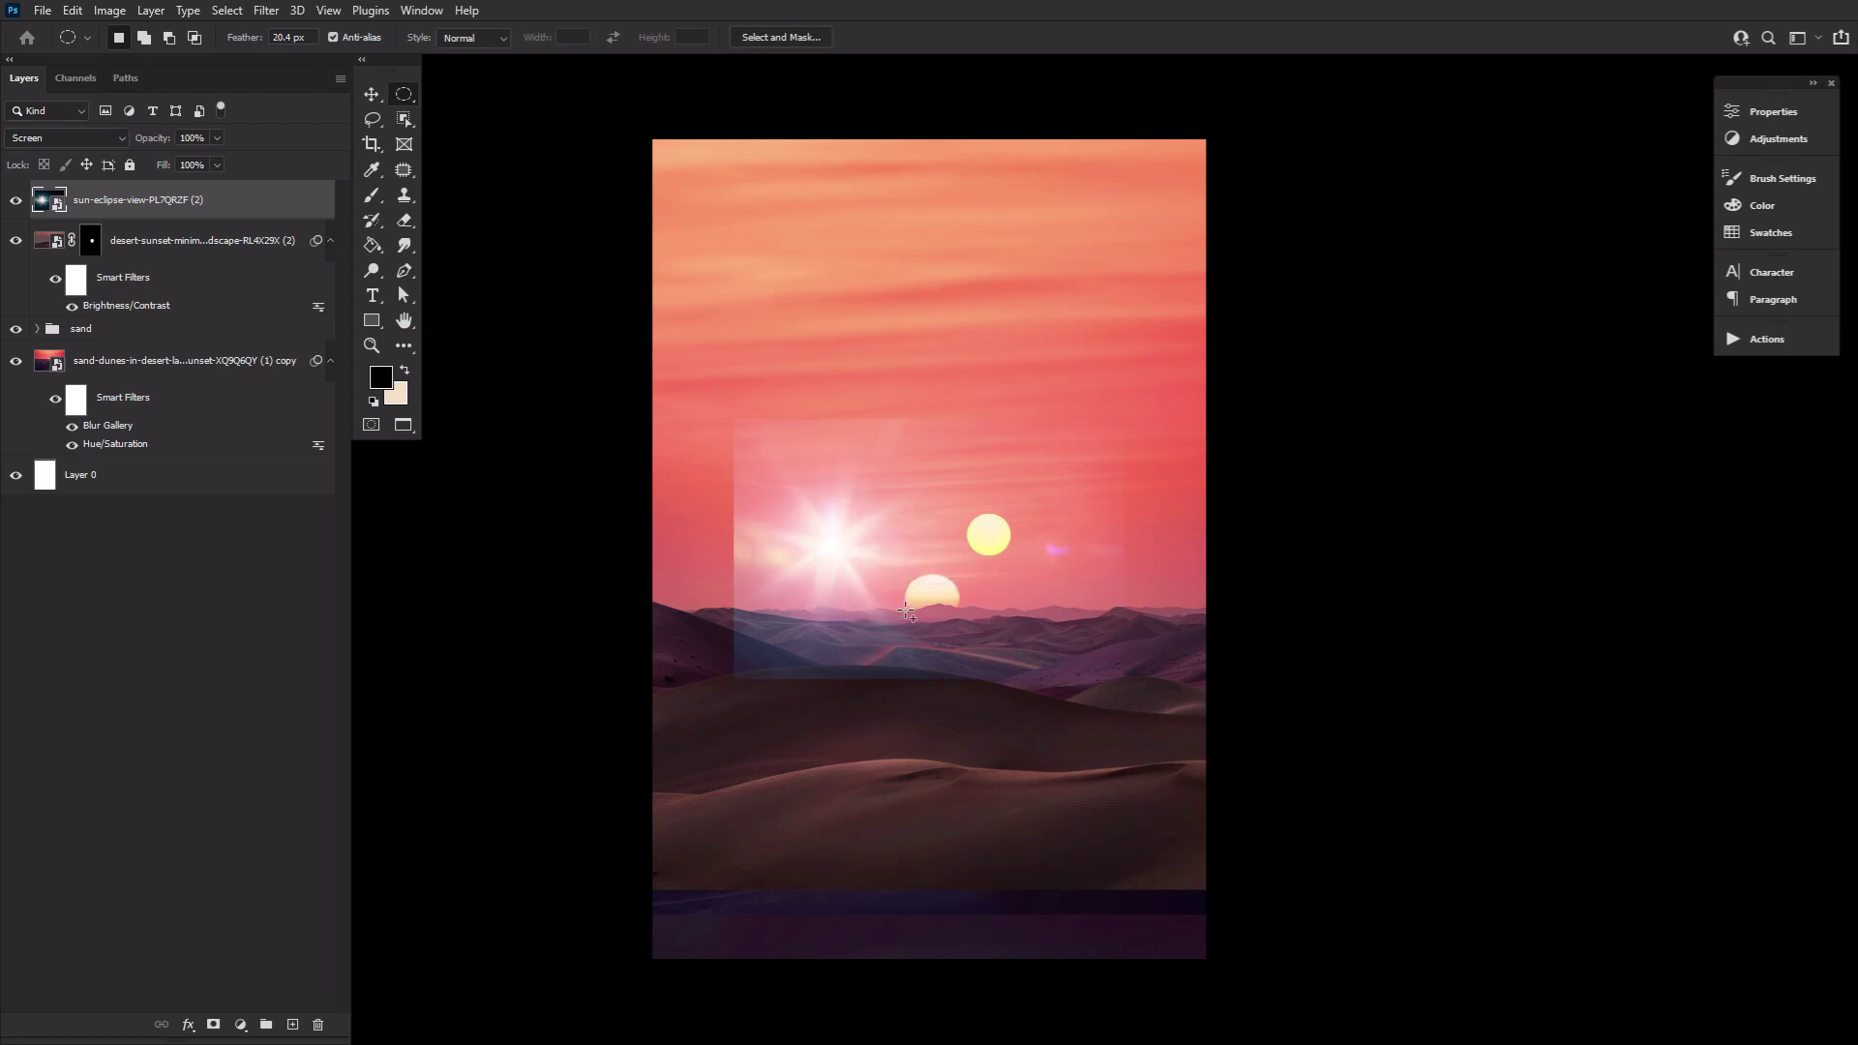
left_click(214, 1023)
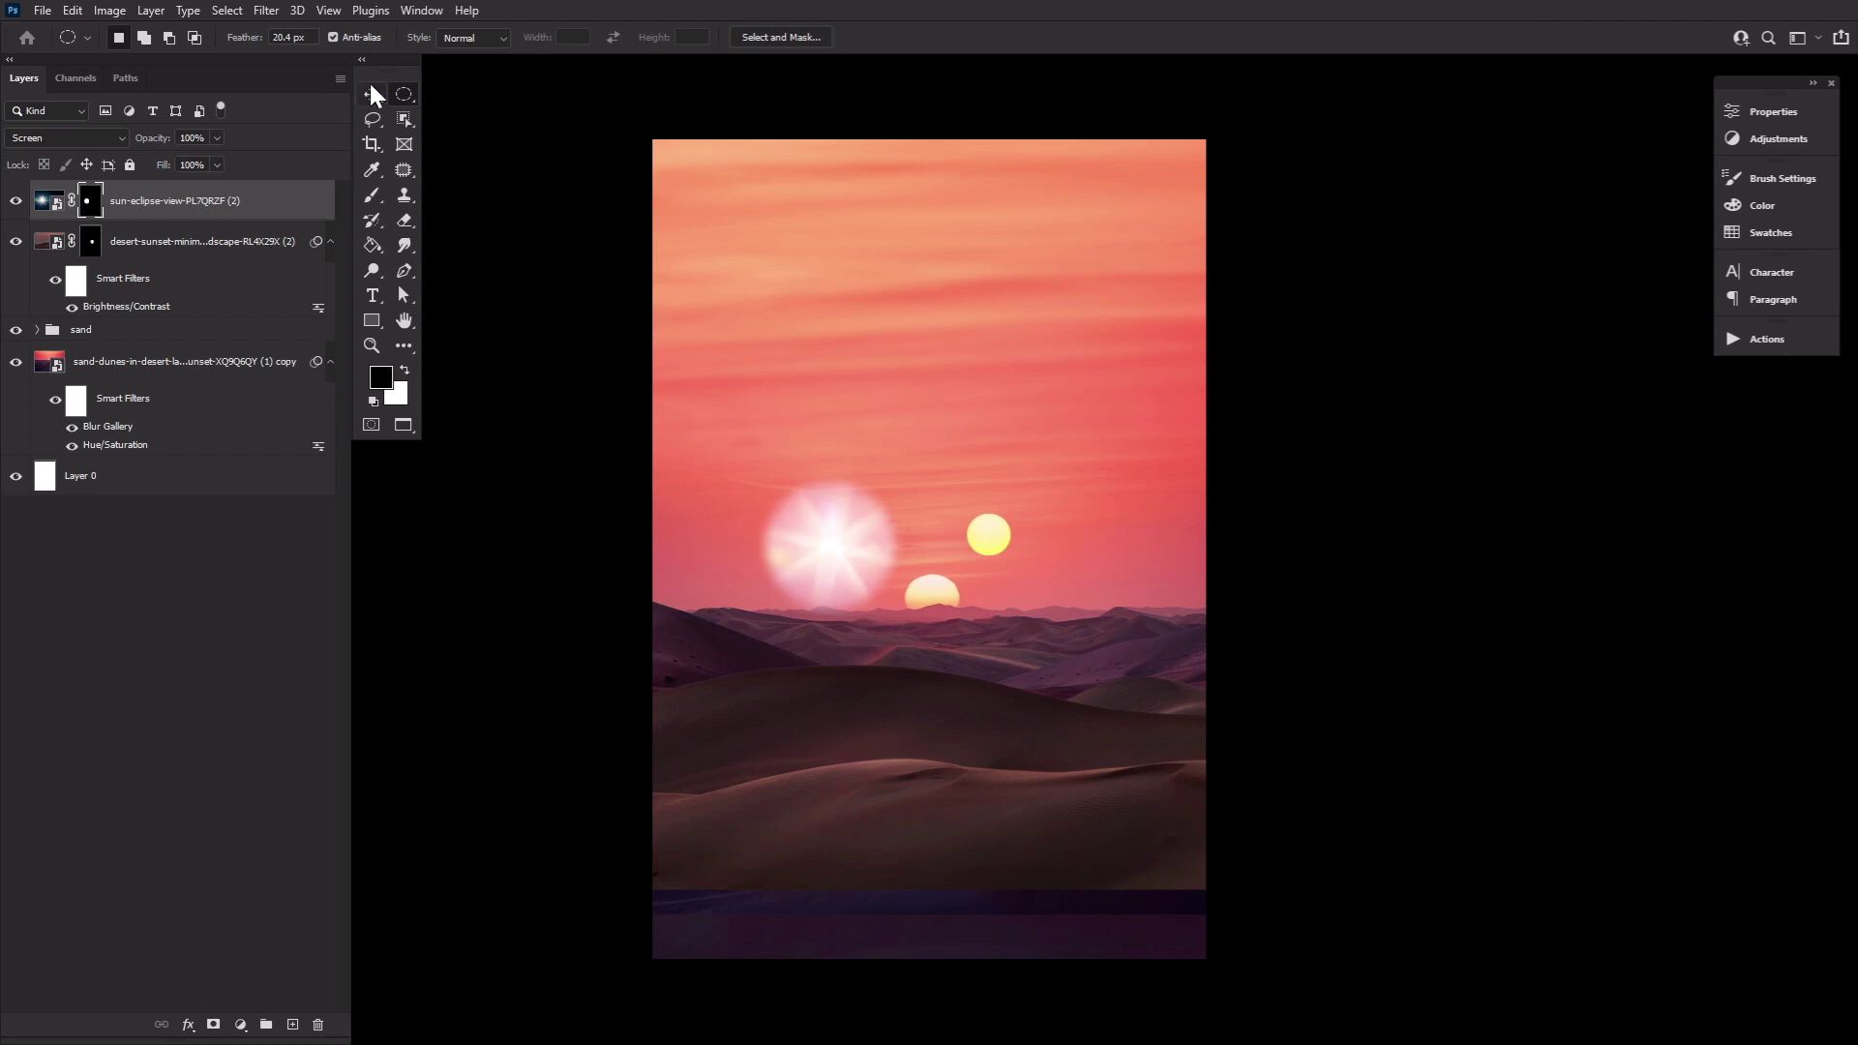
left_click(372, 94)
left_click_drag(859, 571, 961, 619)
Step: Apply Brightness/Contrast to the flare with brightness -150 and maximum contrast, and lower the layer's opacity to 55%
left_click(46, 206)
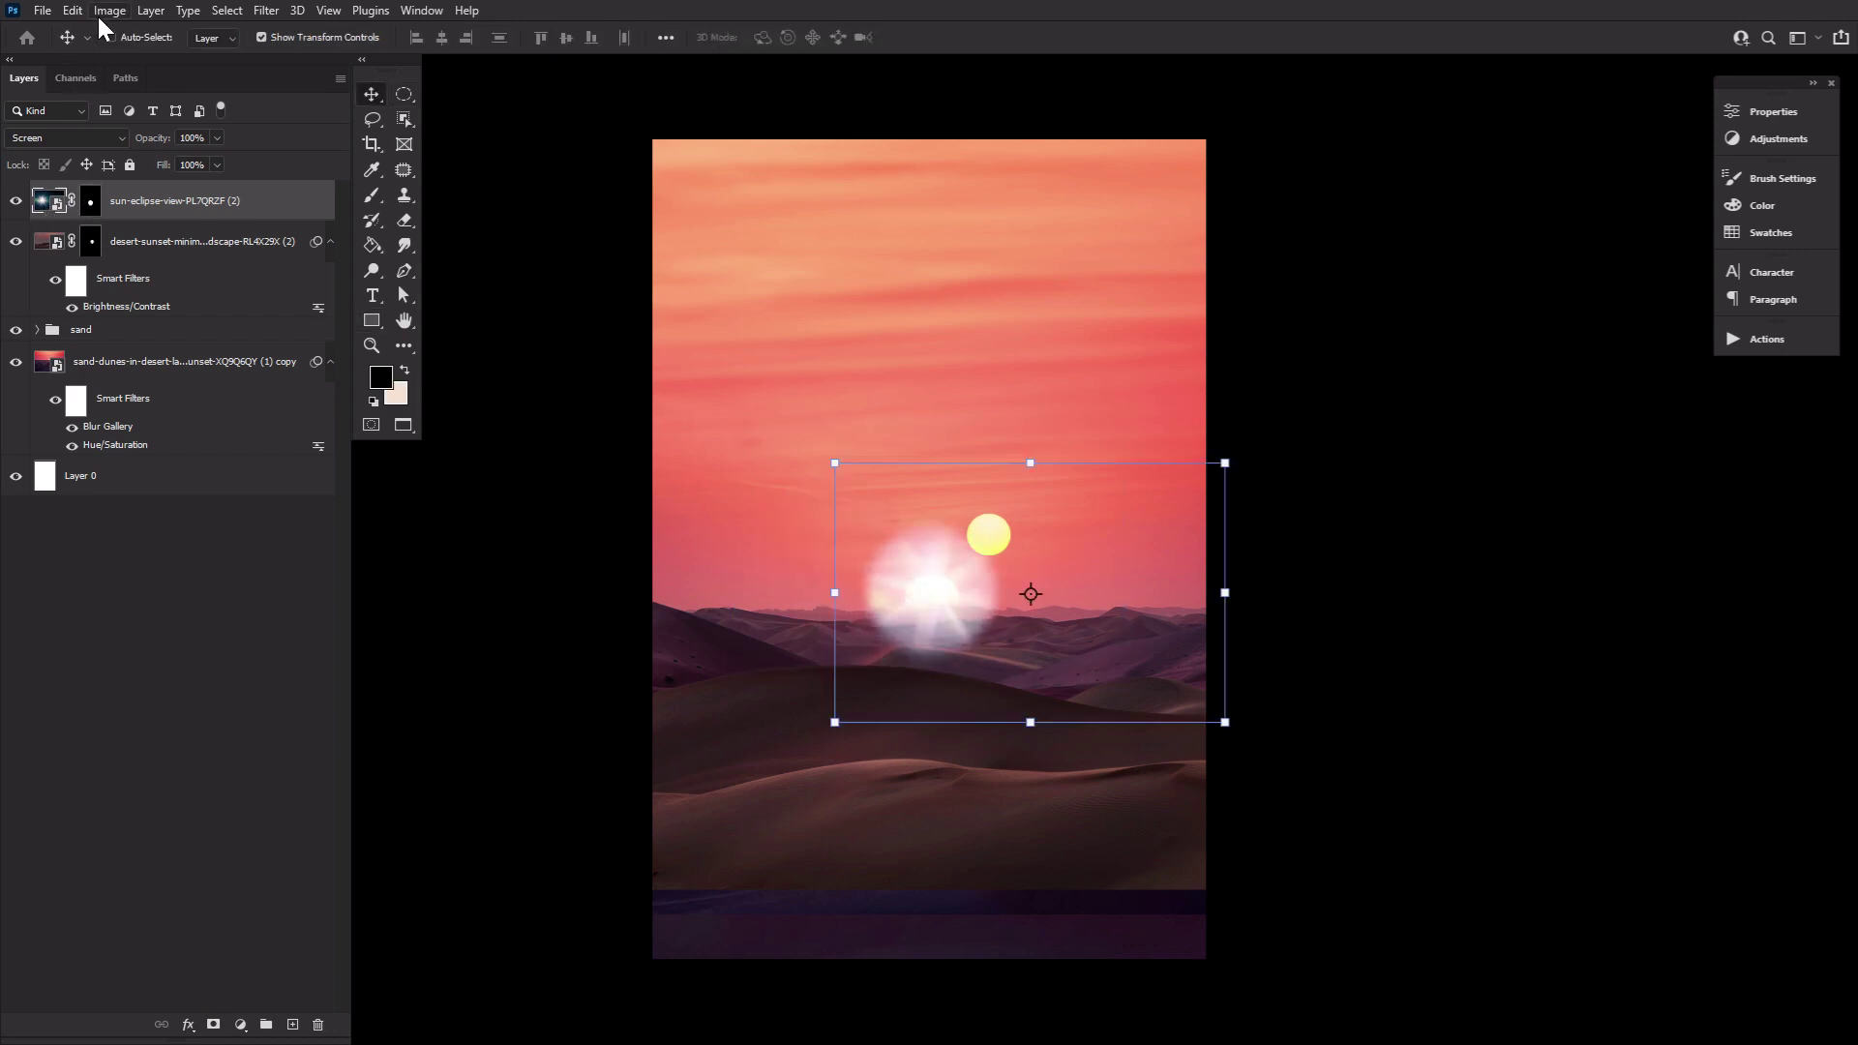
left_click(109, 10)
mouse_move(193, 55)
left_click(343, 58)
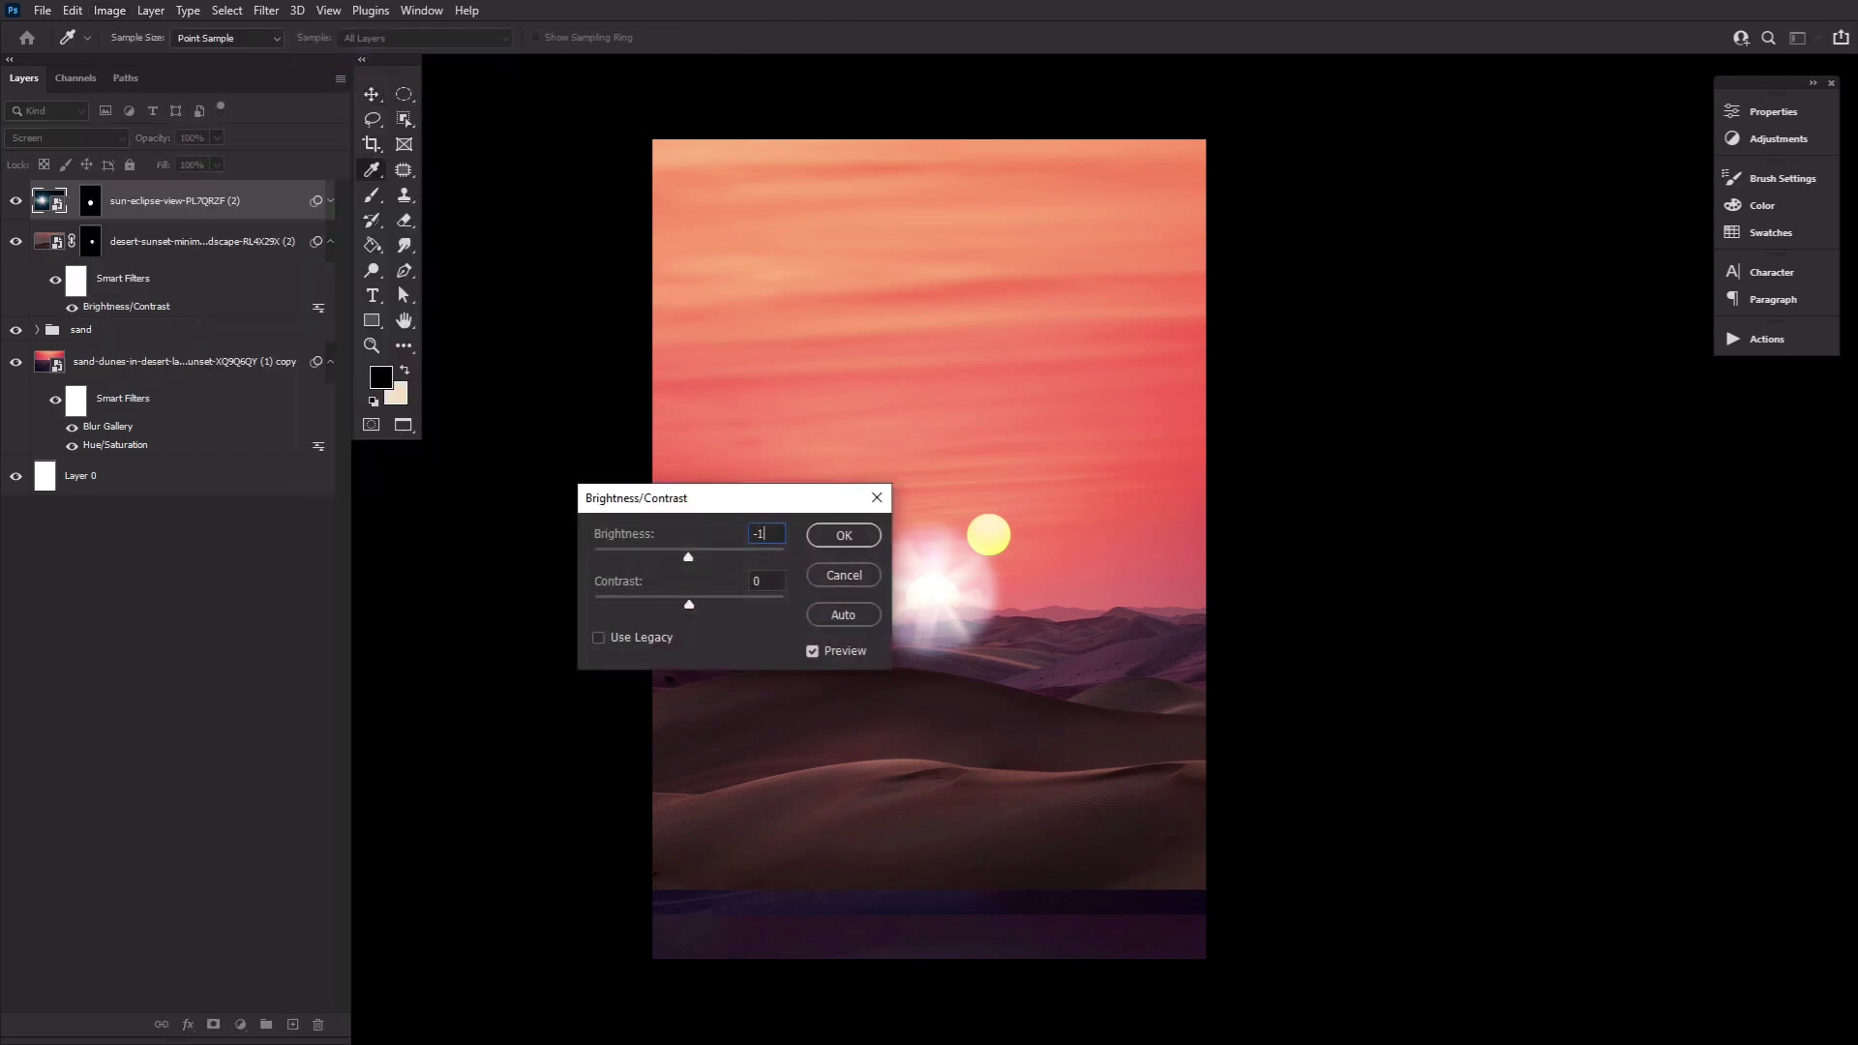
type("-150")
left_click_drag(689, 606, 876, 607)
left_click(838, 534)
key("v")
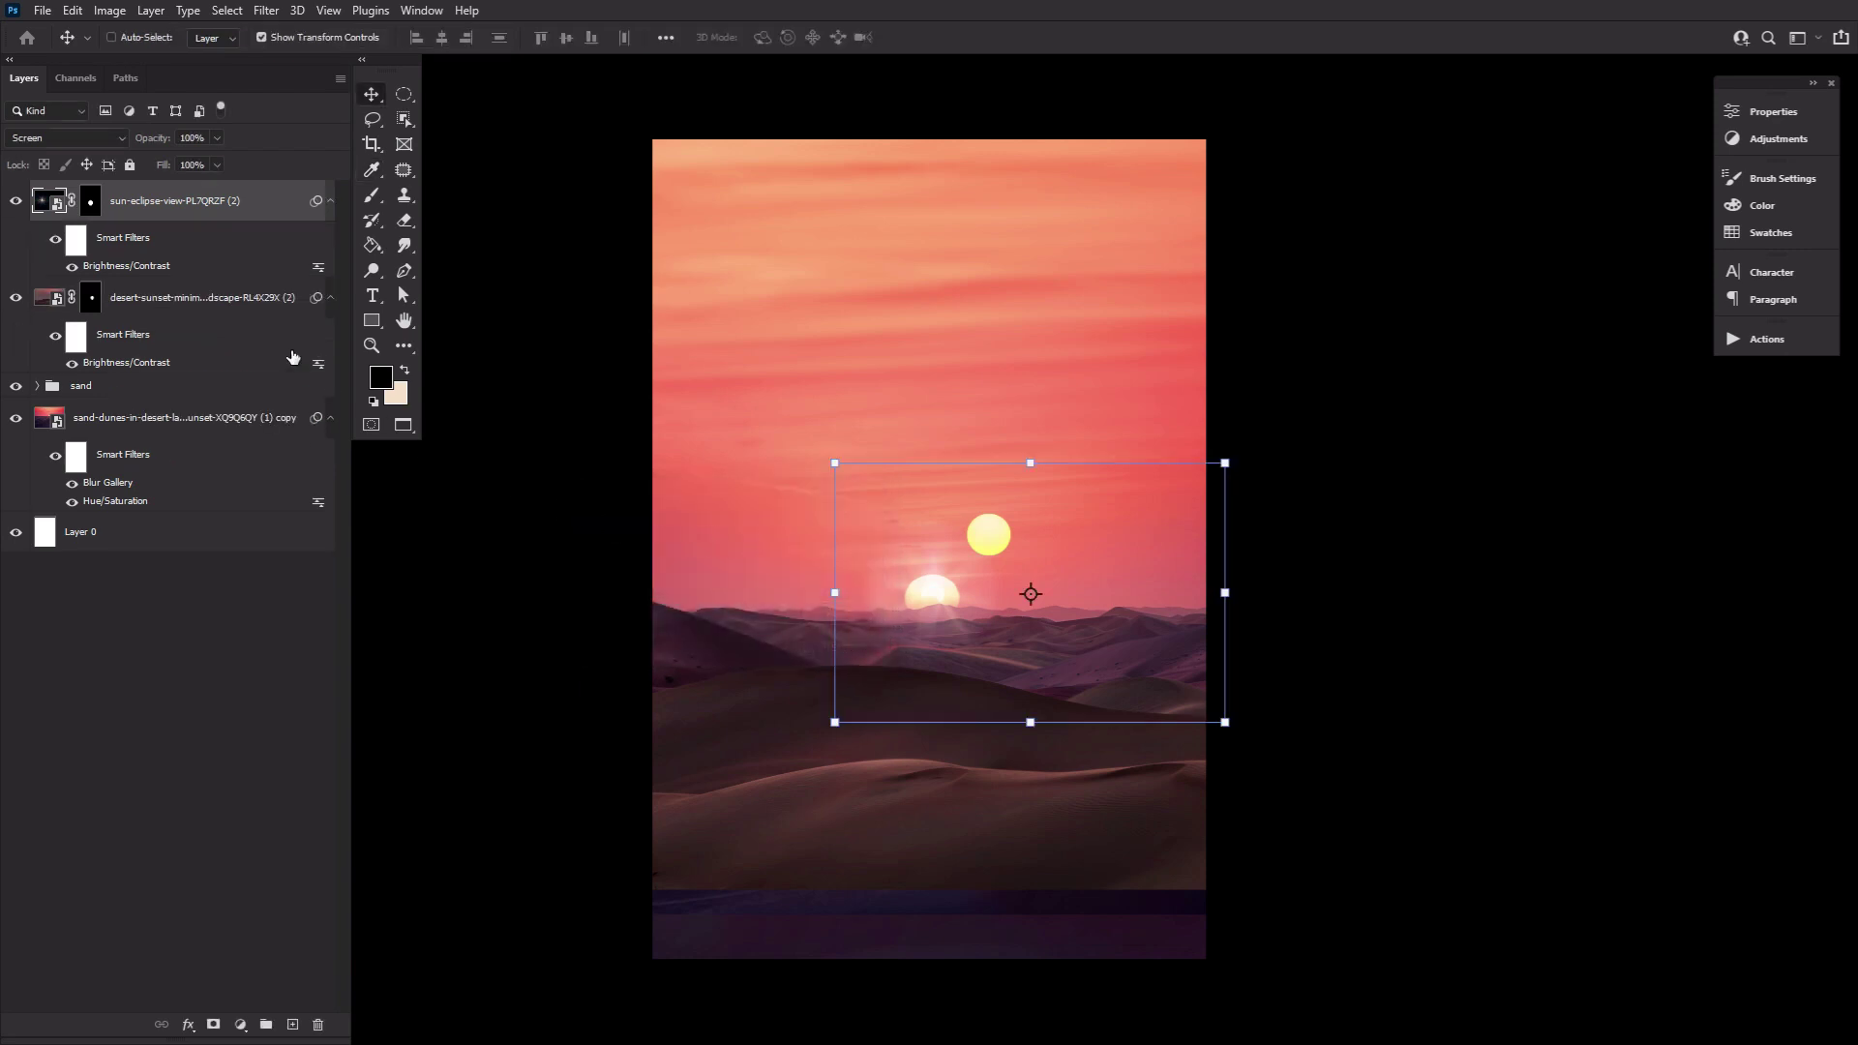
left_click_drag(160, 140, 116, 143)
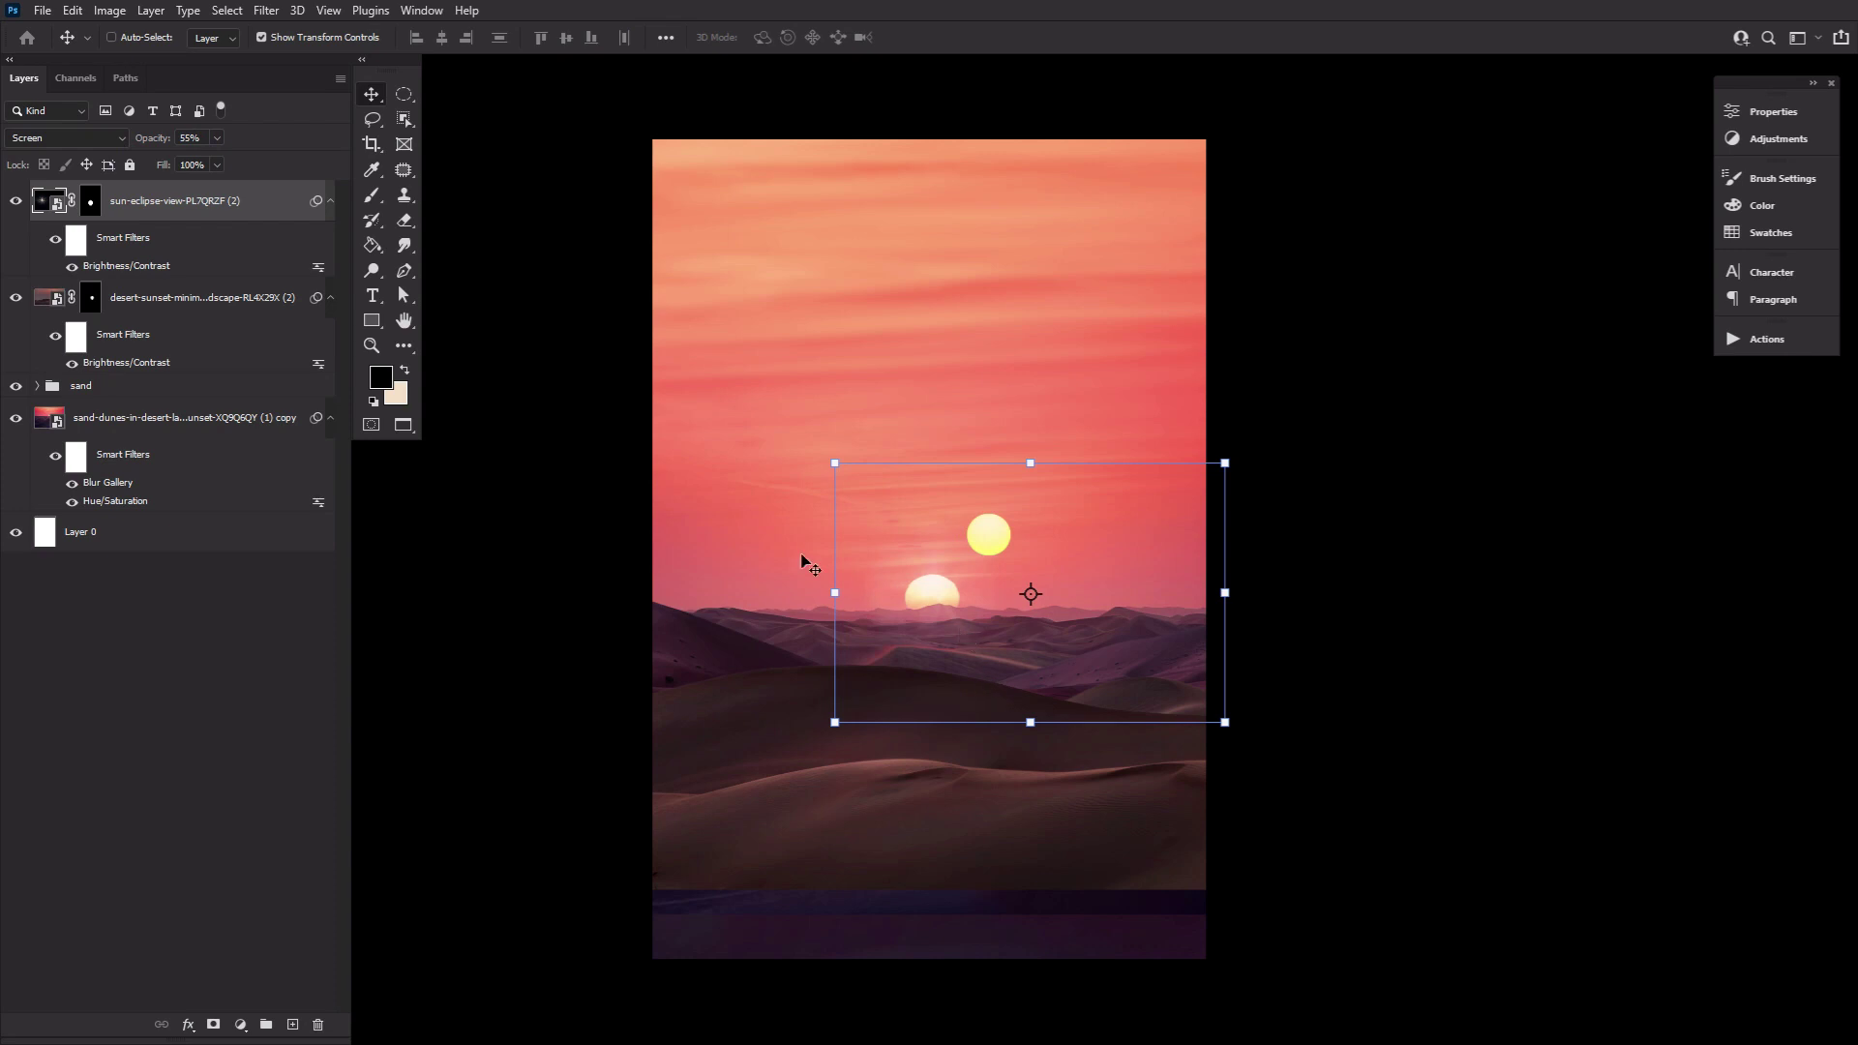
Step: Duplicate the flare layer, move the copy over the upper sun and scale it to about 87.58%
key("ctrl+j")
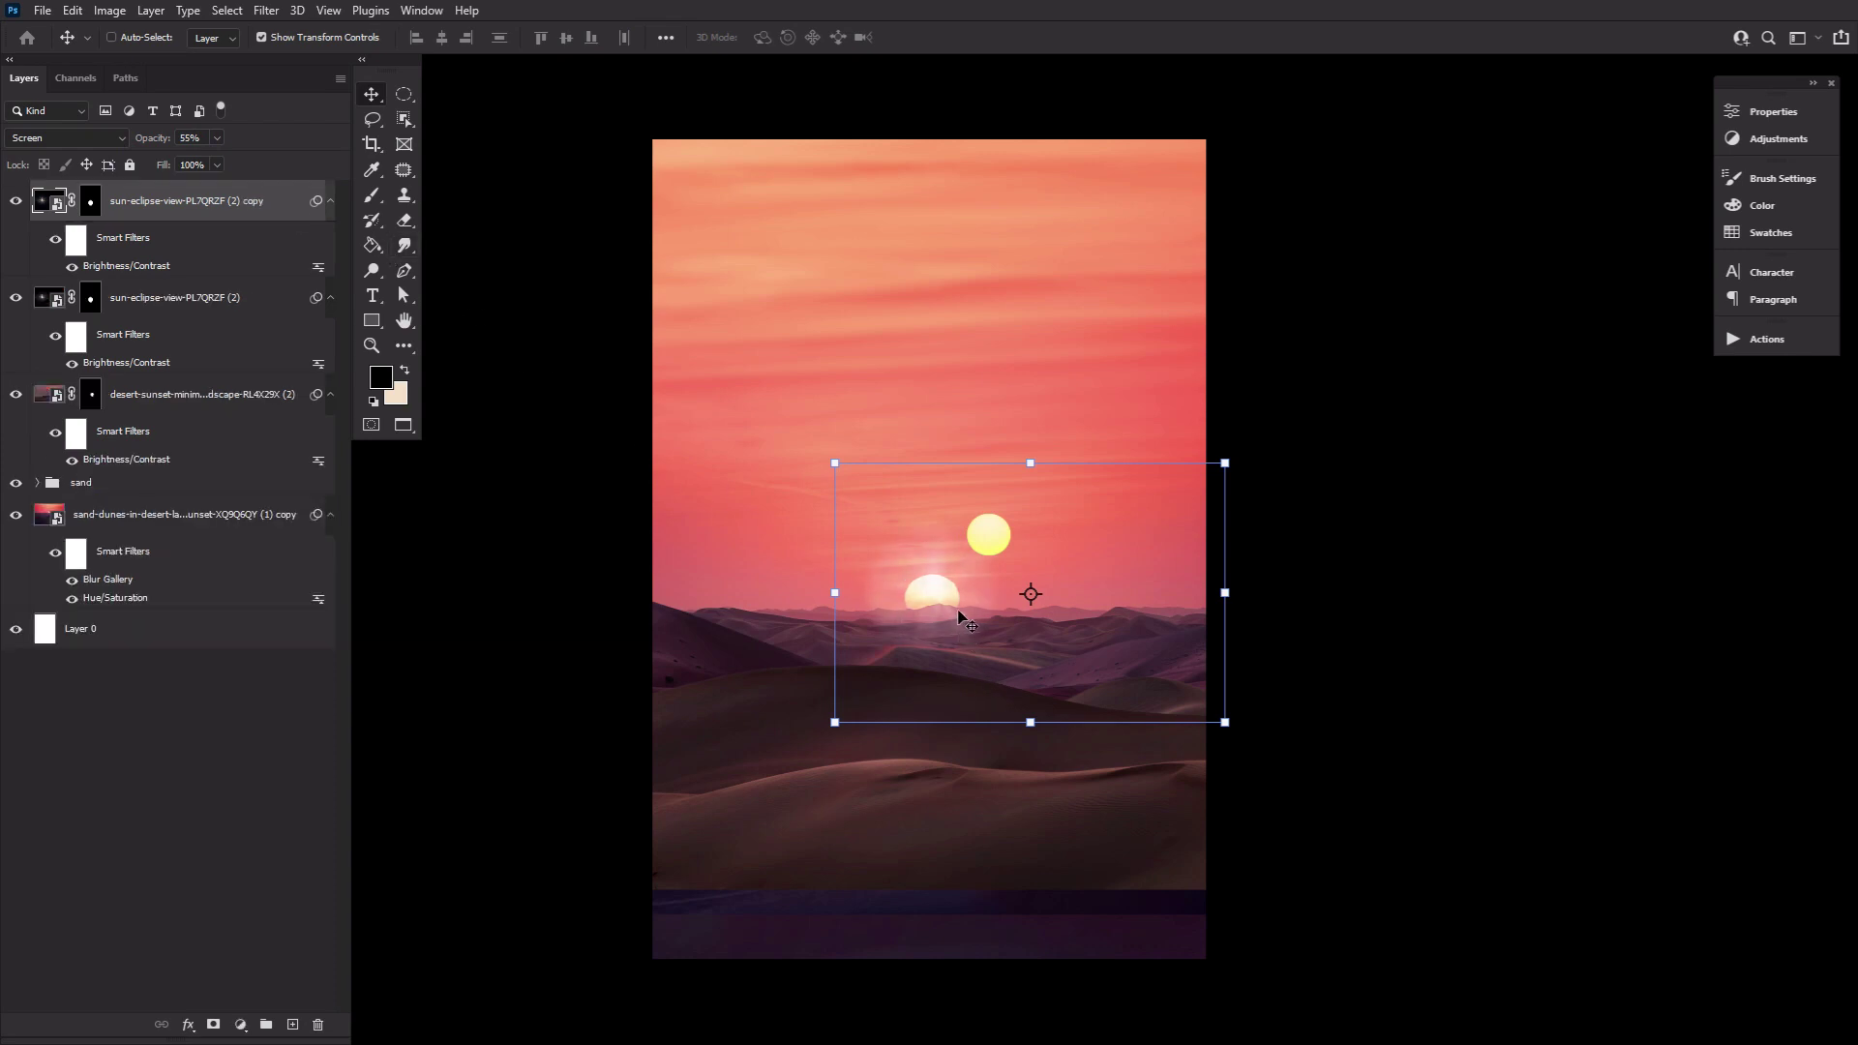
left_click_drag(959, 616, 1012, 558)
key("ctrl+t")
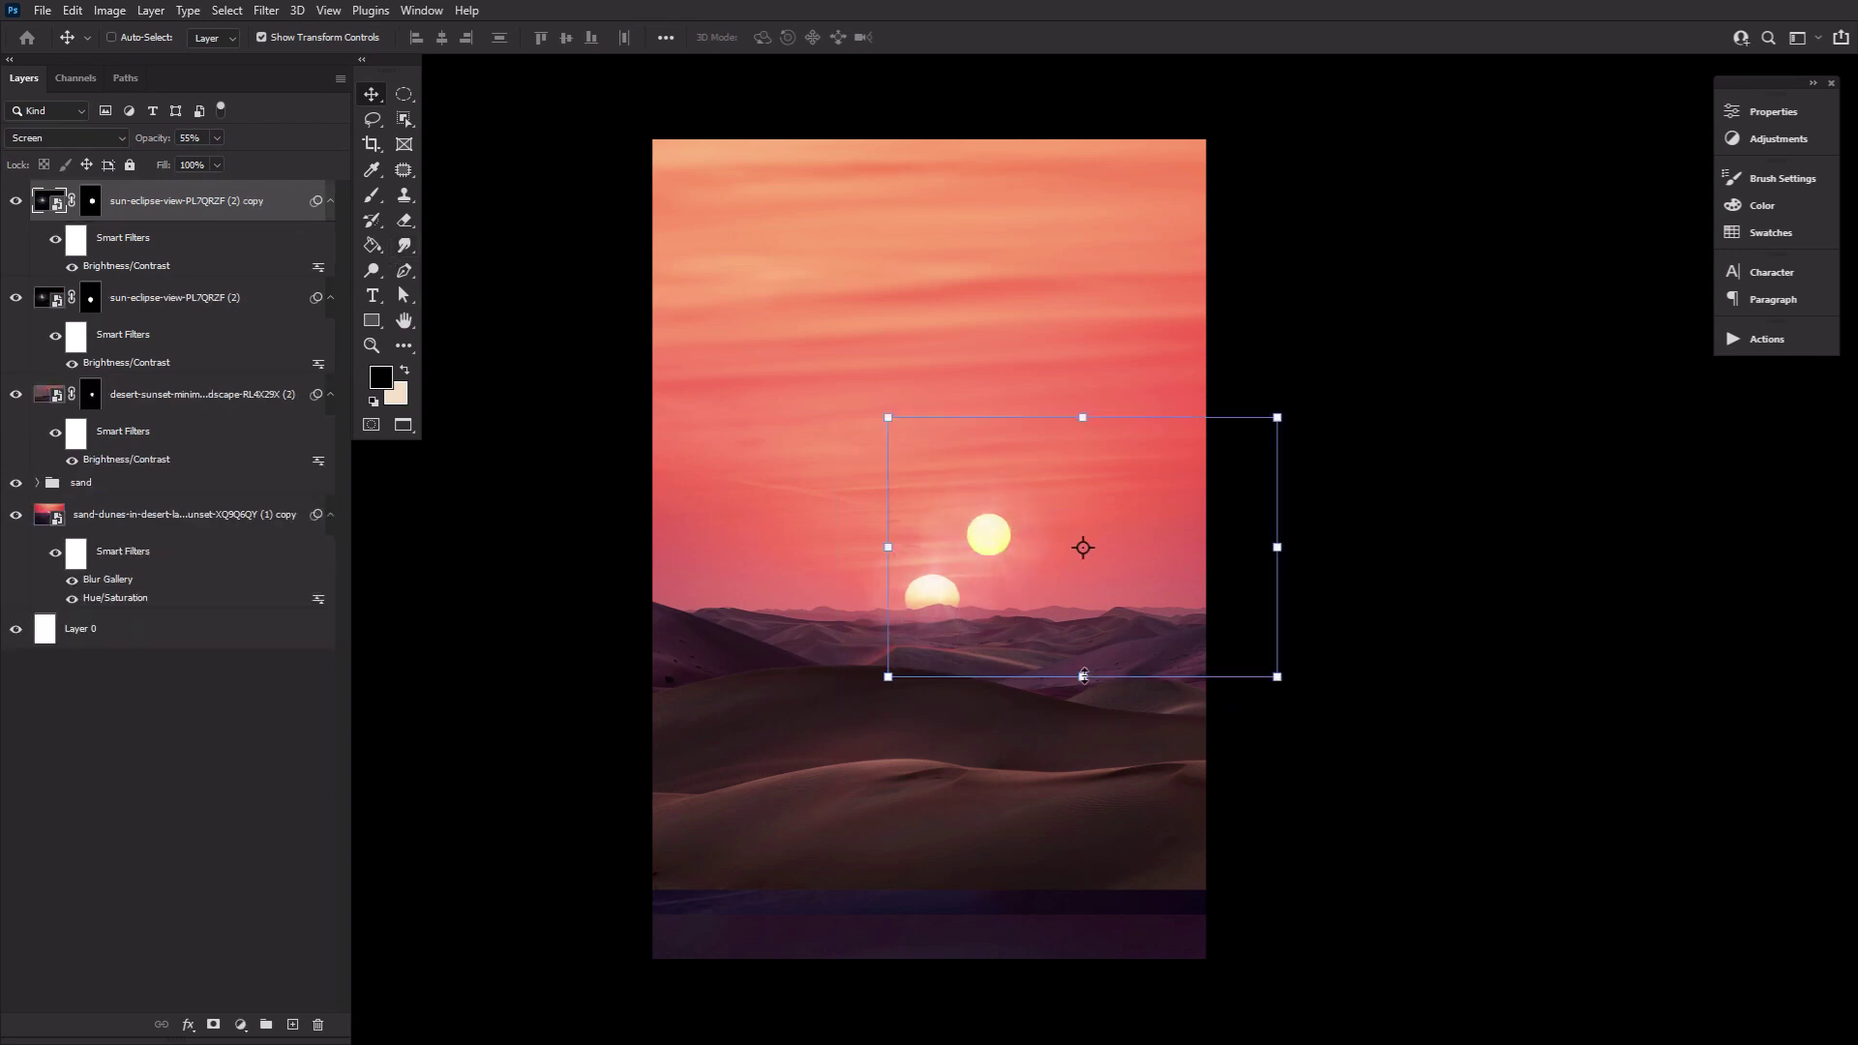
left_click_drag(1082, 673, 1082, 643)
left_click_drag(1030, 576, 1023, 584)
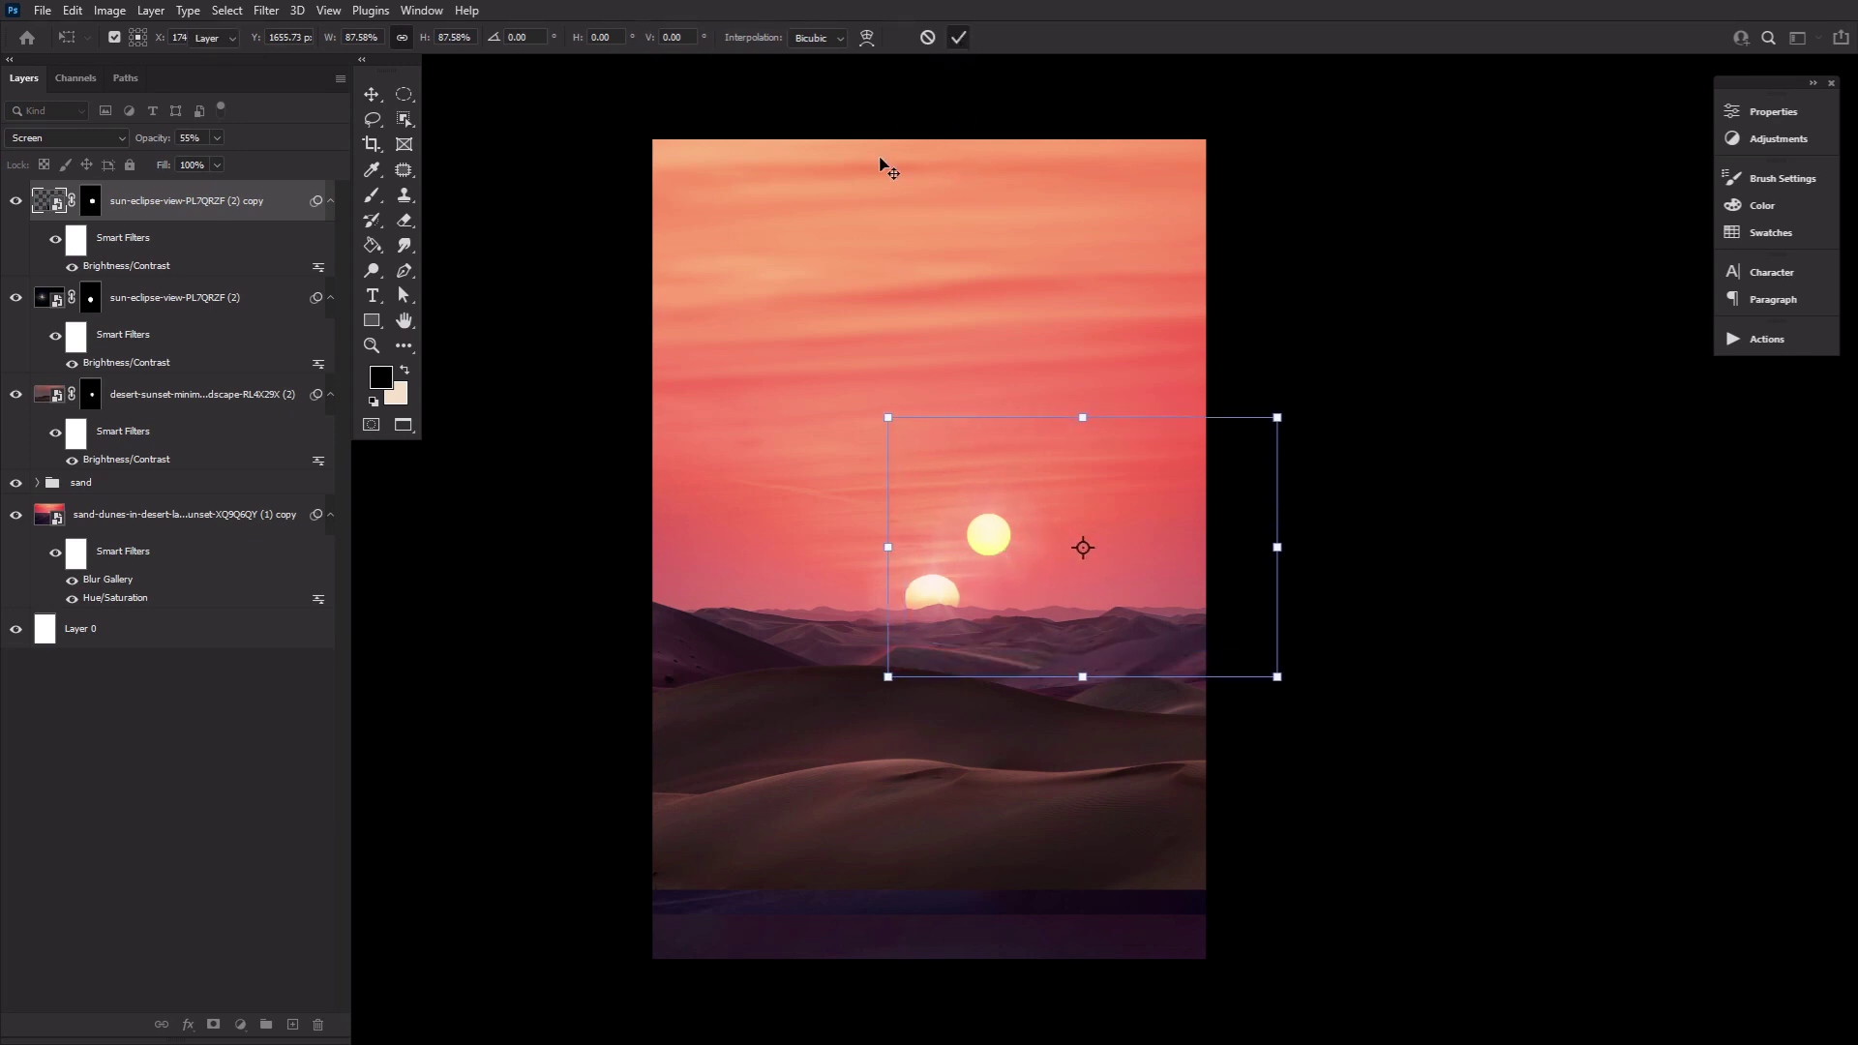
left_click(405, 321)
Step: Move the foreground desert-sunset dune layer in the sand group slightly down
left_click(36, 483)
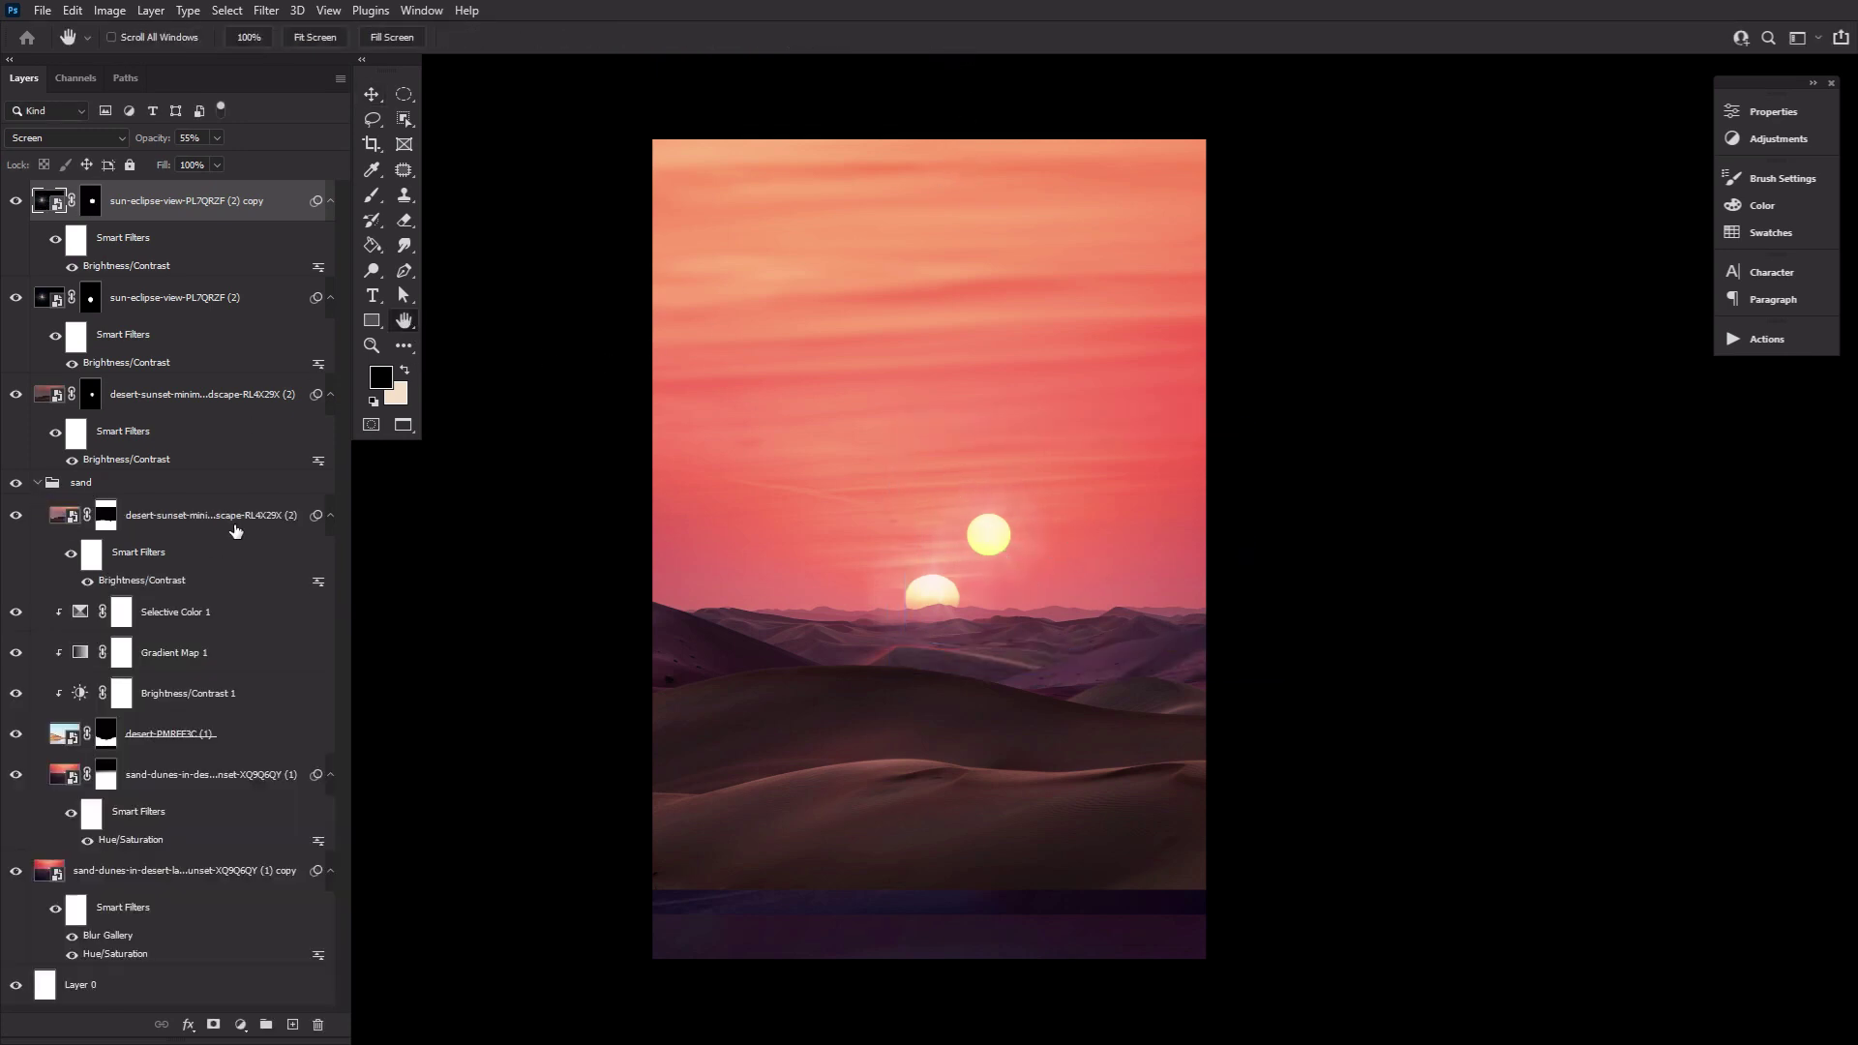
left_click(234, 519)
key("v")
left_click_drag(801, 752, 801, 767)
key("shift+Down")
key("shift+Down")
key("shift+Down")
key("shift+Down")
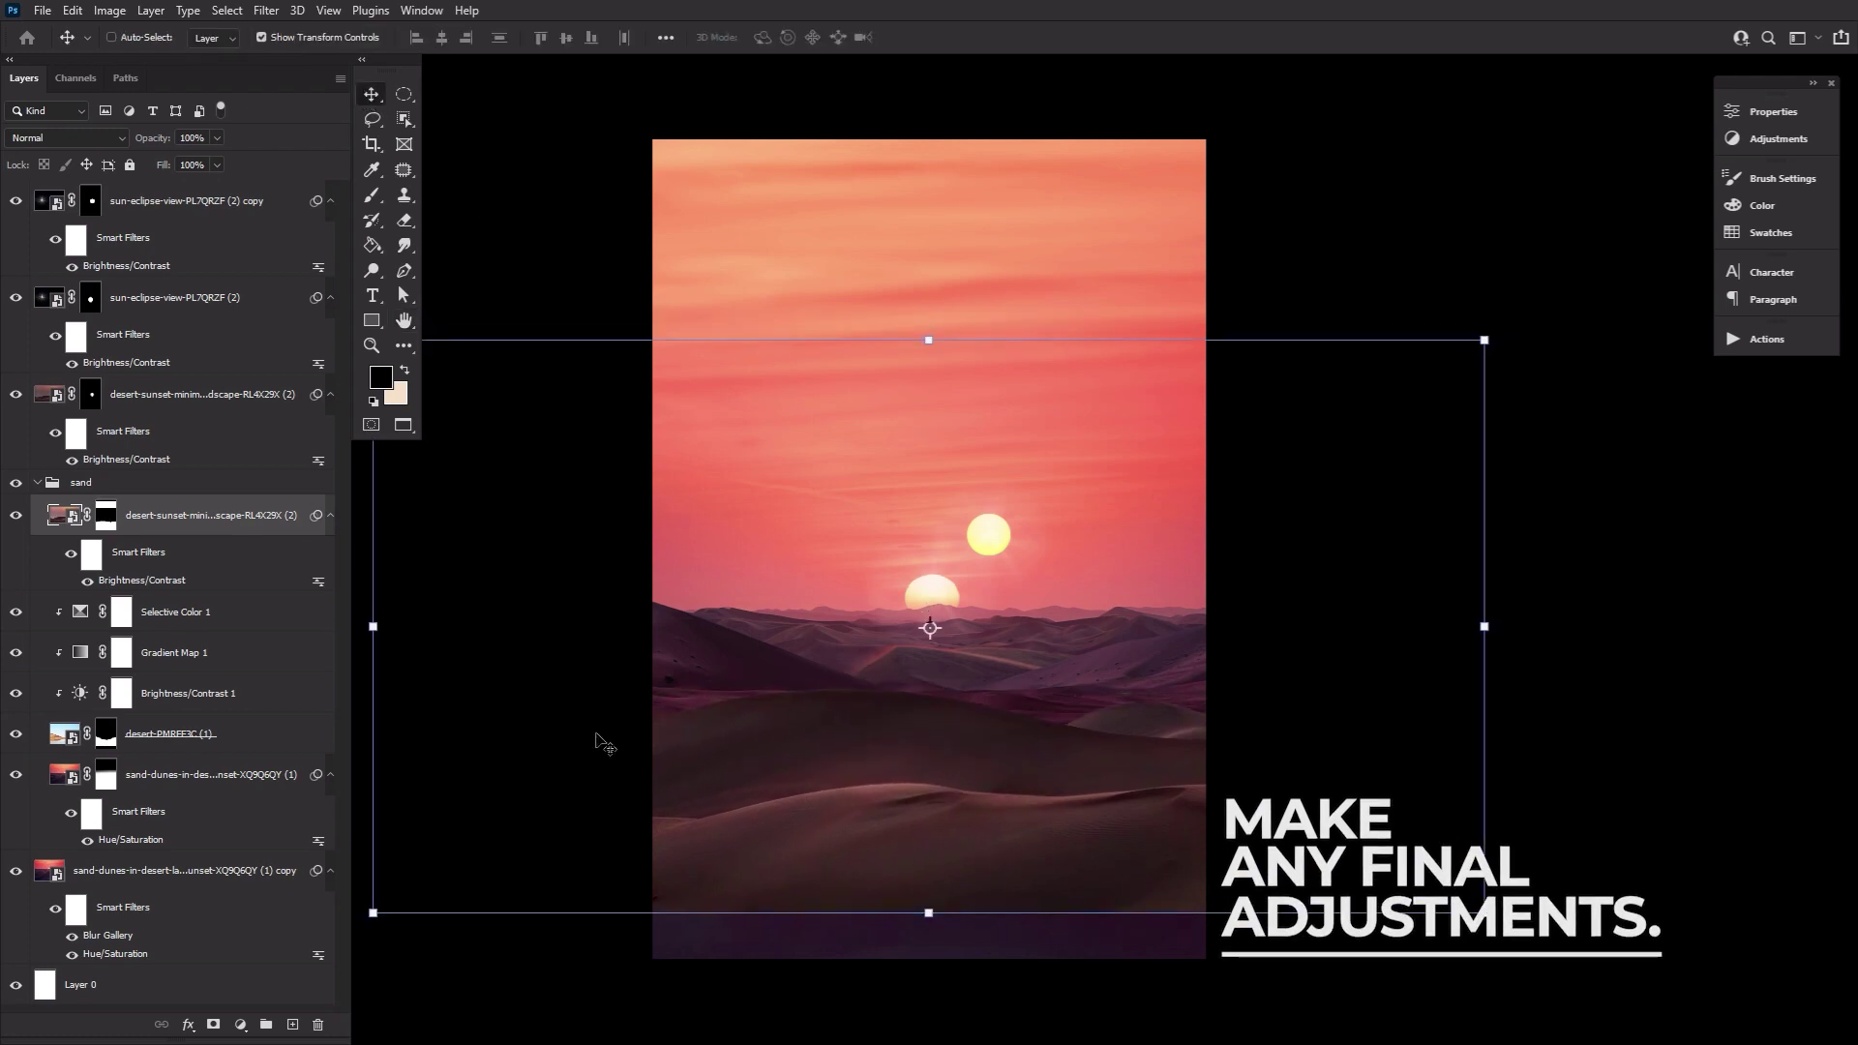
Step: Shift the middle dune photo in the sand group to the right and slightly down
left_click(254, 735)
left_click_drag(728, 639, 739, 648)
key("shift+Right")
key("shift+Right")
key("shift+Right")
key("shift+Right")
key("shift+Right")
key("shift+Right")
key("shift+Right")
key("shift+Right")
key("shift+Right")
key("shift+Right")
key("shift+Right")
key("shift+Right")
key("shift+Left")
key("shift+Up")
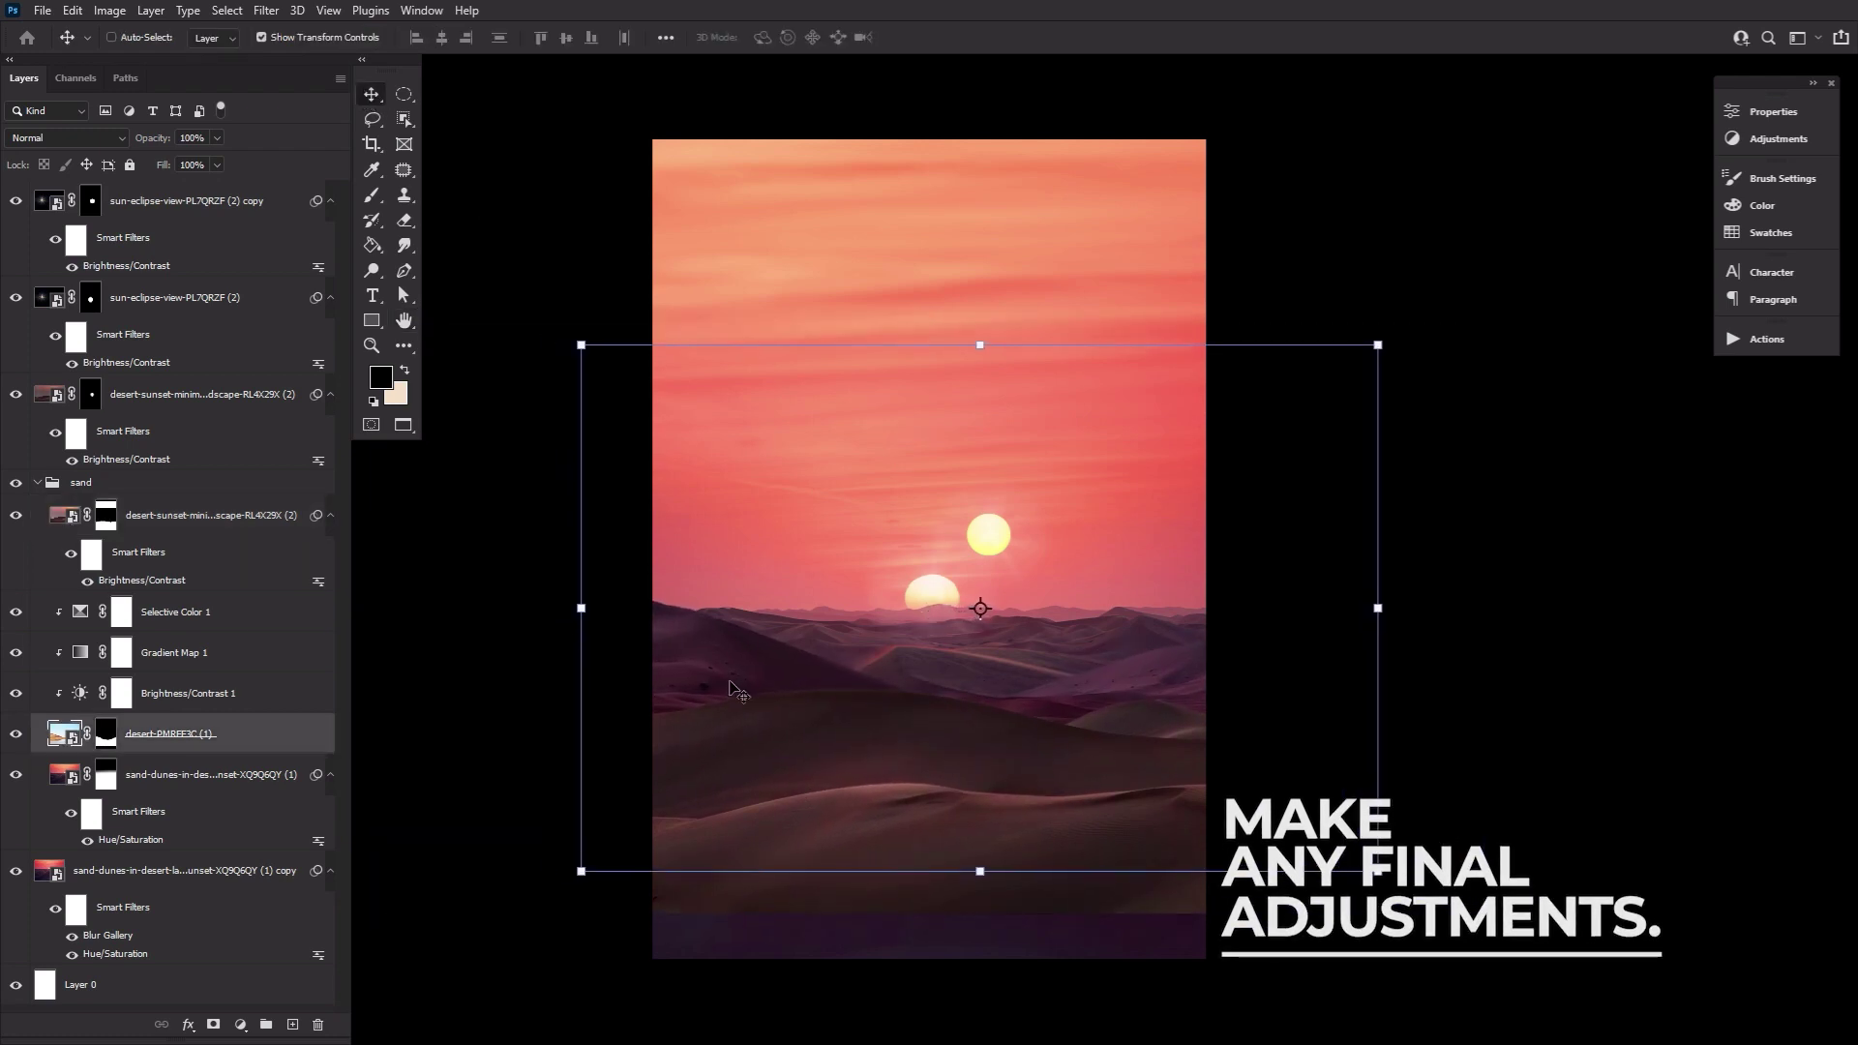
Step: Enlarge the foreground desert-sunset dune layer slightly and shift it a little left, leaving the sand group collapsed
left_click(216, 527)
left_click_drag(927, 342, 927, 320)
left_click_drag(786, 733, 762, 733)
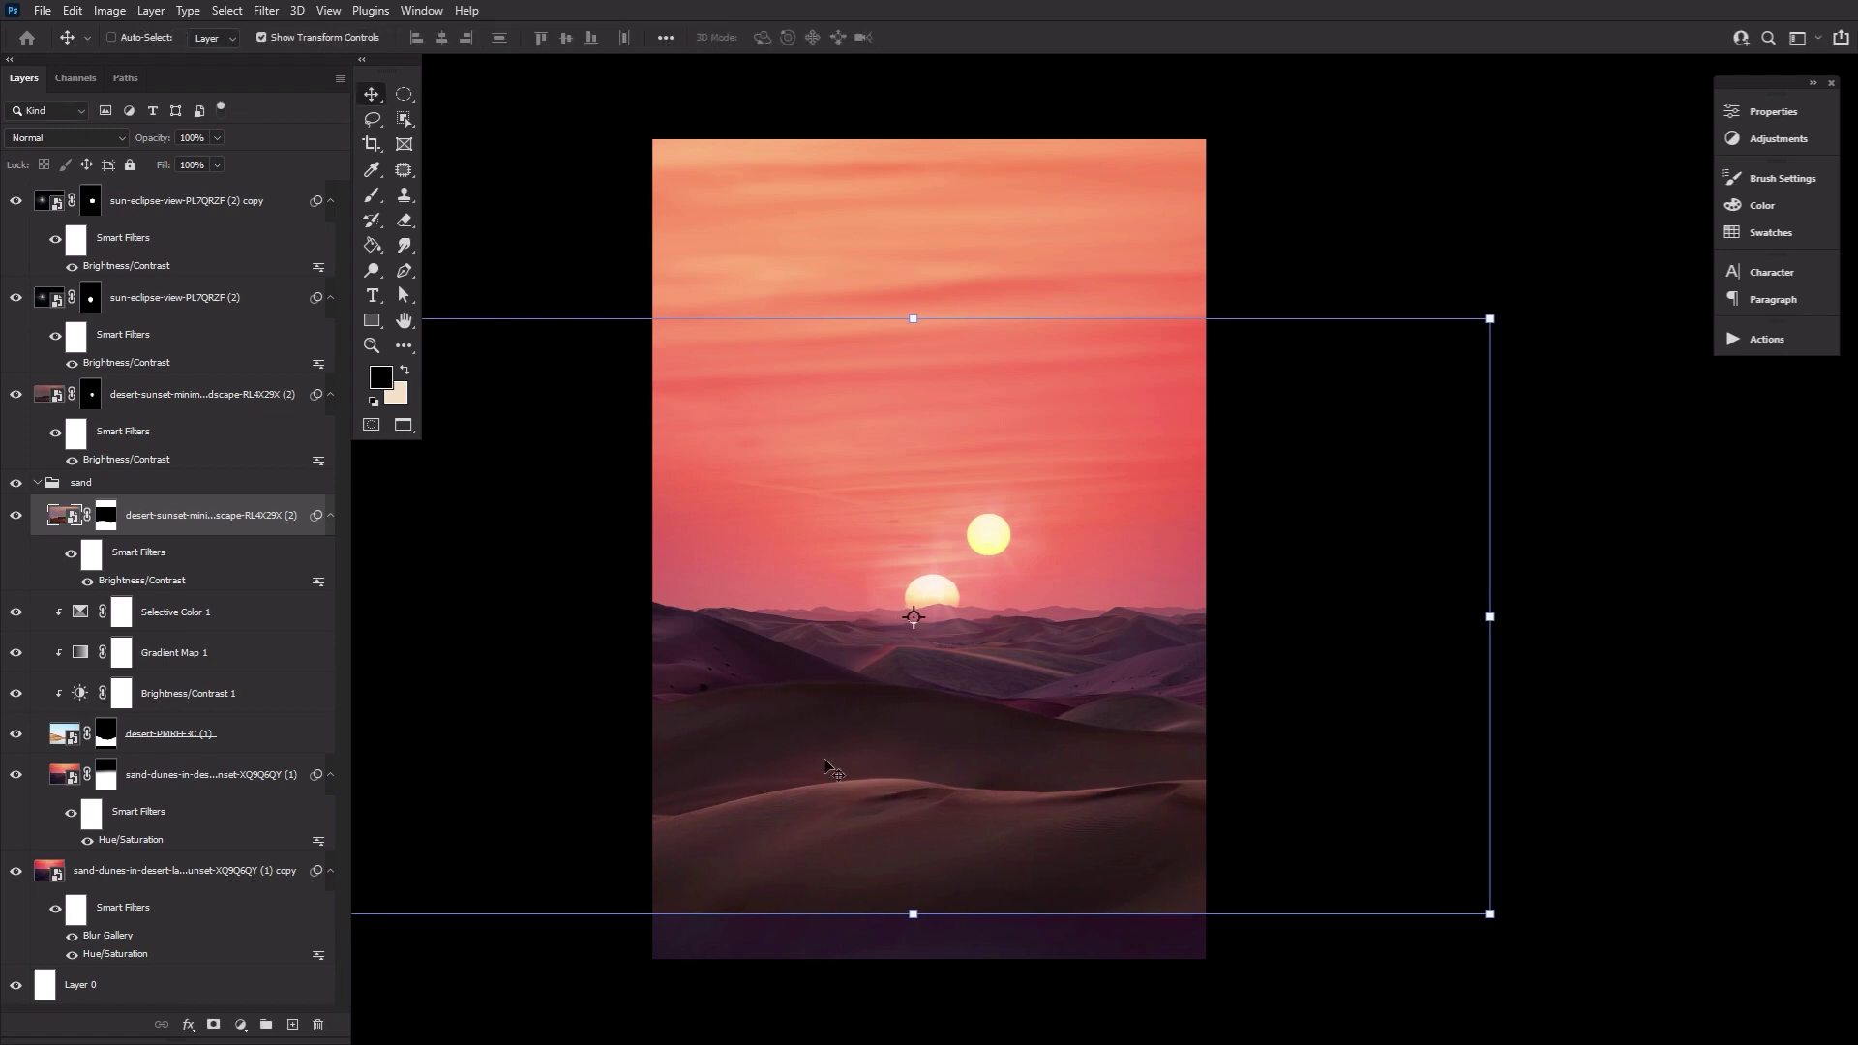
key("Return")
left_click(37, 483)
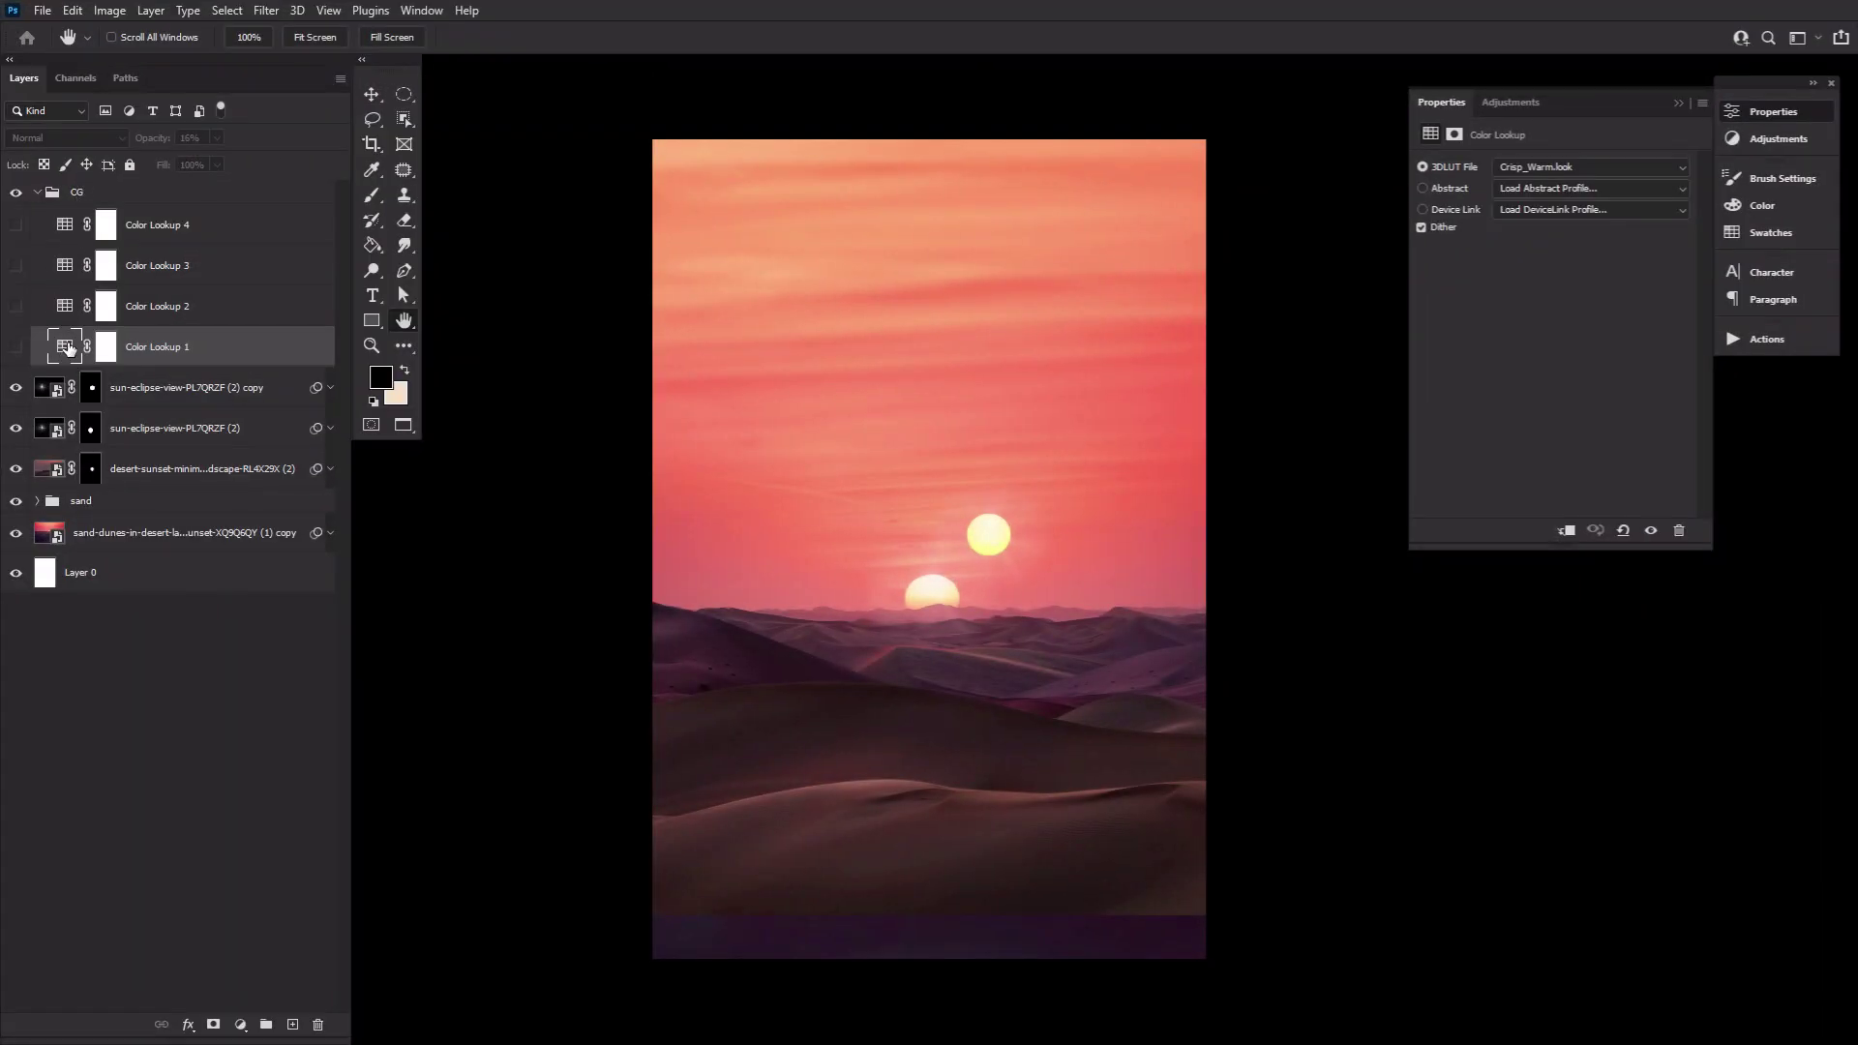
Step: Turn on the four Color Lookup layers in the CG group, using Crisp_Warm, EdgyAmber, Fuji F125 Kodak 2393 and LateSunset
left_click(18, 347)
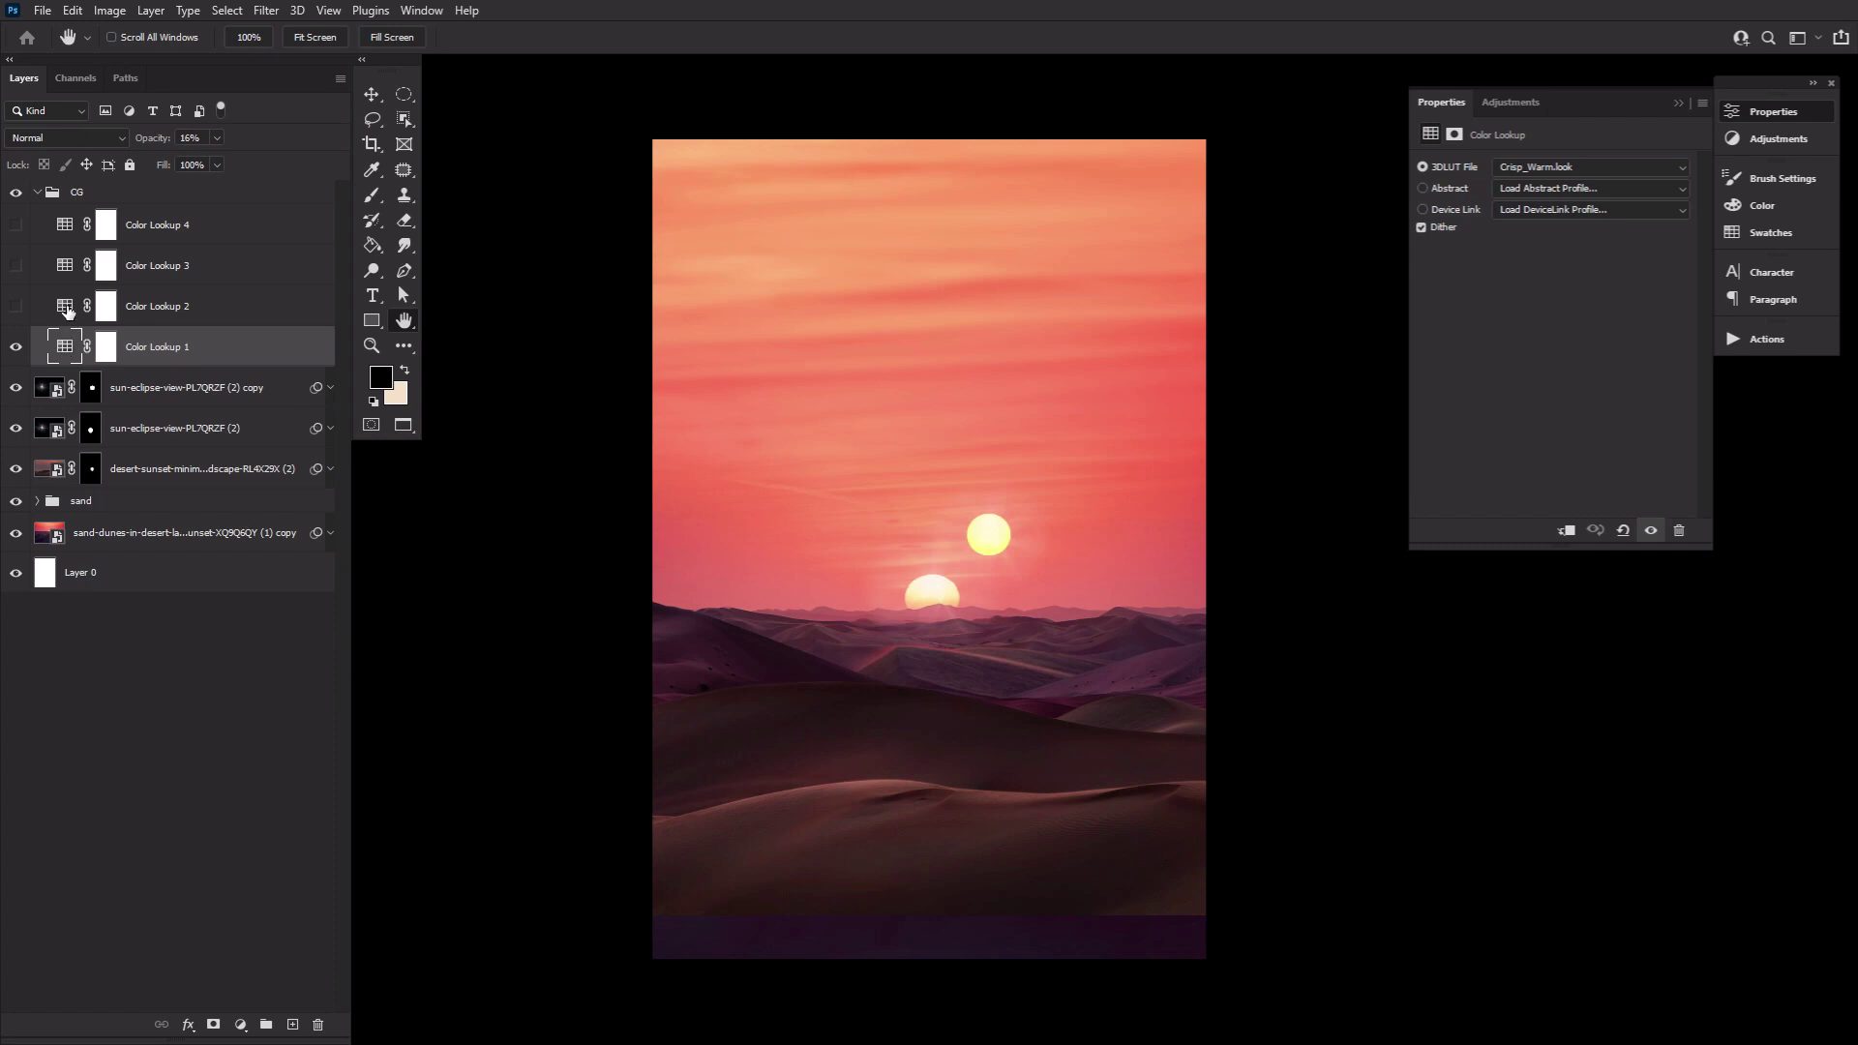
left_click(66, 308)
left_click(16, 307)
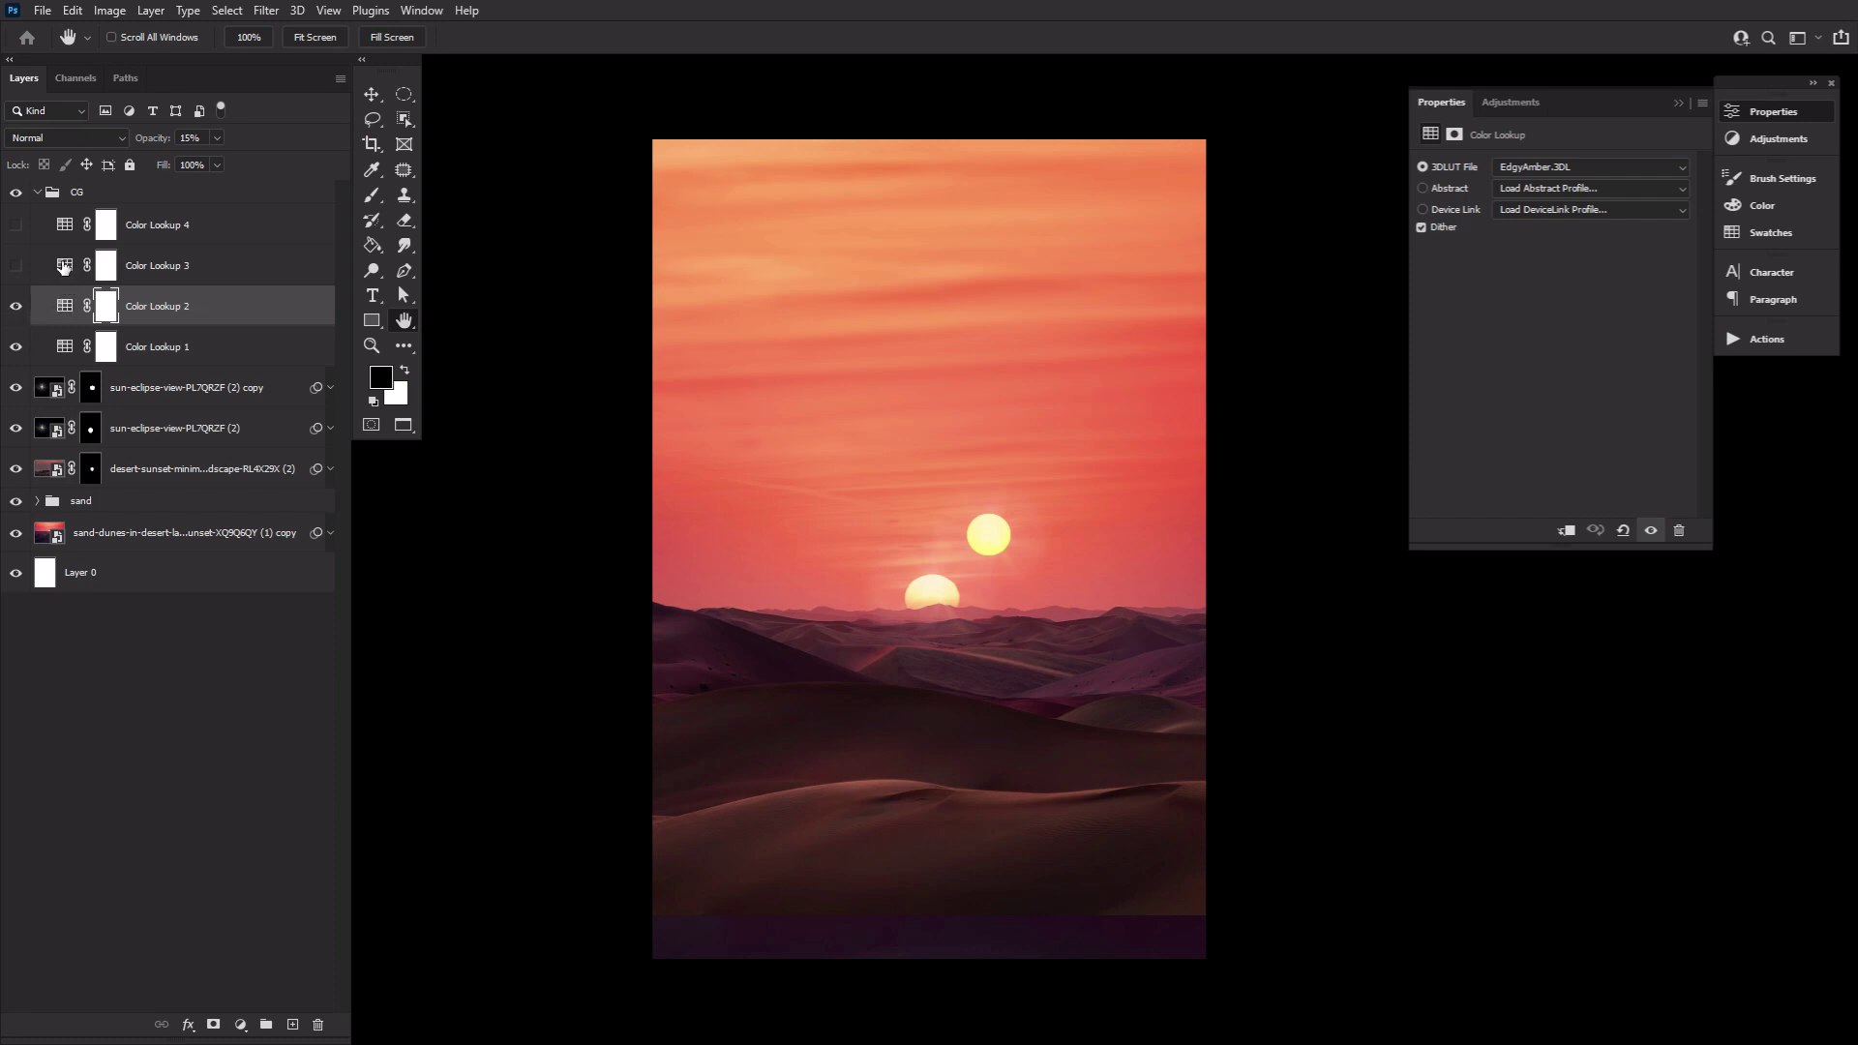
left_click(64, 267)
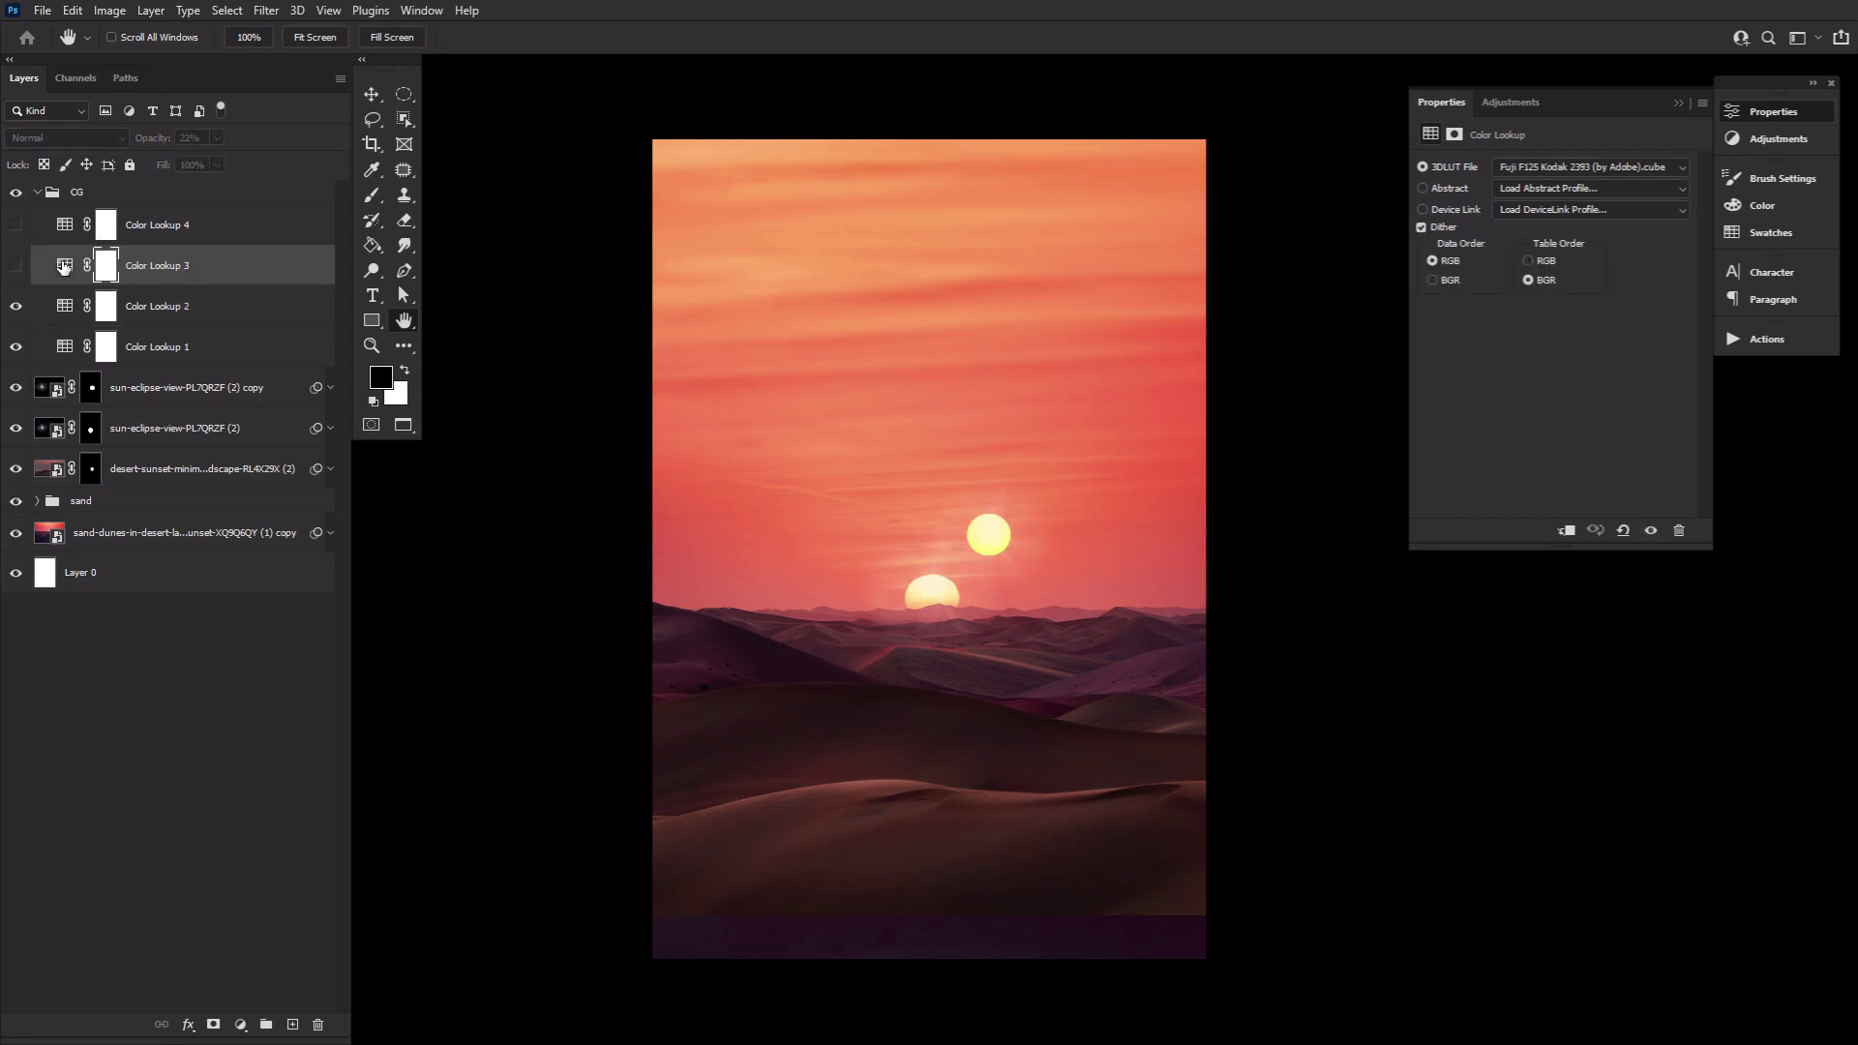
left_click(16, 271)
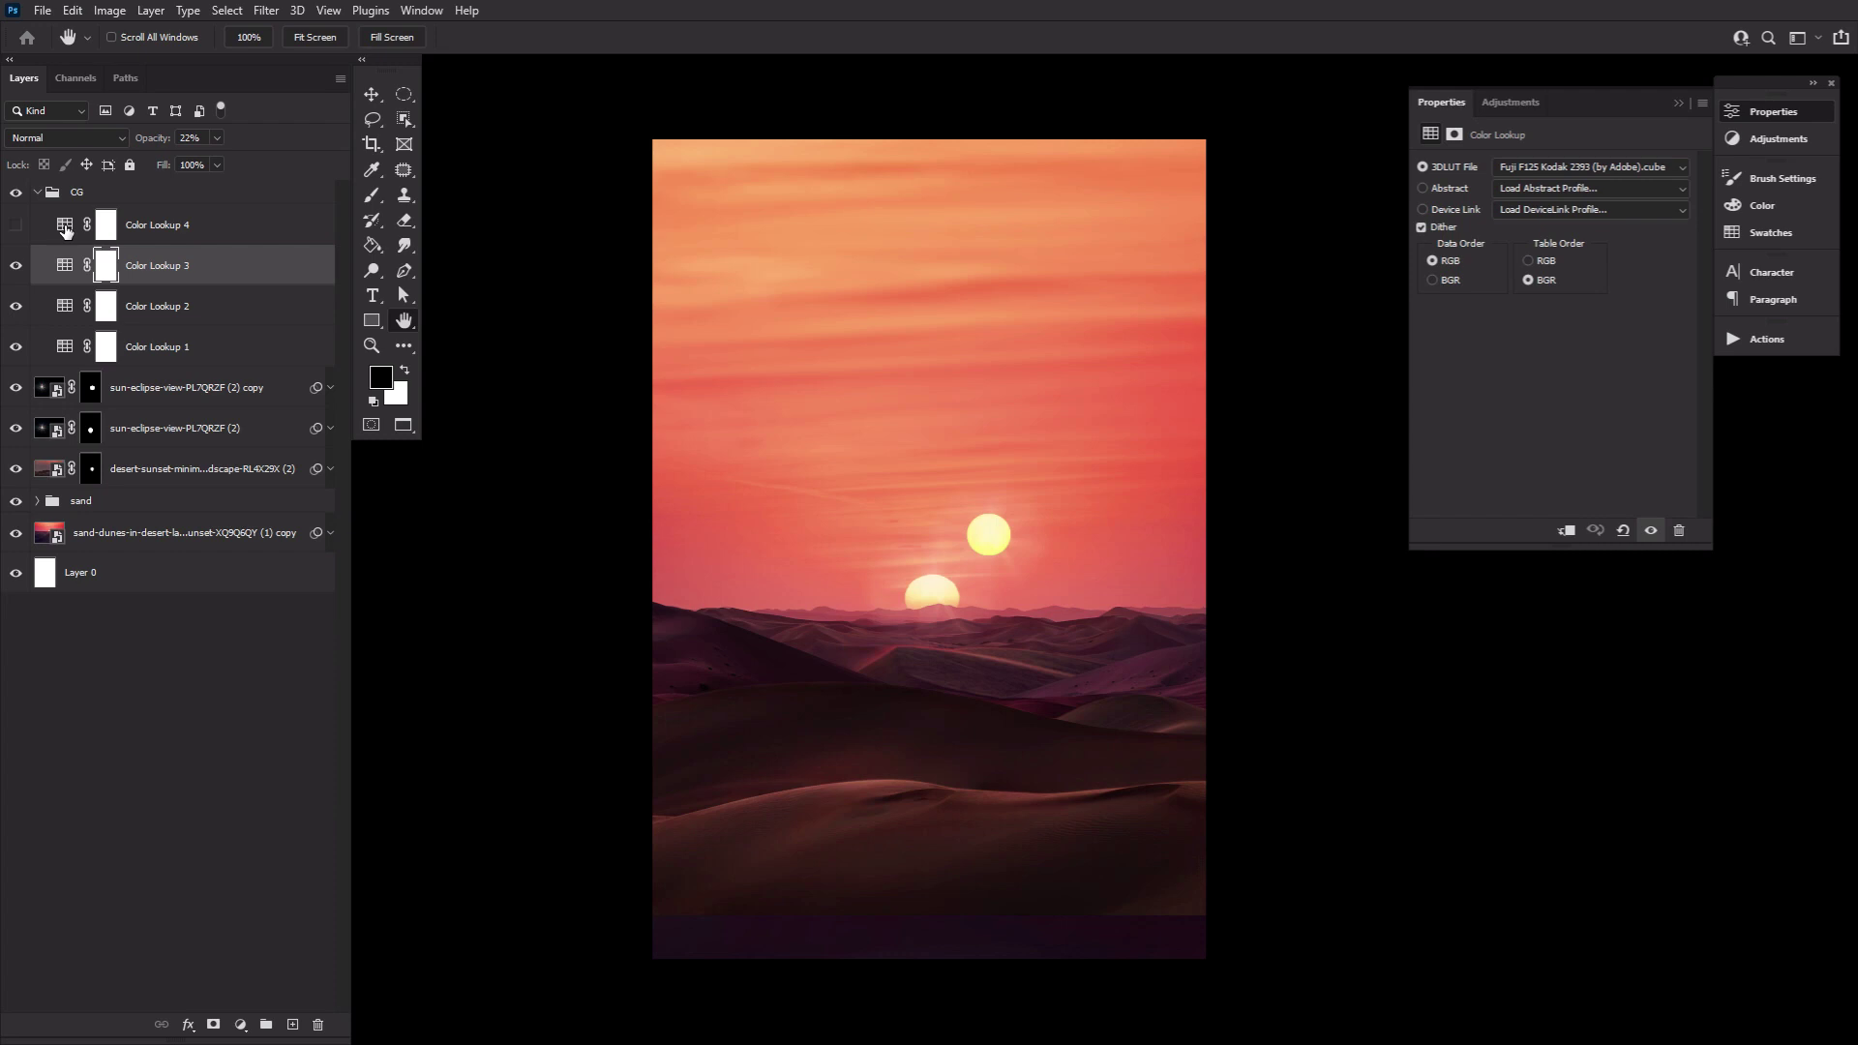
left_click(65, 229)
left_click(16, 226)
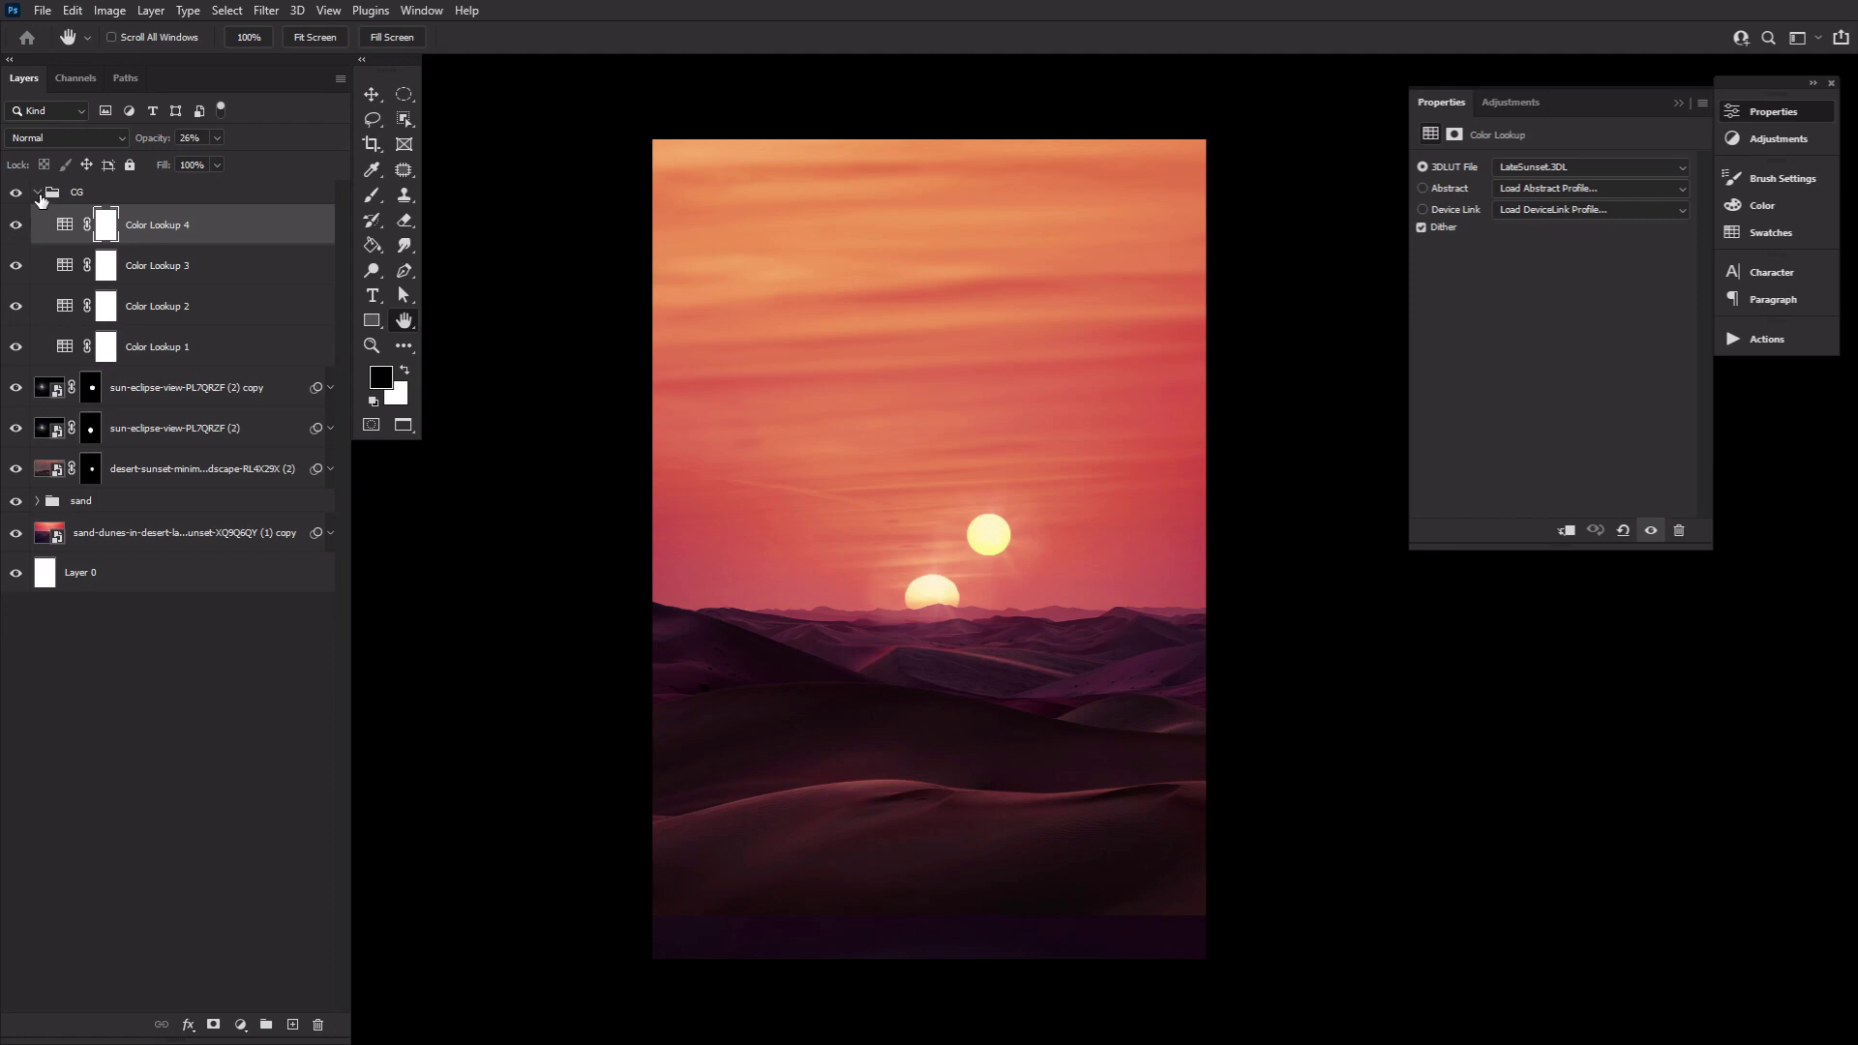
Step: Collapse the CG group and toggle its visibility to compare the image with and without color grading
left_click(38, 193)
left_click(18, 194)
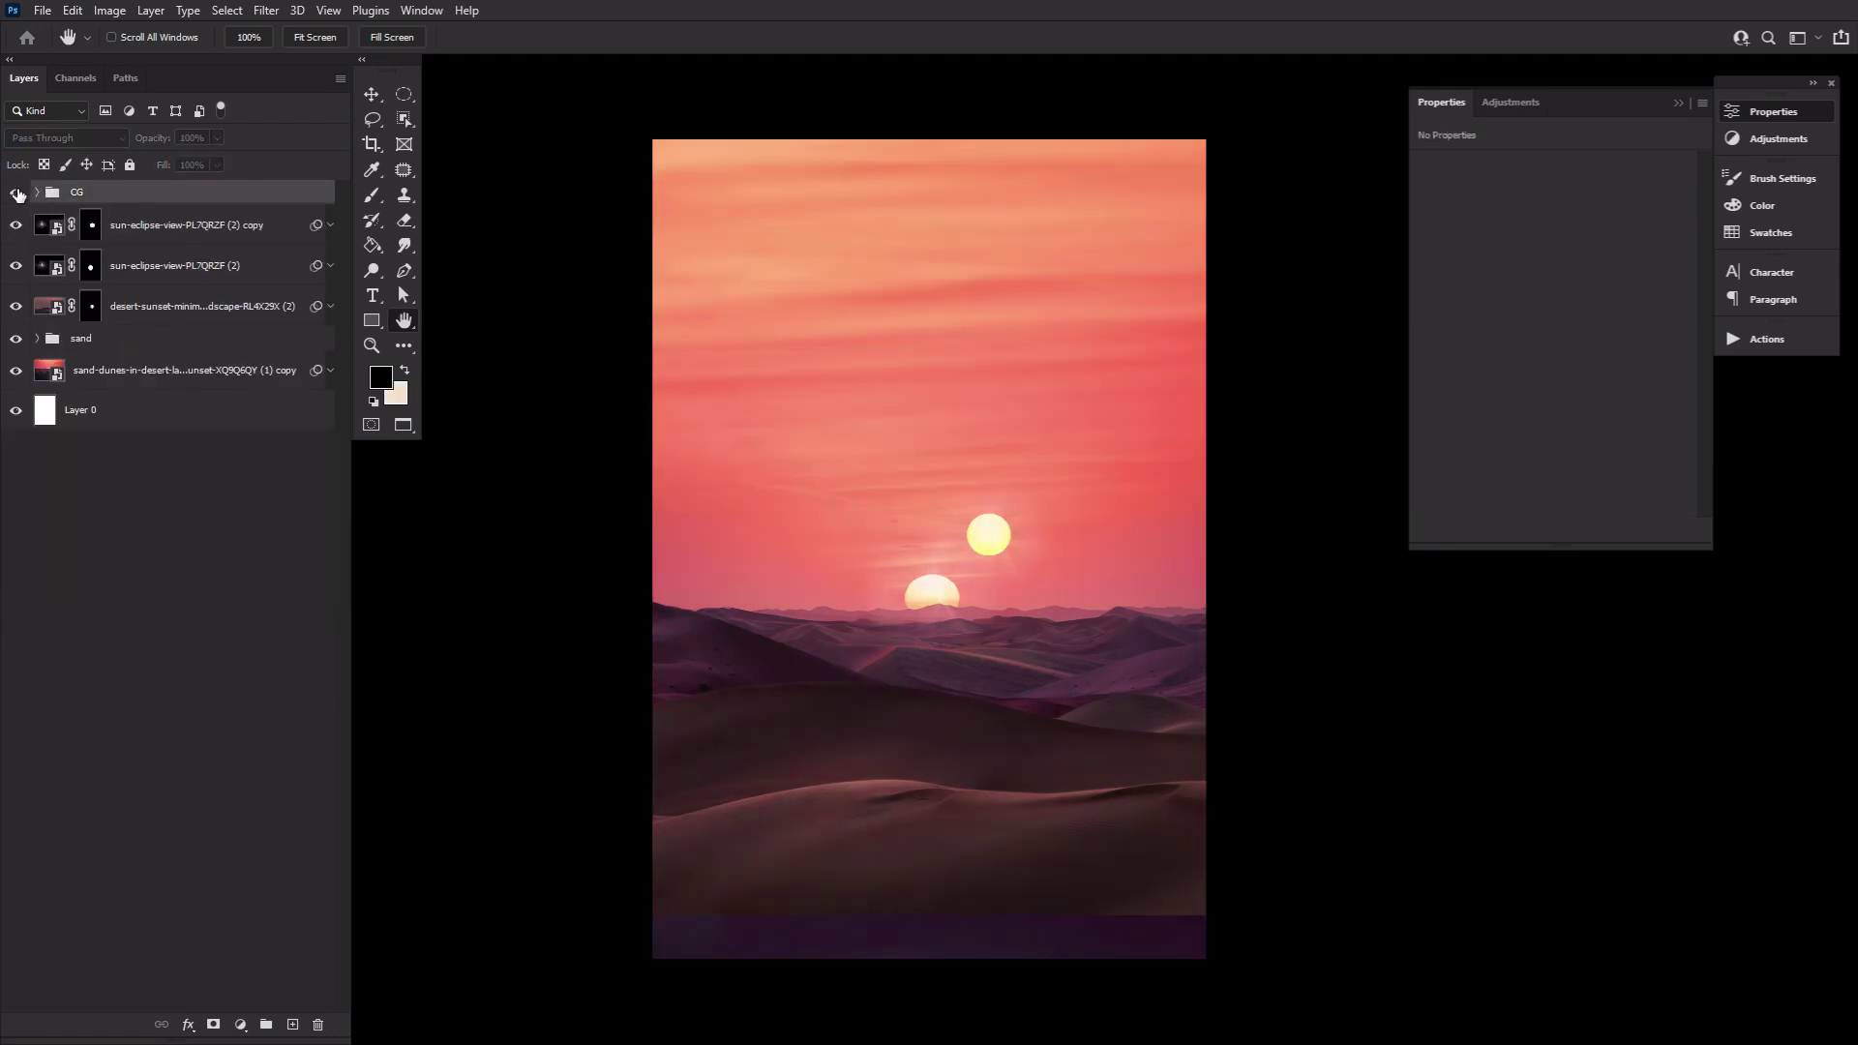
left_click(18, 194)
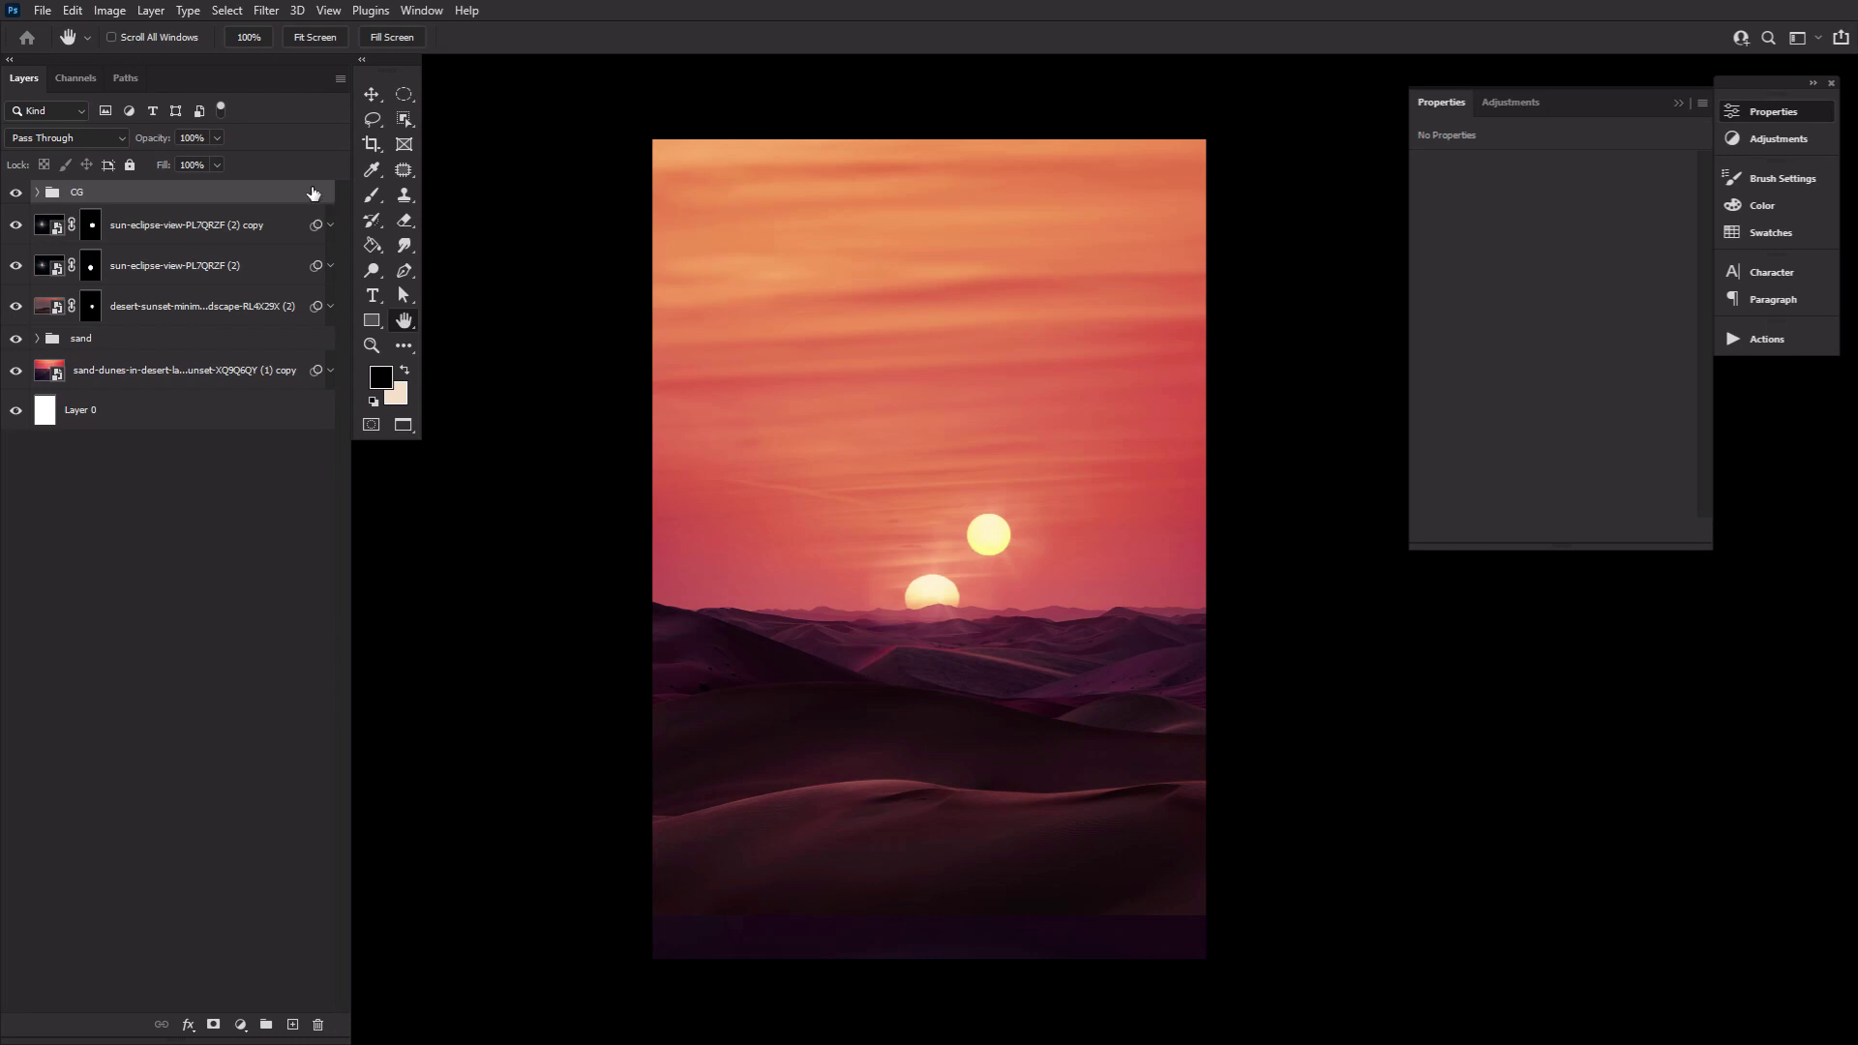
Step: Draw an unfilled rectangle about 1541 by 2292 px with a 150 px cream stroke, and set its corner radii to 0 px
left_click(371, 319)
left_click_drag(749, 272, 1122, 826)
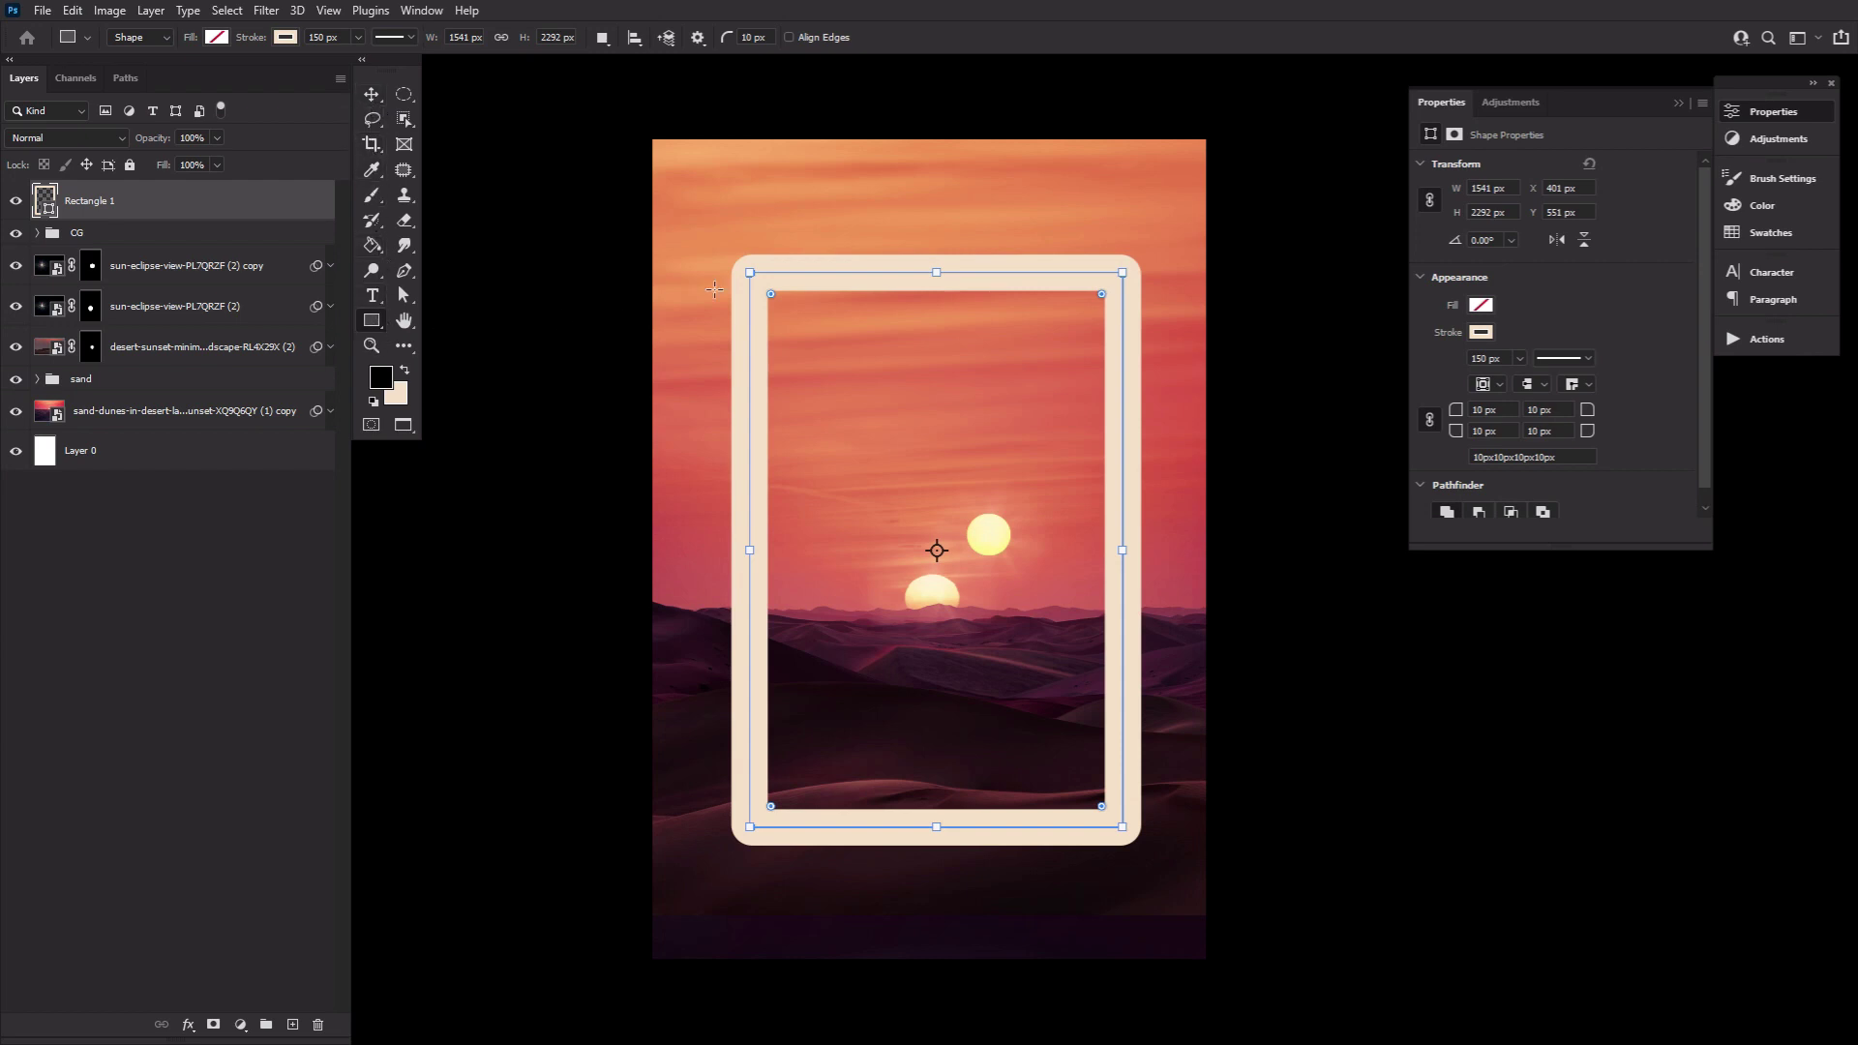
left_click_drag(770, 294, 720, 258)
Step: Stretch the rectangle to all four canvas edges, 2285 by 3386 px, so it frames the whole poster
left_click_drag(937, 271, 938, 140)
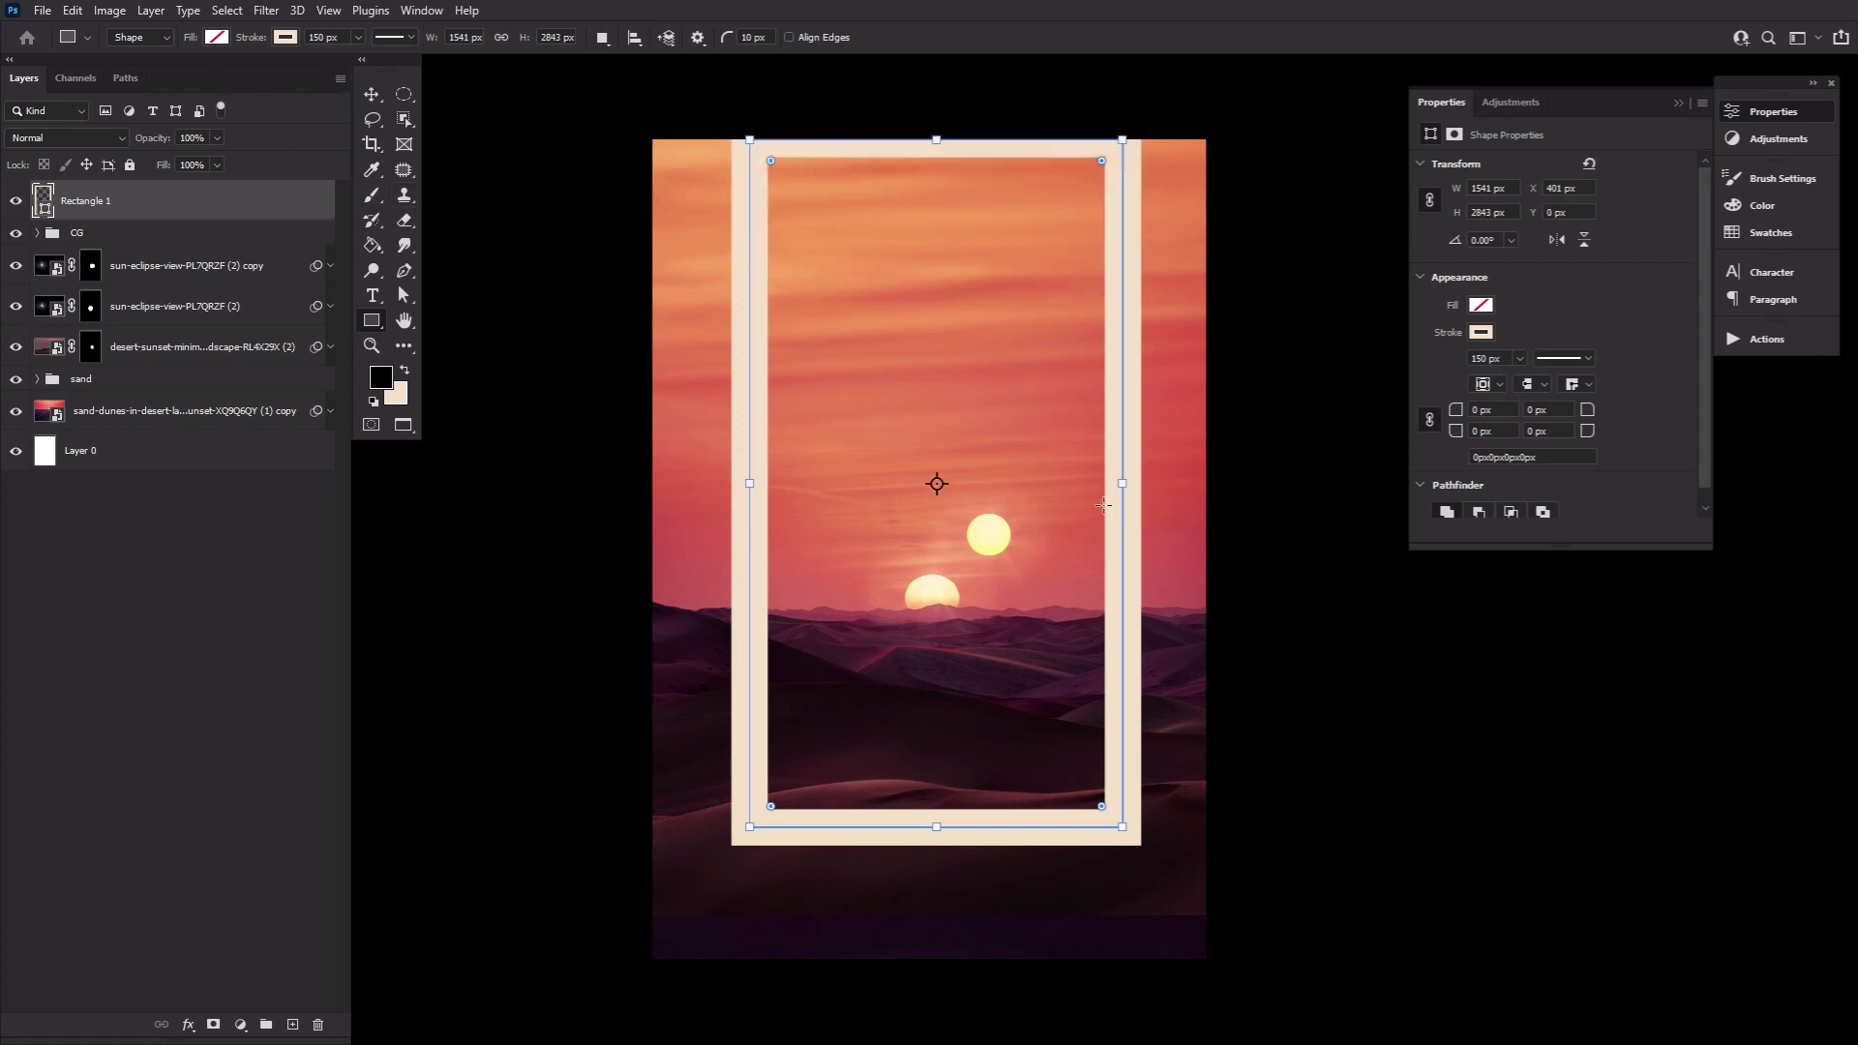
left_click_drag(1124, 489, 1209, 495)
left_click_drag(978, 828, 978, 956)
left_click_drag(749, 548, 652, 535)
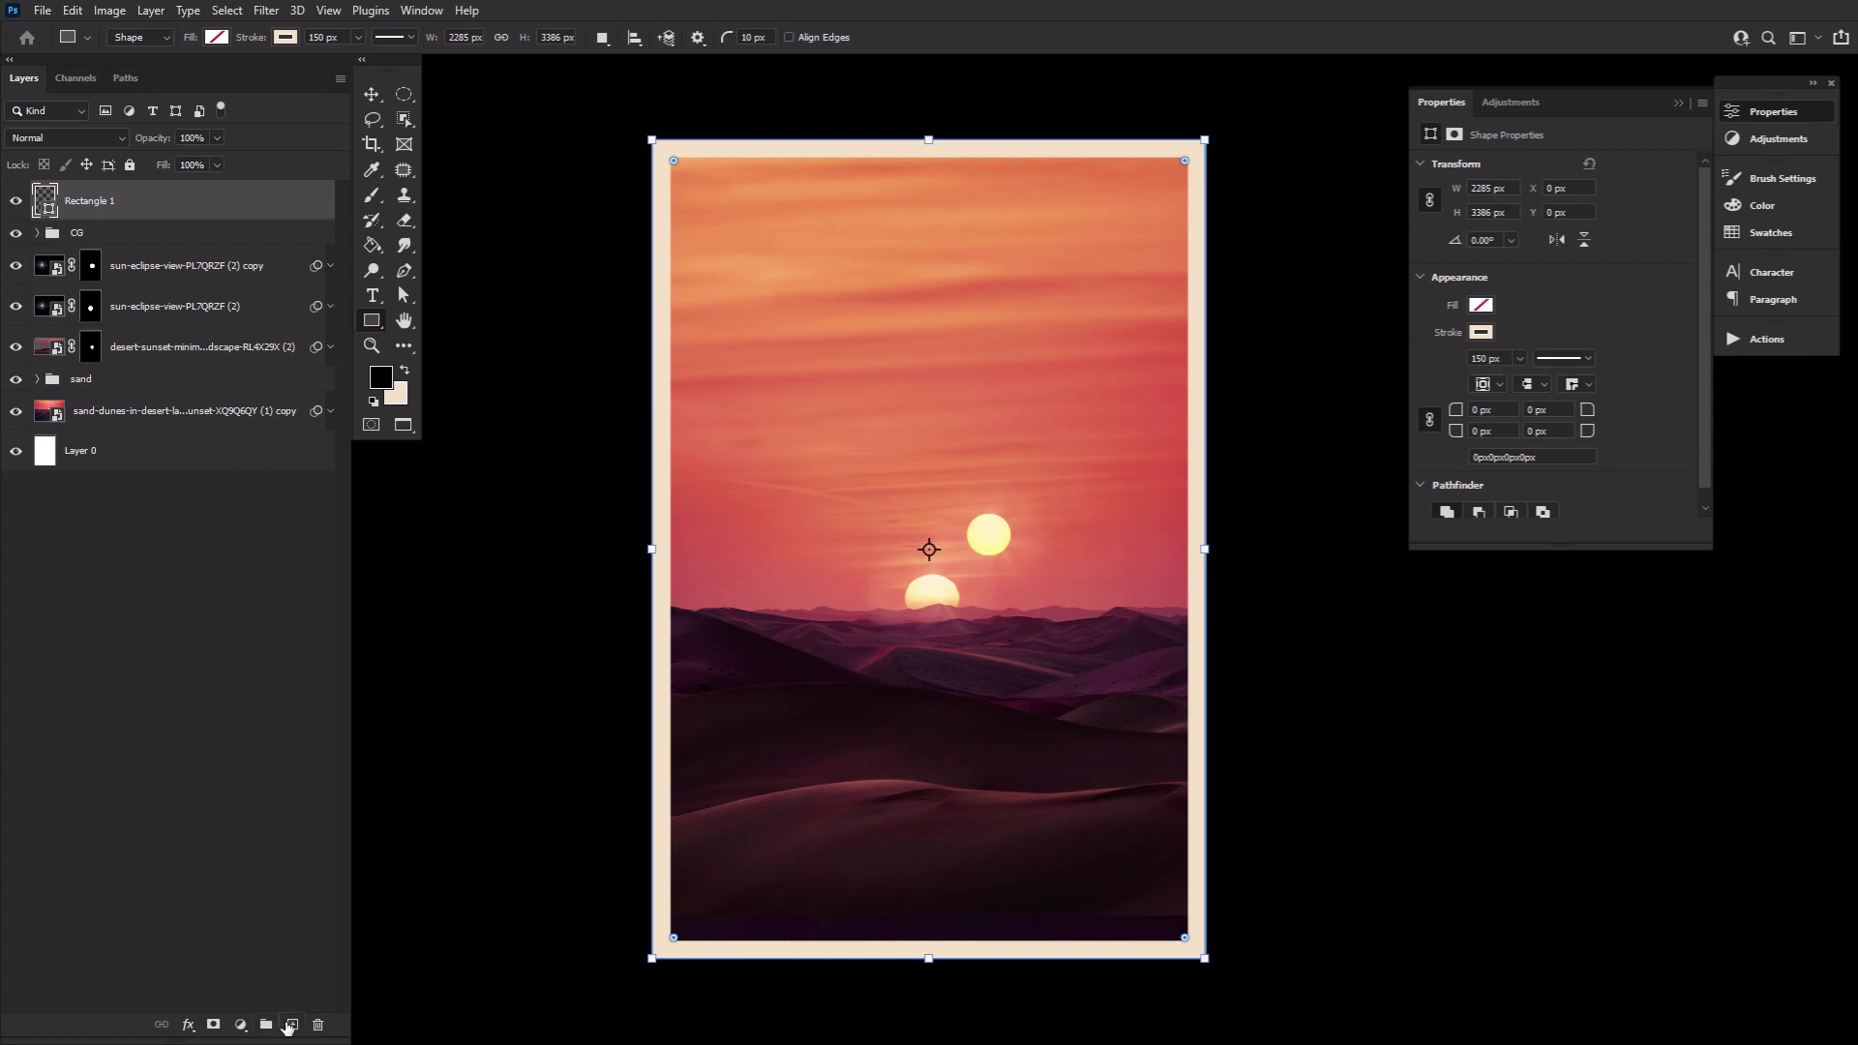
Step: Add the title text "tatooine" in Fonseca Rounded Regular at 68 pt in the sky
left_click(292, 1023)
left_click(371, 295)
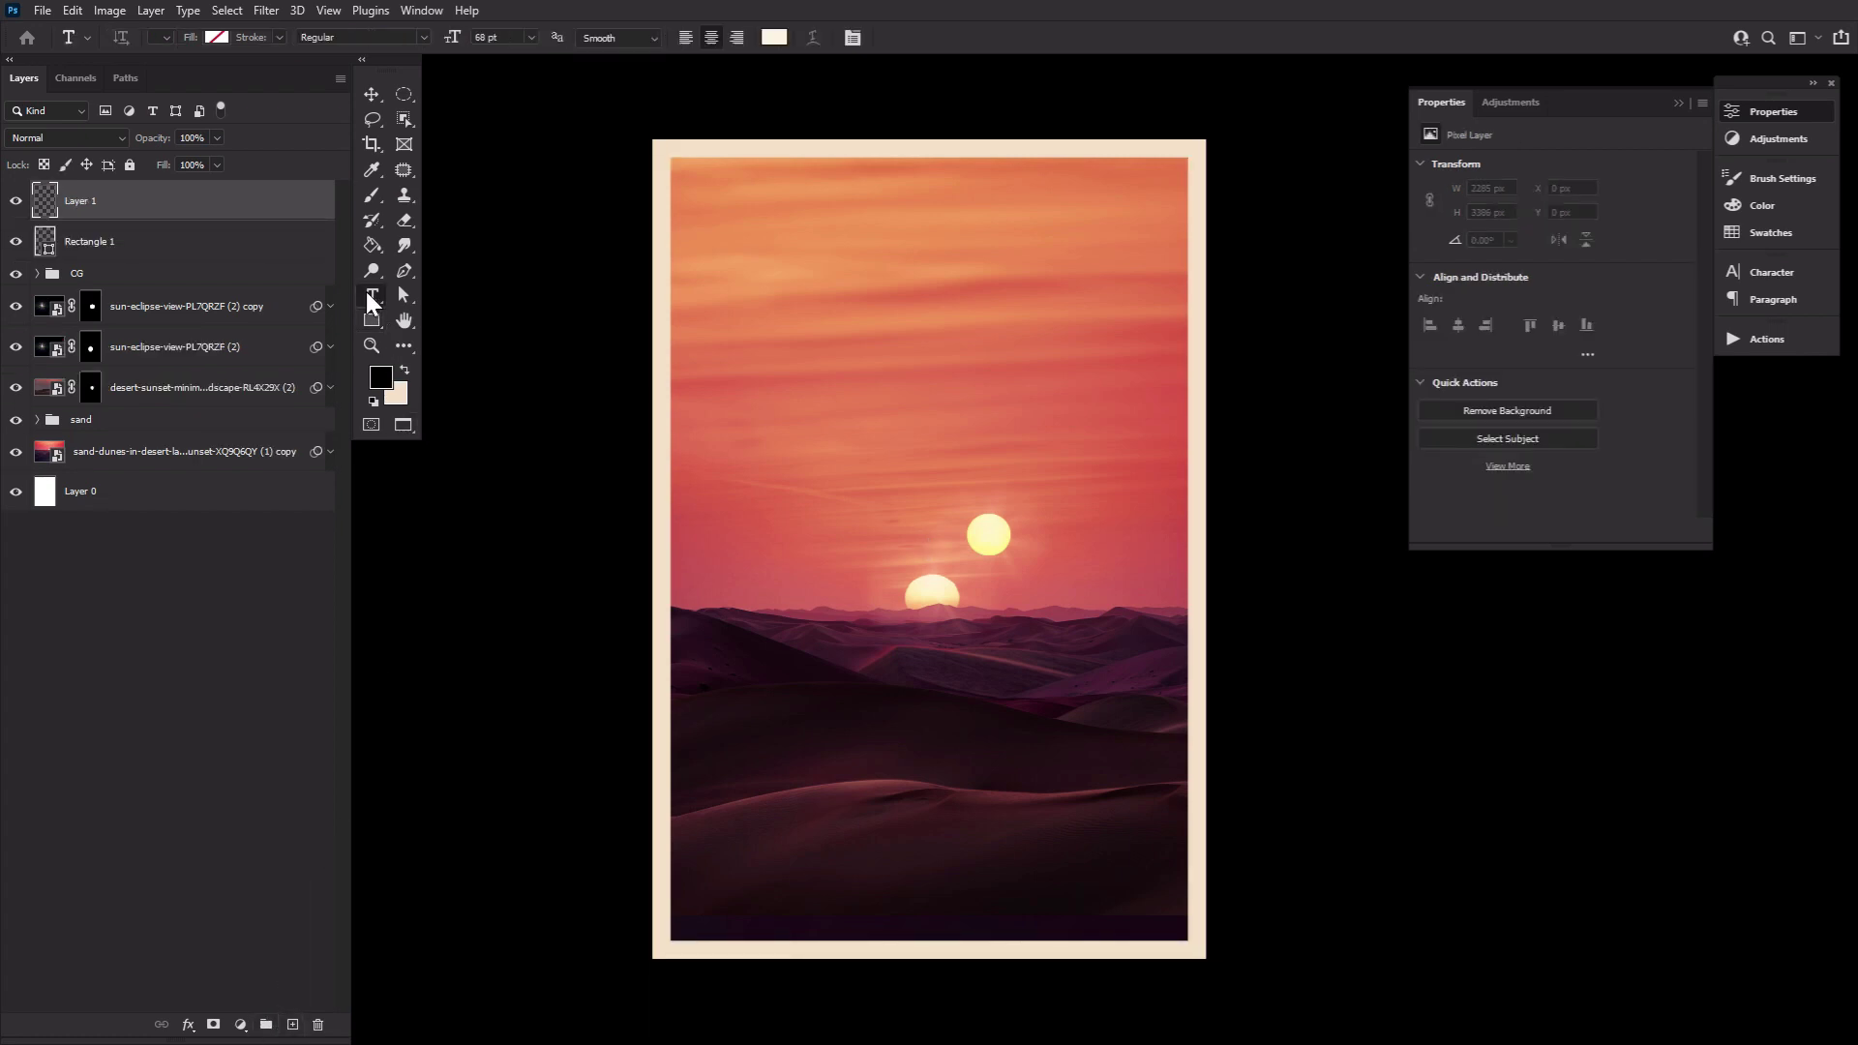
left_click(884, 369)
type("TATOOIN")
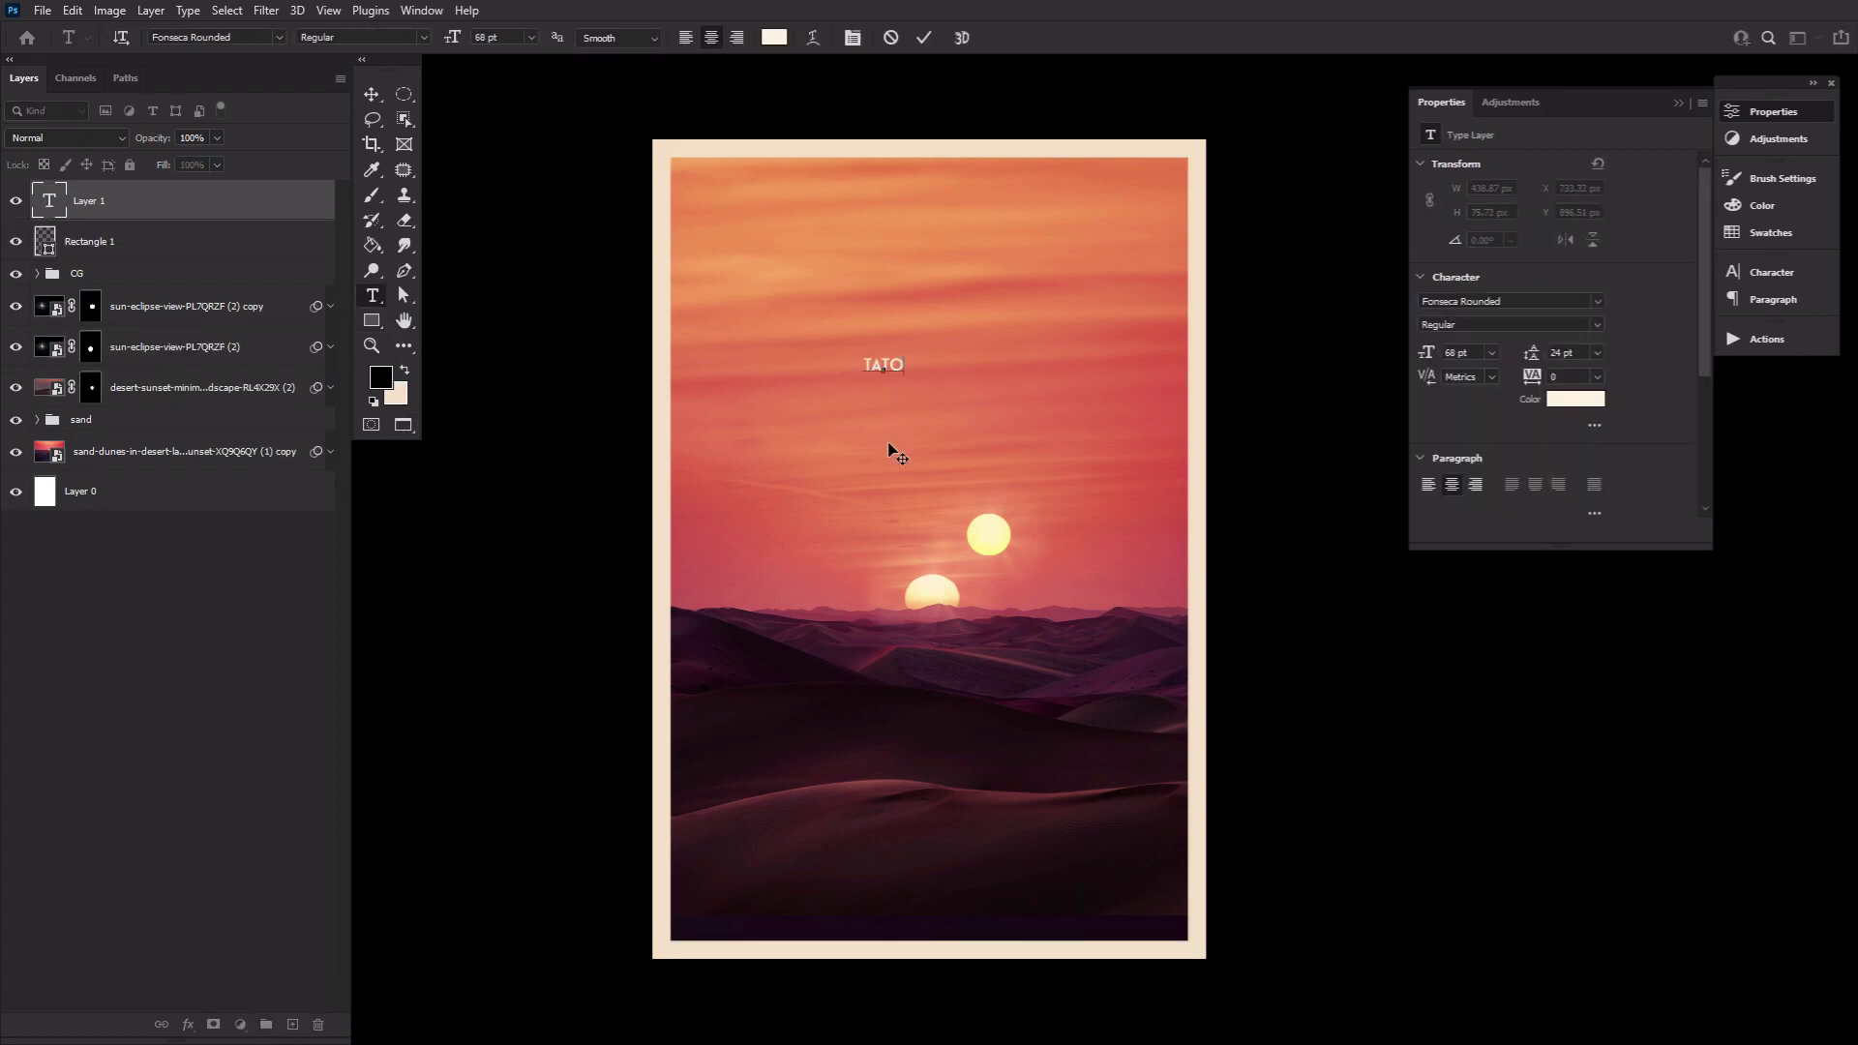
Step: Enlarge the title to about 380 pt and centre it horizontally in the upper part of the sky
left_click(370, 92)
key("ctrl+t")
left_click_drag(882, 354, 901, 267)
left_click_drag(969, 336, 1014, 308)
key("Return")
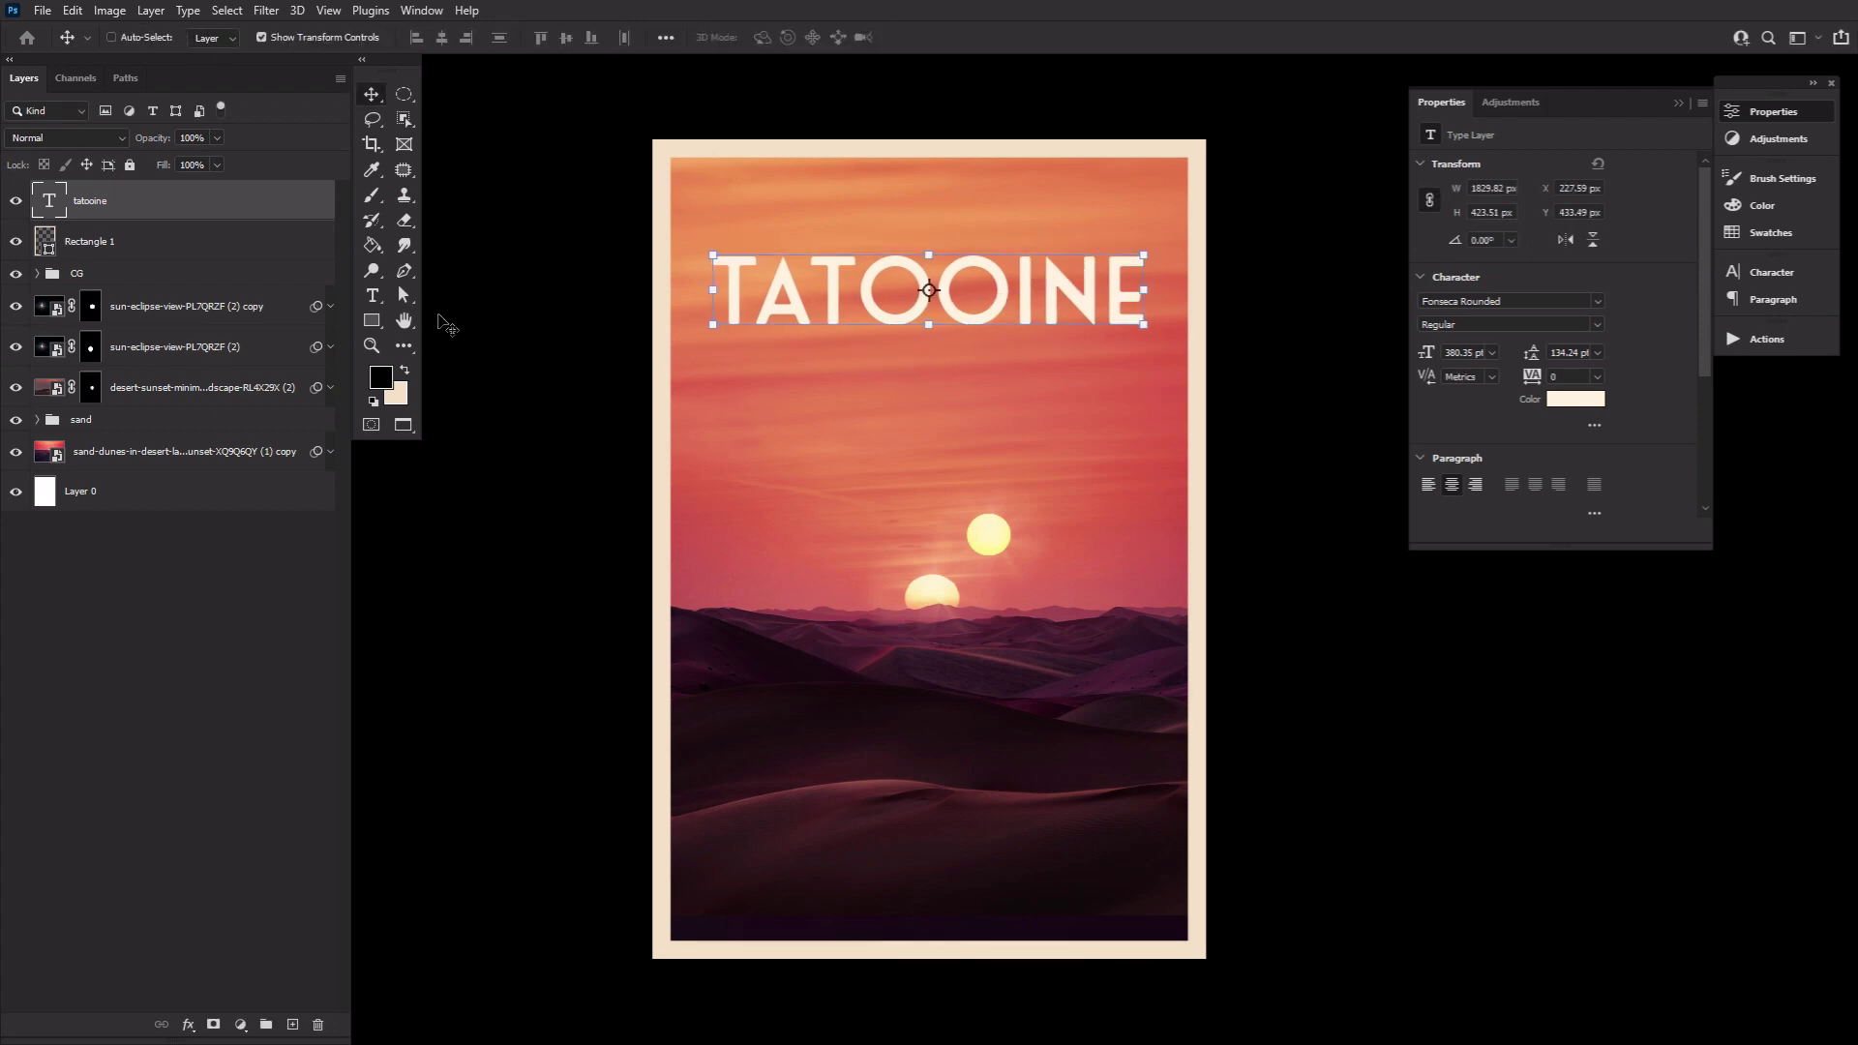
Step: Add the line "sponsored by the post-Hutt Tatooine tourism coalition" at 41 pt and centre it over the lower foreground dunes
left_click(378, 301)
left_click(807, 869)
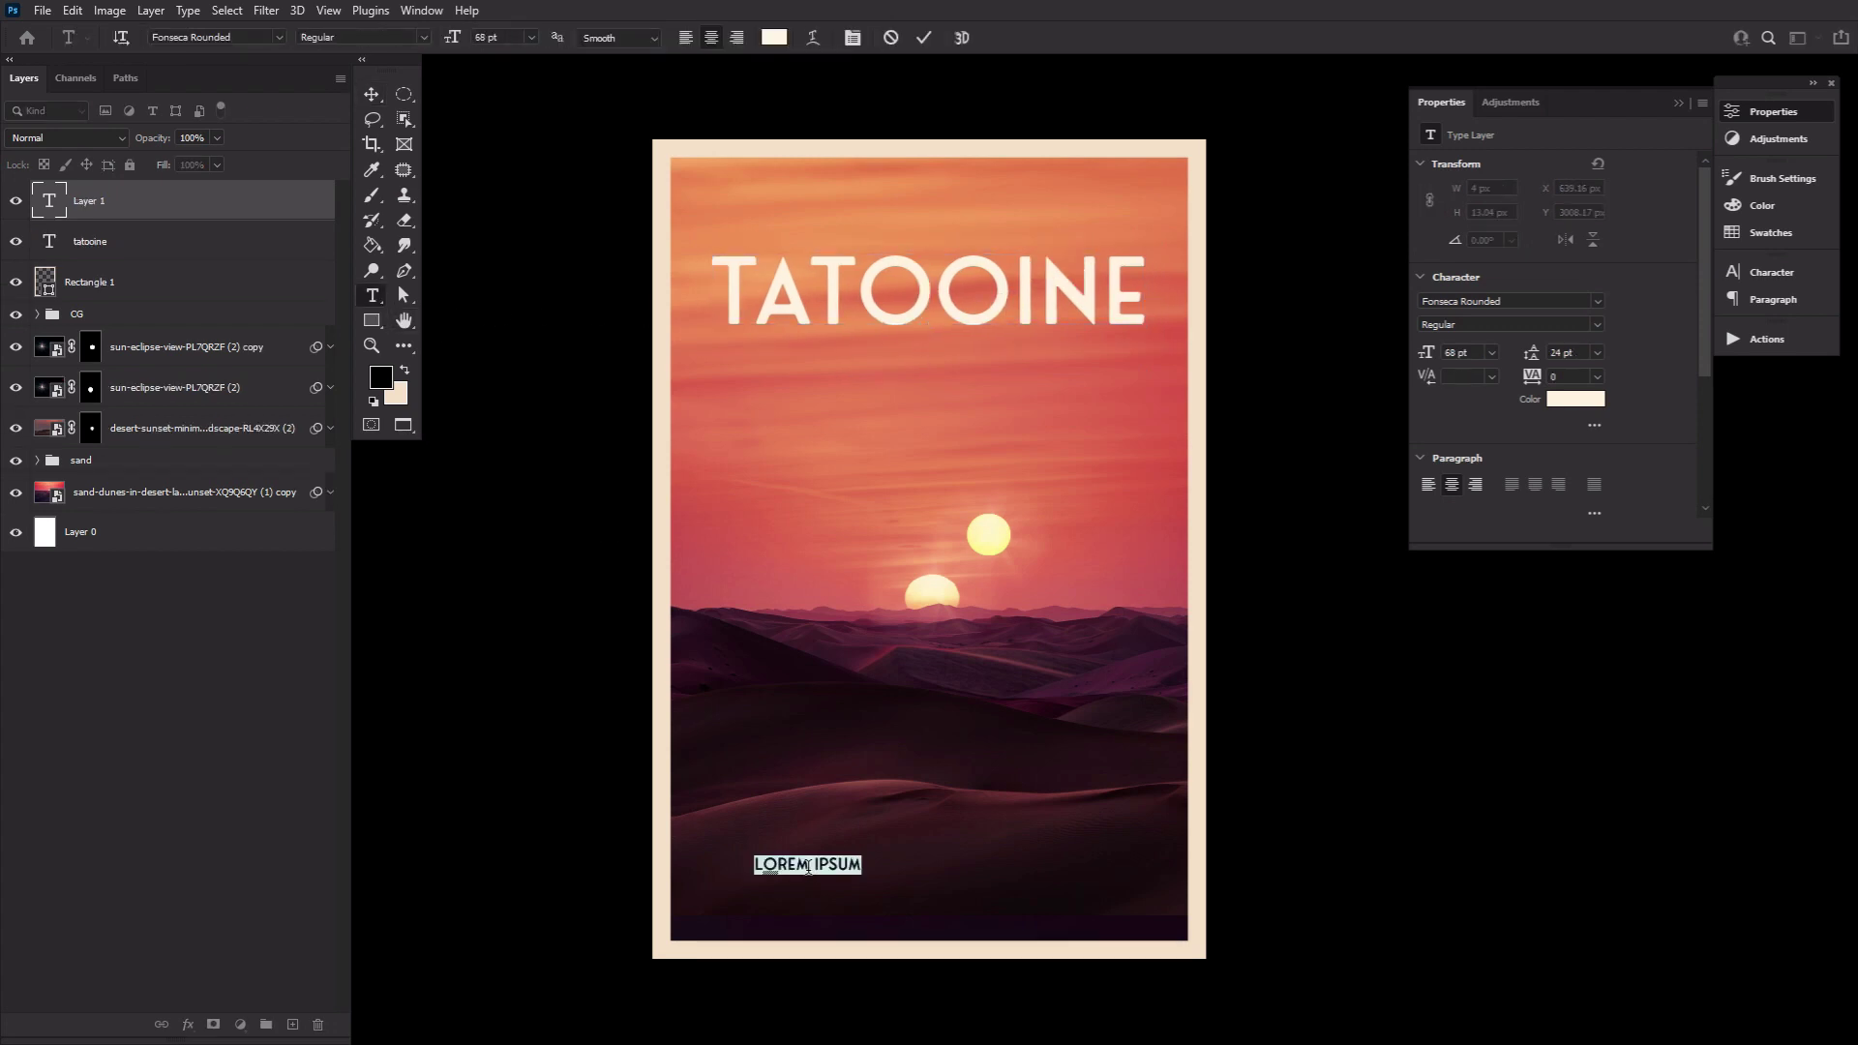
type("THE POST-HUTT TATOOINE TOURISM COALITION")
key("ctrl+a")
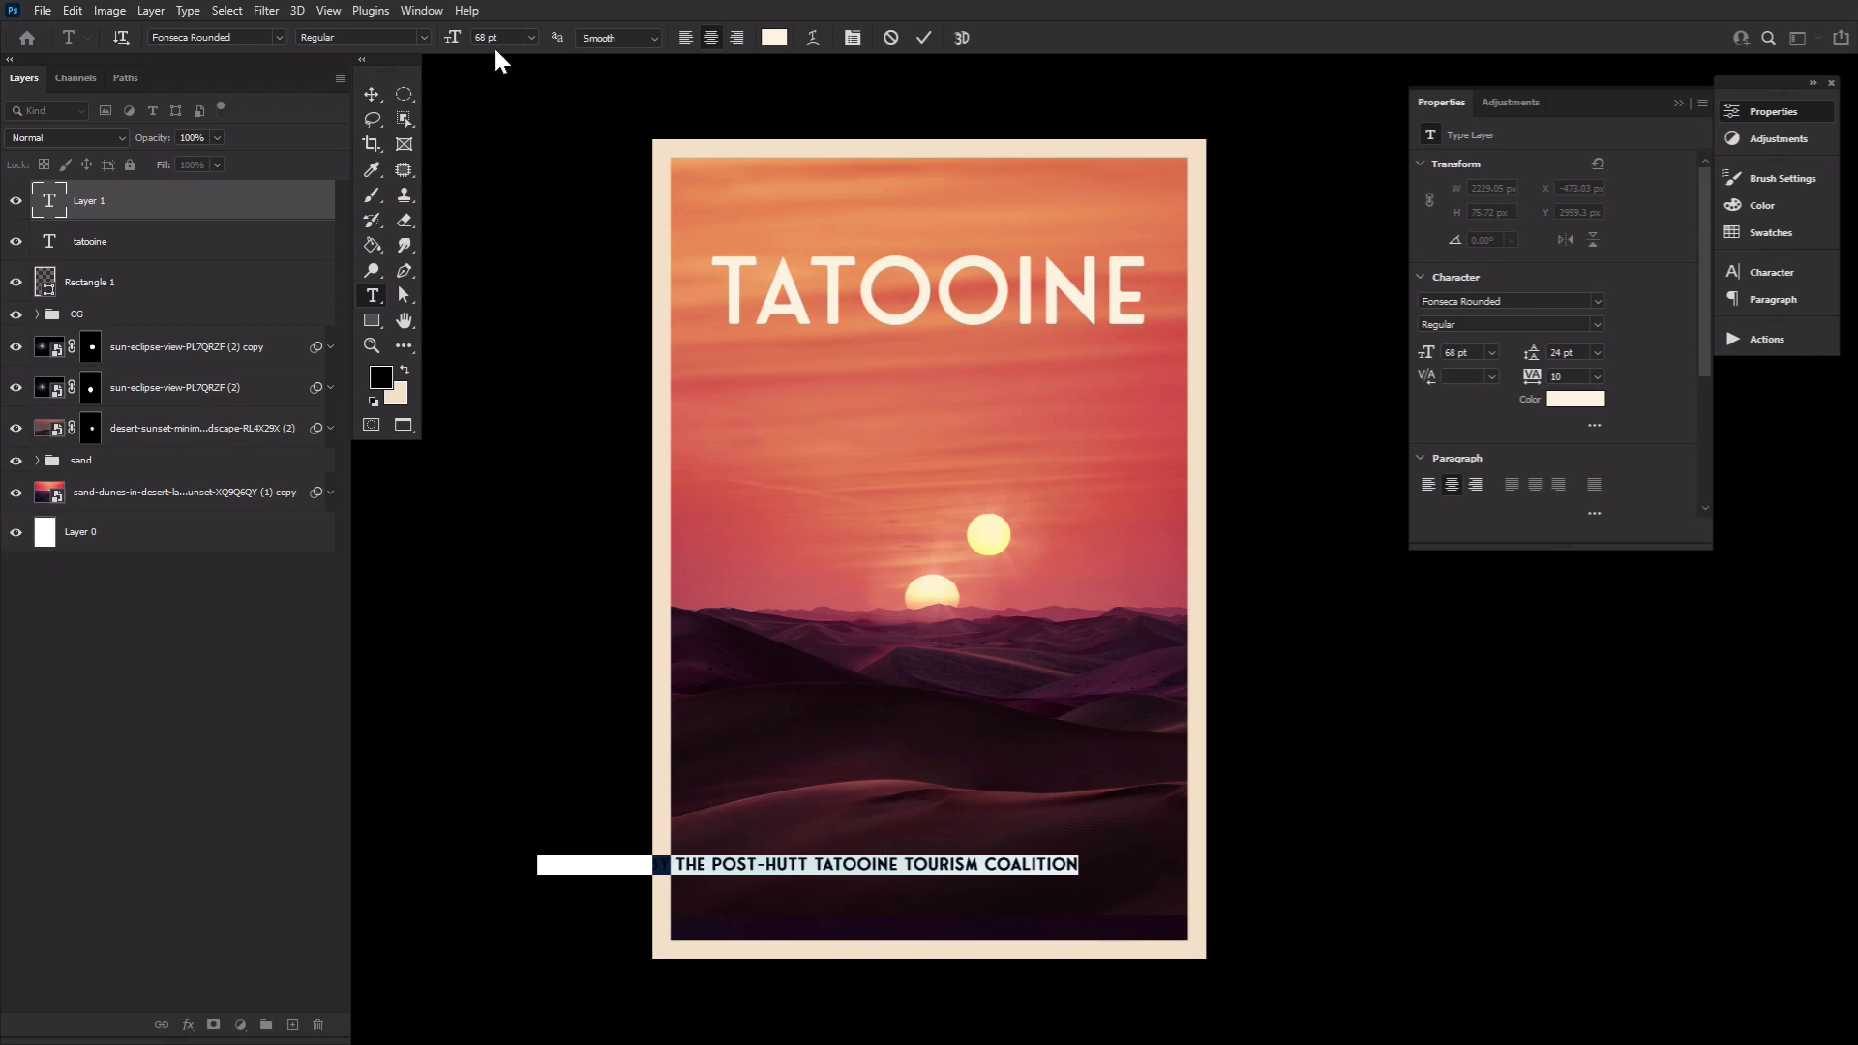
left_click_drag(451, 37, 426, 39)
left_click(371, 94)
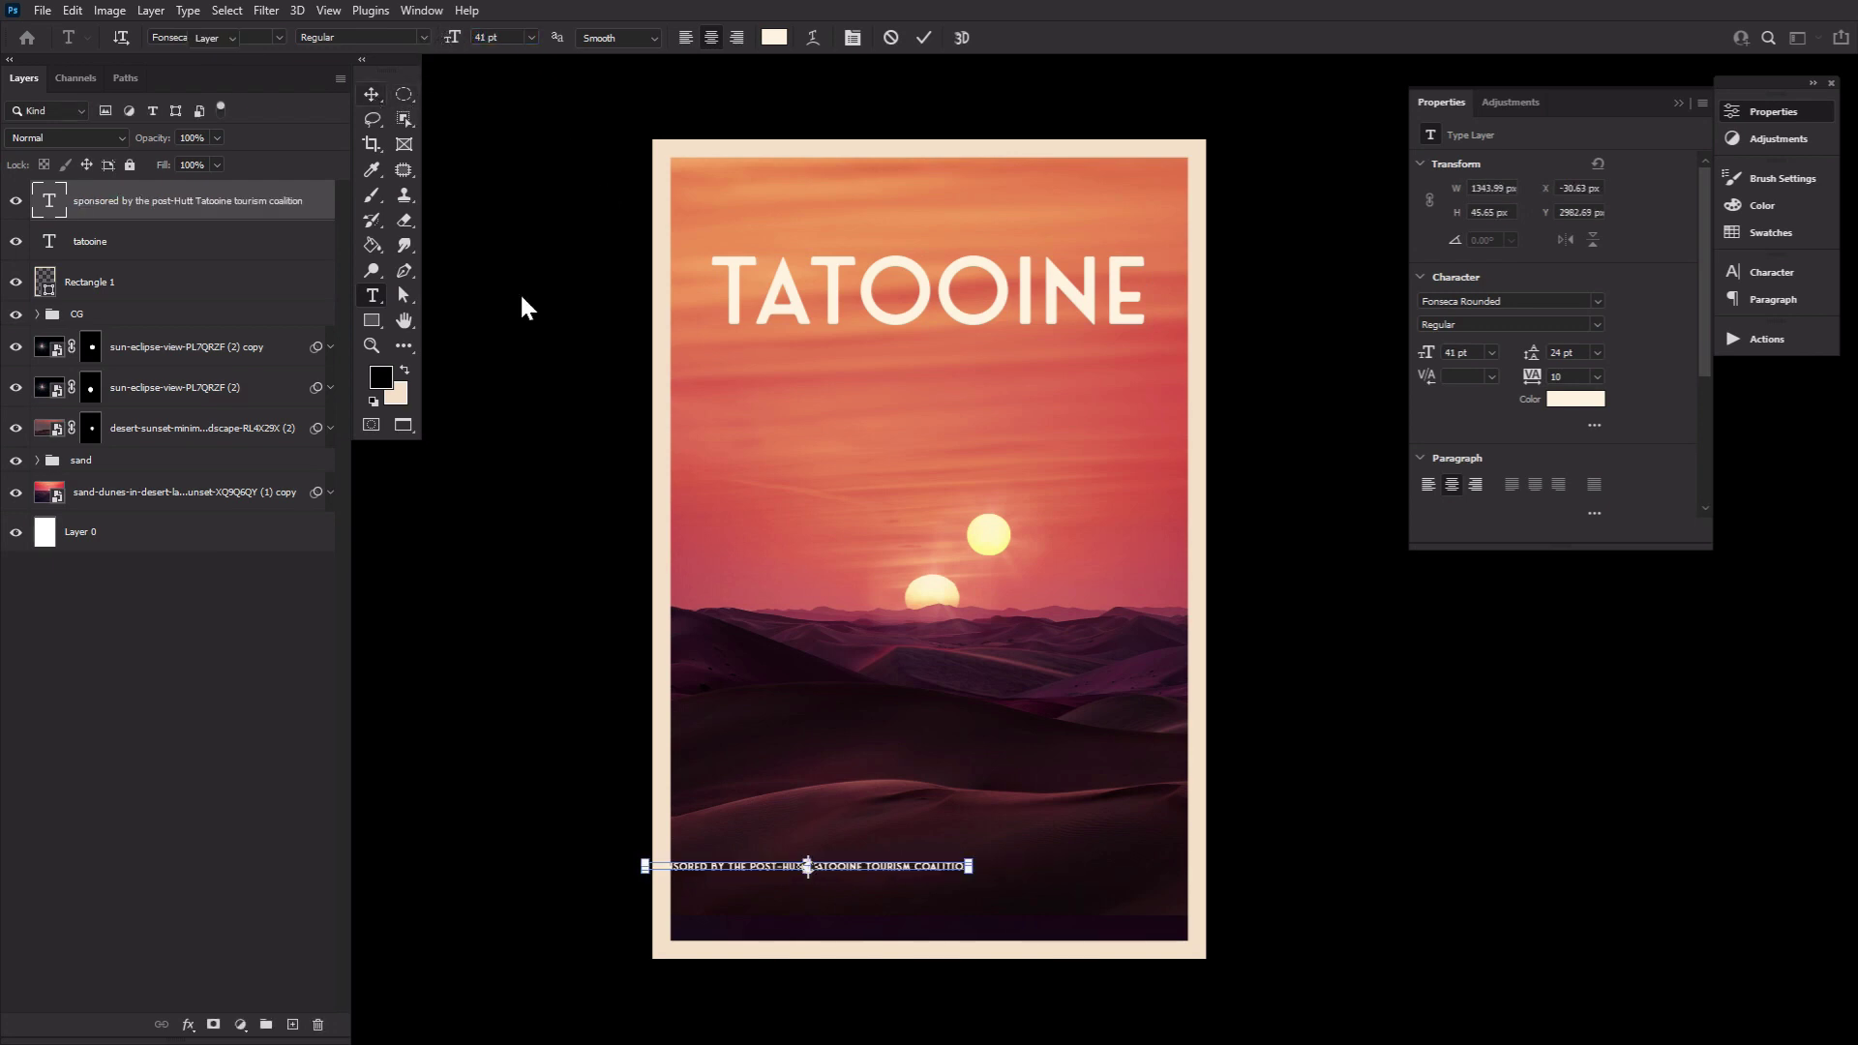
left_click_drag(875, 868, 996, 869)
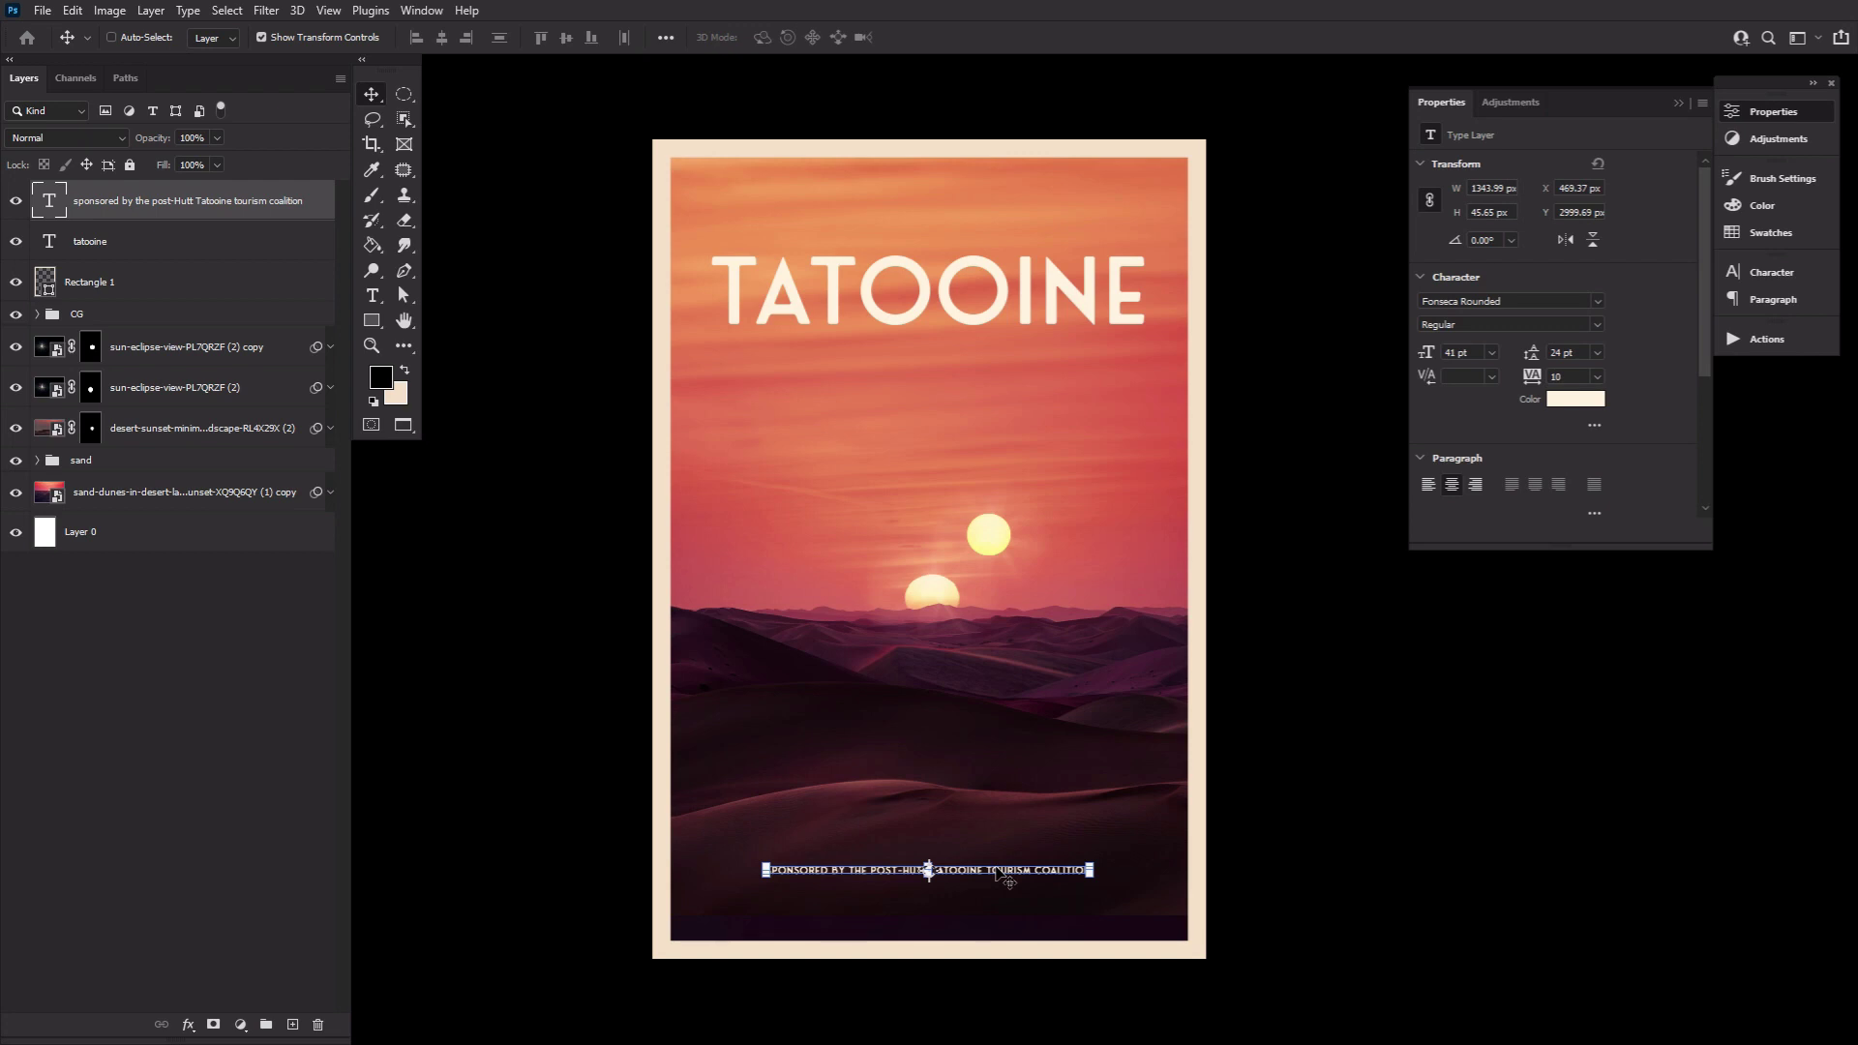
Step: Add the word "visit" in Pathways Rough at 140 pt above the start of the title
left_click(292, 1024)
left_click(372, 295)
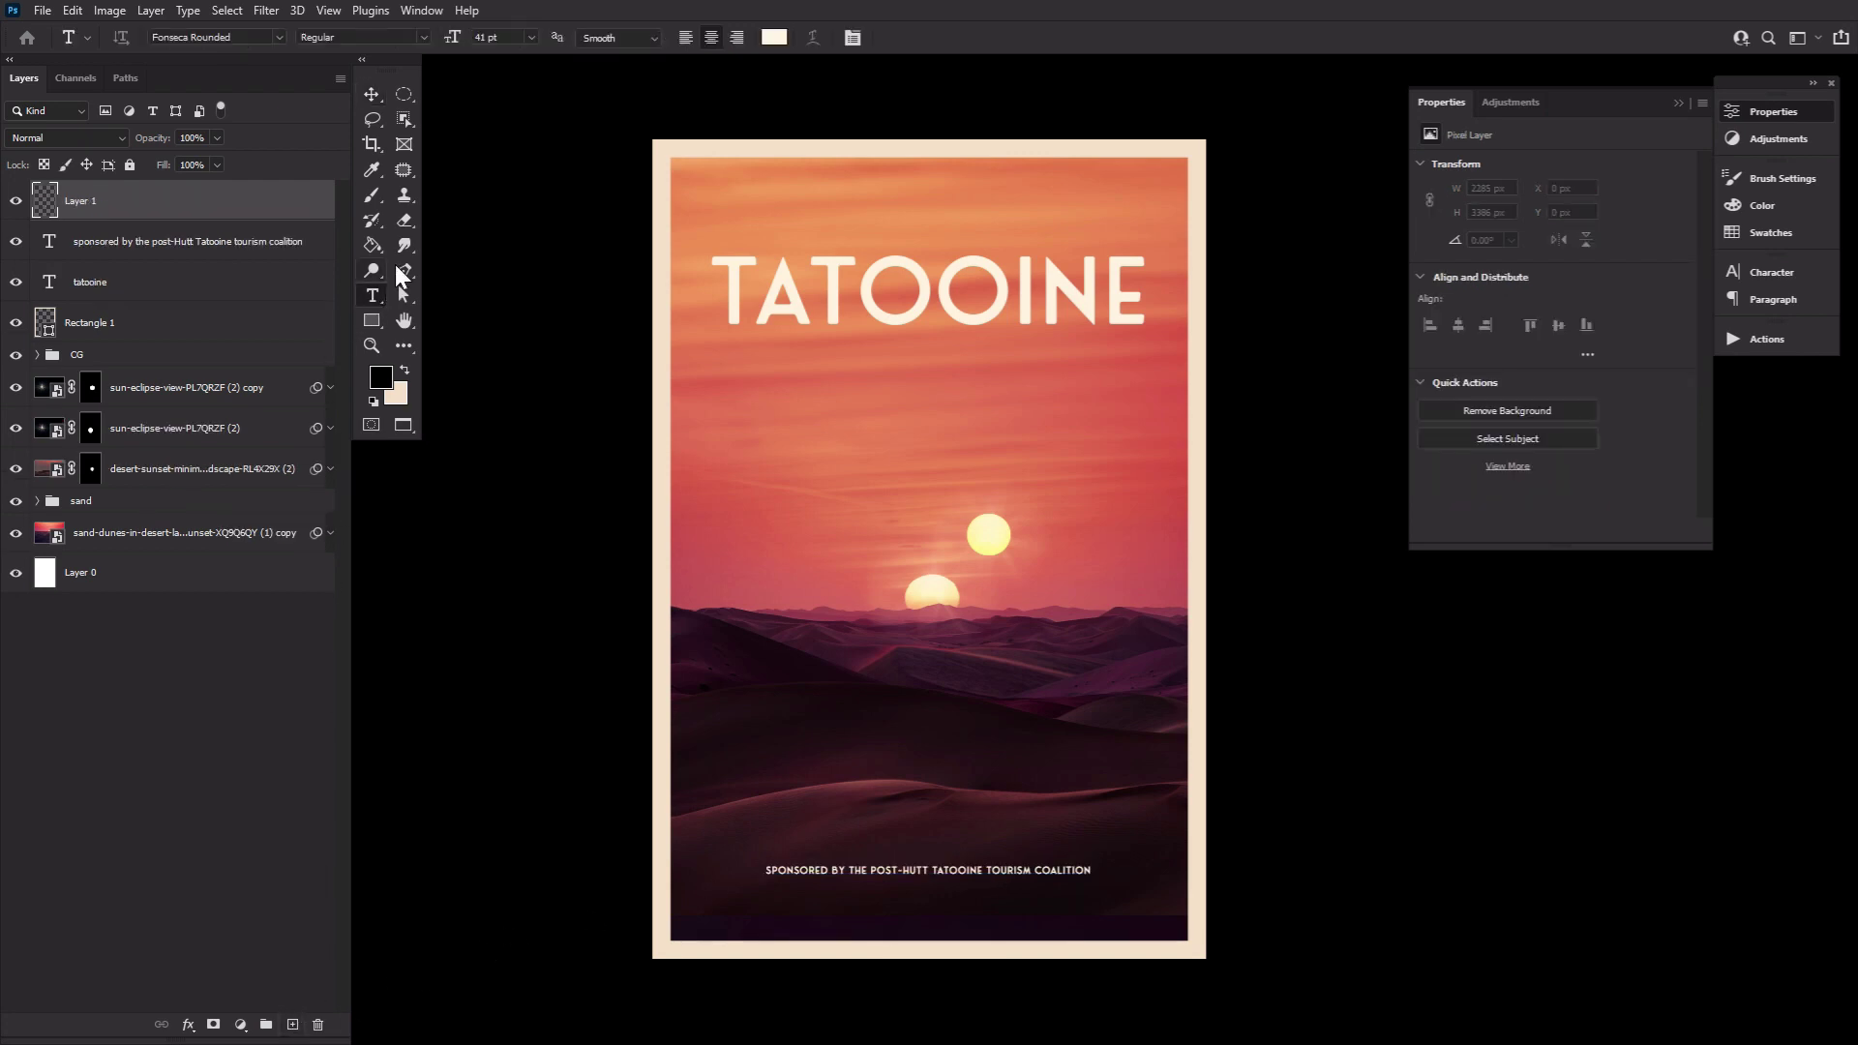
left_click(280, 36)
left_click(275, 96)
left_click(740, 210)
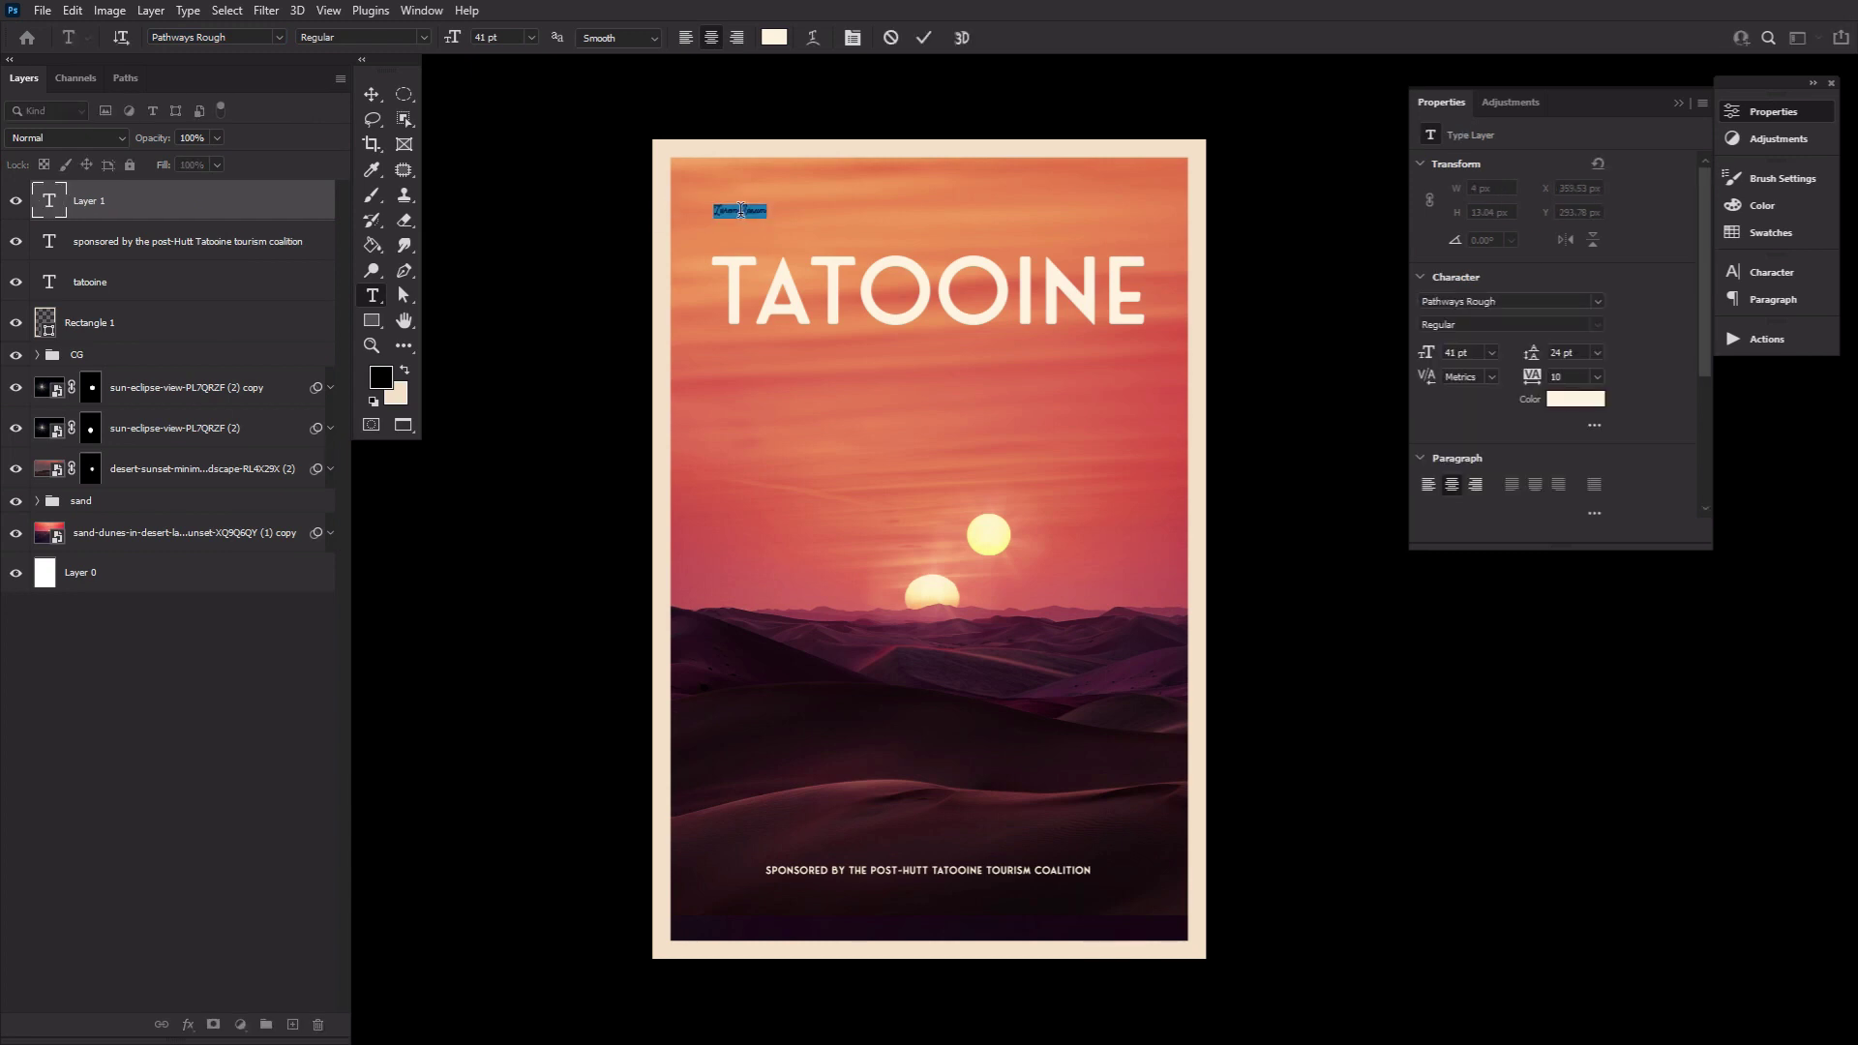
key("BackSpace")
left_click_drag(452, 38, 581, 91)
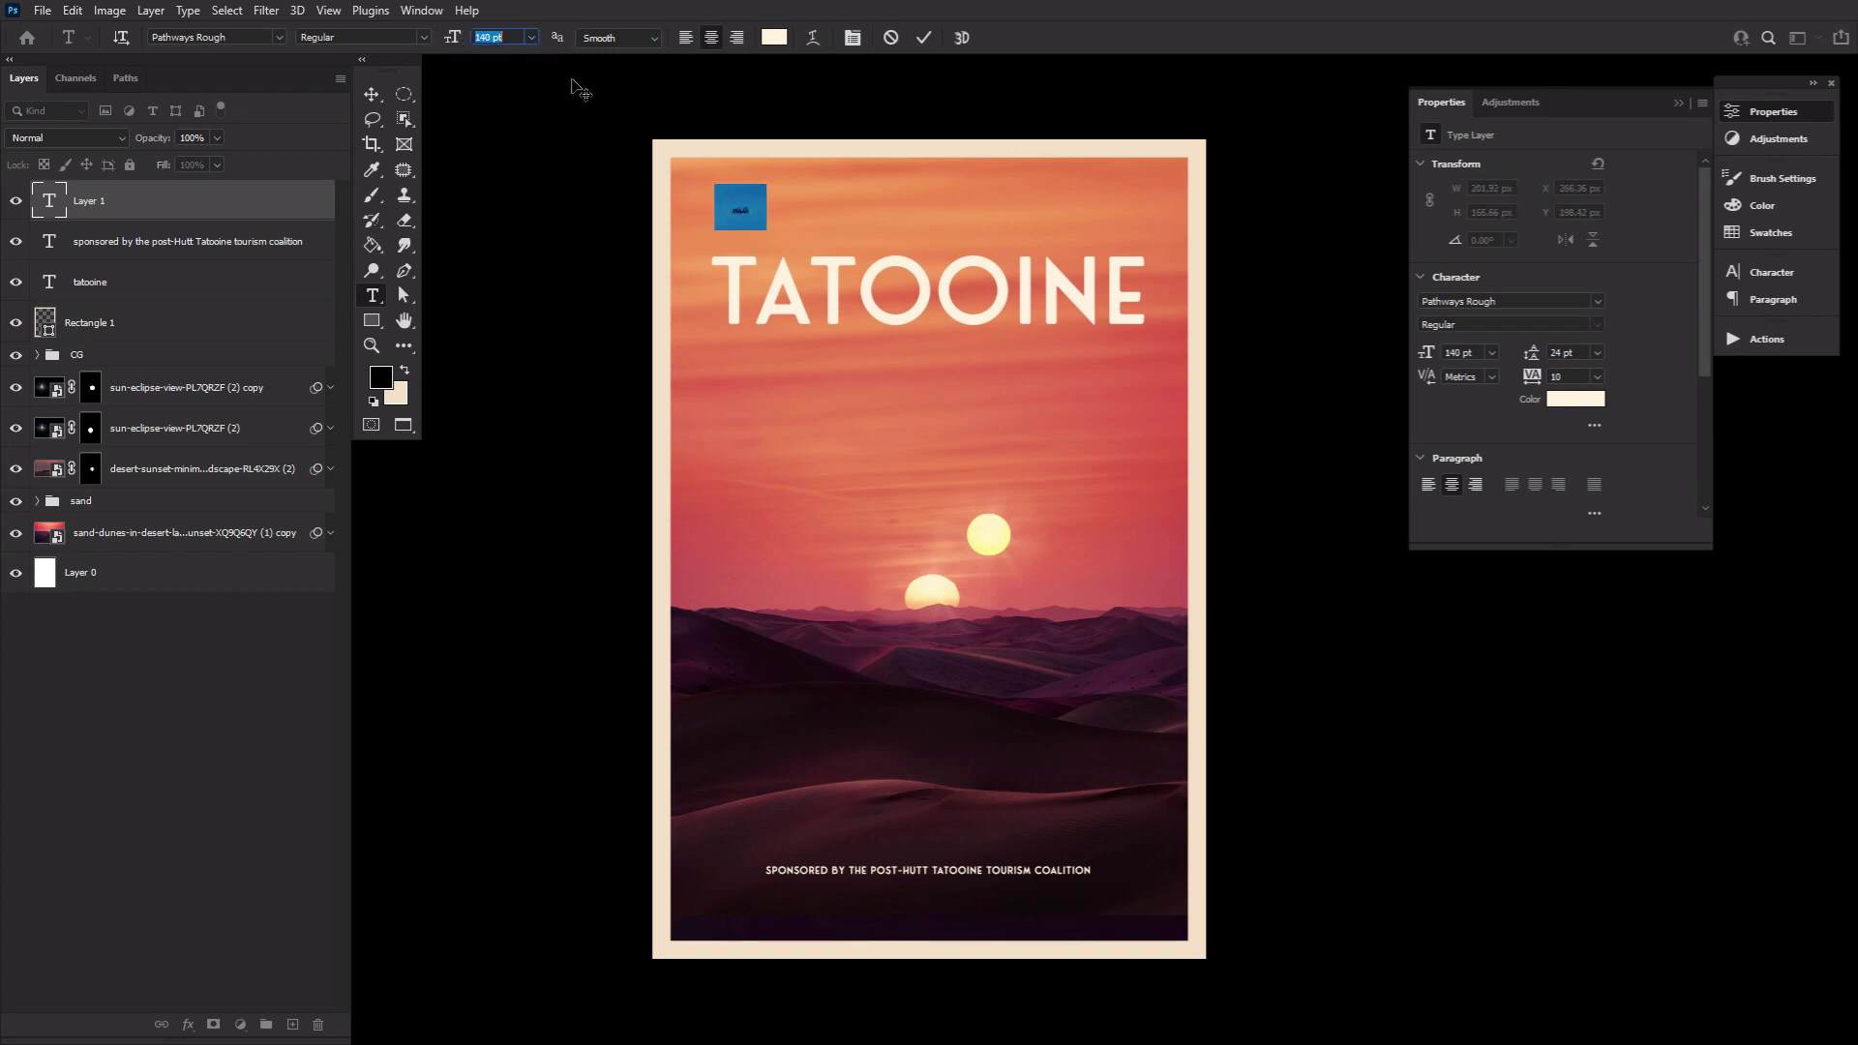
left_click(370, 93)
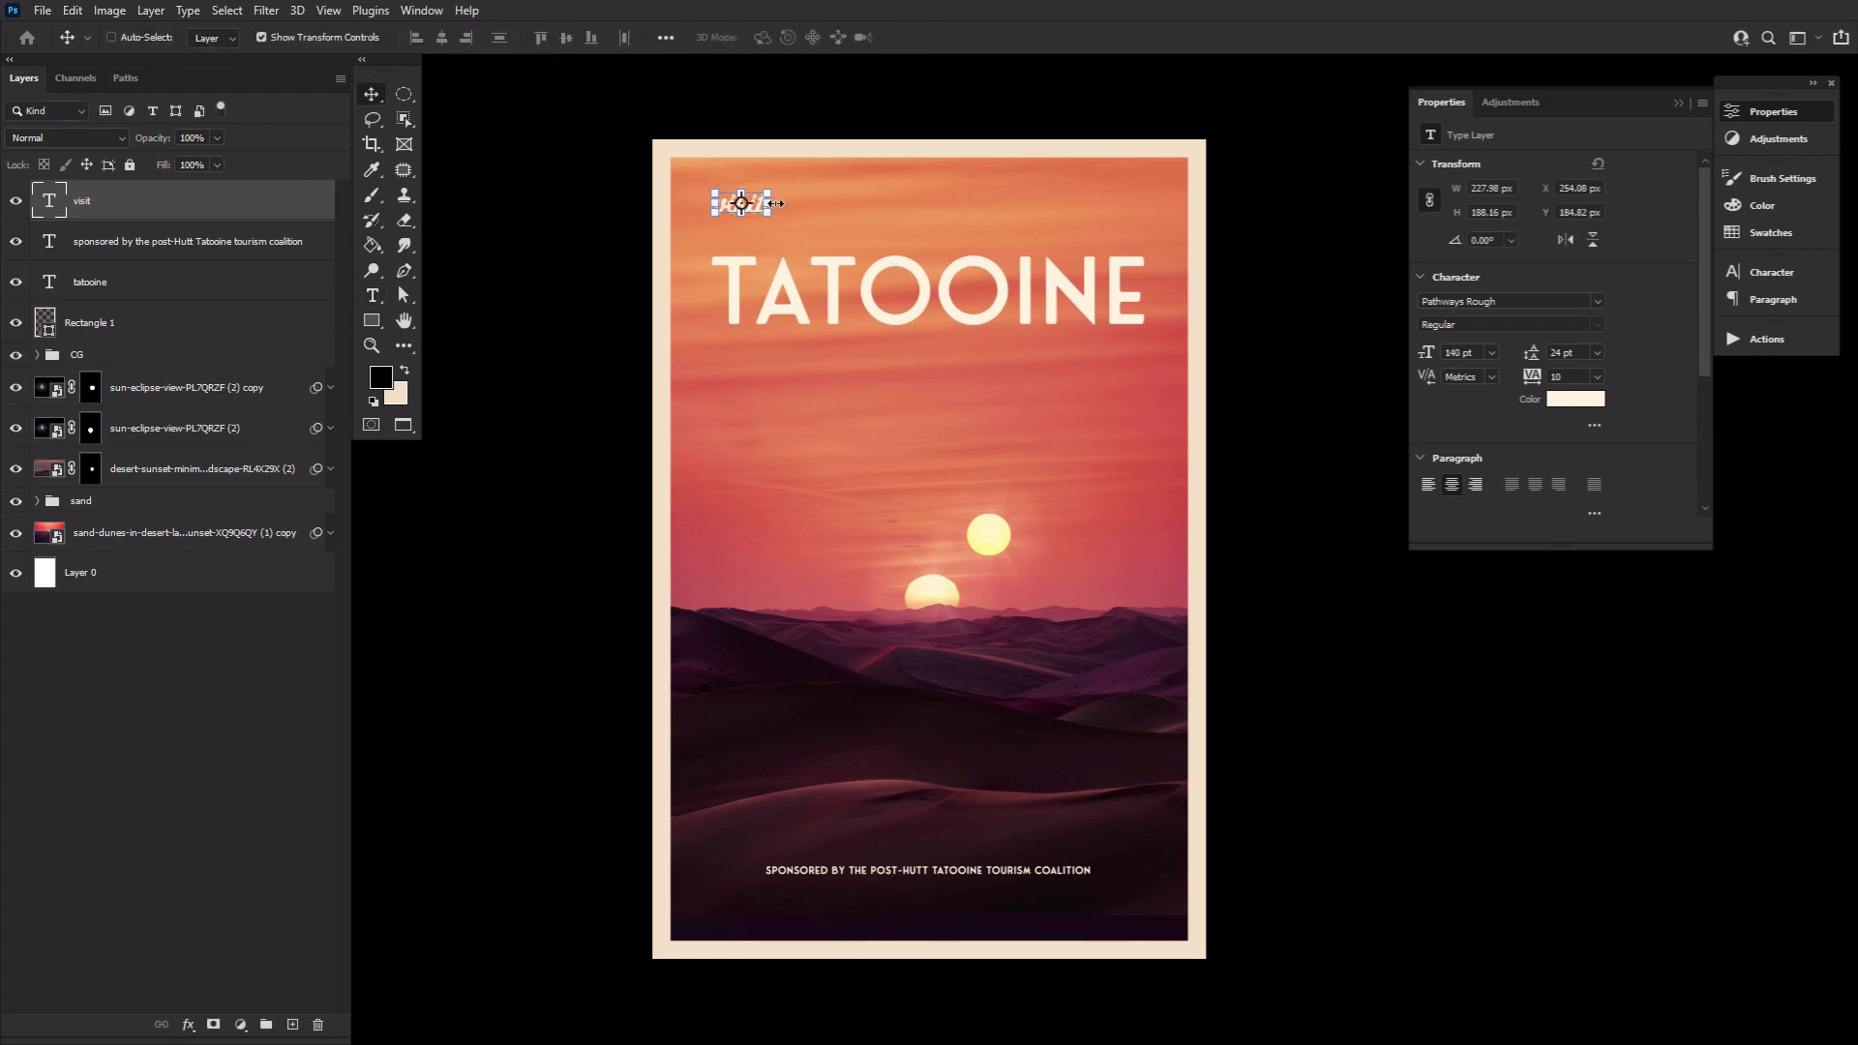
Step: Enlarge the word "visit" to about 253 pt, tilt it upward above the title's first letters, and set its tracking to 0
mouse_move(777, 203)
left_mouse_down()
mouse_move(864, 172)
mouse_move(830, 200)
mouse_move(833, 156)
mouse_move(788, 233)
mouse_move(759, 233)
left_mouse_up()
left_click(958, 38)
left_click(1770, 272)
left_click(1526, 405)
double_click(1649, 342)
type("0")
Step: Add the tagline "we probably have water sometimes!" in Pathways Rough, enlarge it to about 145 pt and place it directly beneath the title
left_click(372, 297)
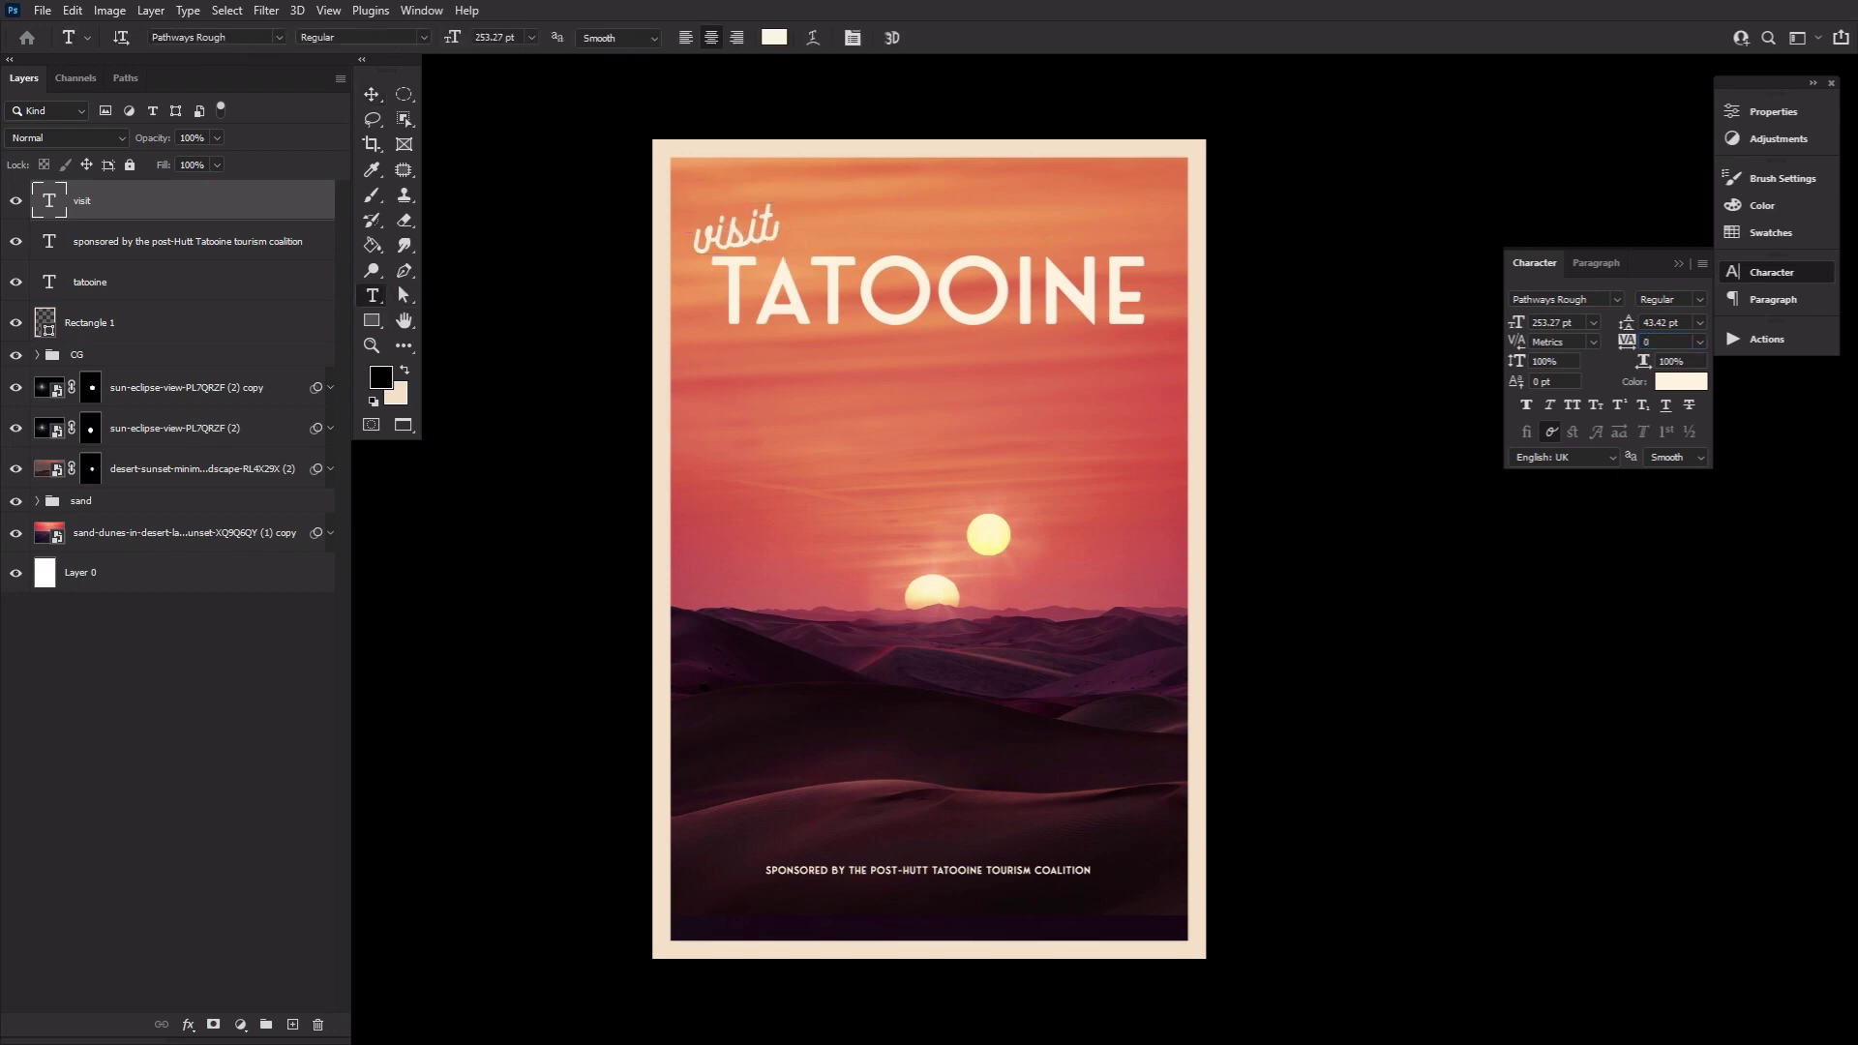
left_click(757, 406)
type("we probably have water sometimes!")
left_click(372, 94)
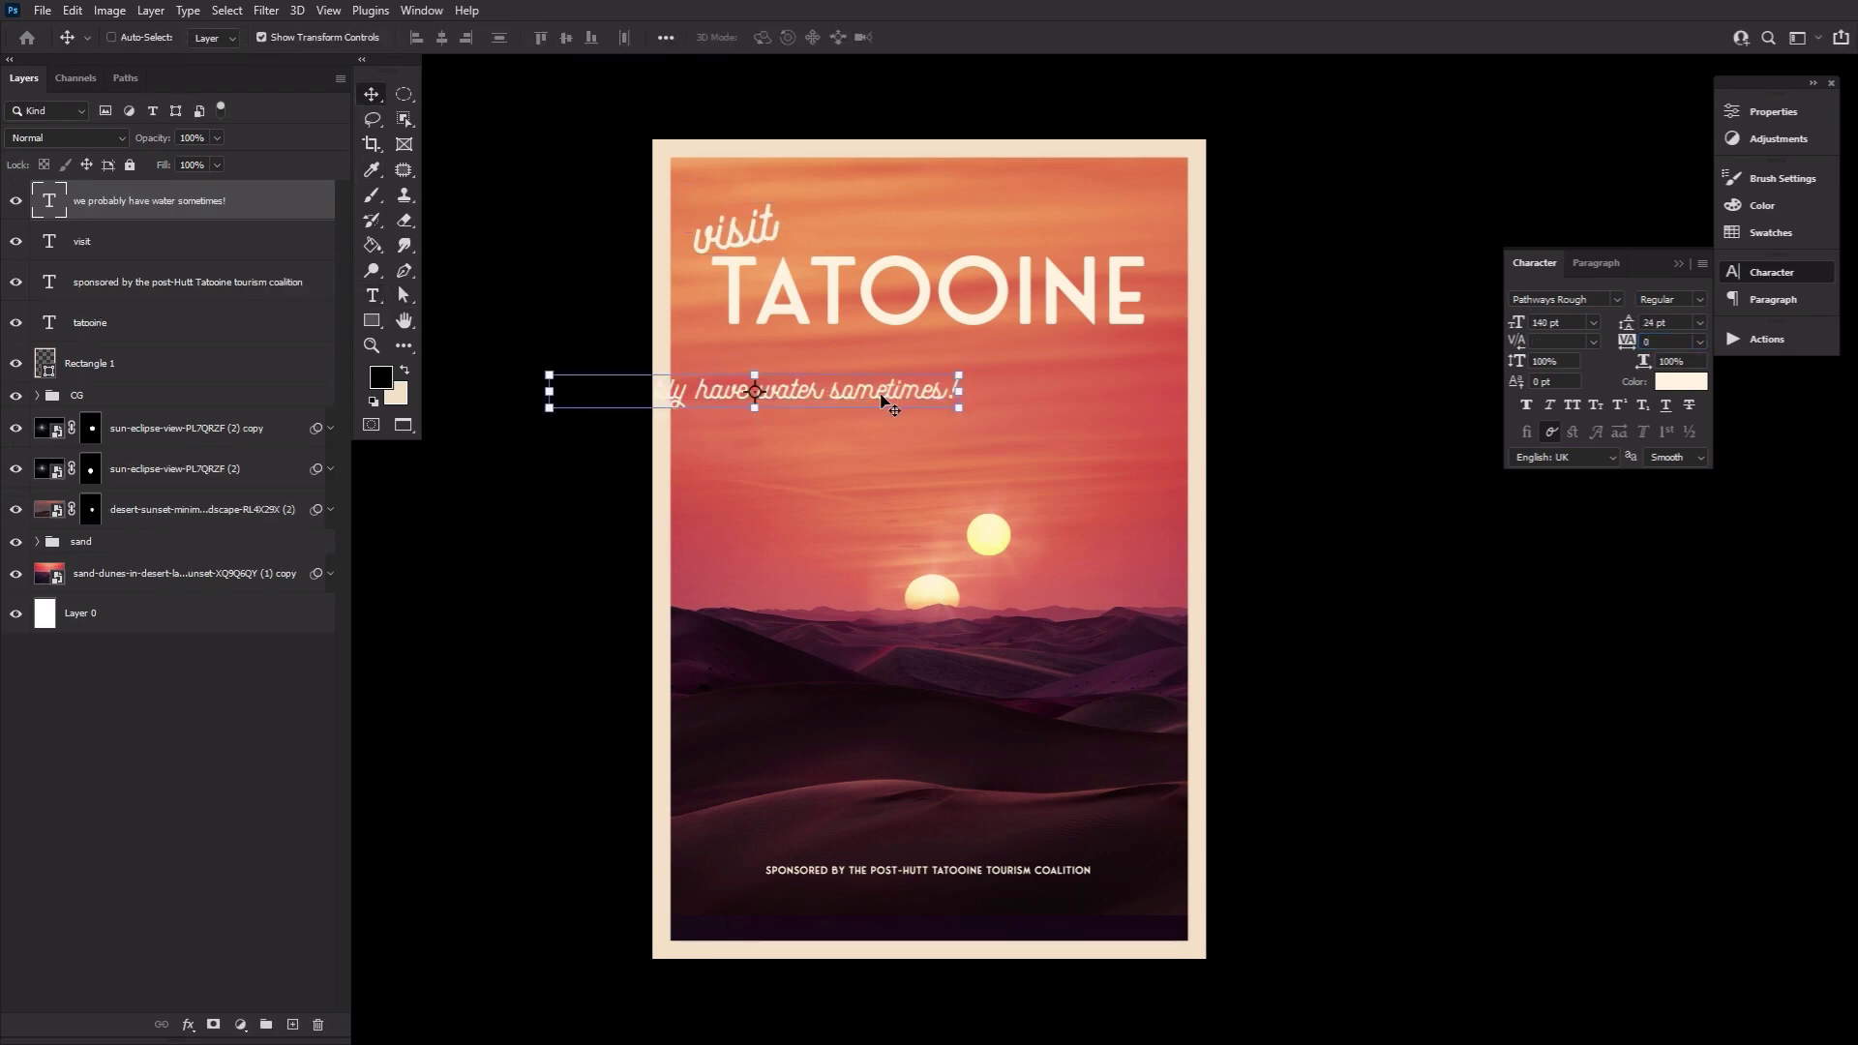
left_click_drag(887, 407, 1090, 349)
left_click(958, 38)
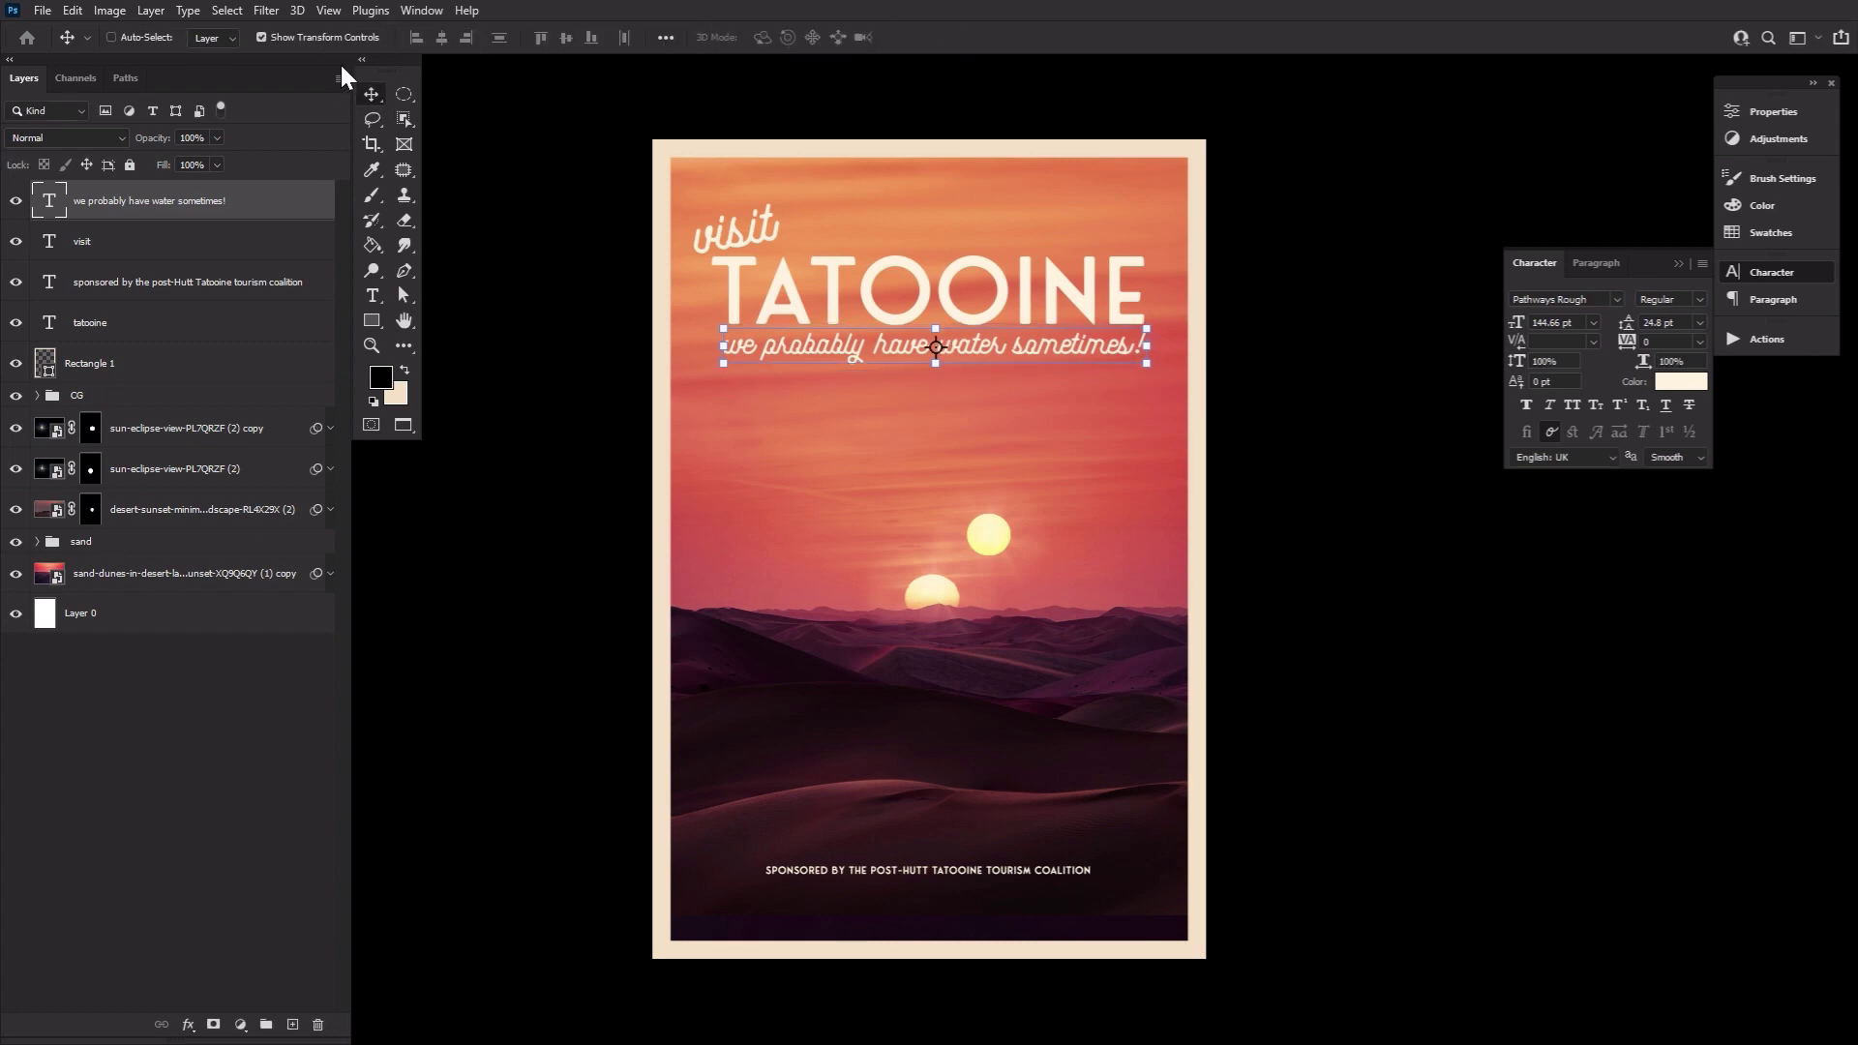
Step: Fine-tune the vertical spacing by nudging "visit" slightly up and the sponsor line and tagline slightly down
left_click(325, 39)
key("shift+Up")
left_click(157, 248)
key("shift+Up")
key("shift+Up")
key("shift+Up")
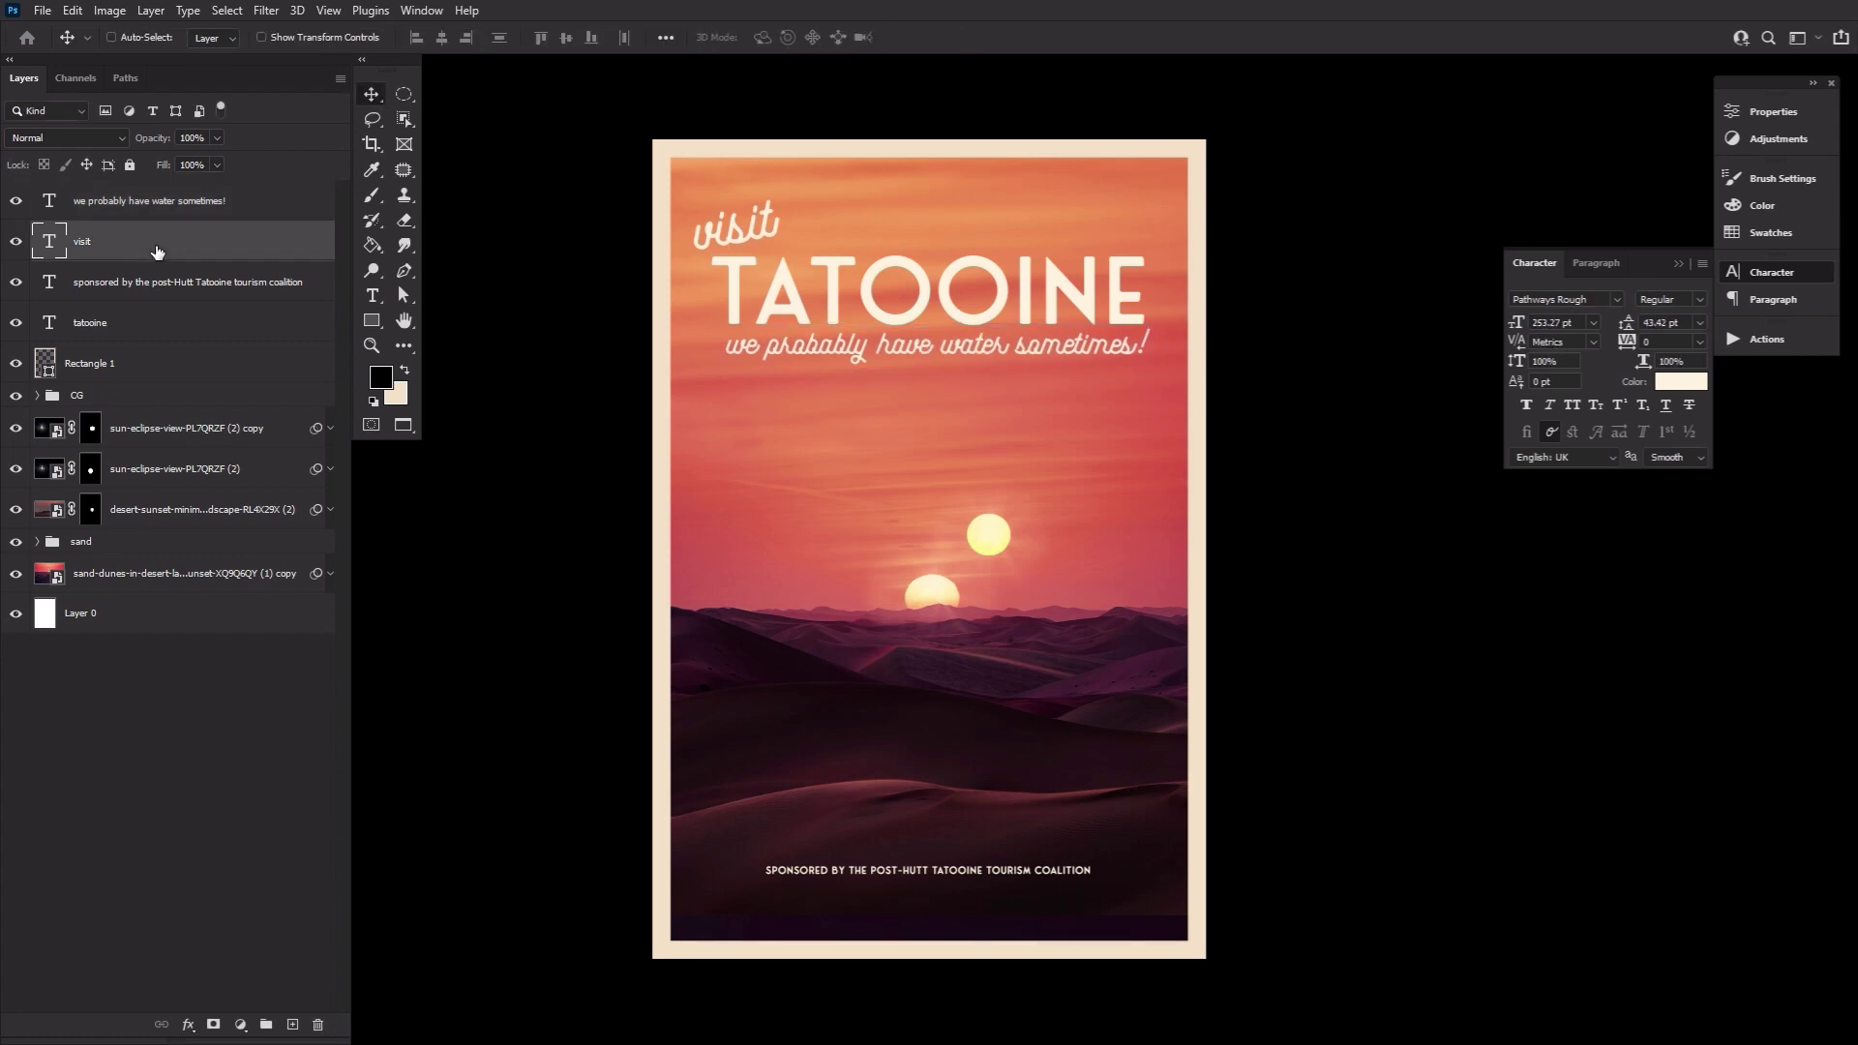
left_click(156, 291)
key("shift+Down")
key("shift+Down")
left_click(179, 200)
key("shift+Down")
key("shift+Down")
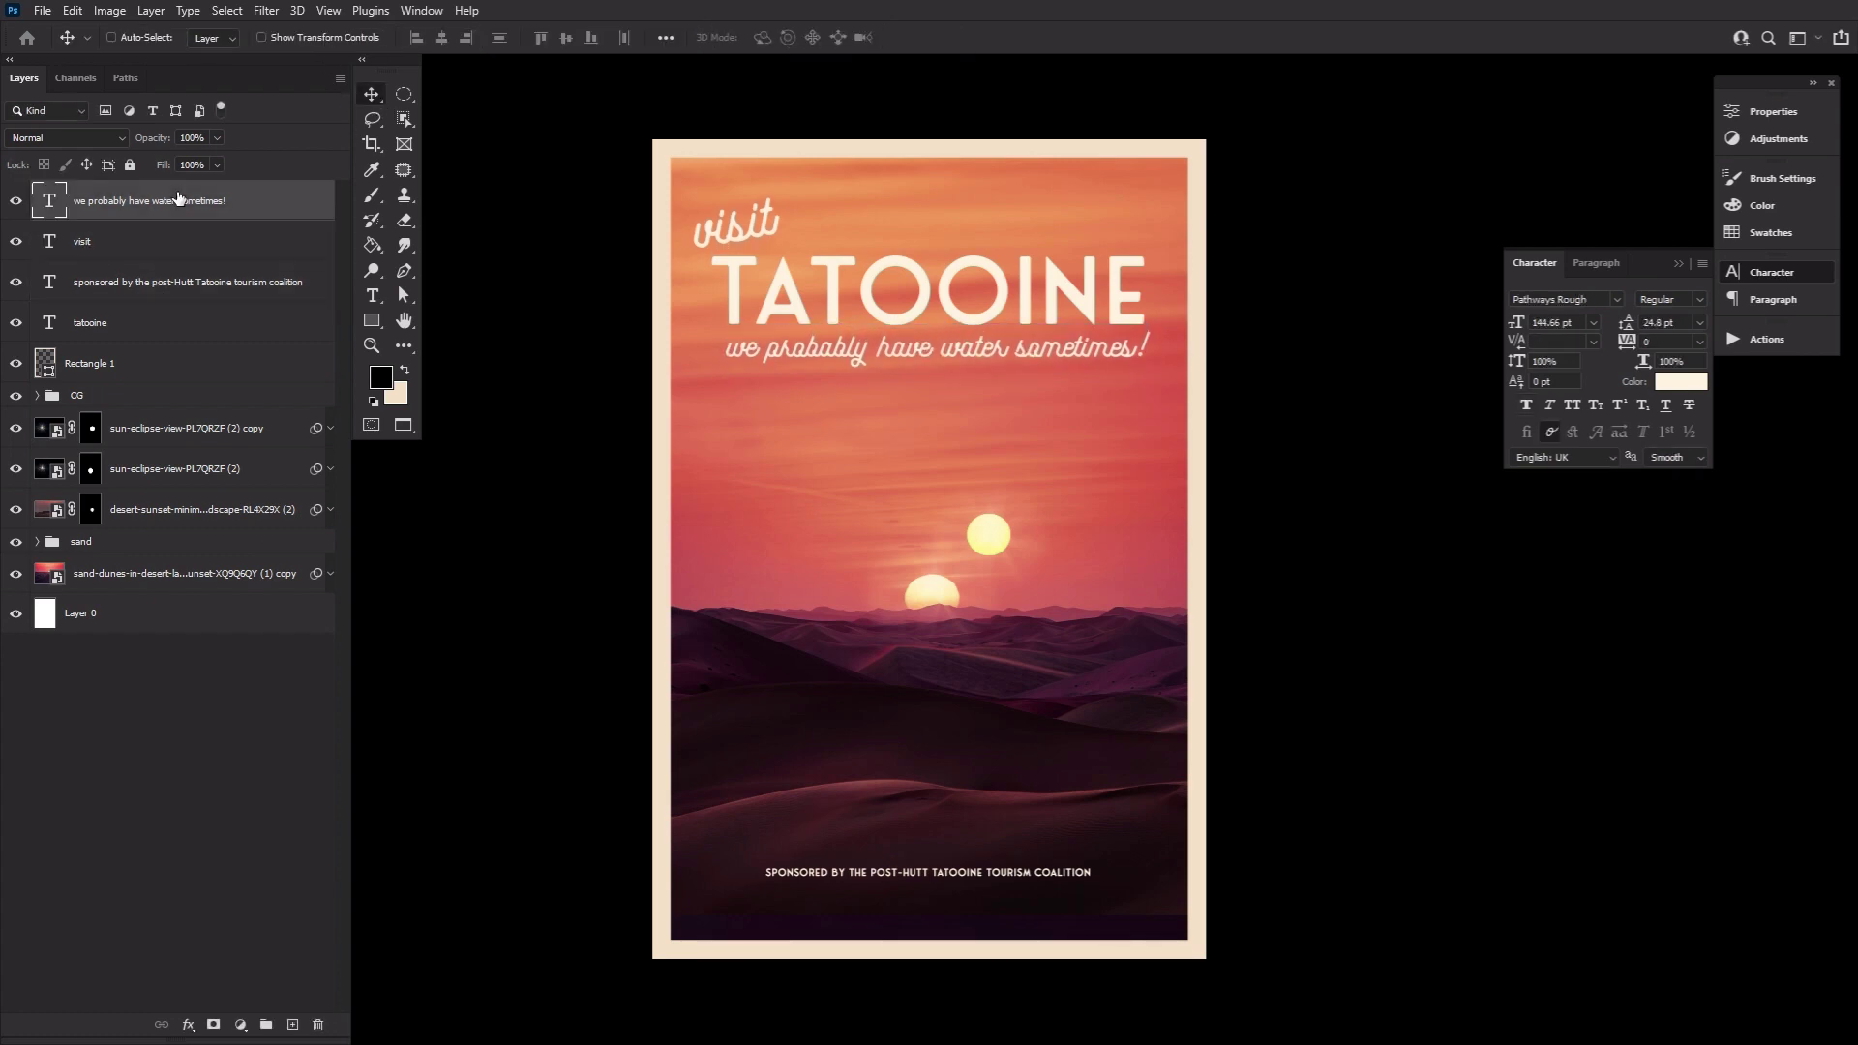
Step: Group the four text layers and name the group "Type"
left_click(178, 331, "shift")
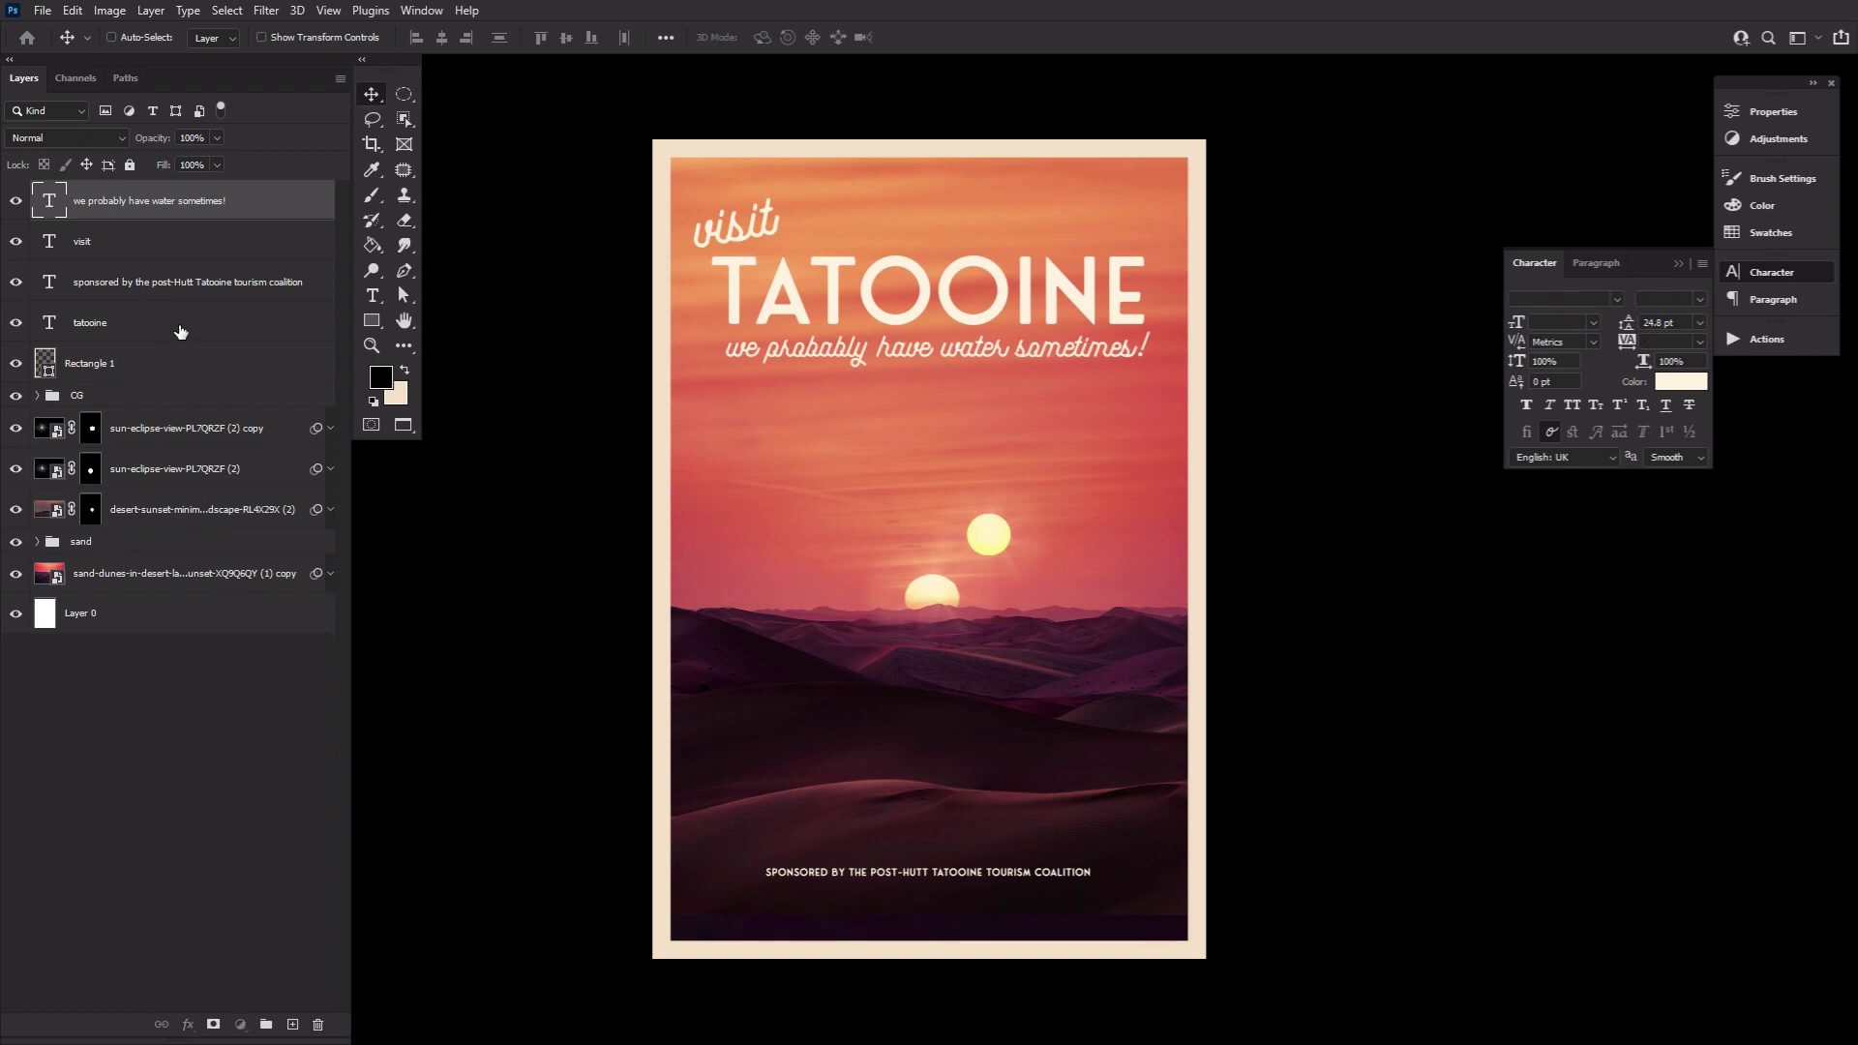
key("ctrl+g")
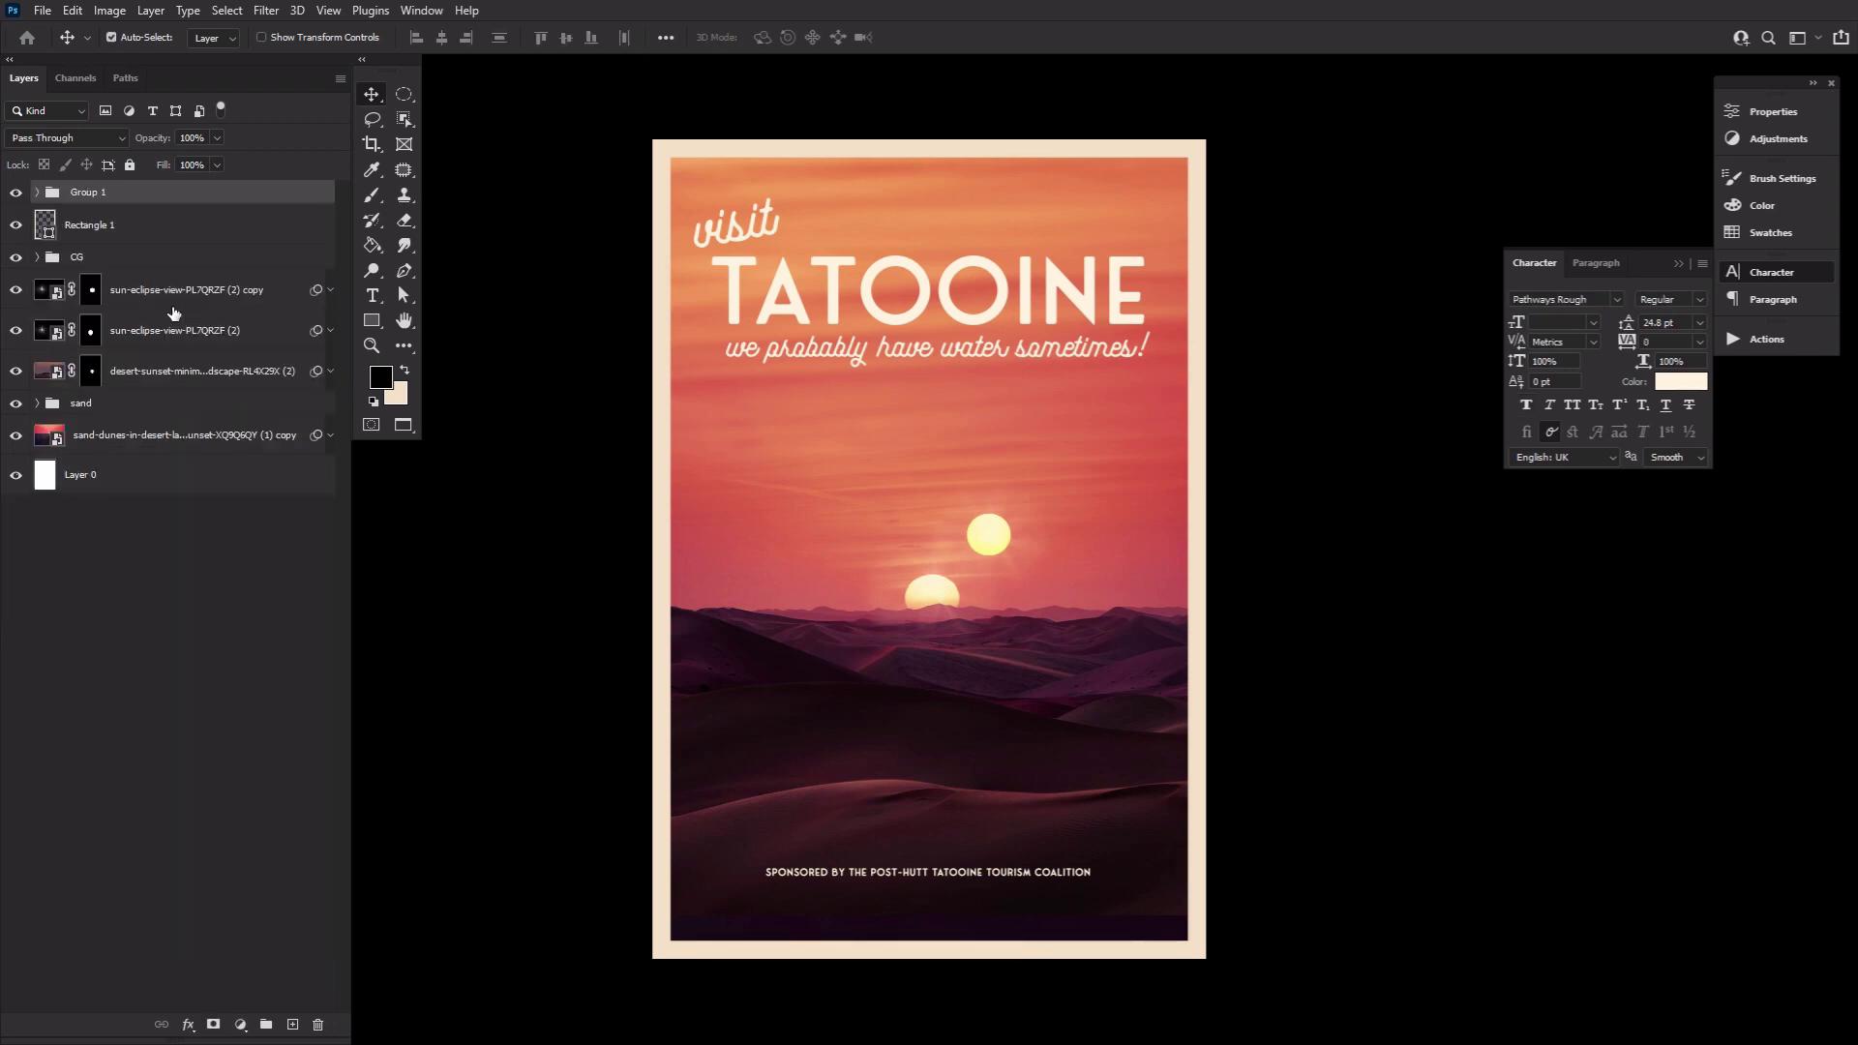
double_click(77, 191)
key("Return")
Step: Shift the foreground and middle dune layers in the sand group slightly to refine the dune composition
left_click(37, 404)
left_click(194, 437)
left_click_drag(870, 764, 876, 785)
left_click(870, 731, "ctrl")
left_click_drag(734, 673, 778, 716)
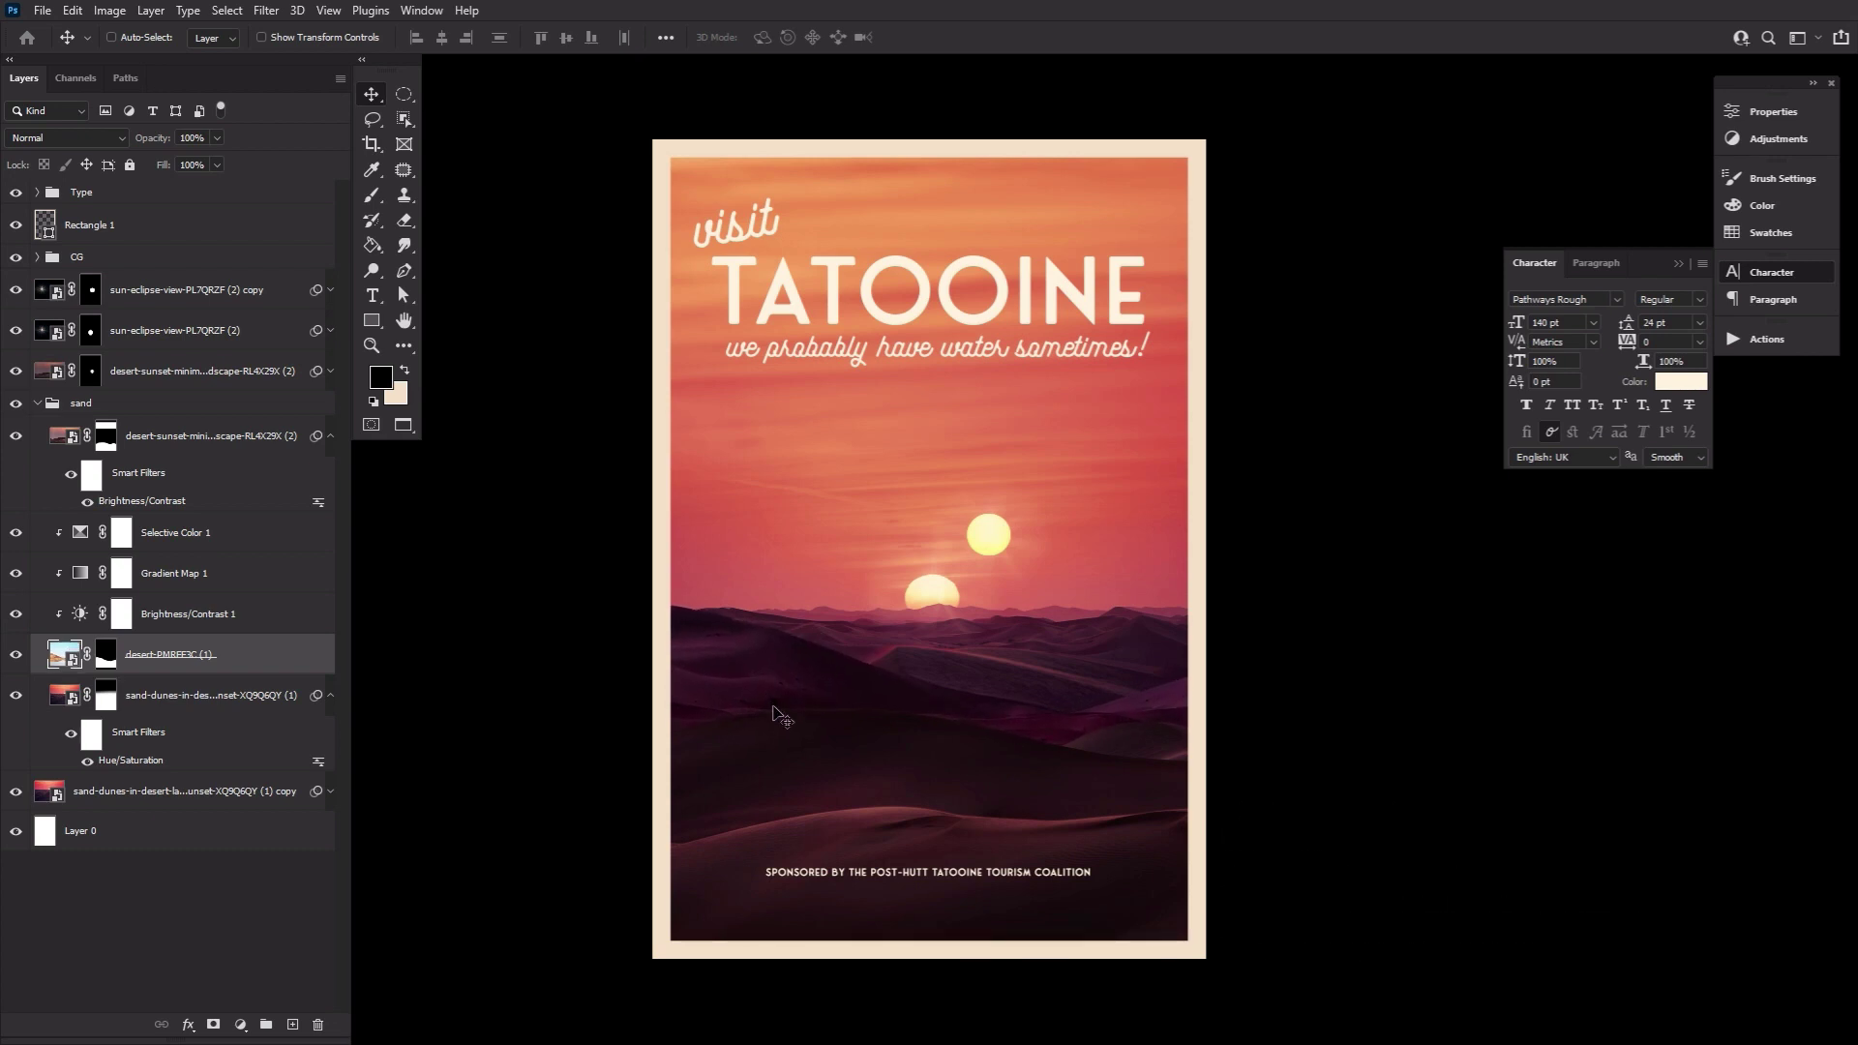
left_click(405, 320)
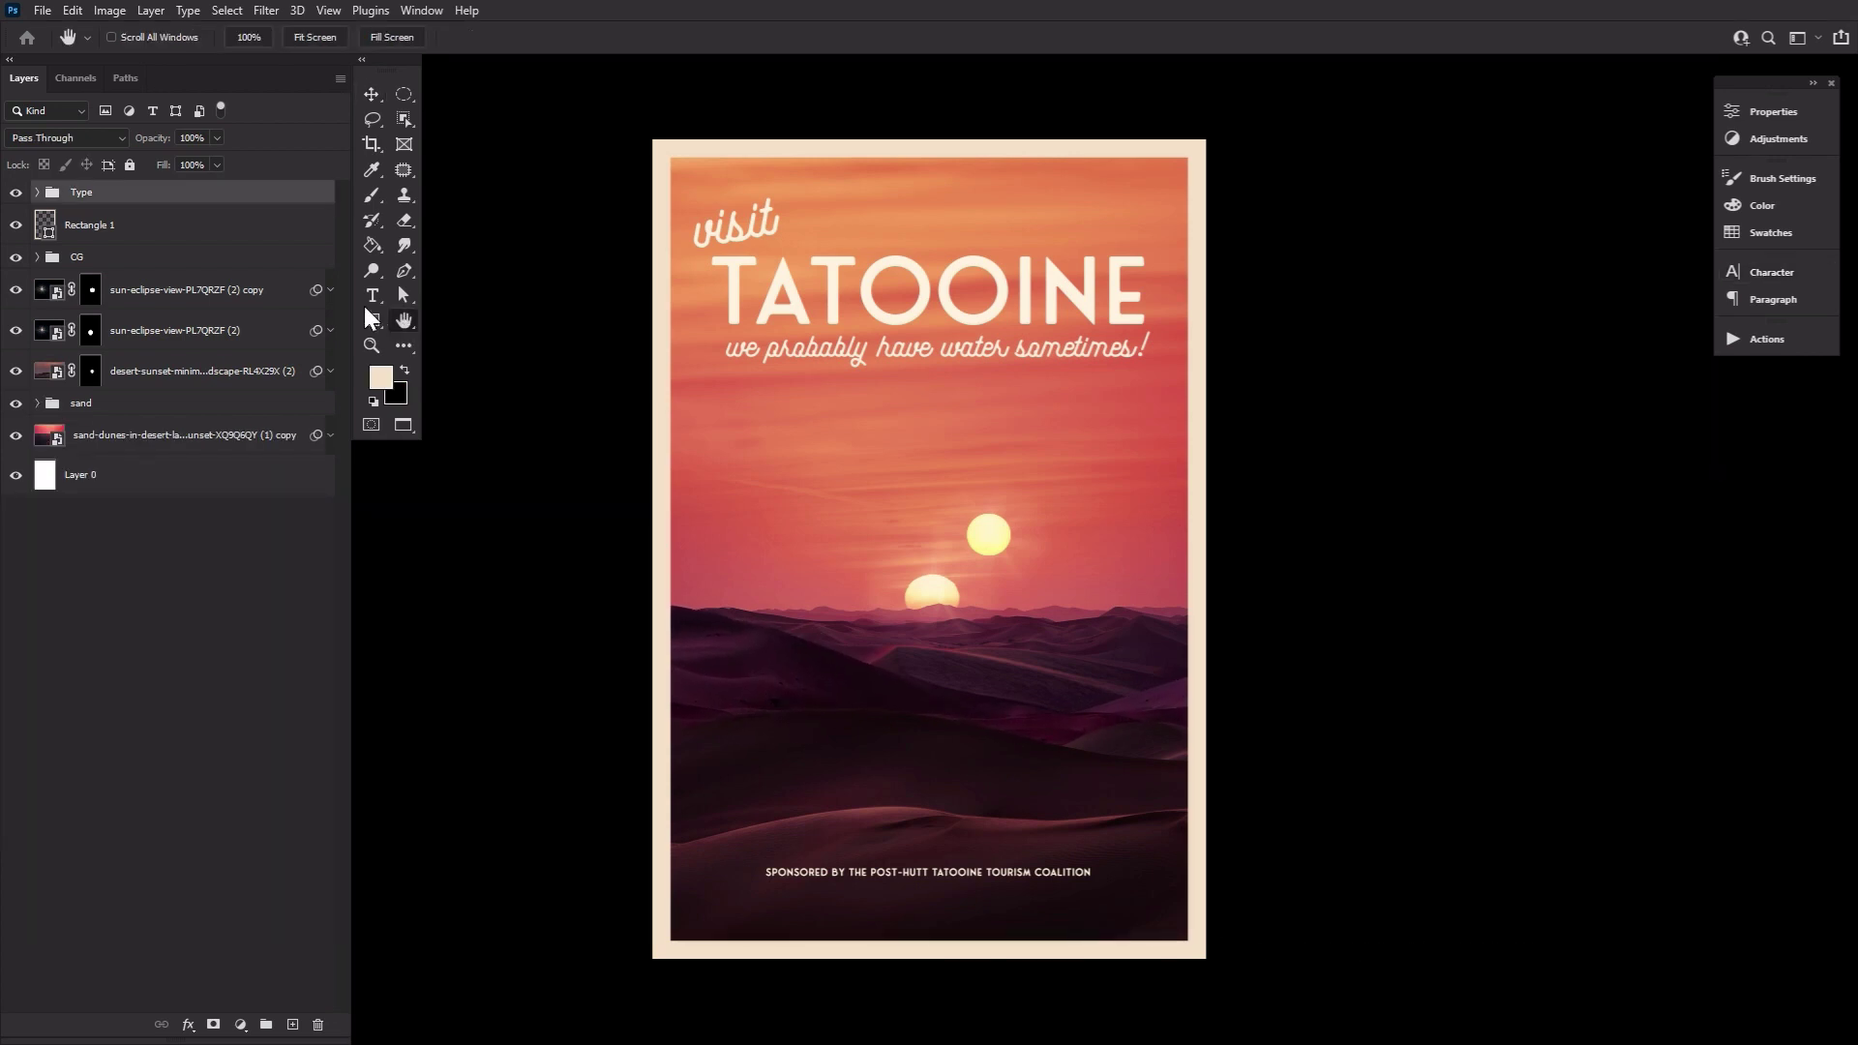
Step: Add a dark red Multiply drop shadow to the Type group with 50% opacity, 124° angle, 12 px distance and 0 px size
left_click(189, 1024)
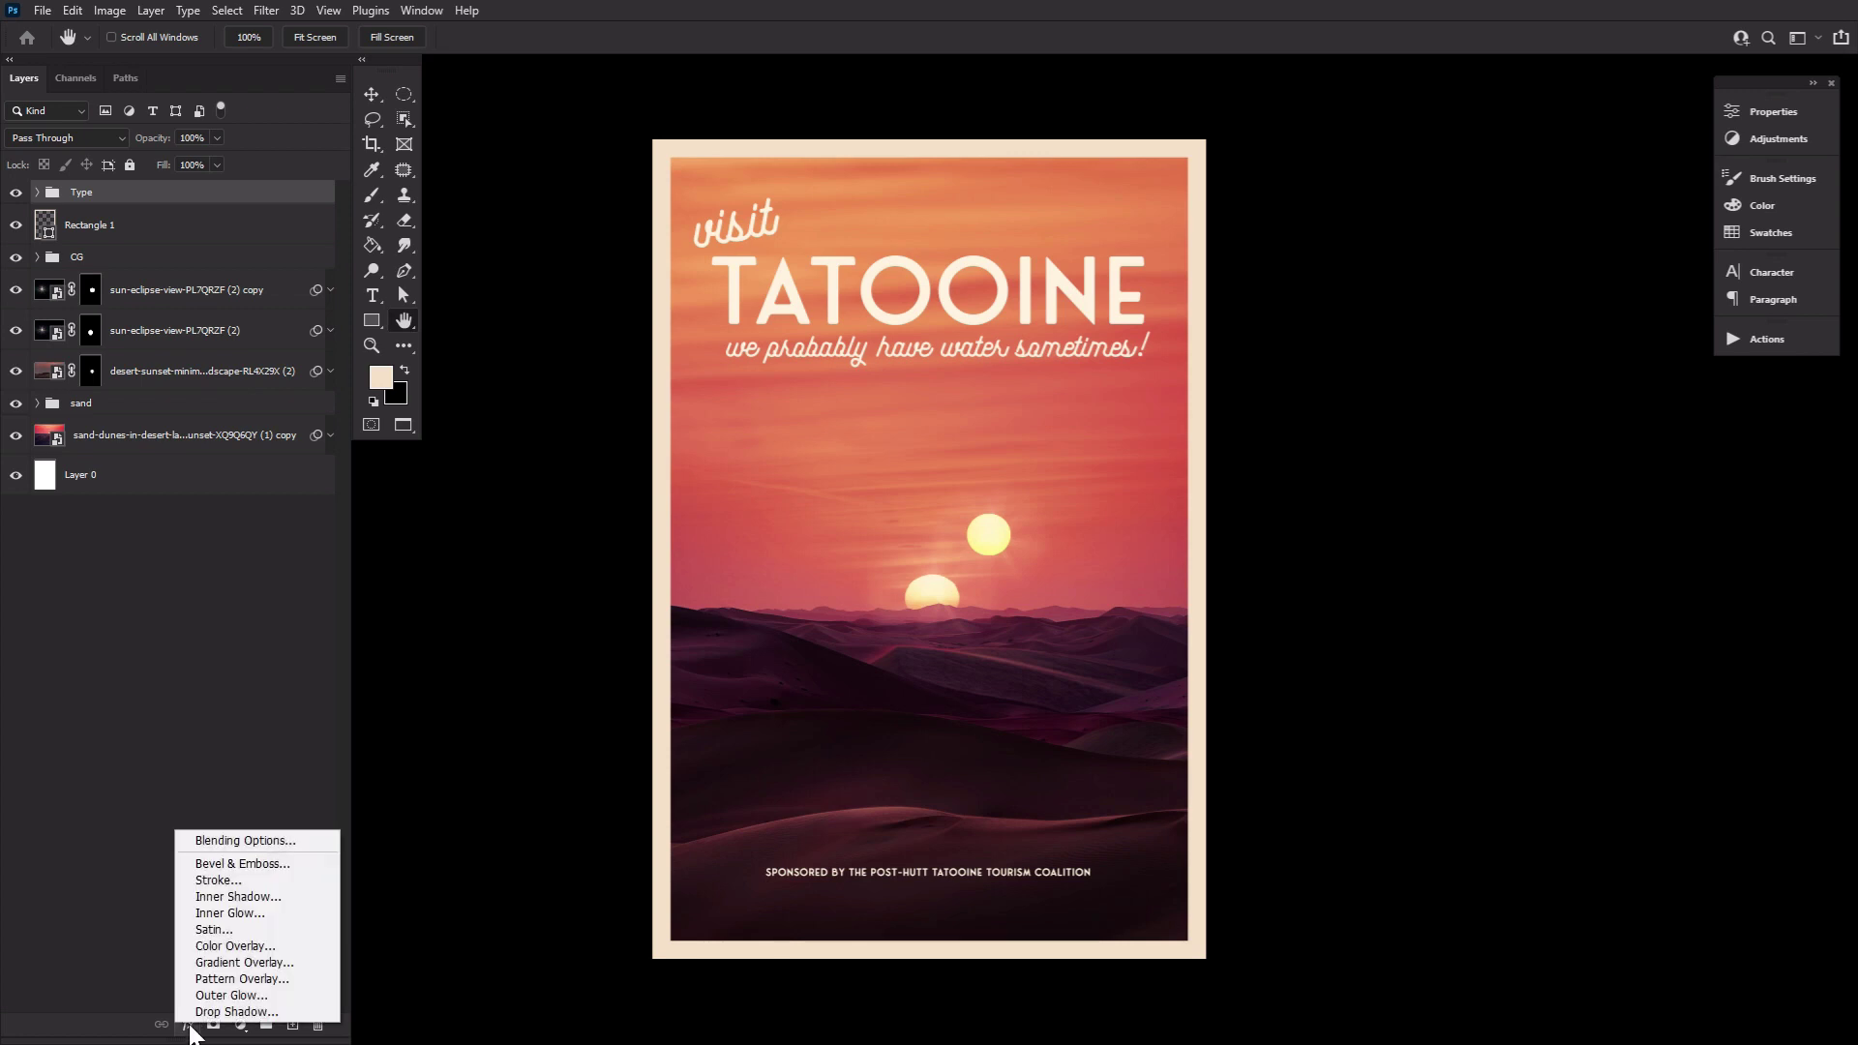
left_click(202, 1013)
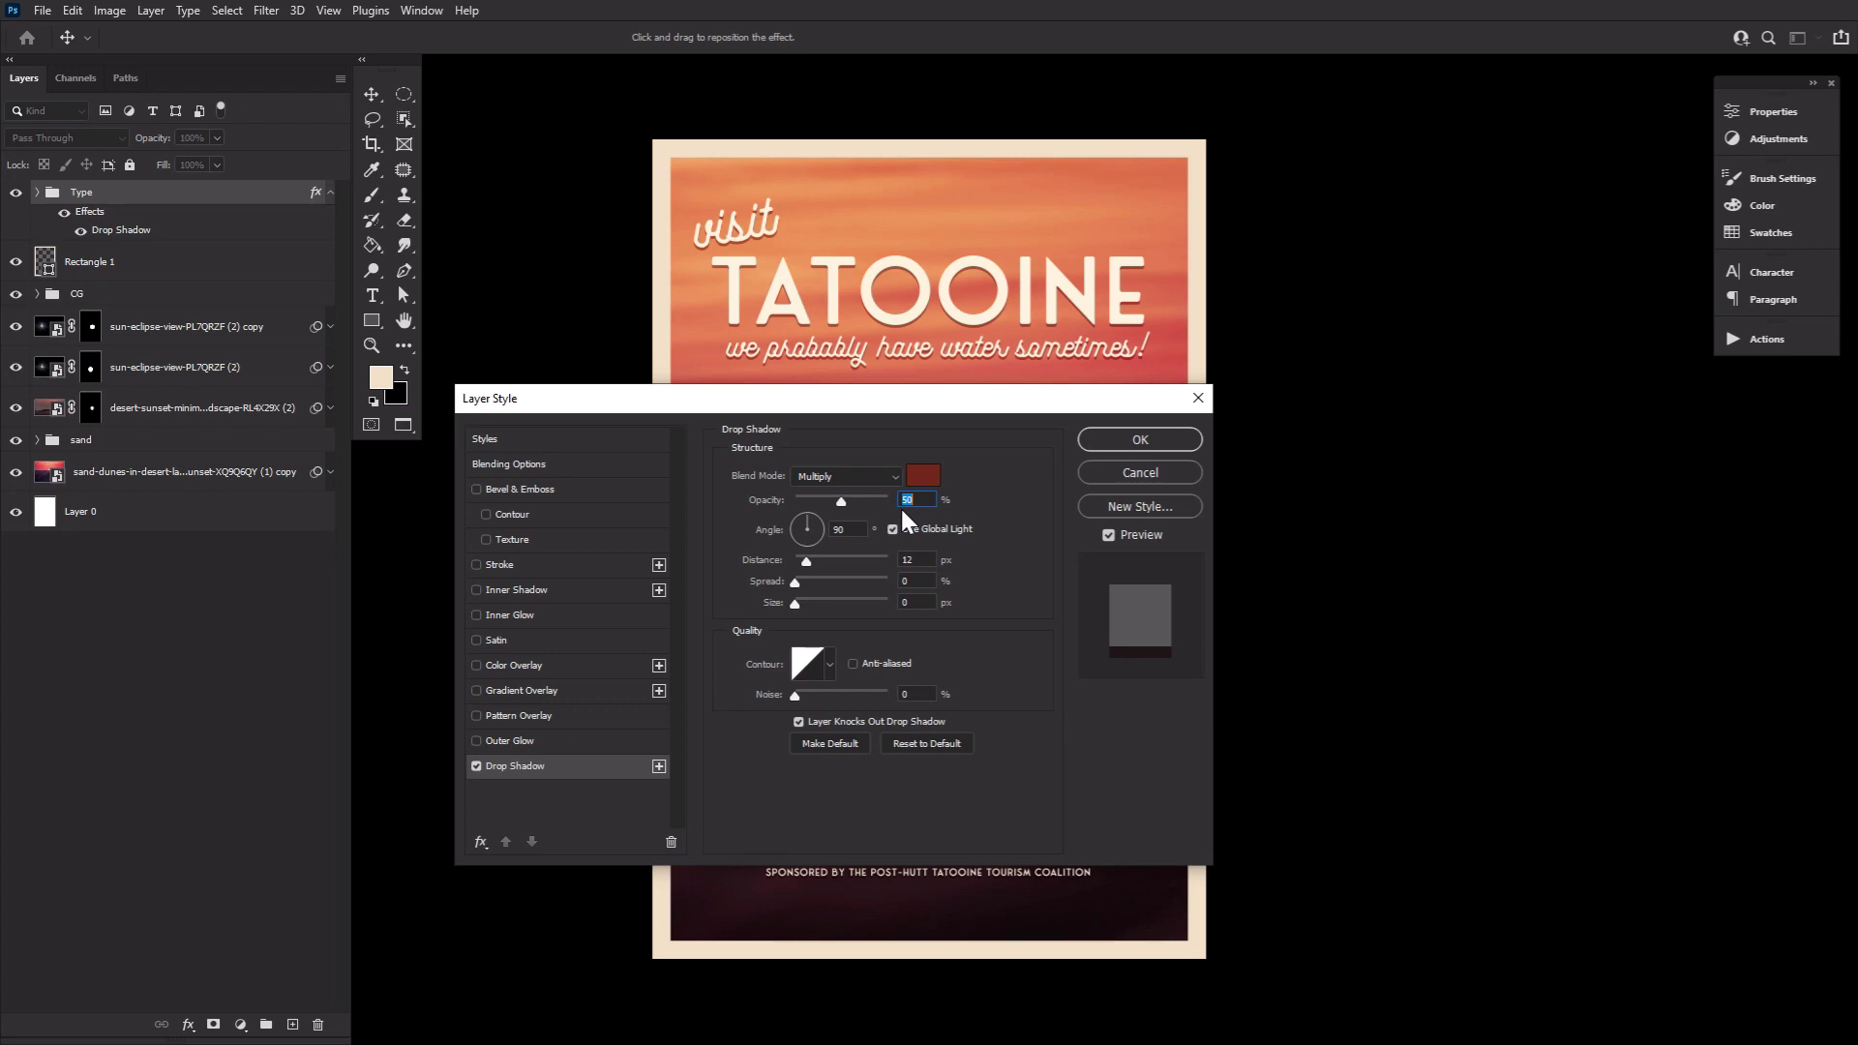
key("Tab")
type("124")
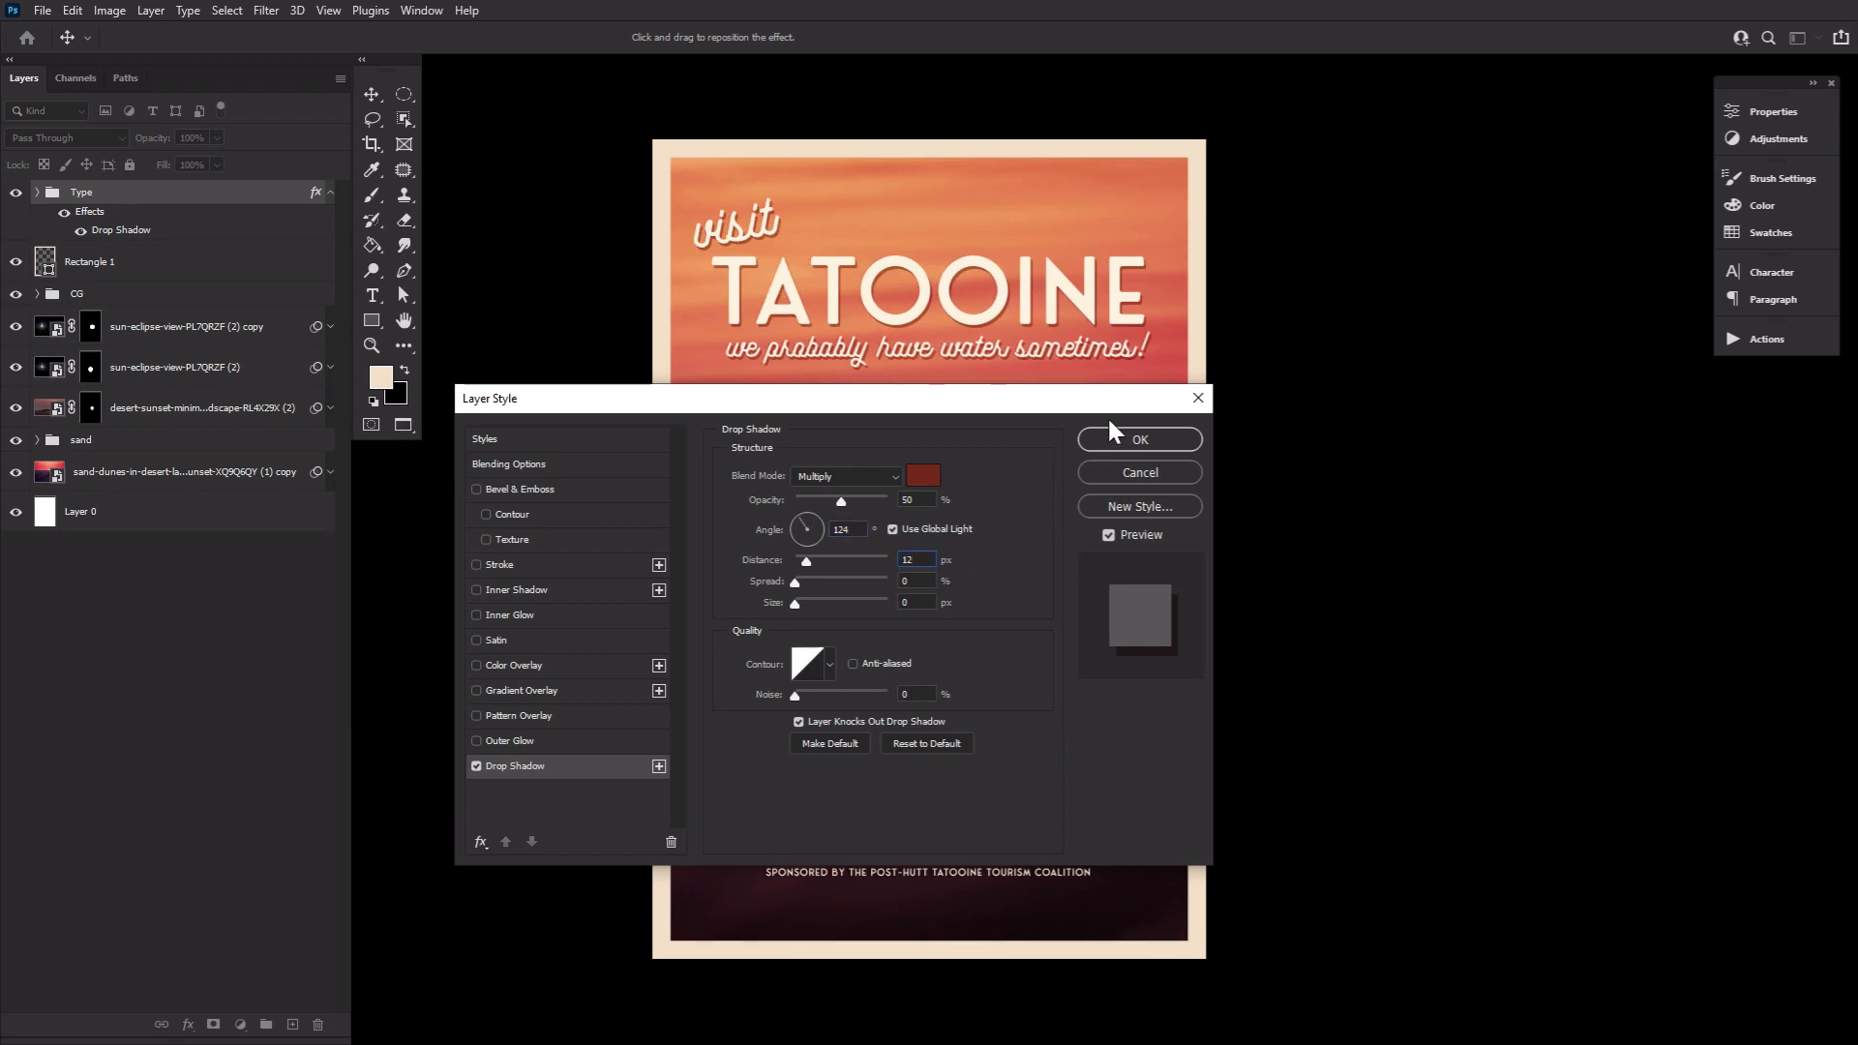
left_click(1137, 441)
key("h")
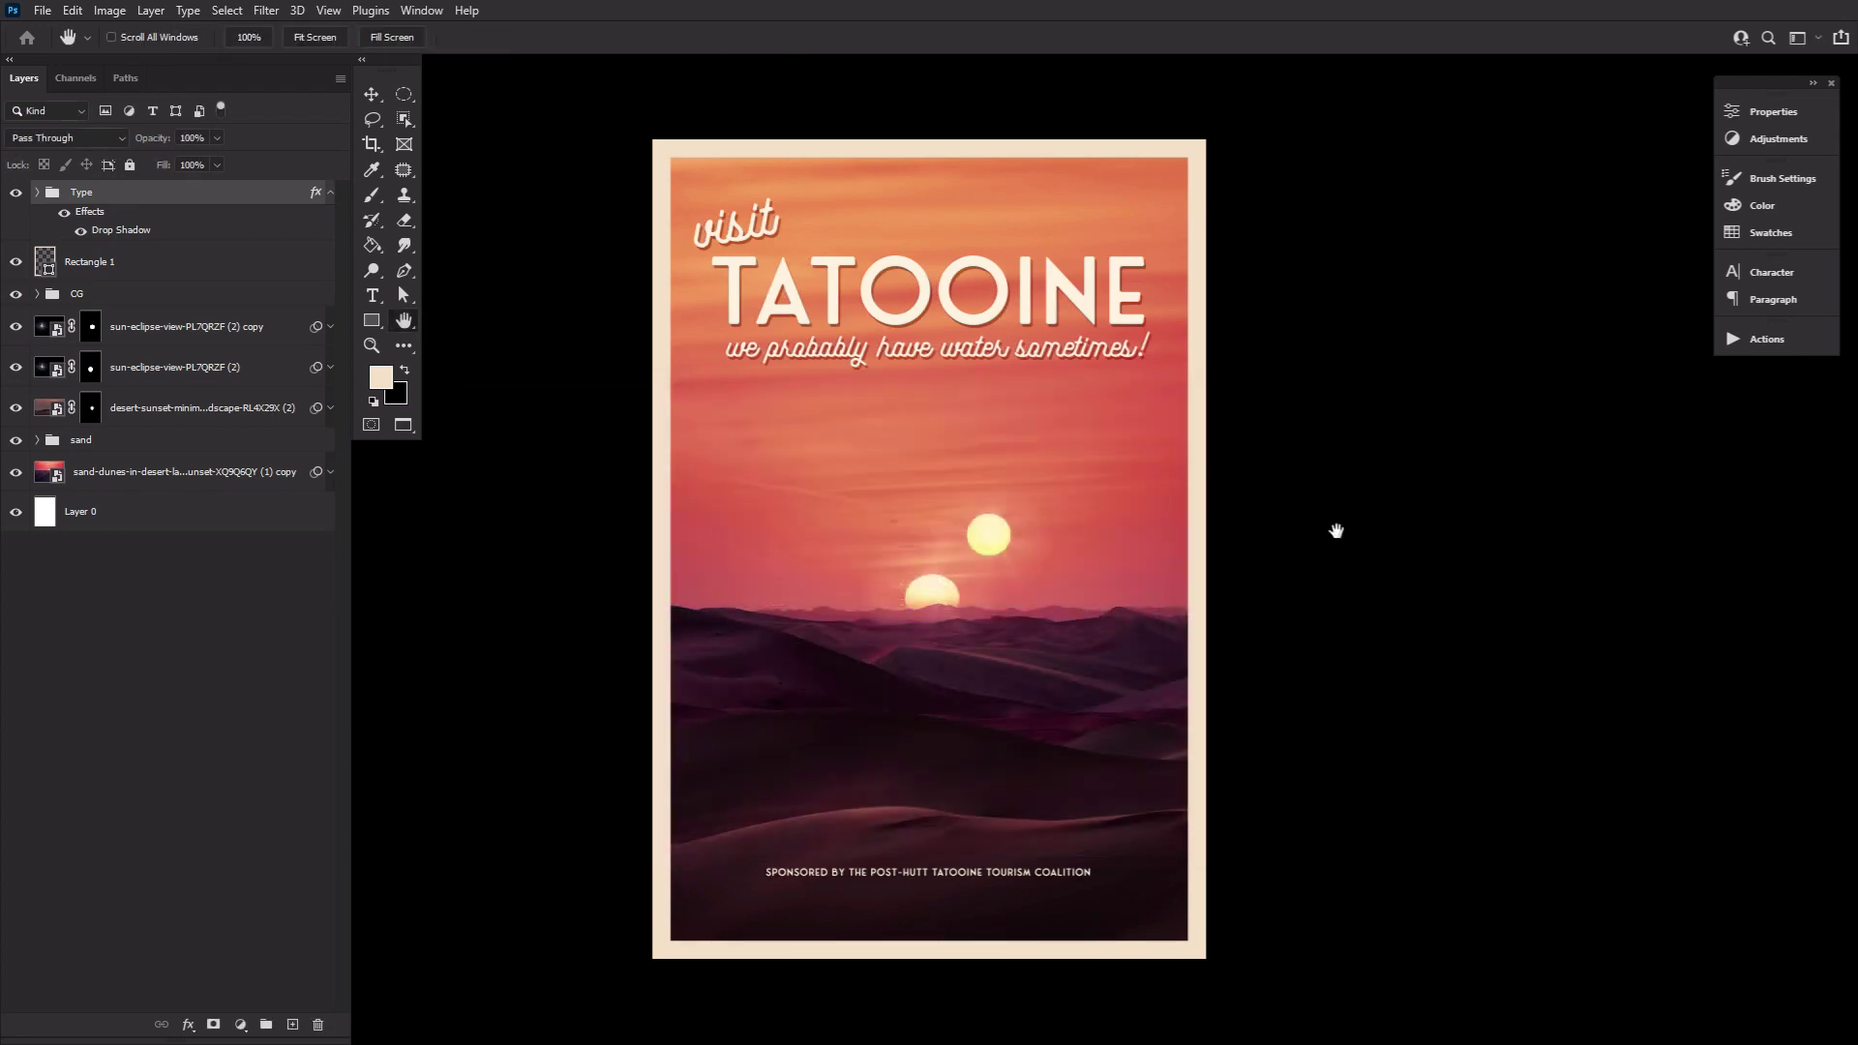
Step: Place the starfighter icon image in the poster, centred just above the sponsor line
left_click_drag(790, 852, 912, 777)
left_click_drag(938, 568, 937, 846)
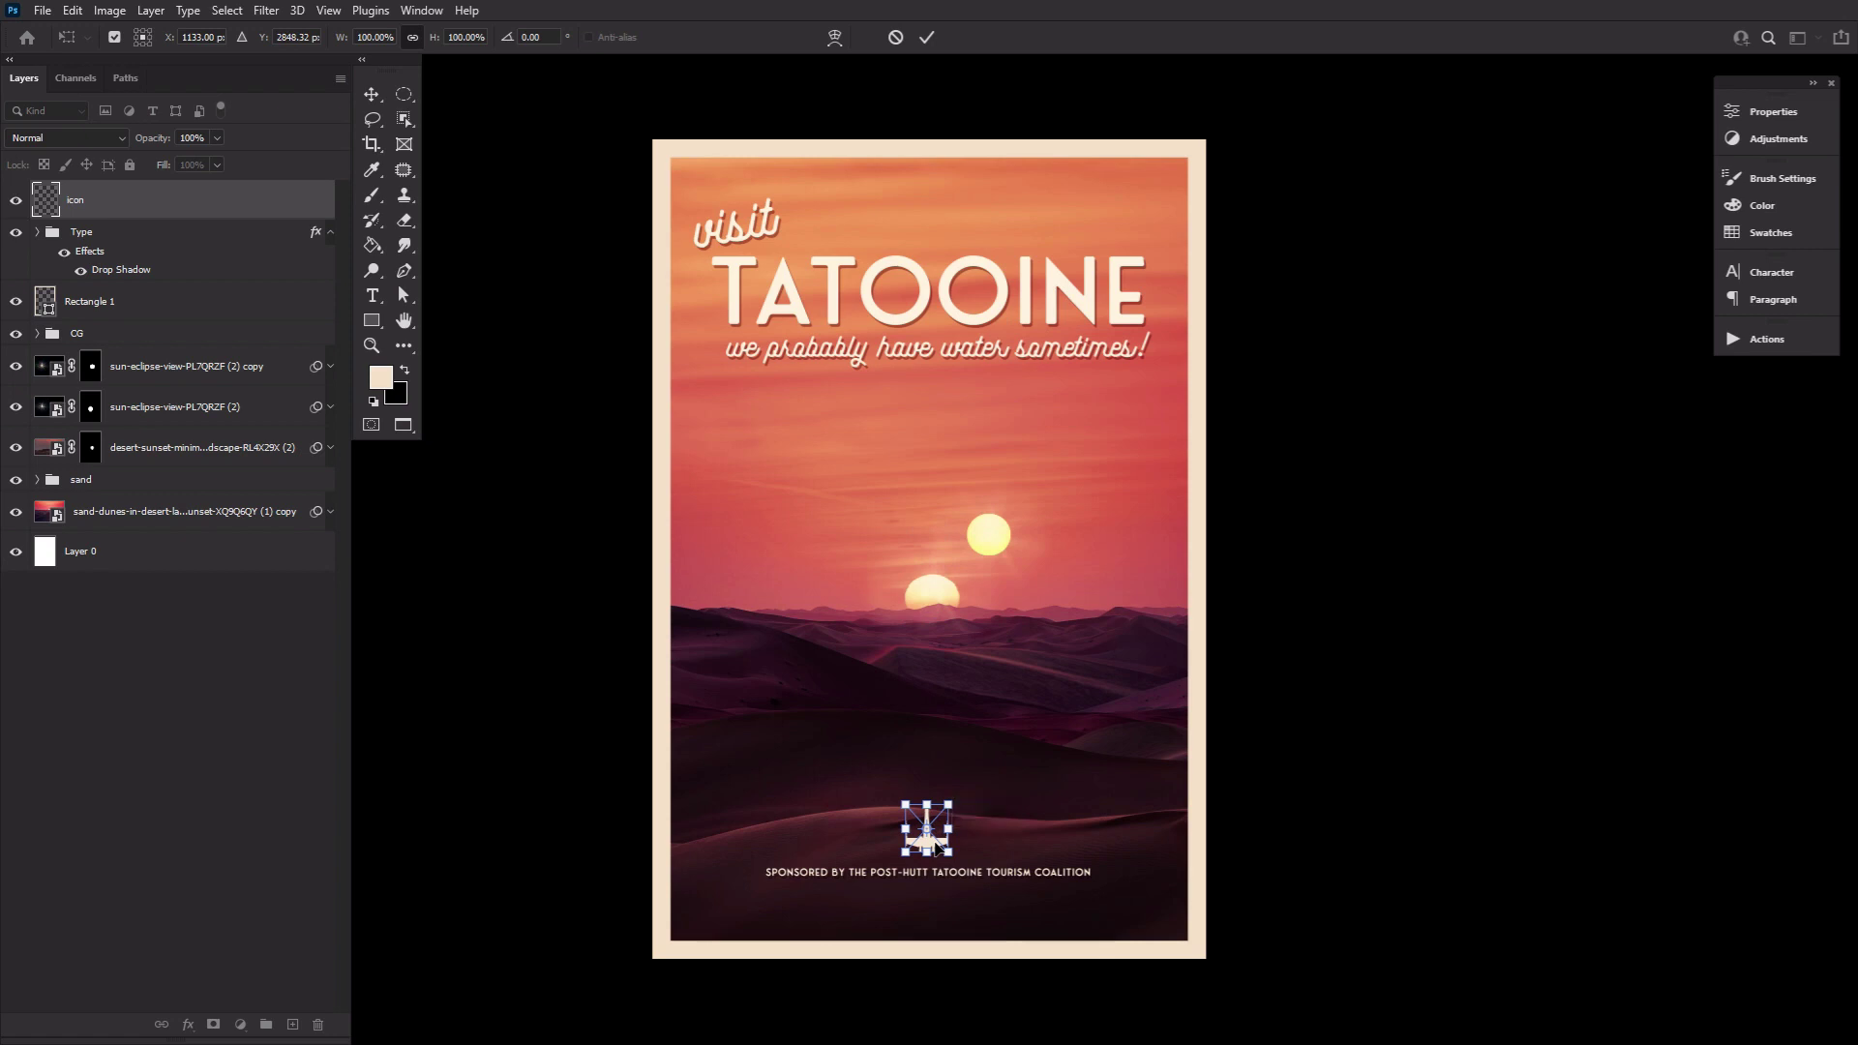
left_click(926, 37)
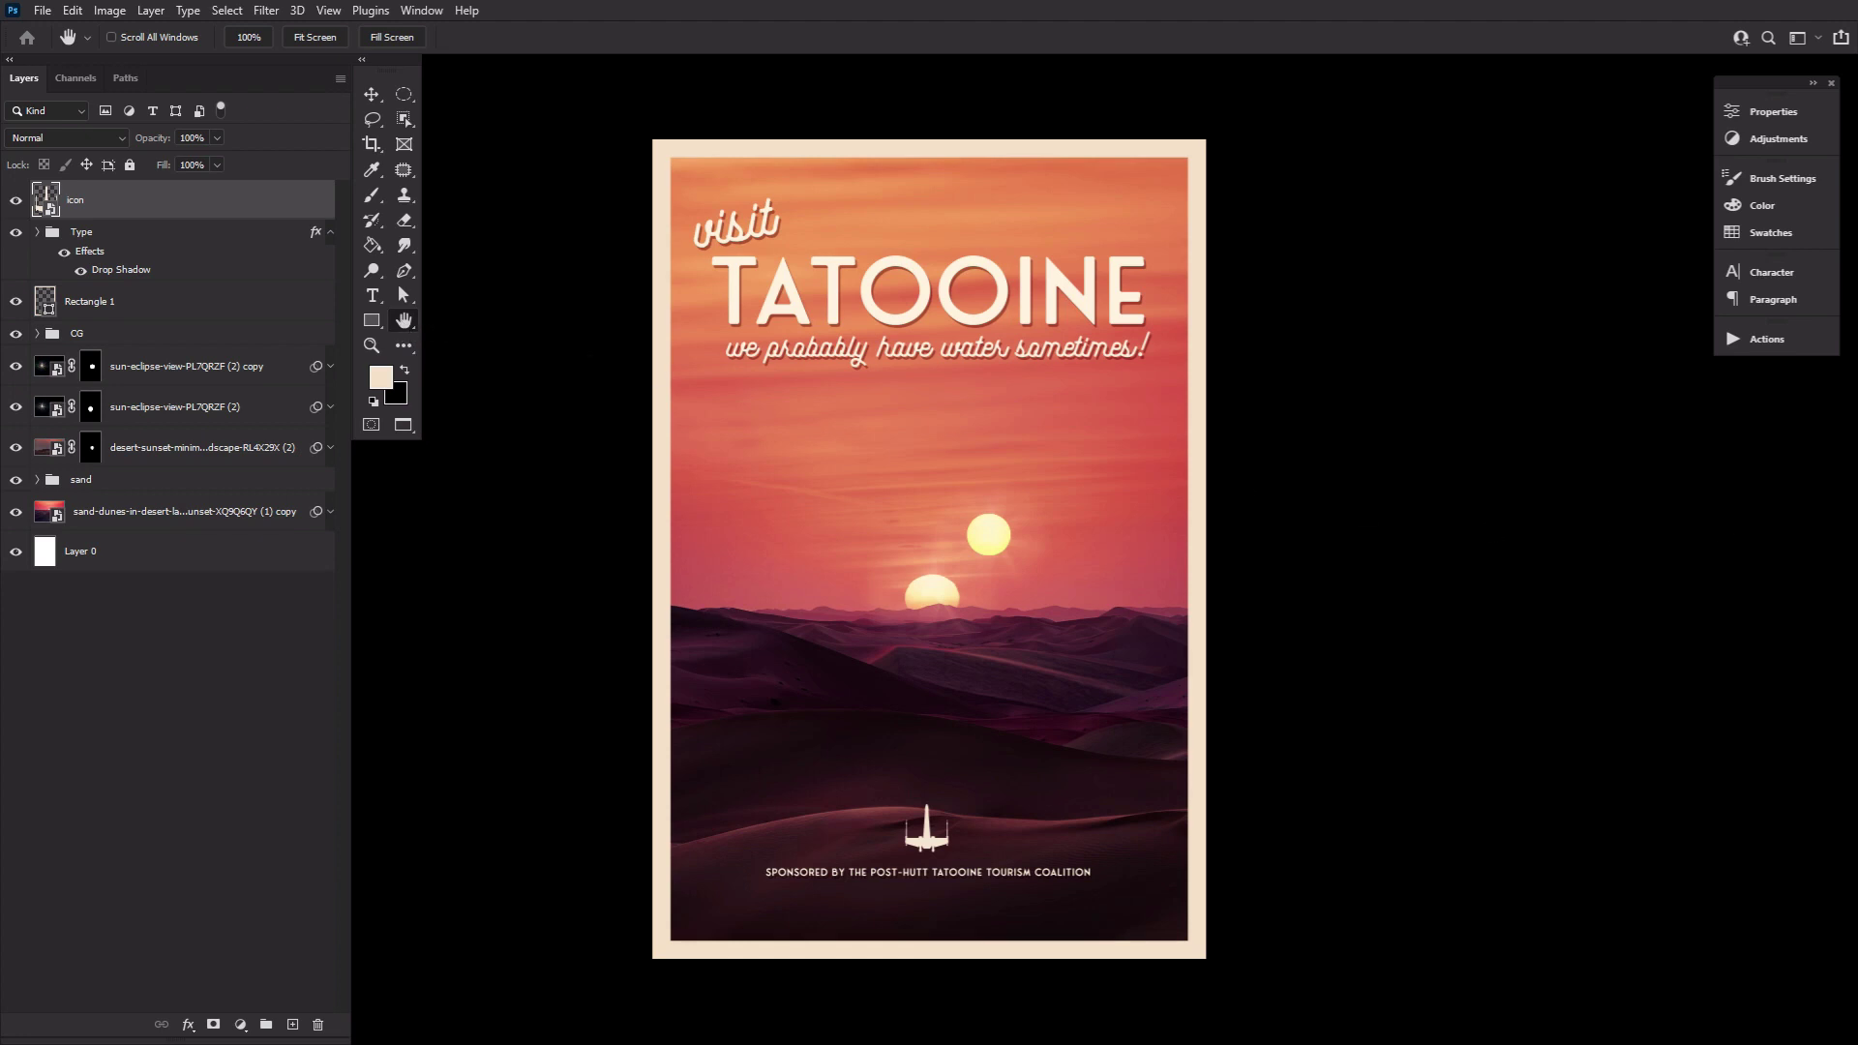
Step: Place the white crumpled kraft paper texture on top, rotate it 90° and scale it to cover the whole poster
left_click_drag(905, 636, 981, 564)
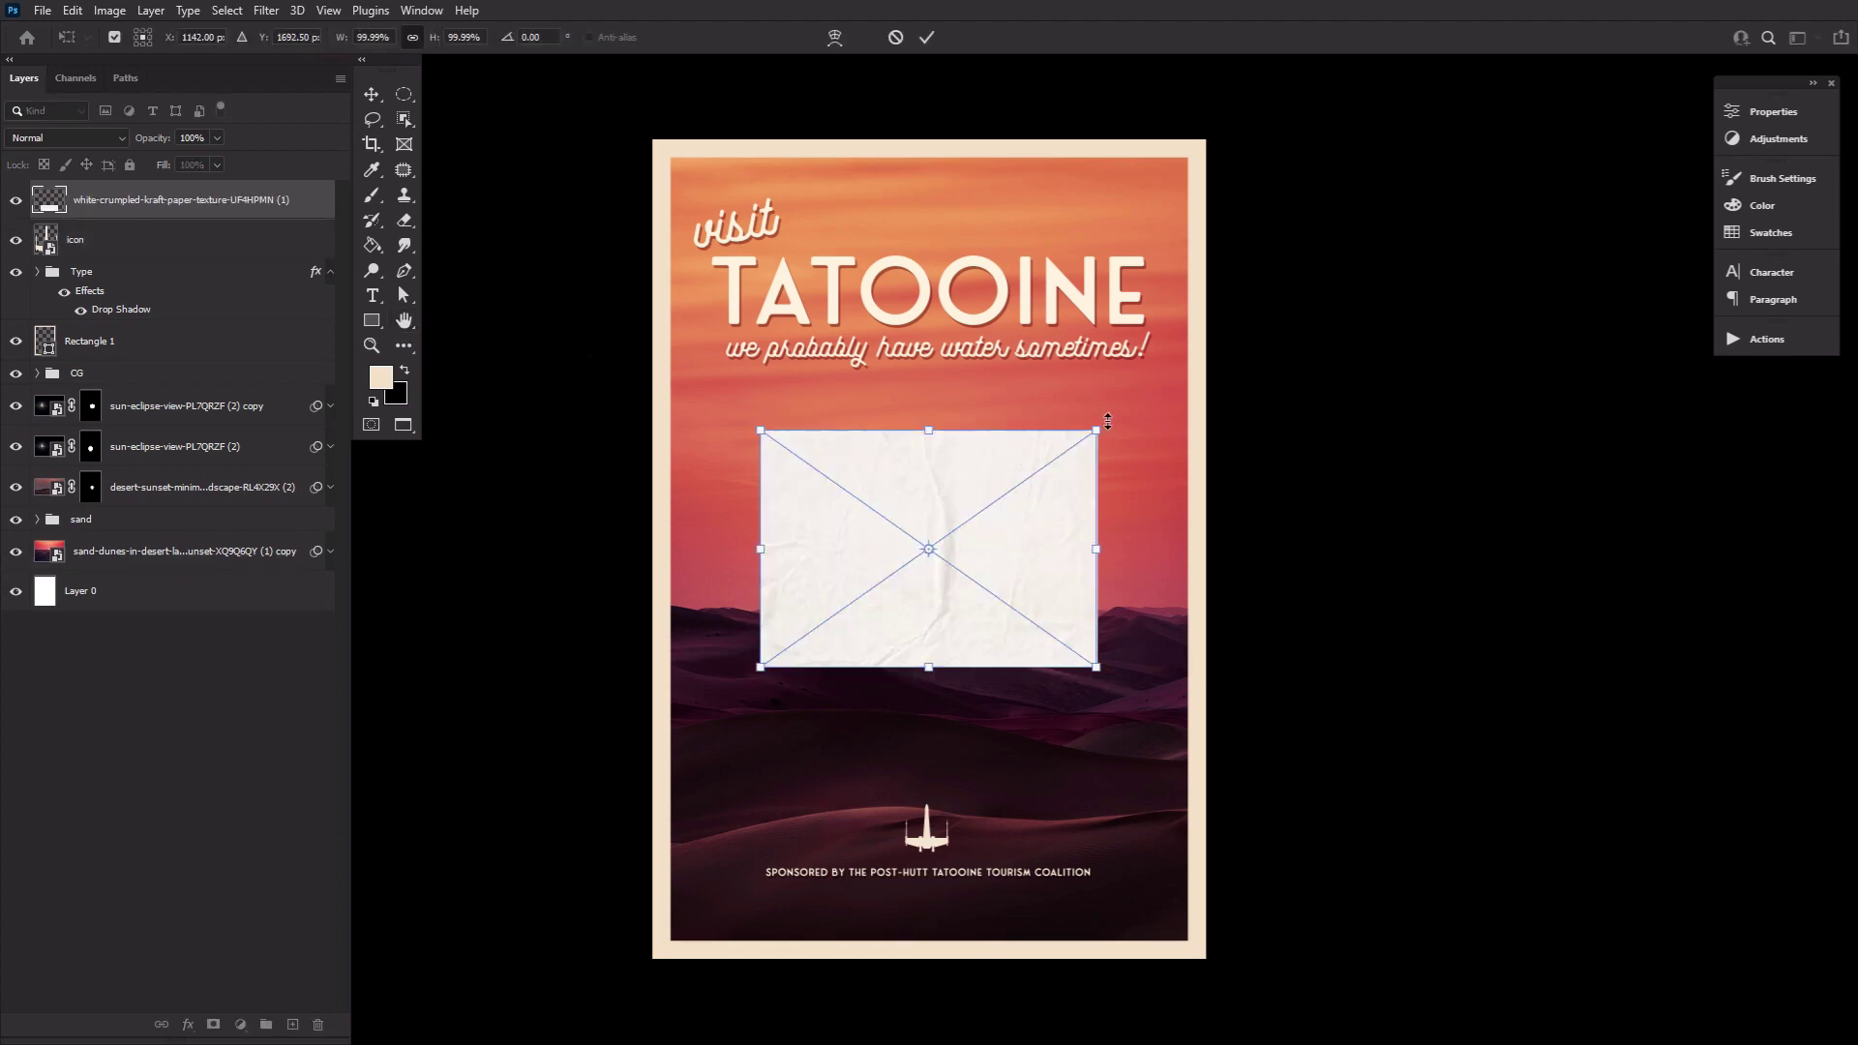
left_click_drag(1139, 394, 1155, 816)
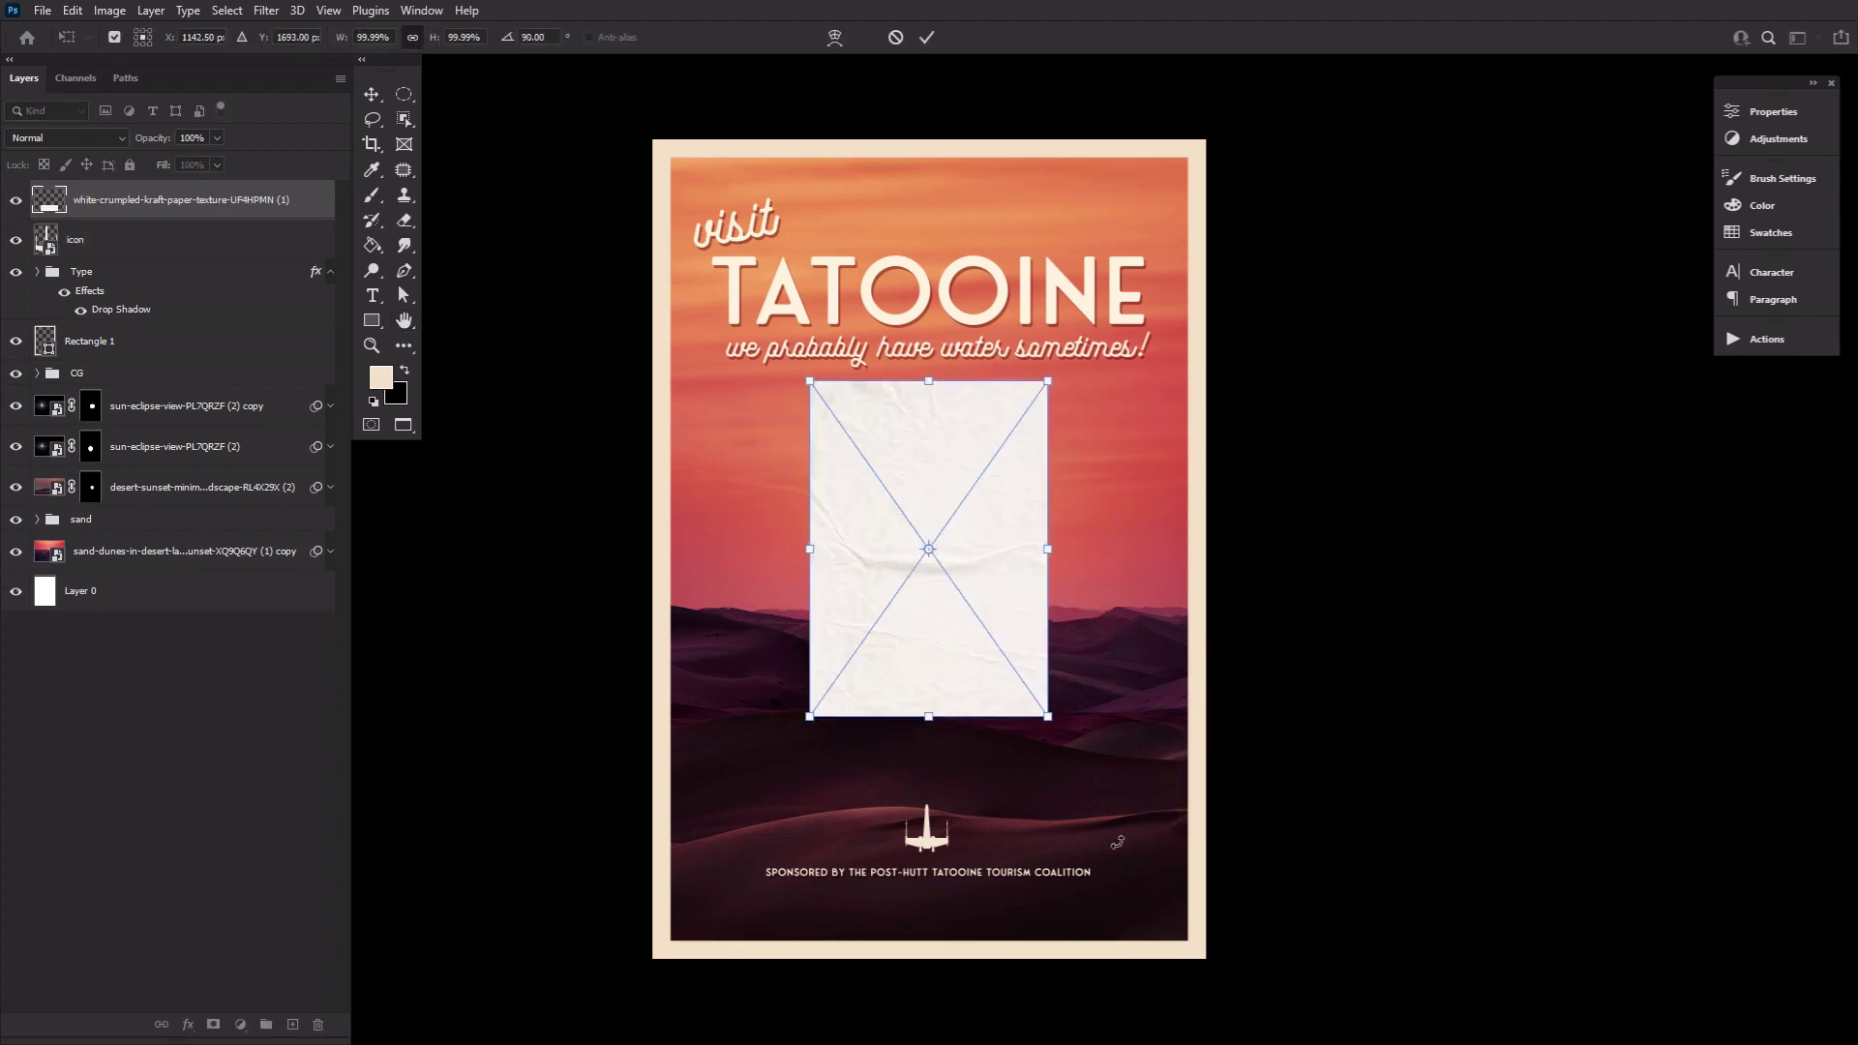
left_click_drag(930, 379, 911, 148)
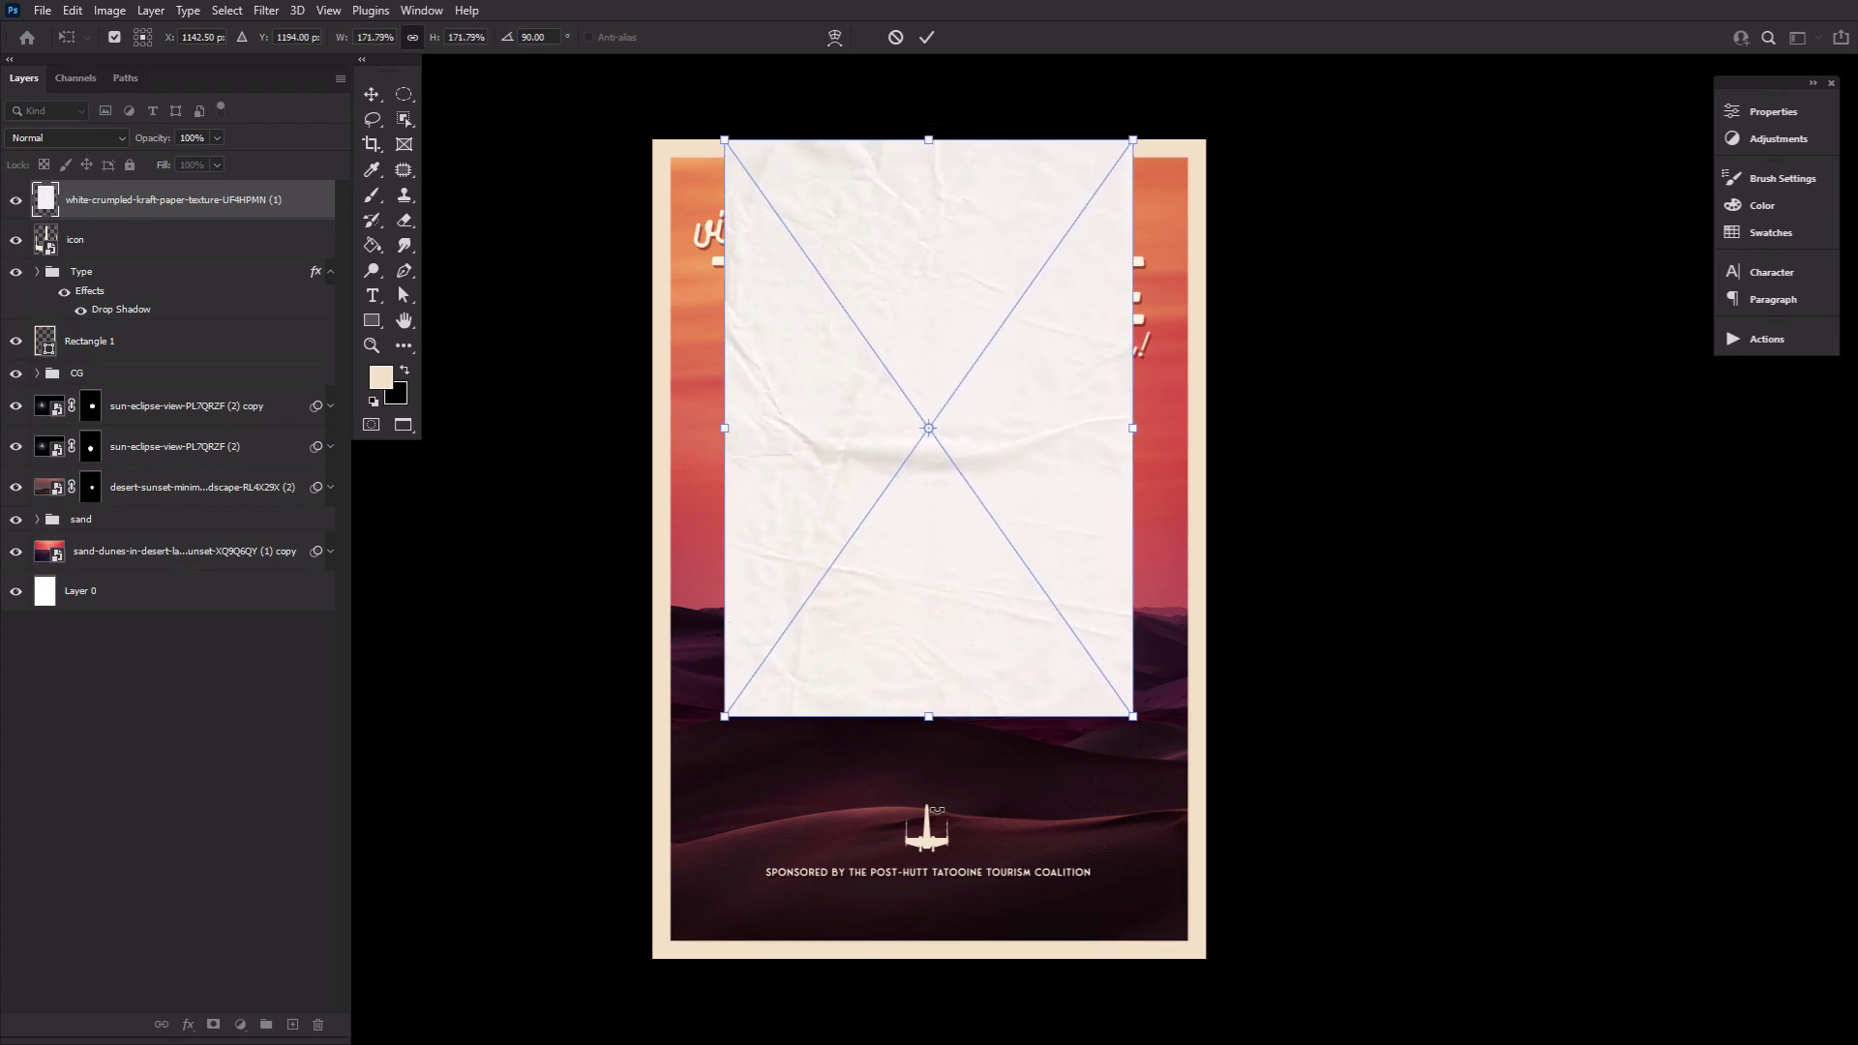
left_click_drag(935, 721, 967, 961)
key("Return")
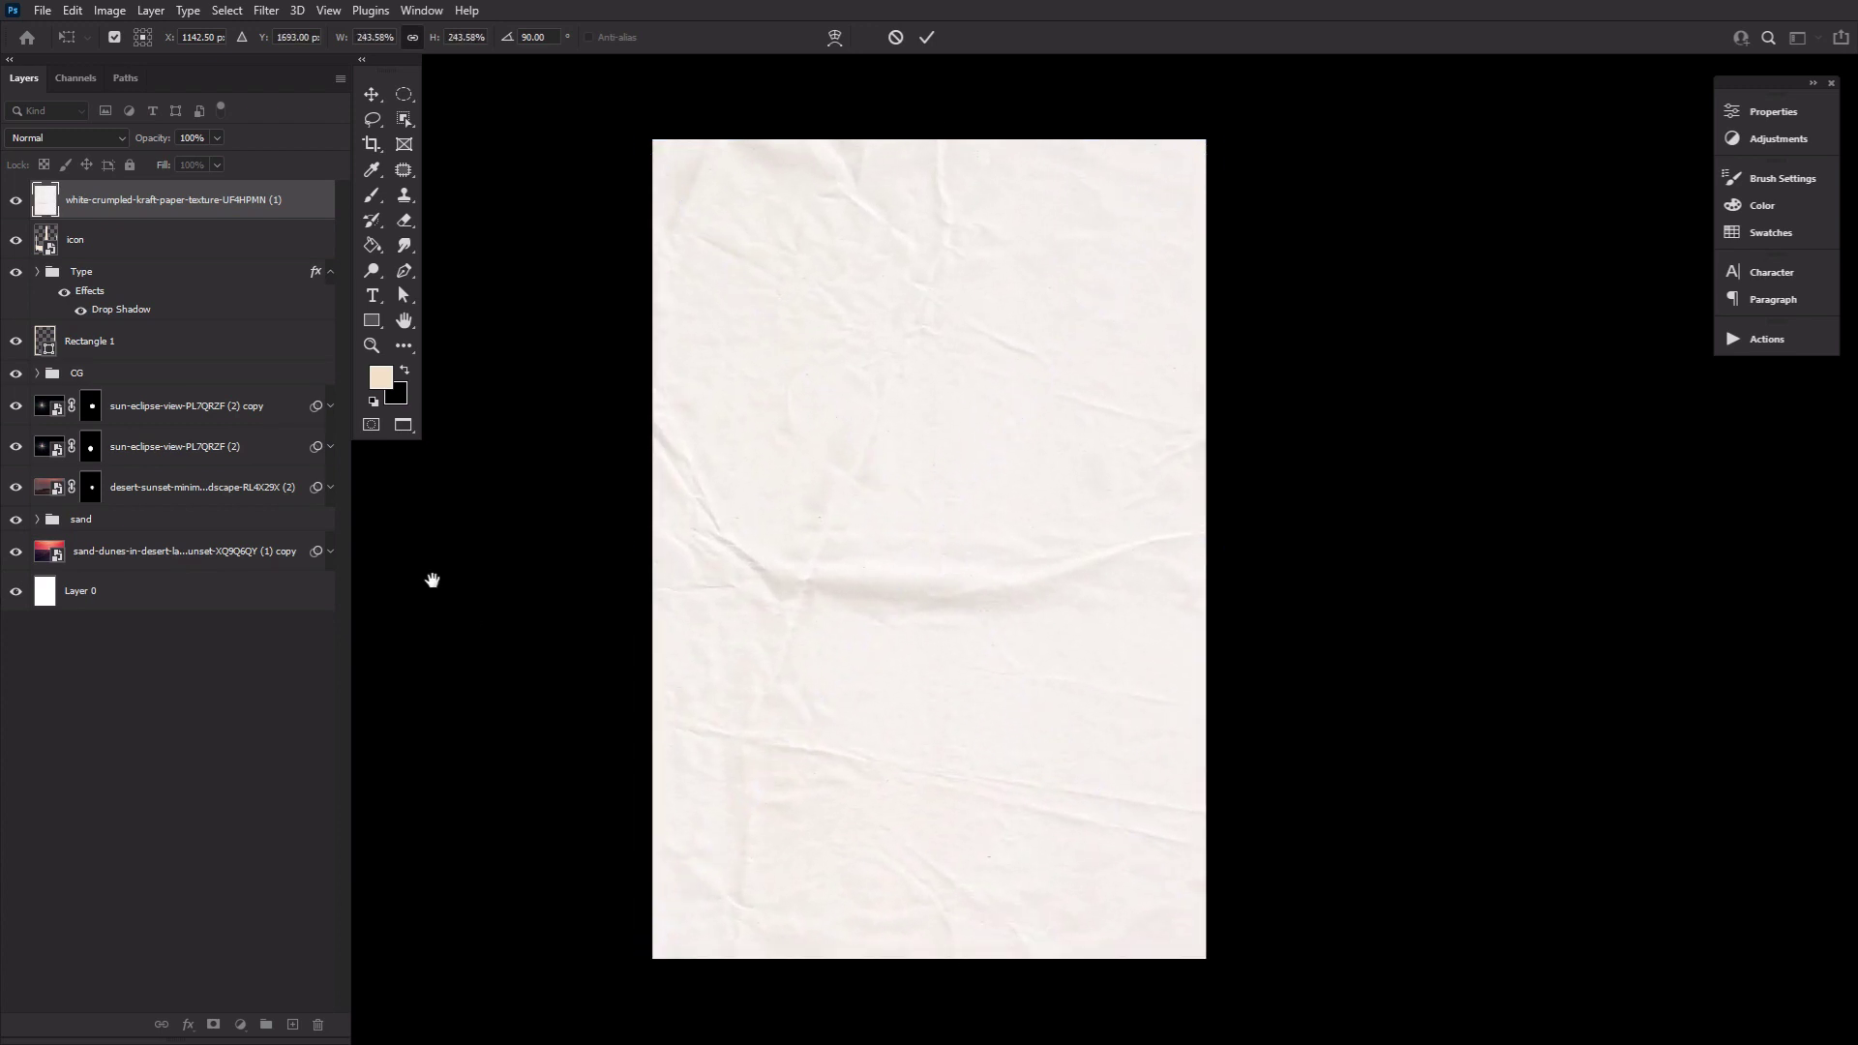
key("h")
Step: Blend the crumpled paper texture in Multiply mode at 76% opacity
left_click(112, 138)
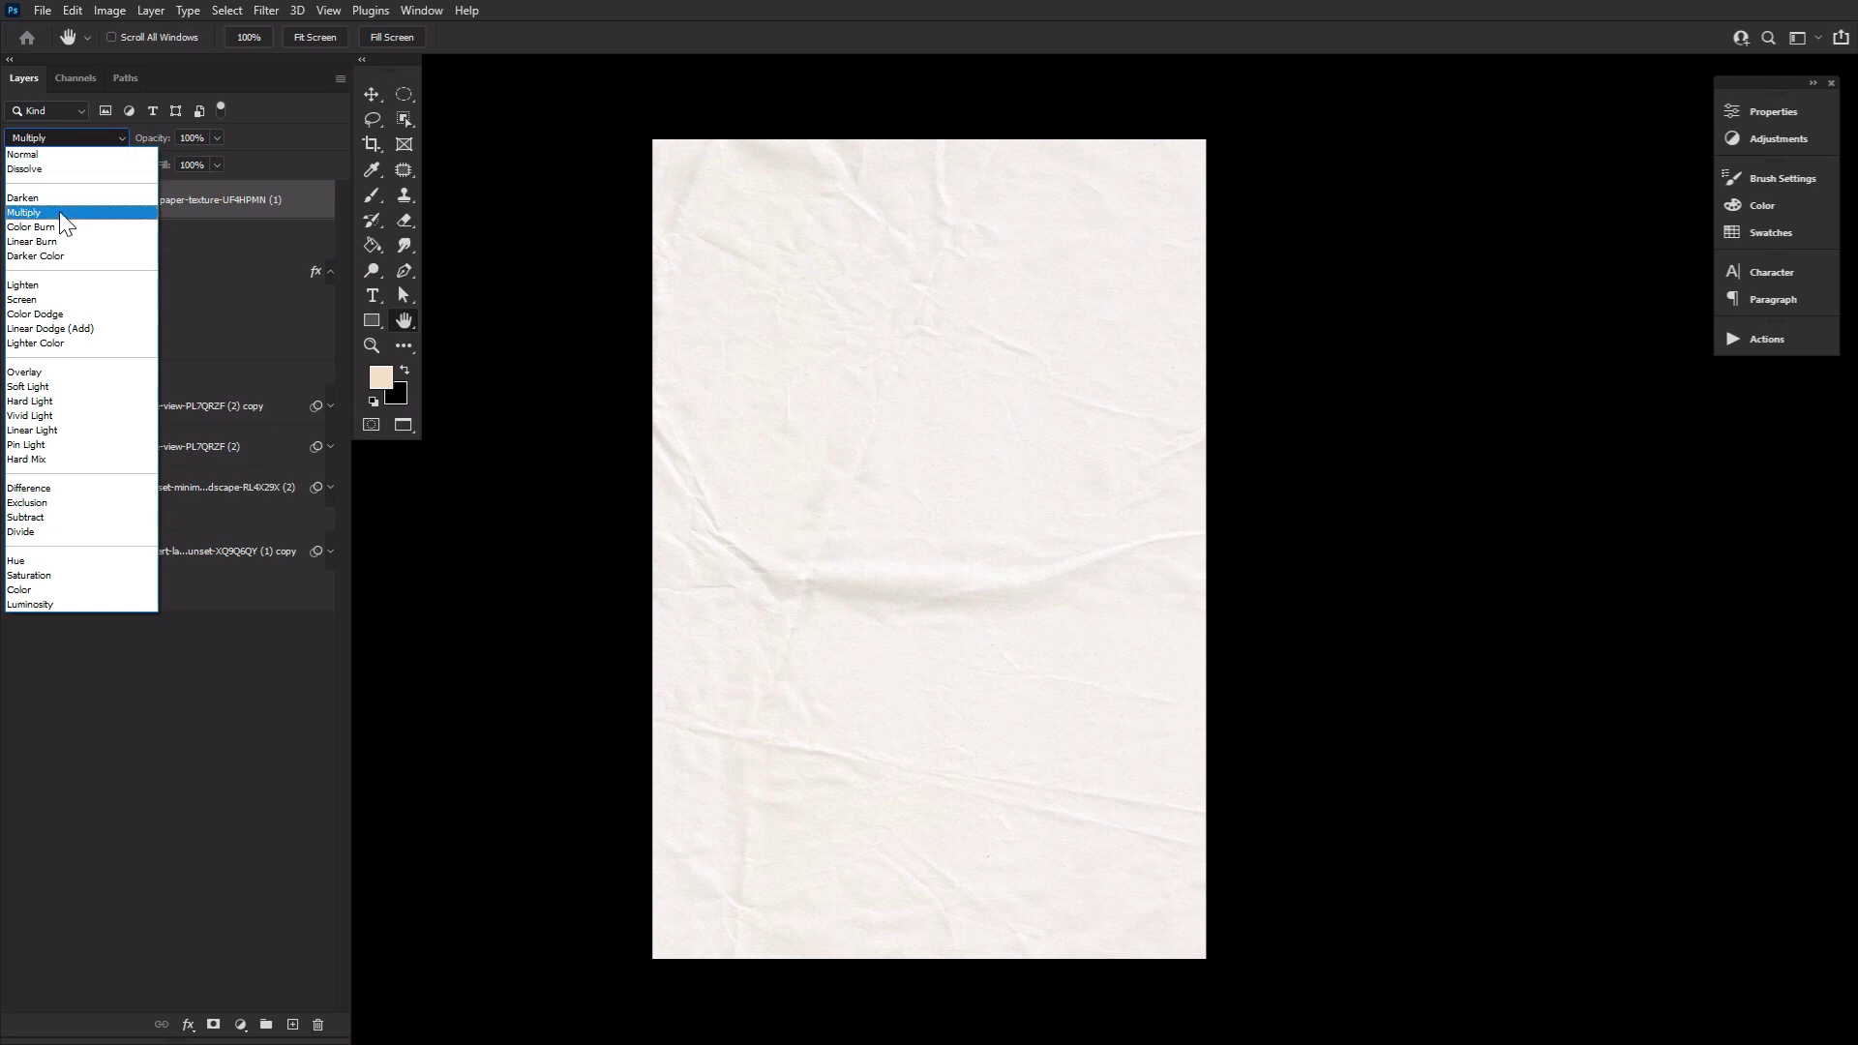
left_click(68, 212)
left_click(155, 141)
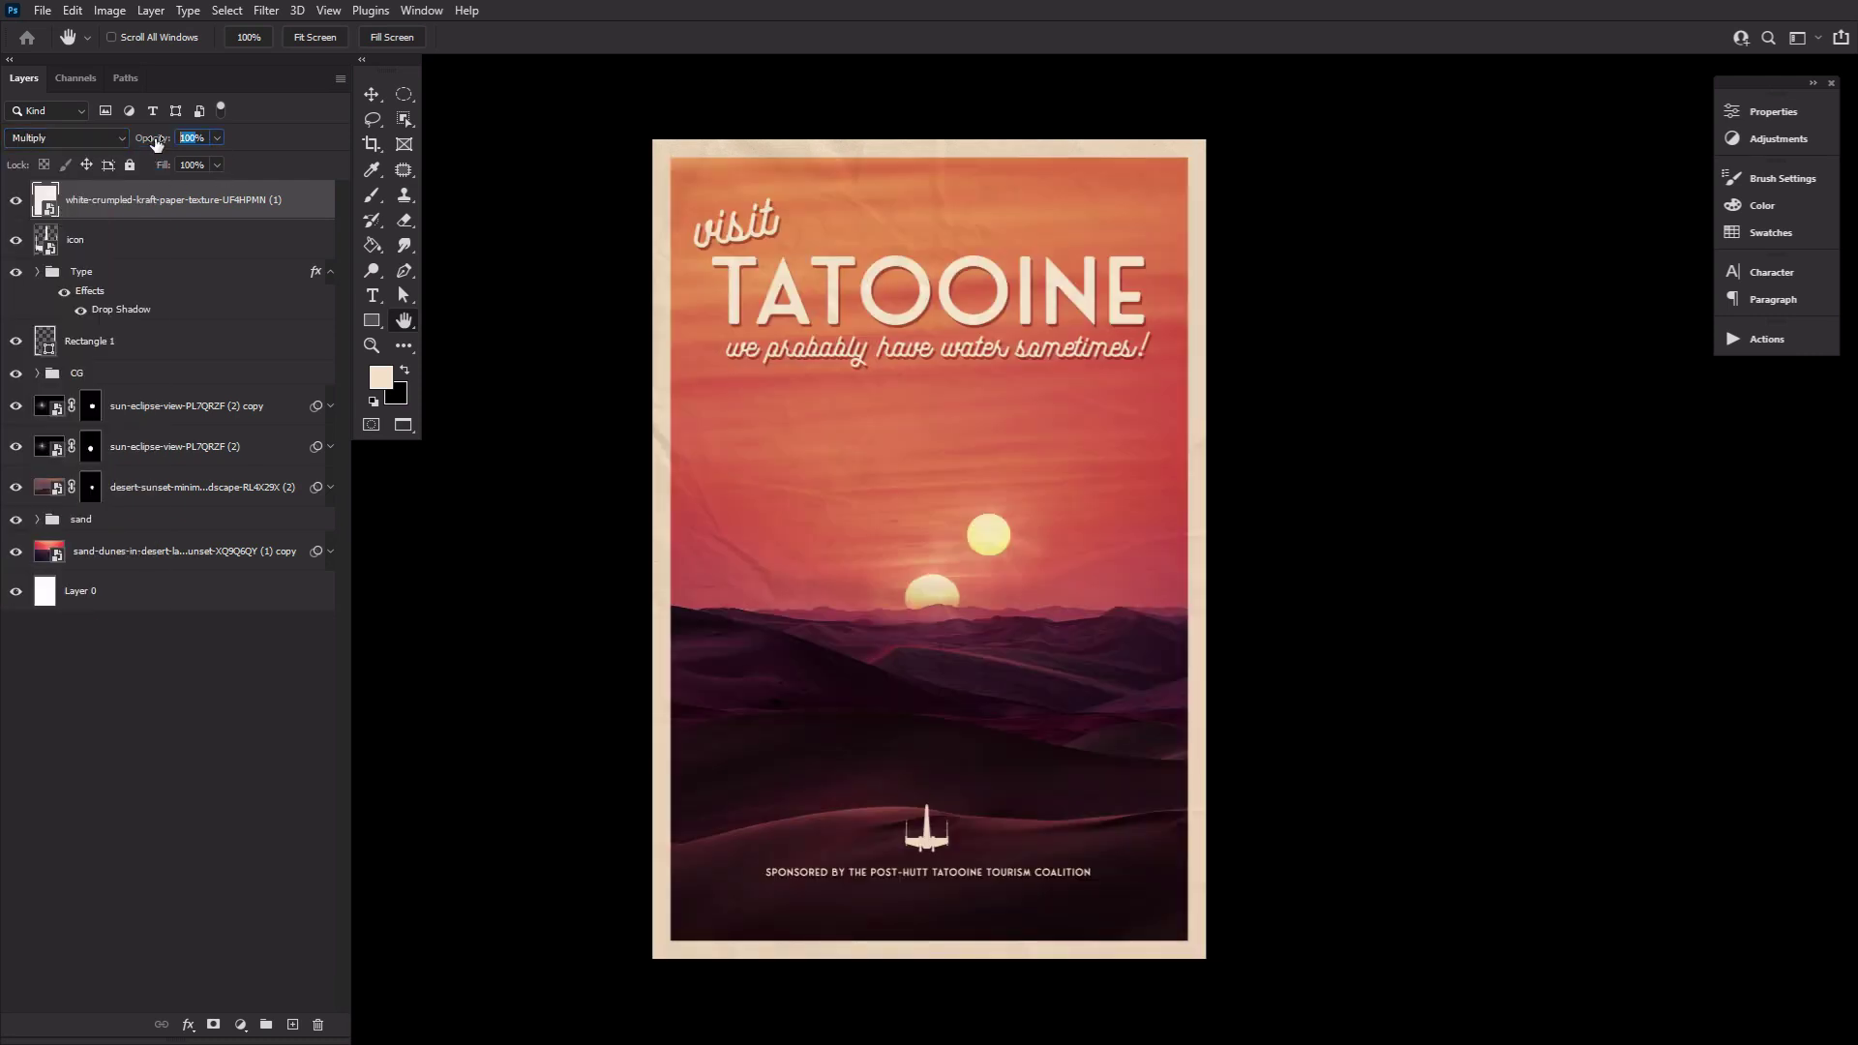
type("76")
key("Return")
Step: Place the speckled kraft paper texture above the crumpled one, rotate it 90° and scale it to cover the whole poster
left_click_drag(1614, 960, 915, 619)
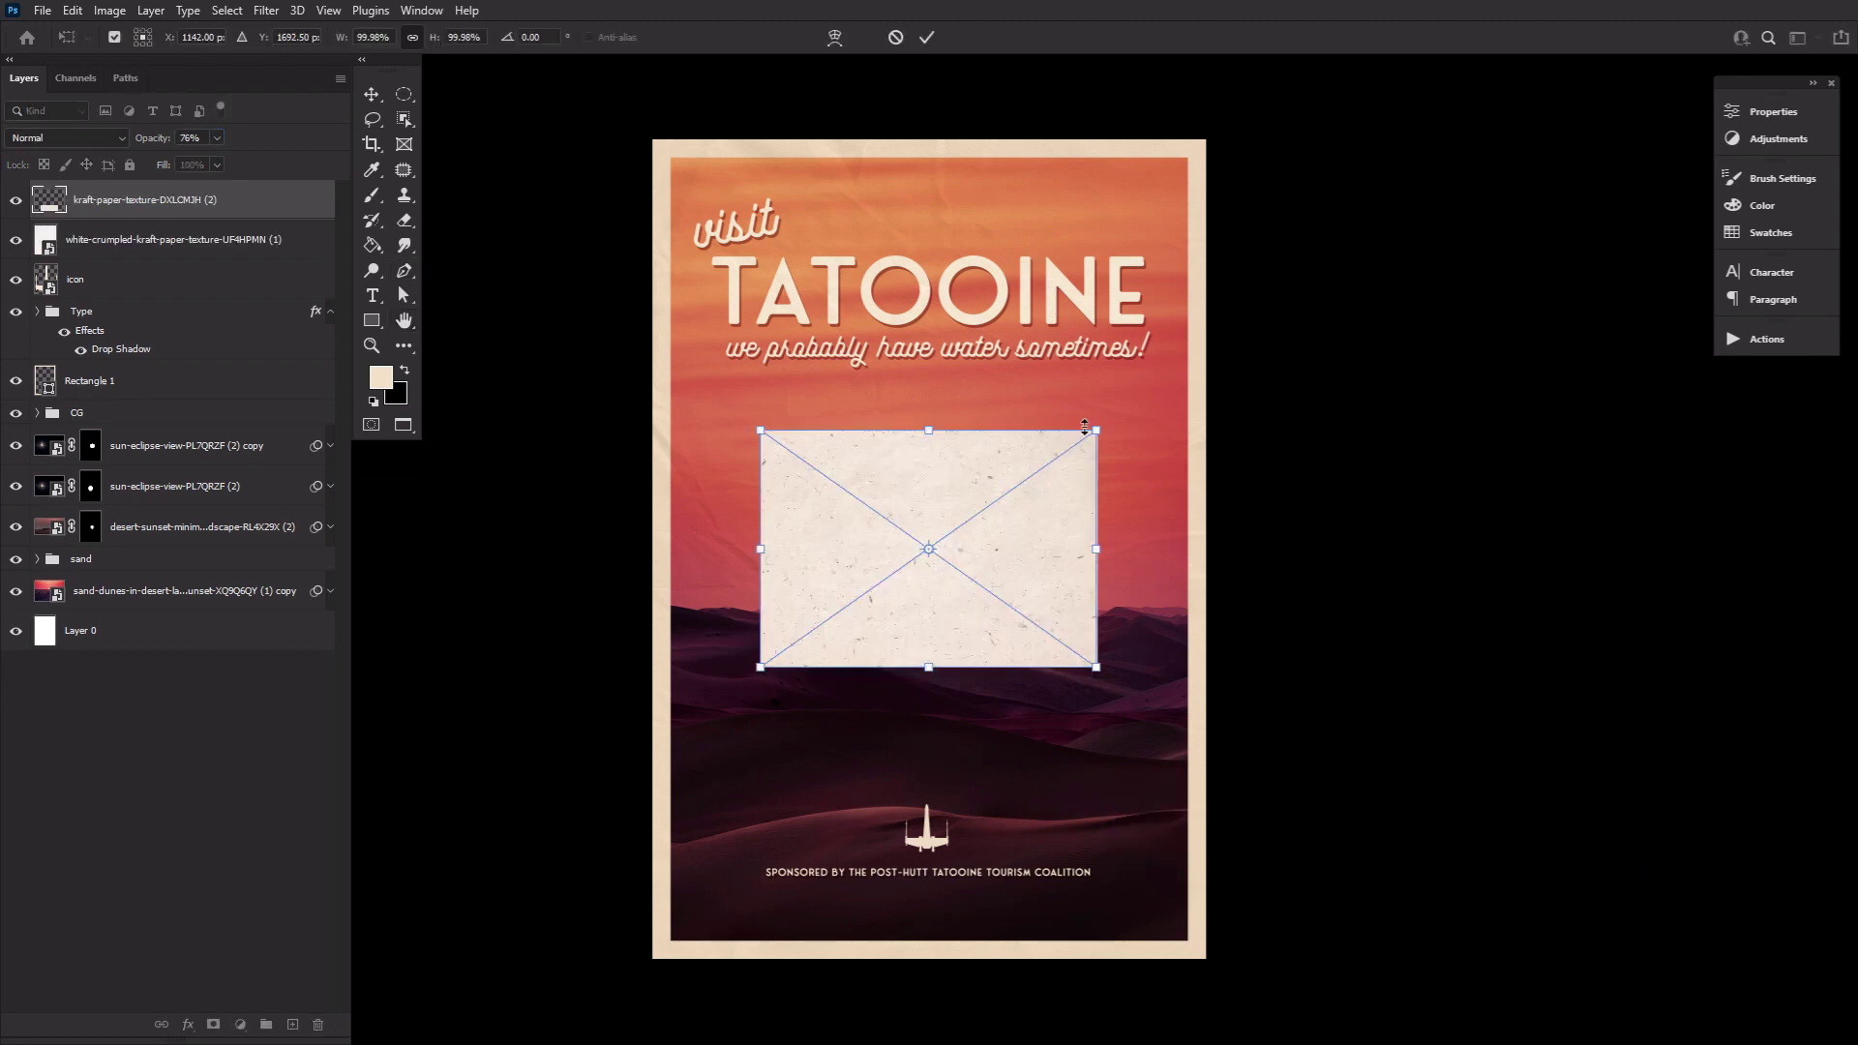
left_click_drag(1120, 414, 1122, 782)
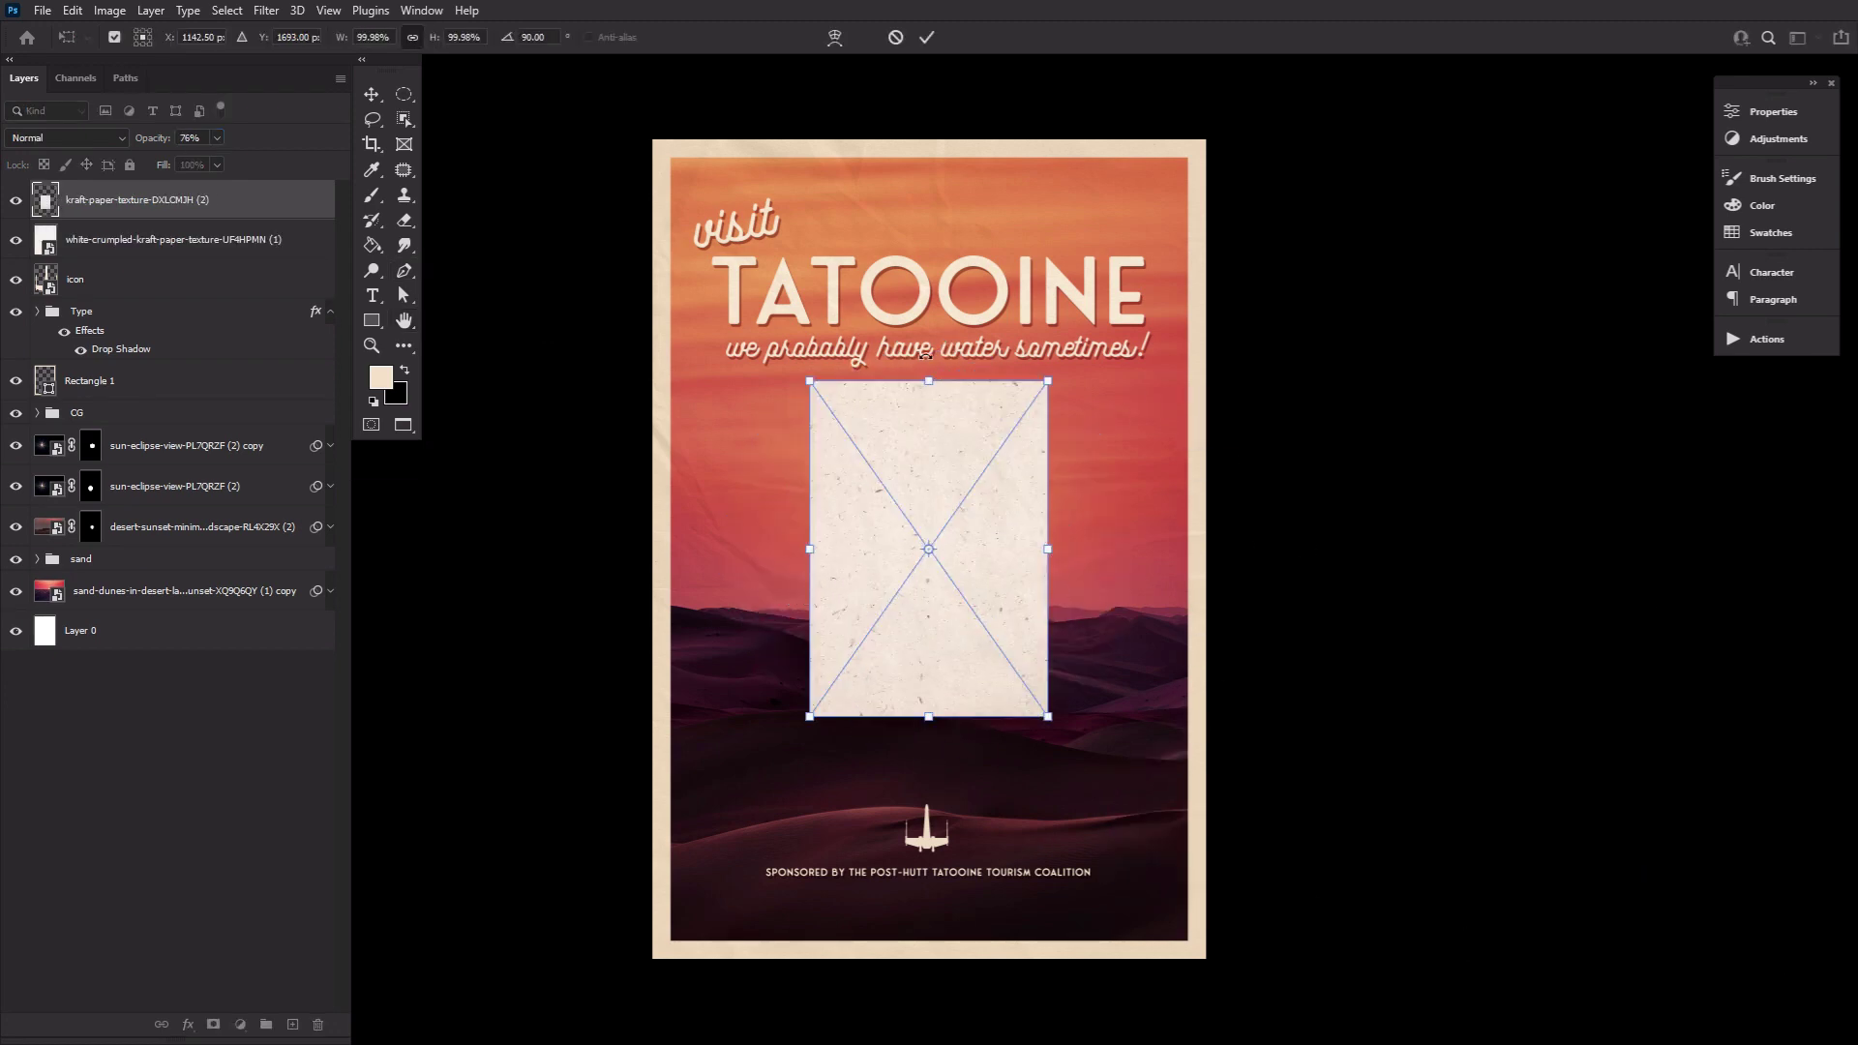
left_click_drag(926, 376, 925, 136)
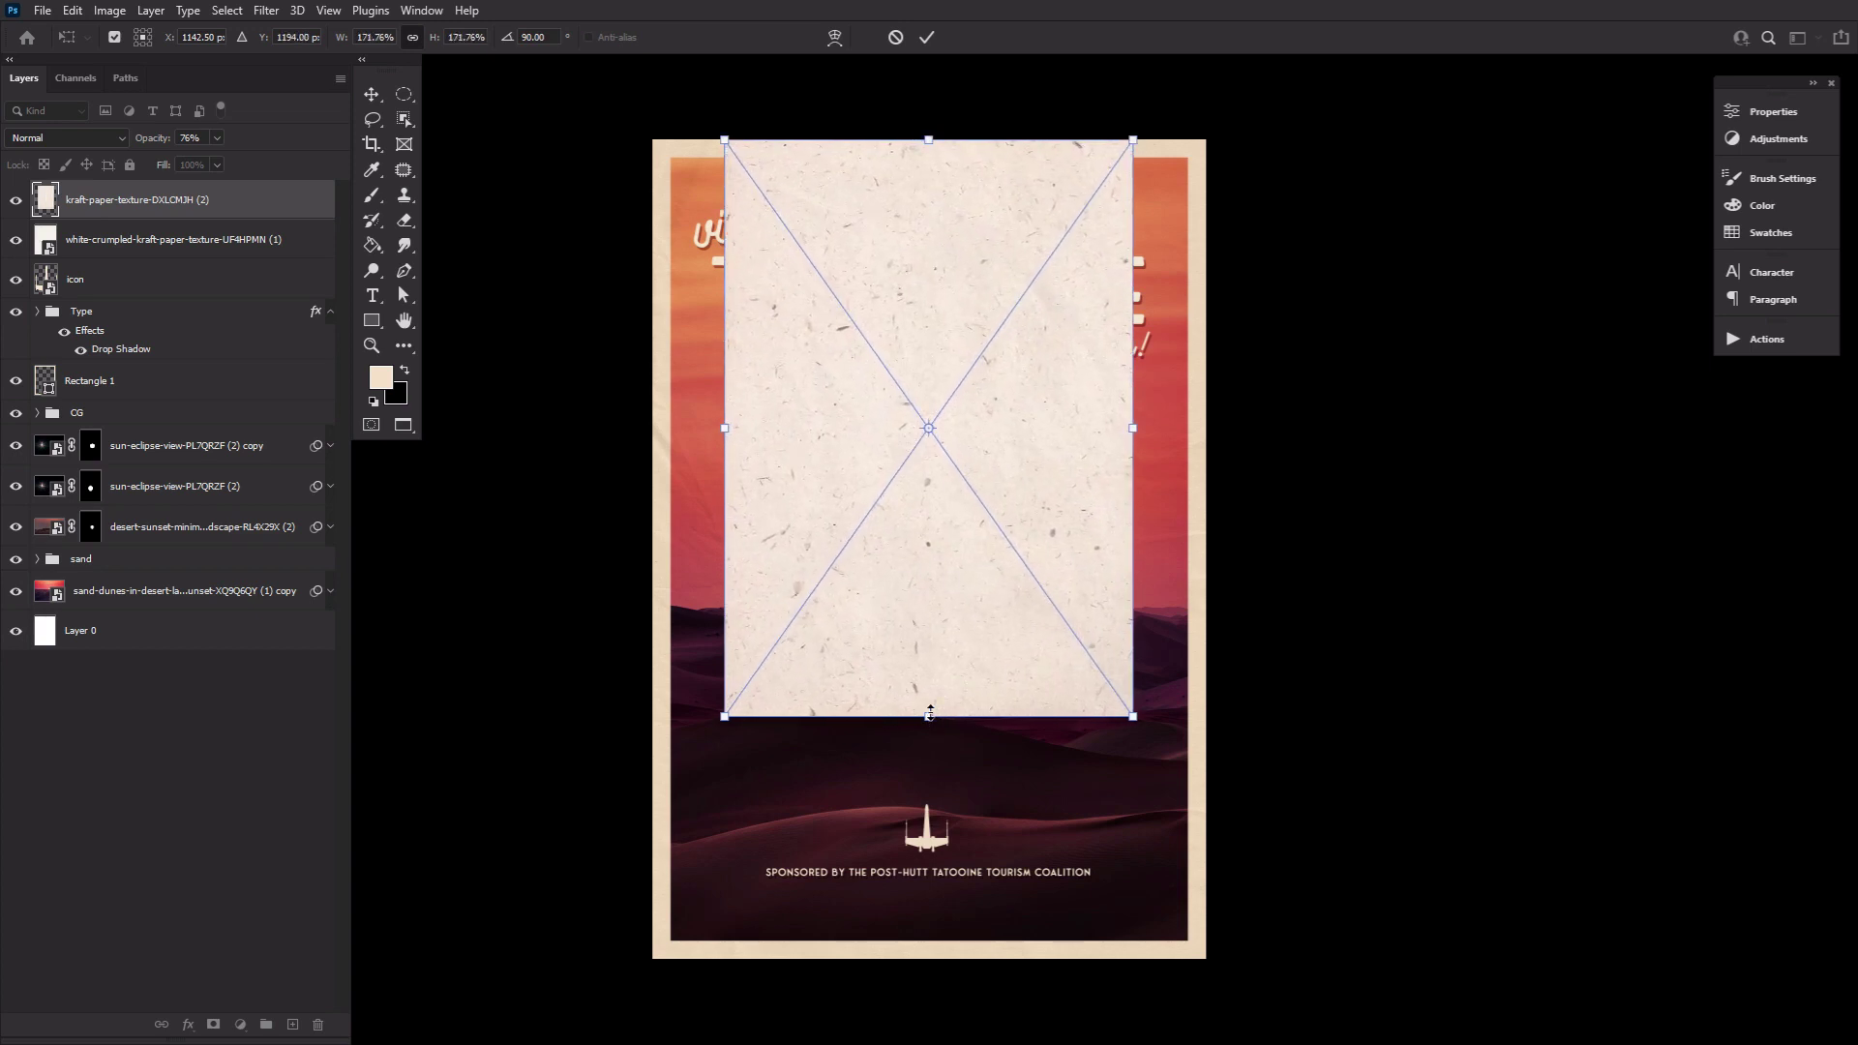
left_click_drag(929, 716, 990, 979)
key("Return")
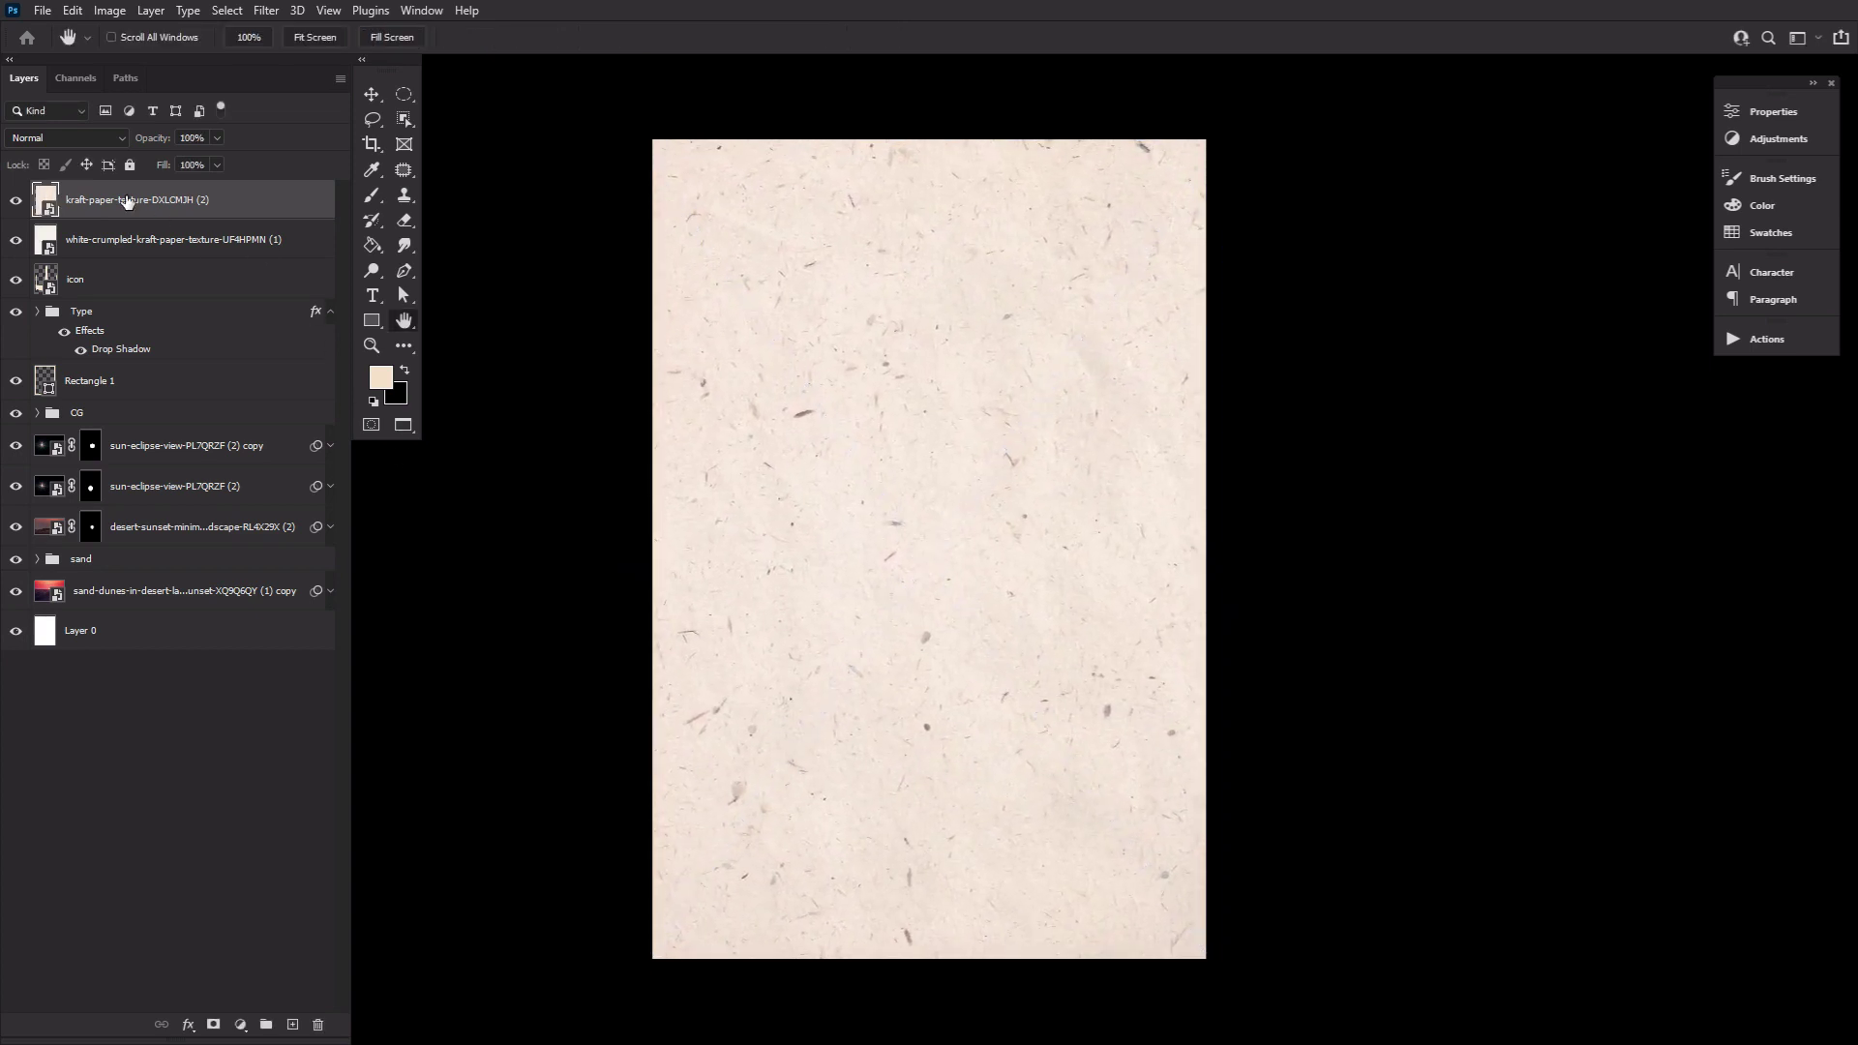
Step: Blend the speckled kraft paper texture in Multiply mode at 35% opacity and shrink it to match the poster's height
left_click(87, 141)
left_click(77, 213)
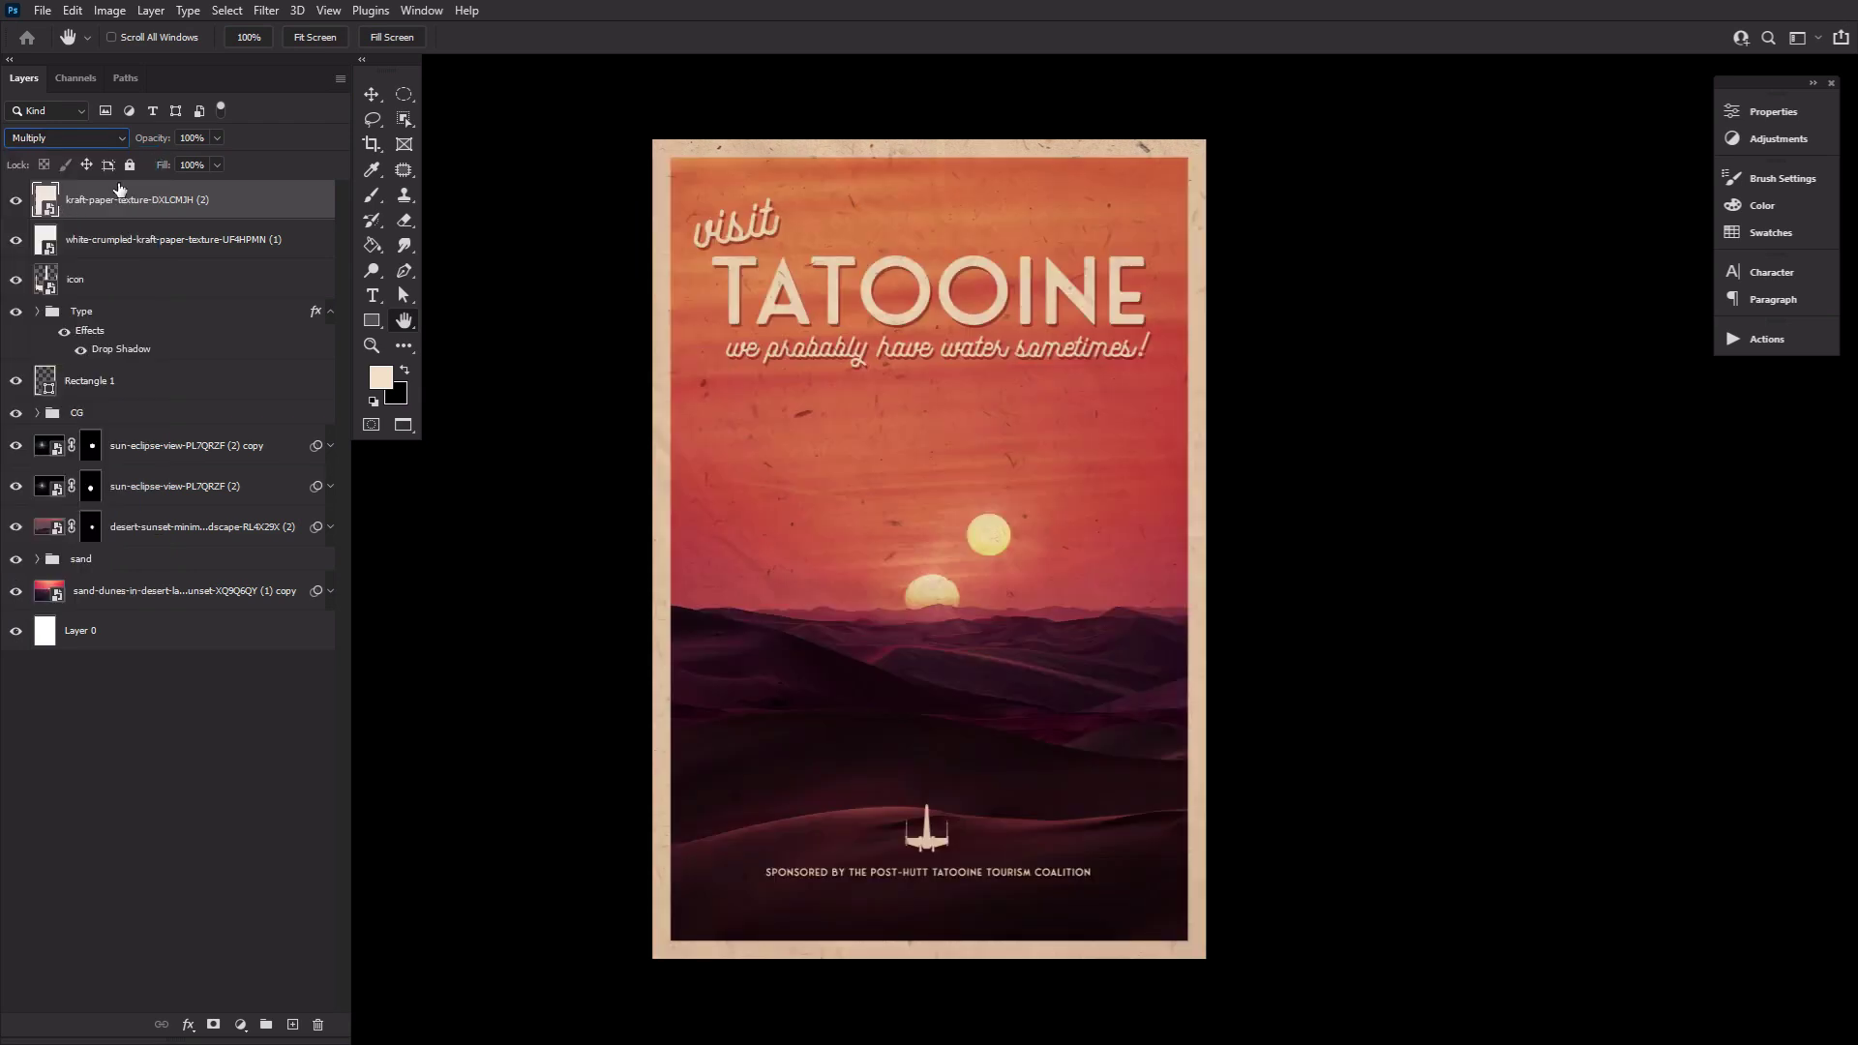
left_click_drag(173, 141, 82, 142)
key("ctrl+t")
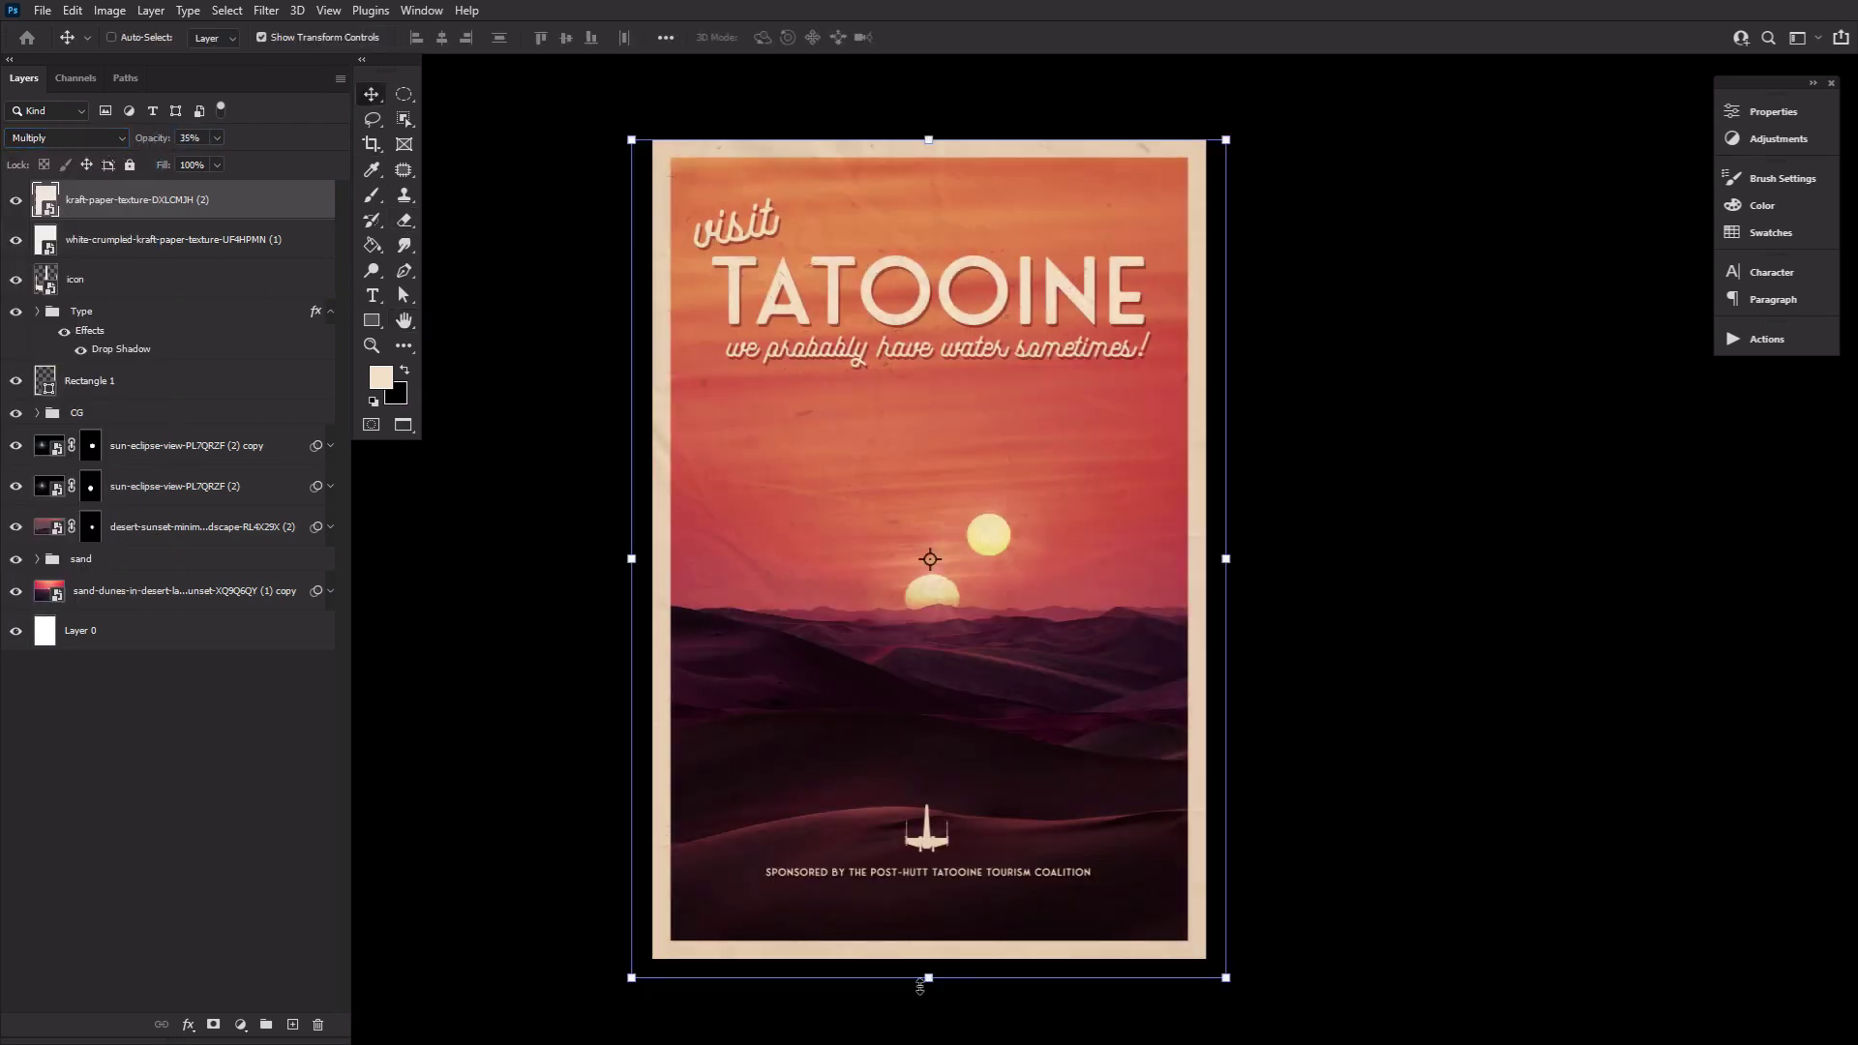
left_click_drag(919, 979, 914, 970)
key("Return")
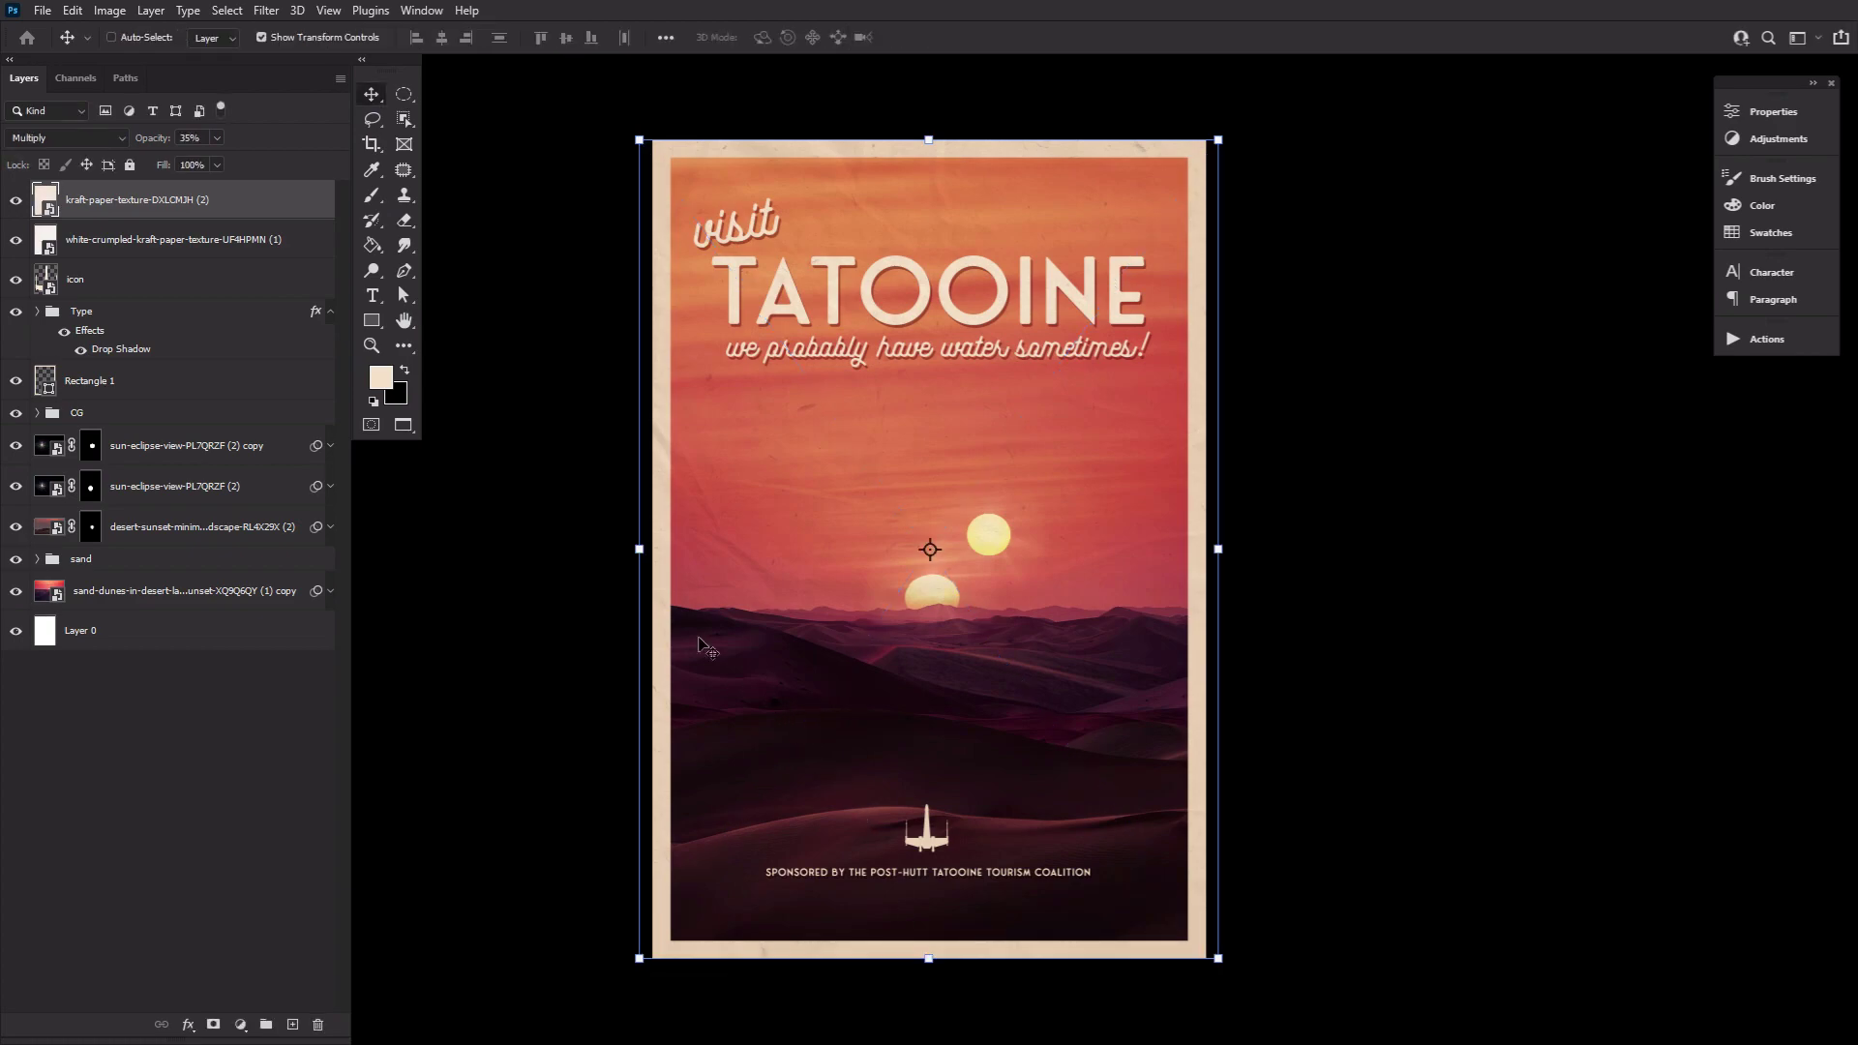
left_click(403, 320)
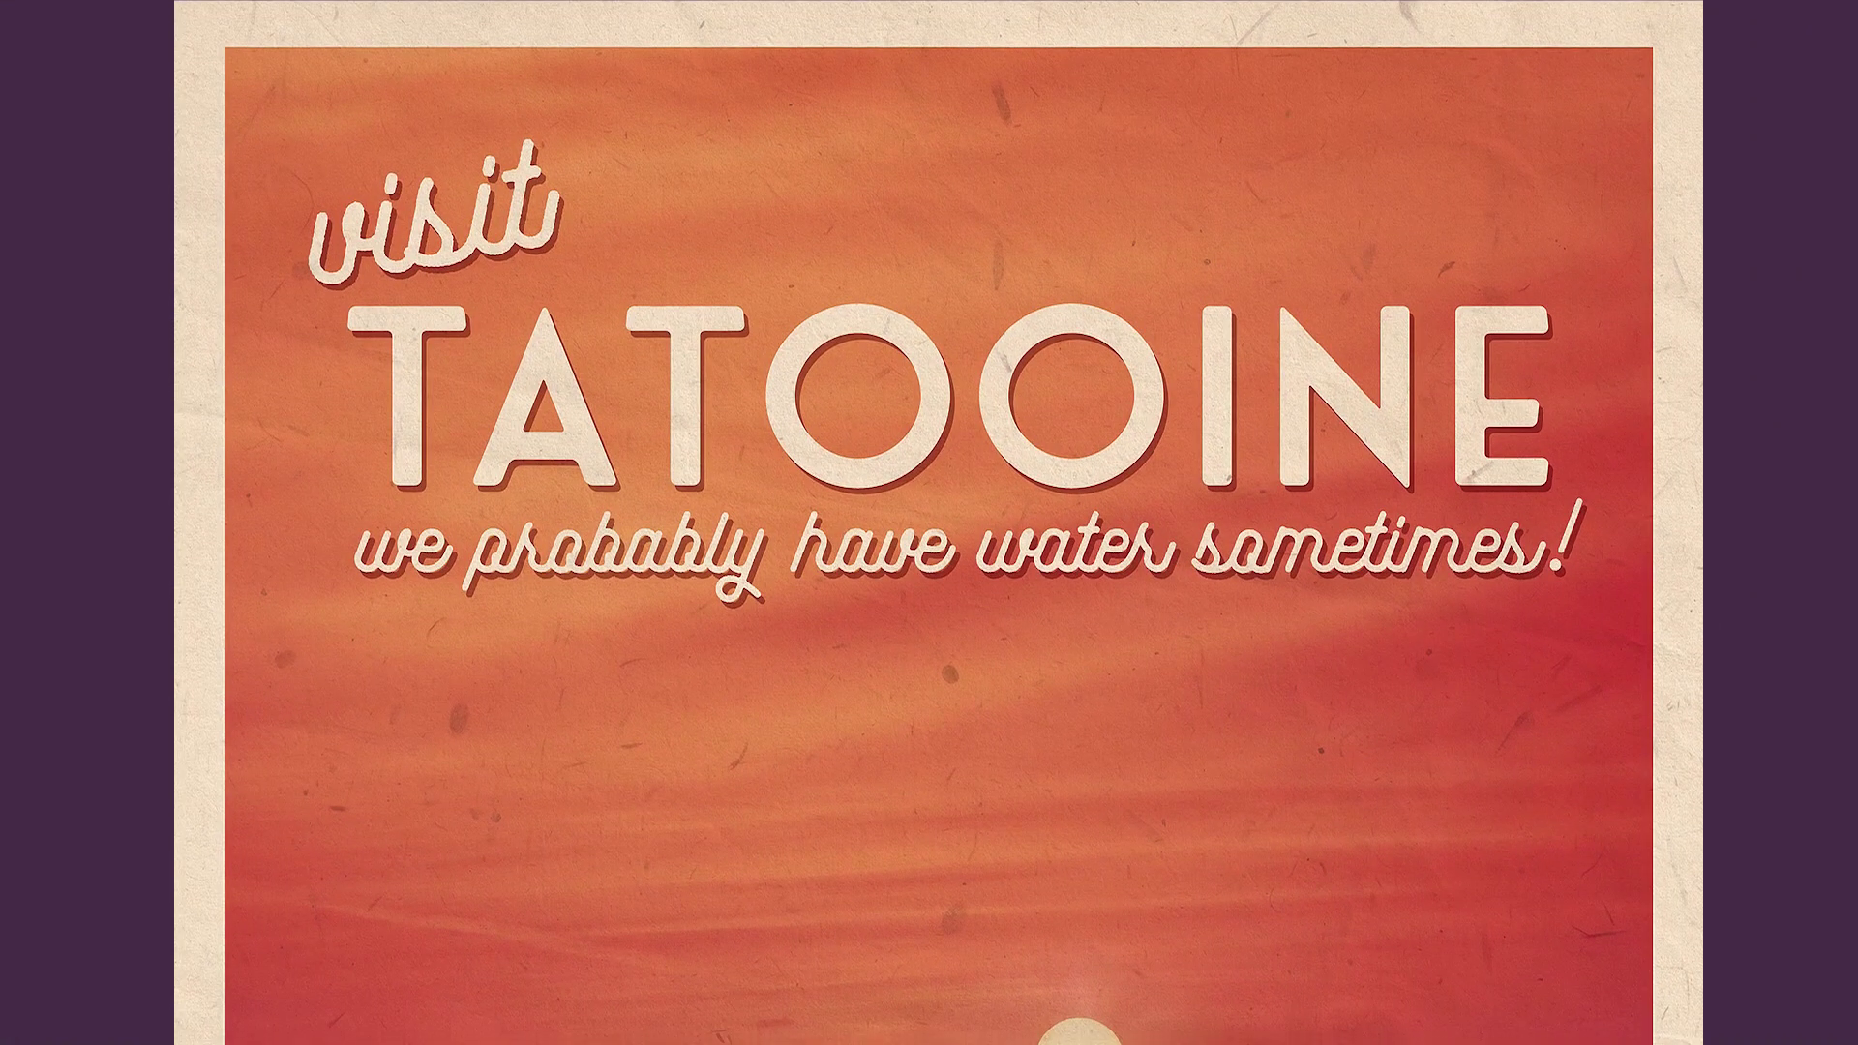